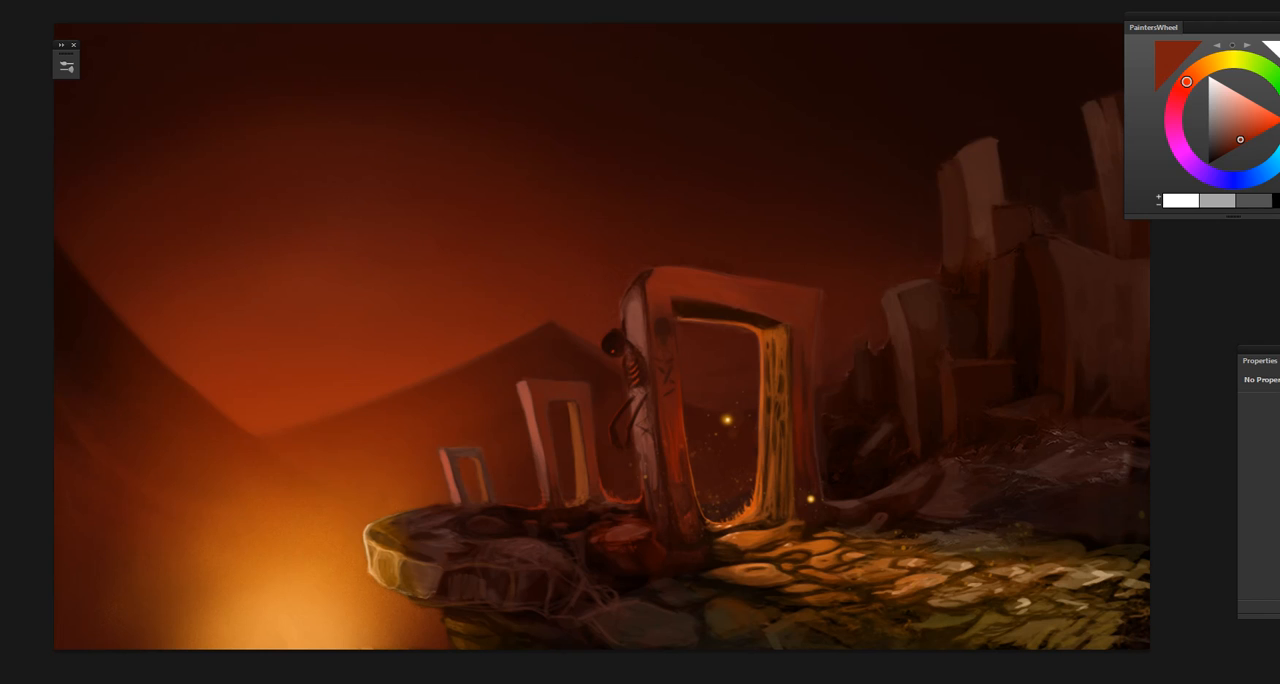
Step: Check the painting's values in a grayscale proof preview and return to full color
{"action": "key", "text": "ctrl+y"}
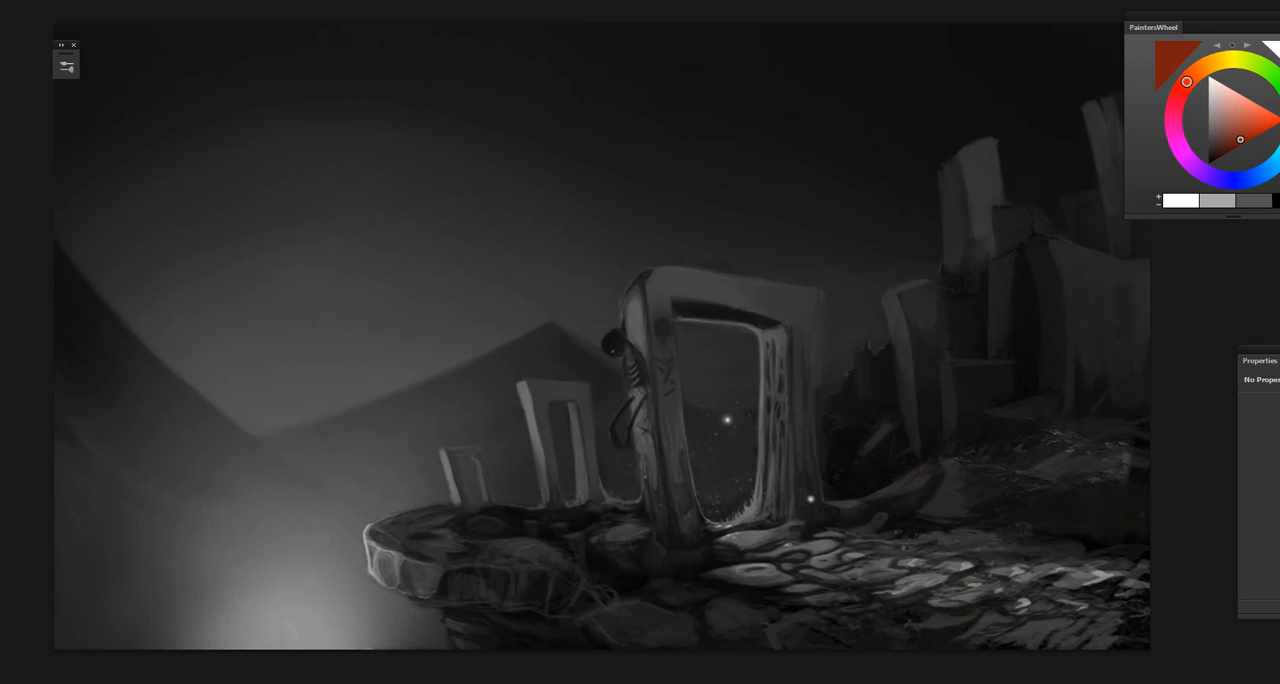
{"action": "key", "text": "ctrl+y"}
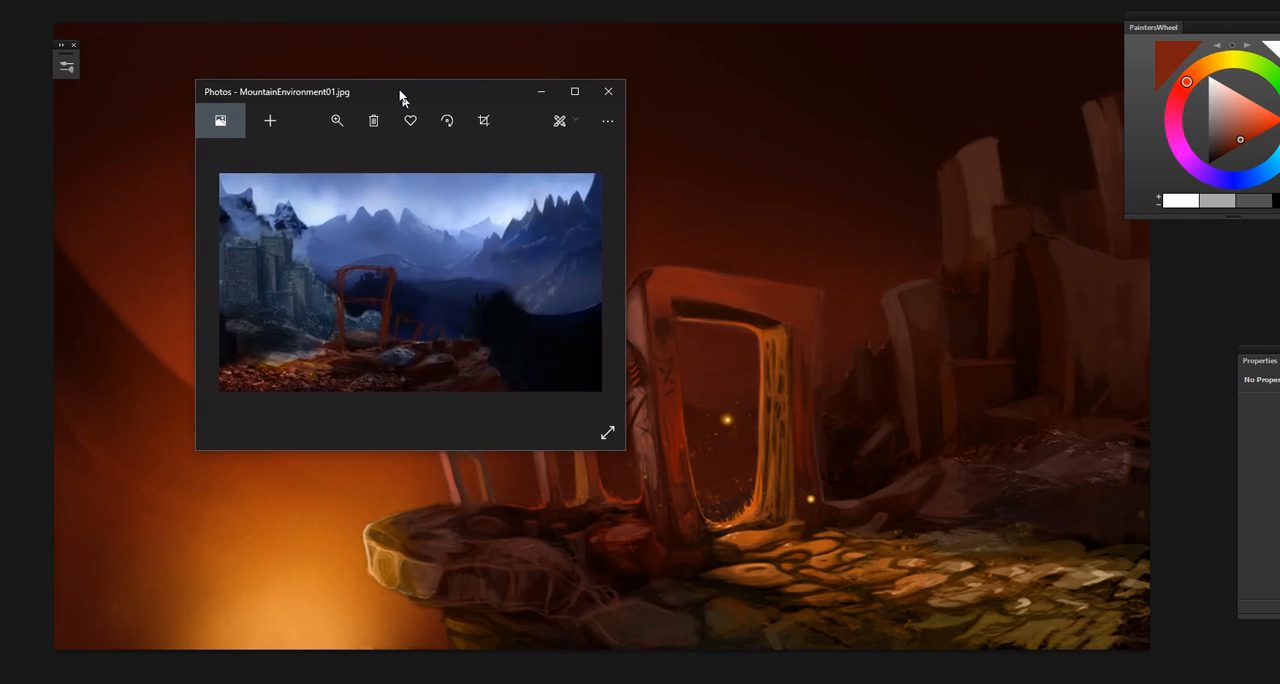
Step: Enlarge the MountainEnvironment01.jpg reference in the photo viewer to review it, and clear it away from the painting
{"action": "left_click_drag", "start_coordinate": [620, 441], "coordinate": [1083, 611]}
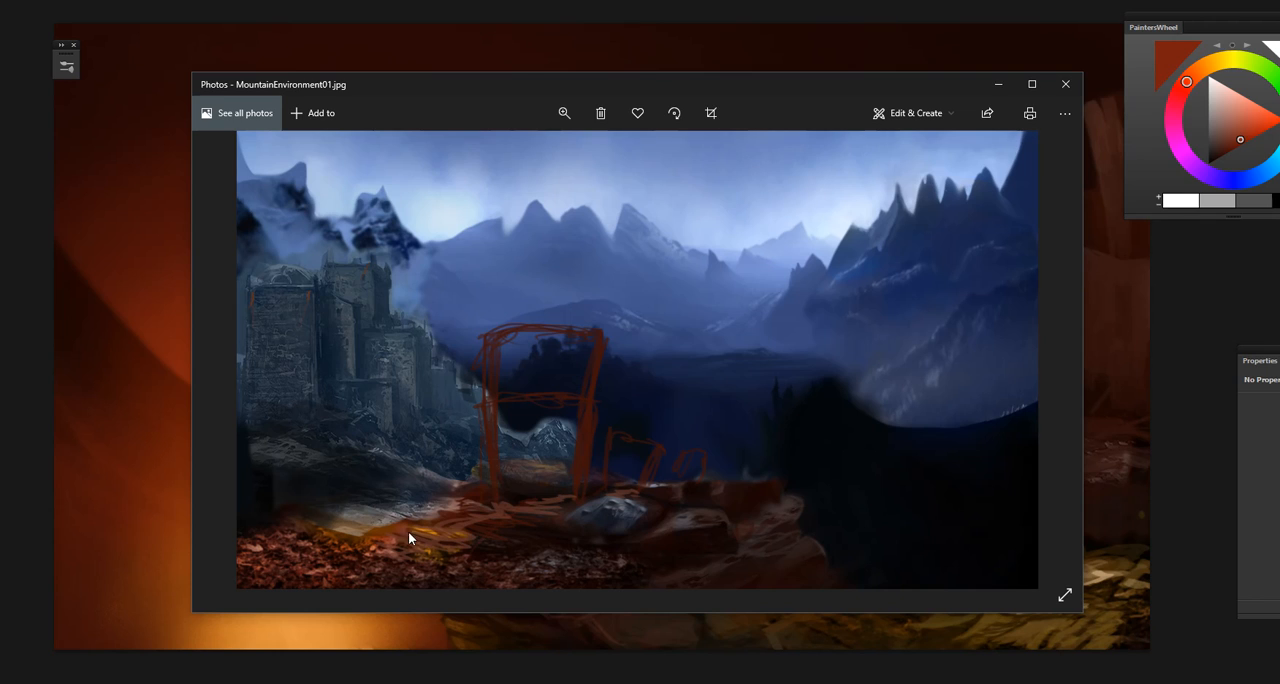
{"action": "left_click_drag", "start_coordinate": [814, 93], "coordinate": [0, 120]}
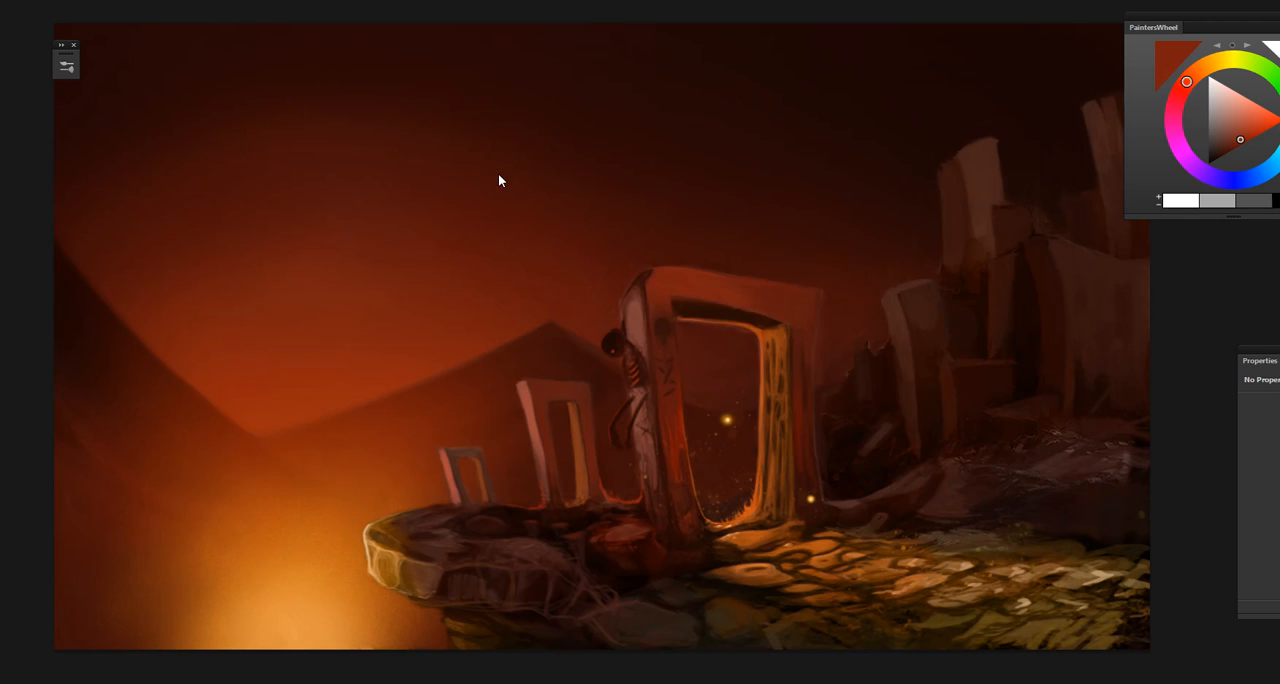
Step: Remove the glowing sparks in and around the large stone gate
{"action": "key", "text": "ctrl+plus"}
{"action": "key", "text": "ctrl+plus"}
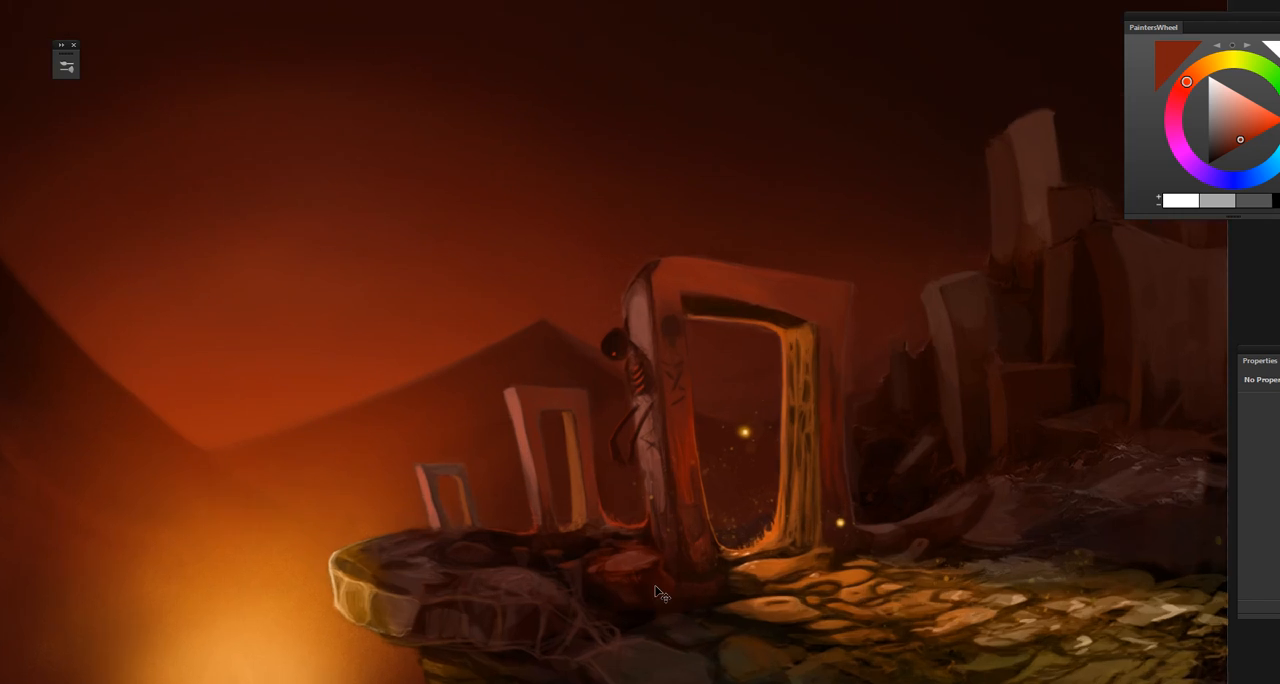
{"action": "mouse_move", "coordinate": [722, 665]}
{"action": "left_mouse_down"}
{"action": "mouse_move", "coordinate": [697, 549]}
{"action": "mouse_move", "coordinate": [677, 568]}
{"action": "left_mouse_up"}
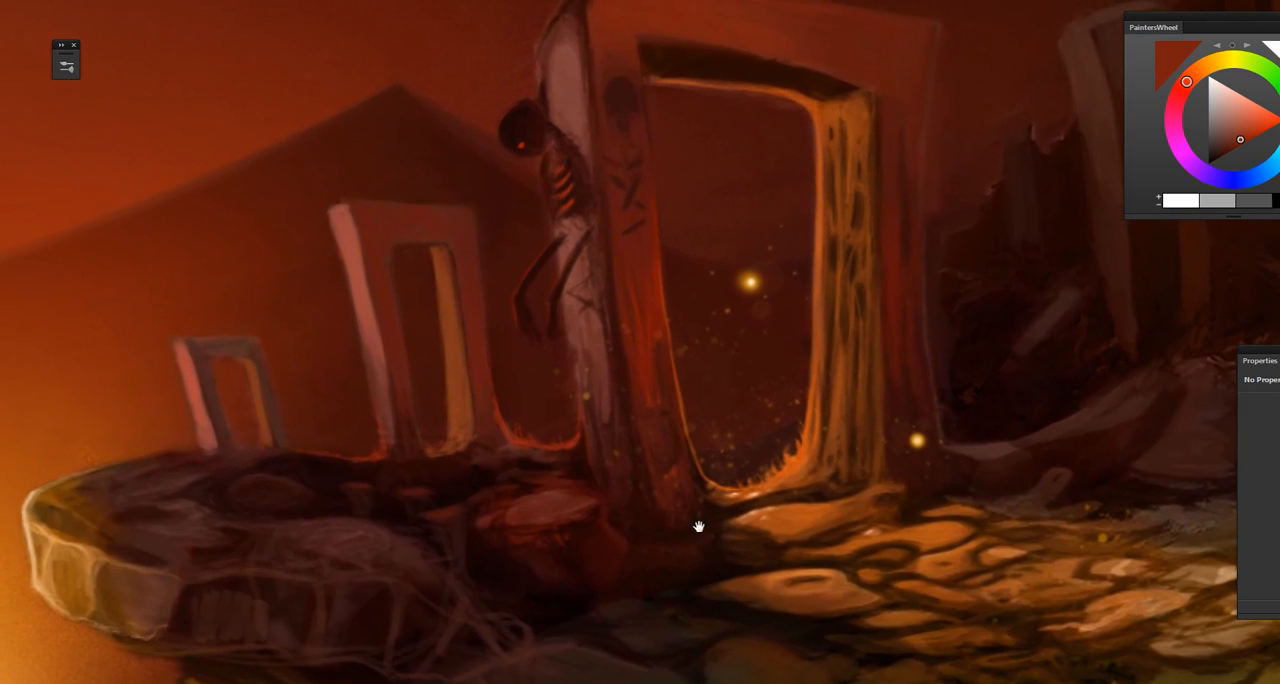
{"action": "left_click_drag", "start_coordinate": [785, 452], "coordinate": [658, 585]}
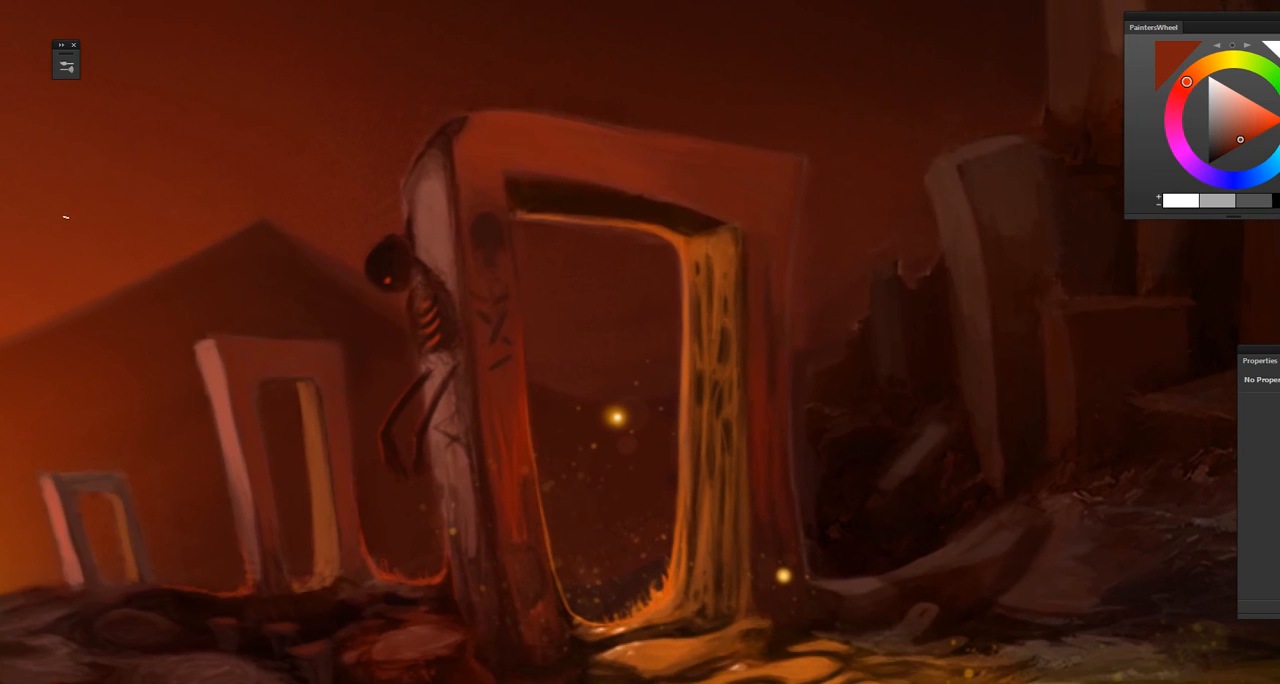
{"action": "key", "text": "ctrl+z"}
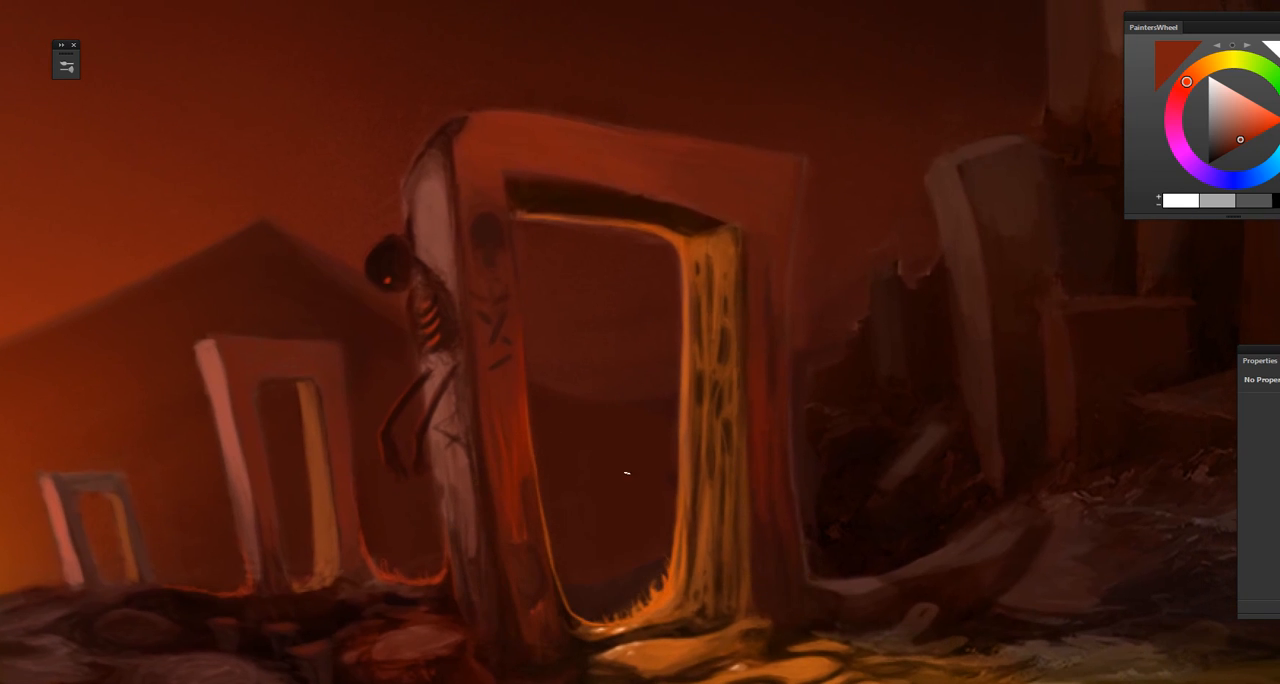
Step: Sample a dark reddish brown from the painting and deepen the shadows at the foot of the large gate's near pillar
{"action": "key", "text": "ctrl+plus"}
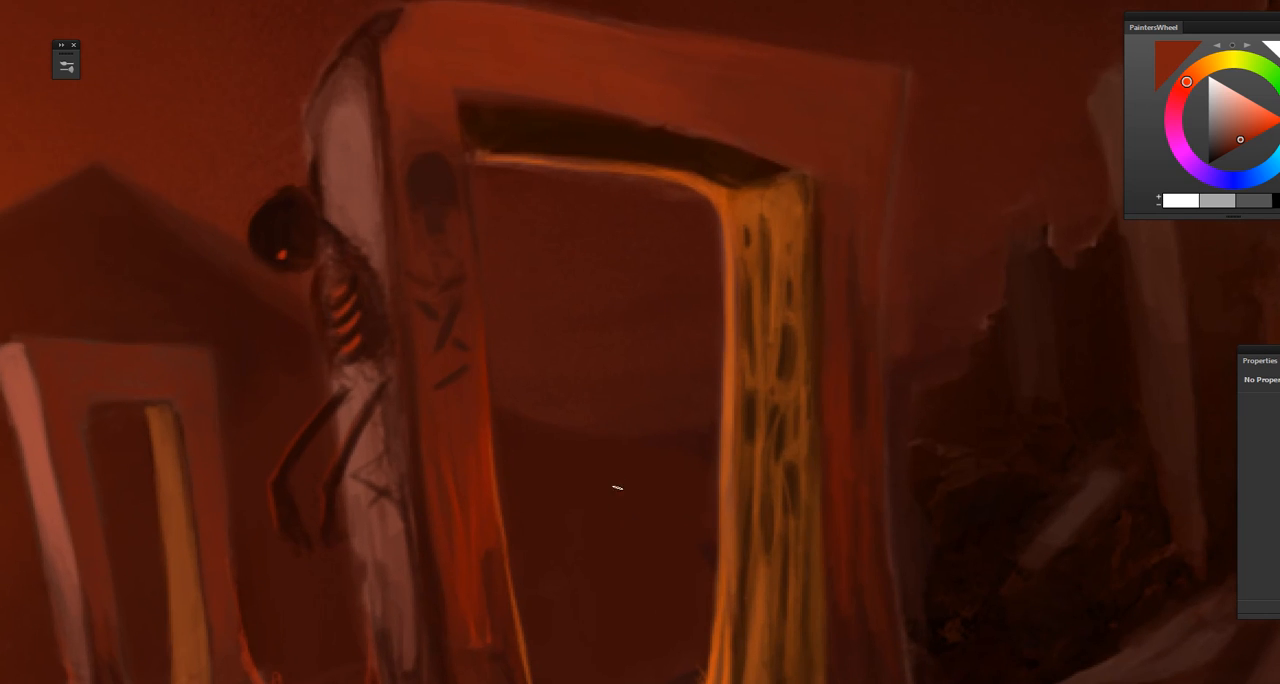
{"action": "mouse_move", "coordinate": [639, 452]}
{"action": "left_mouse_down"}
{"action": "mouse_move", "coordinate": [612, 517]}
{"action": "mouse_move", "coordinate": [568, 348]}
{"action": "left_mouse_up"}
{"action": "left_click_drag", "start_coordinate": [614, 524], "coordinate": [657, 552]}
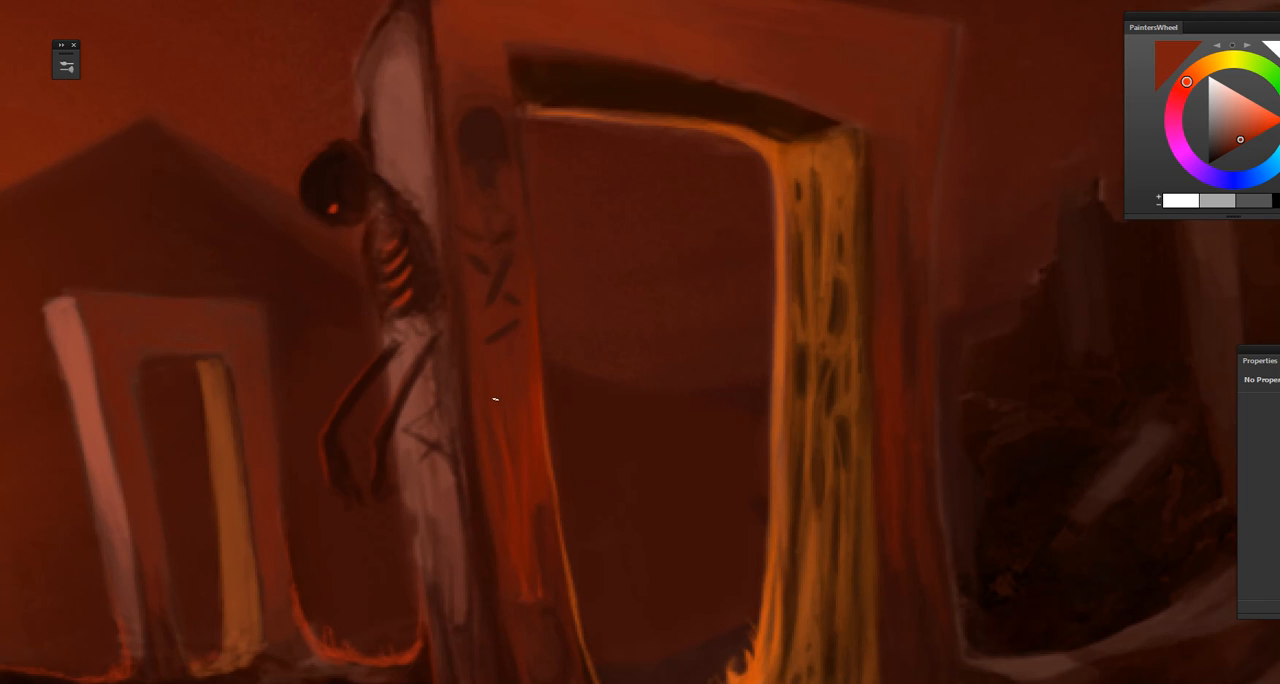
{"action": "left_click_drag", "start_coordinate": [557, 620], "coordinate": [591, 420]}
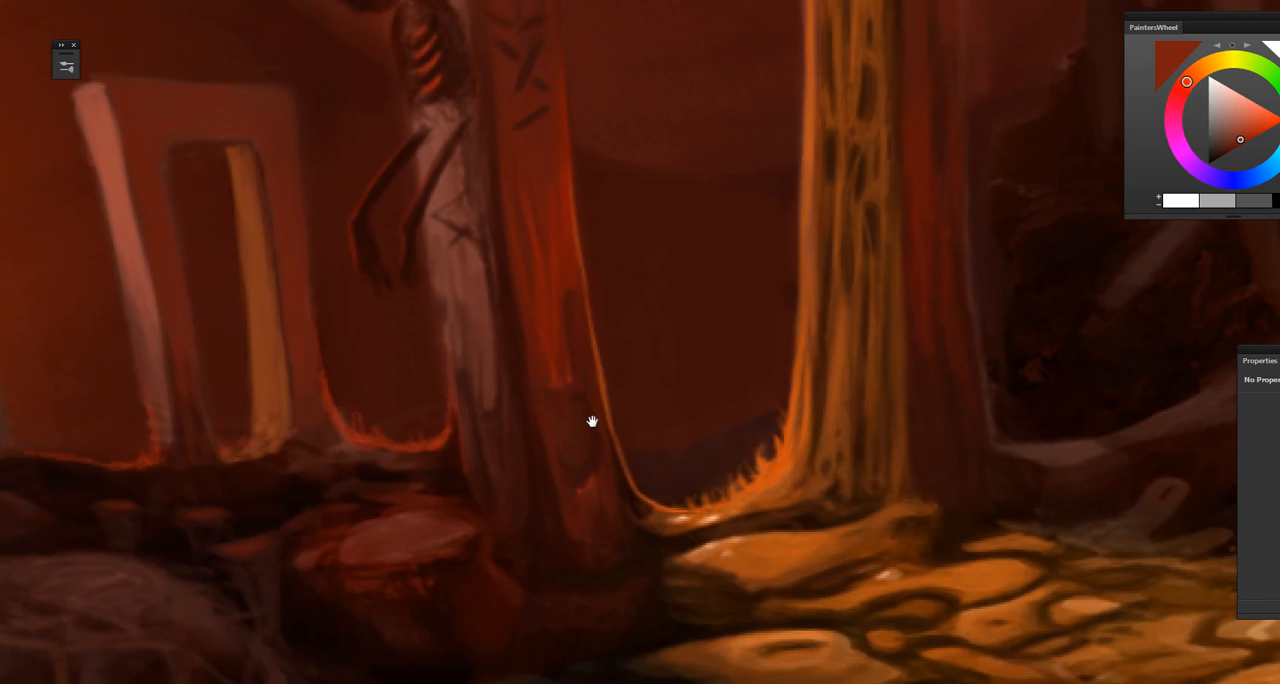
{"action": "left_click", "coordinate": [534, 527], "text": "alt"}
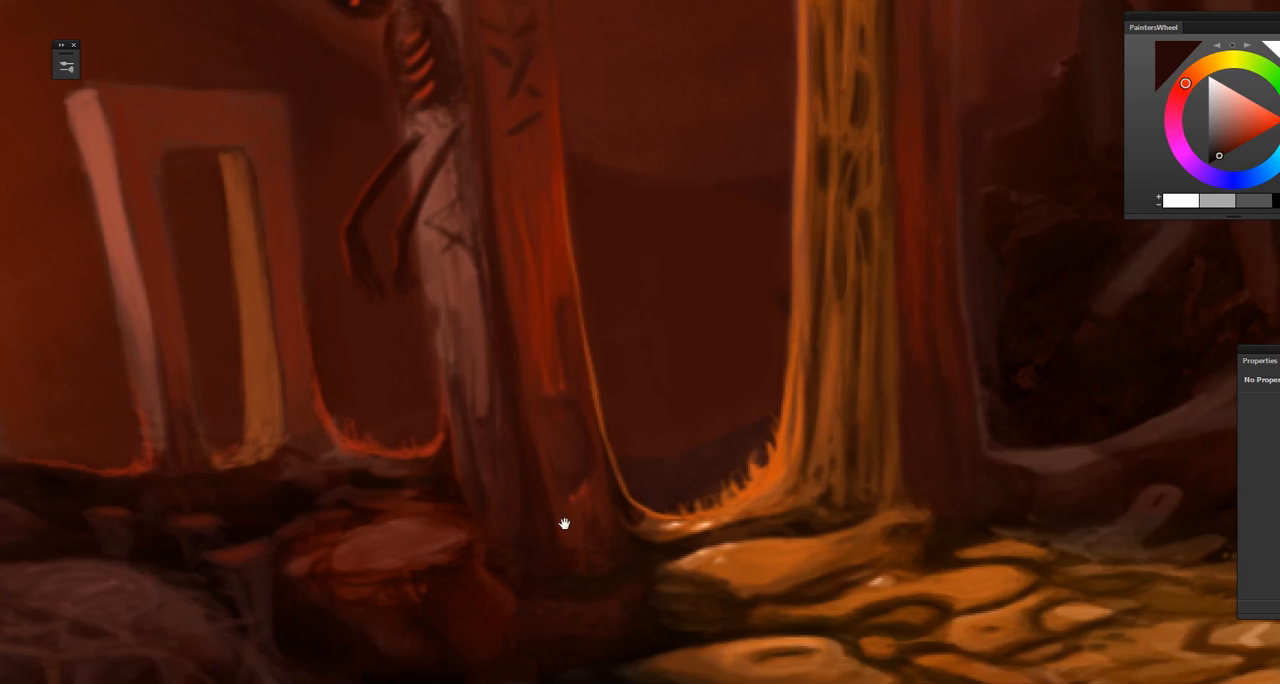
{"action": "mouse_move", "coordinate": [563, 524]}
{"action": "left_mouse_down"}
{"action": "mouse_move", "coordinate": [557, 509]}
{"action": "mouse_move", "coordinate": [534, 529]}
{"action": "mouse_move", "coordinate": [532, 555]}
{"action": "mouse_move", "coordinate": [506, 566]}
{"action": "left_mouse_up"}
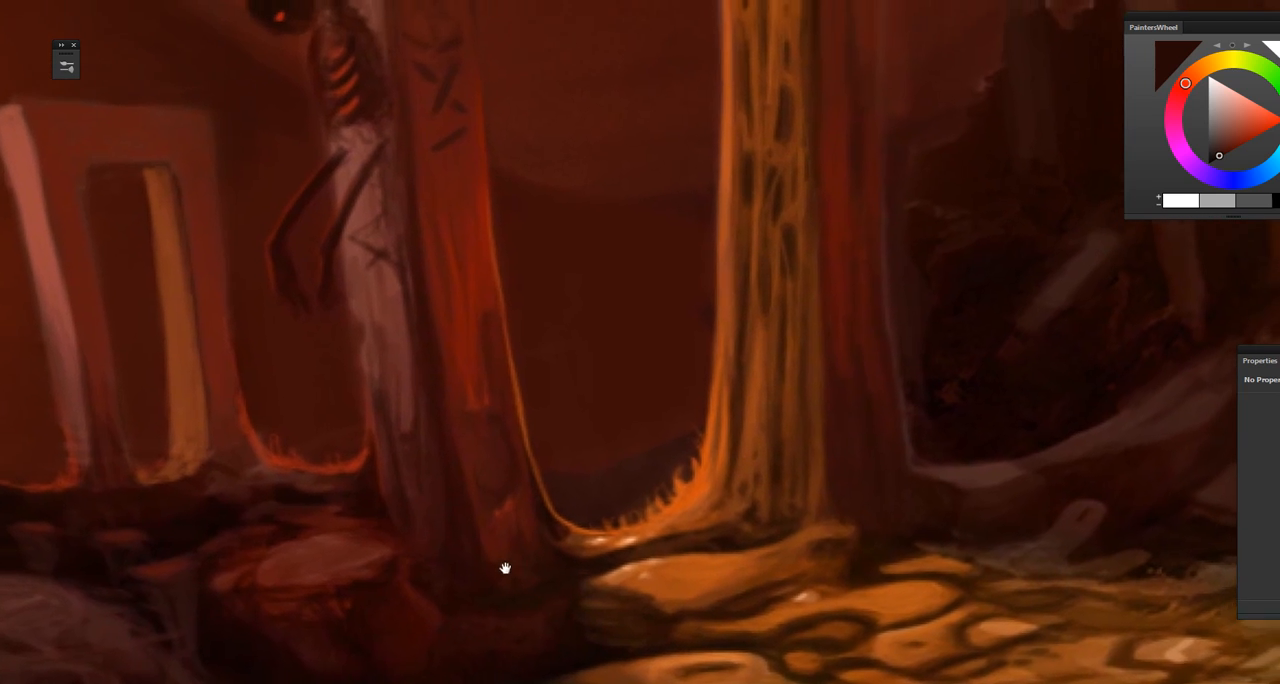
{"action": "mouse_move", "coordinate": [602, 506]}
{"action": "left_mouse_down"}
{"action": "mouse_move", "coordinate": [508, 554]}
{"action": "mouse_move", "coordinate": [529, 549]}
{"action": "left_mouse_up"}
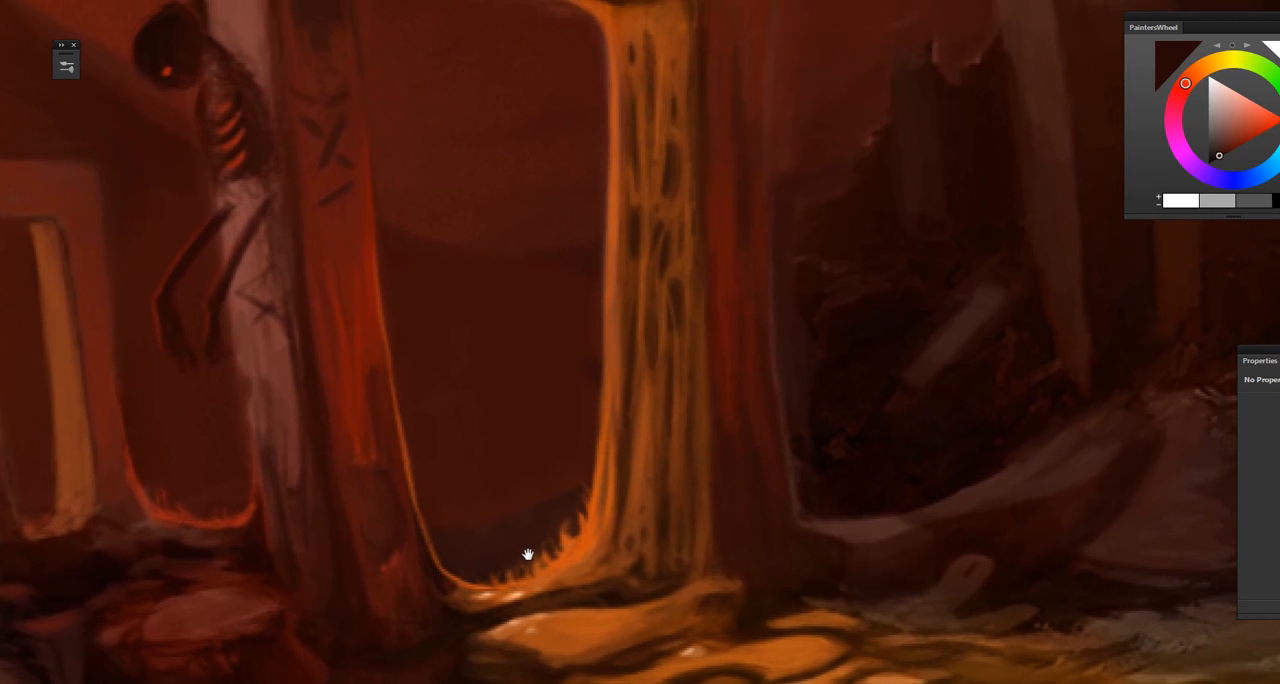
{"action": "left_click_drag", "start_coordinate": [714, 571], "coordinate": [622, 513]}
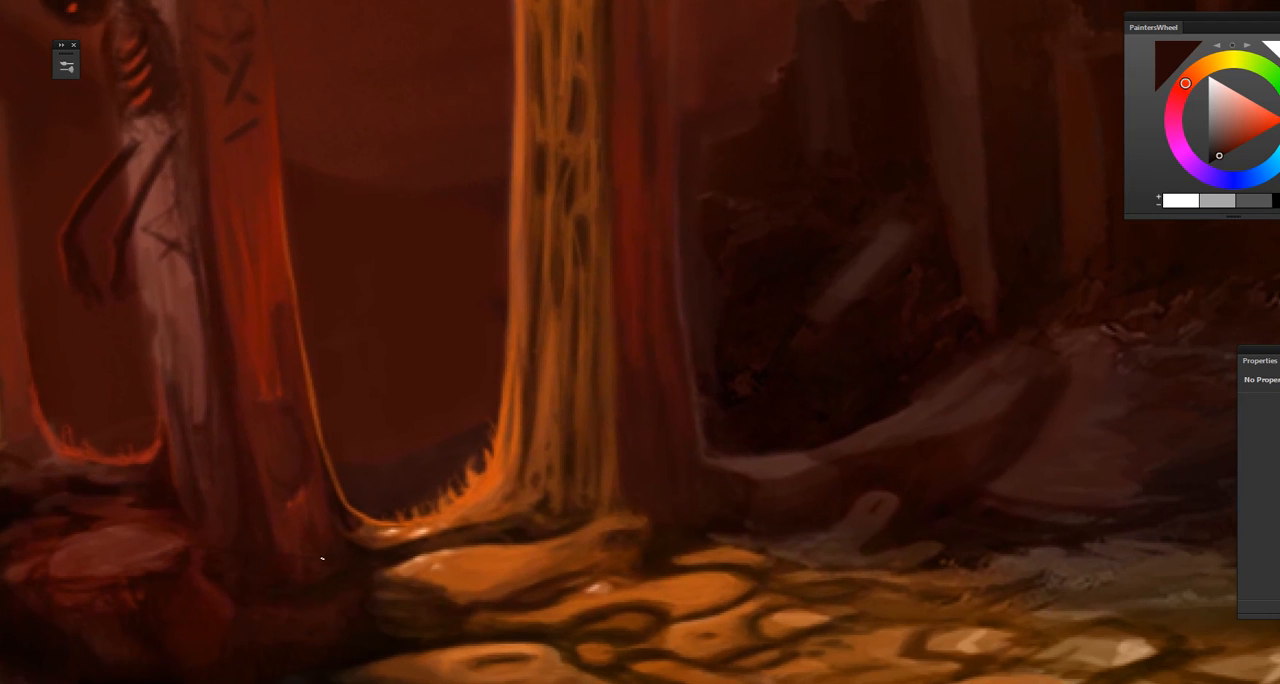
{"action": "left_click", "coordinate": [269, 560], "text": "alt"}
Step: Sample orange and dark brown tones from the lit ground and touch up the stones and gaps in front of the gate
{"action": "left_click_drag", "start_coordinate": [610, 675], "coordinate": [646, 514]}
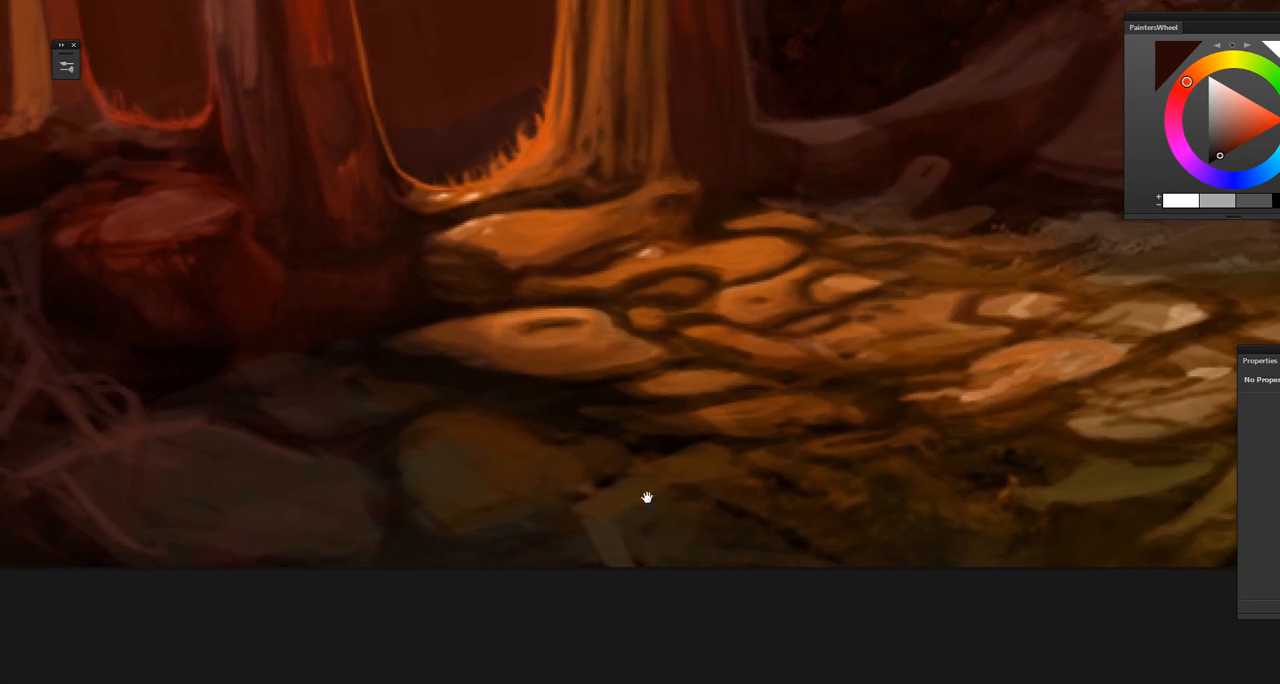
{"action": "left_click_drag", "start_coordinate": [645, 465], "coordinate": [641, 552]}
{"action": "left_click", "coordinate": [510, 400], "text": "alt"}
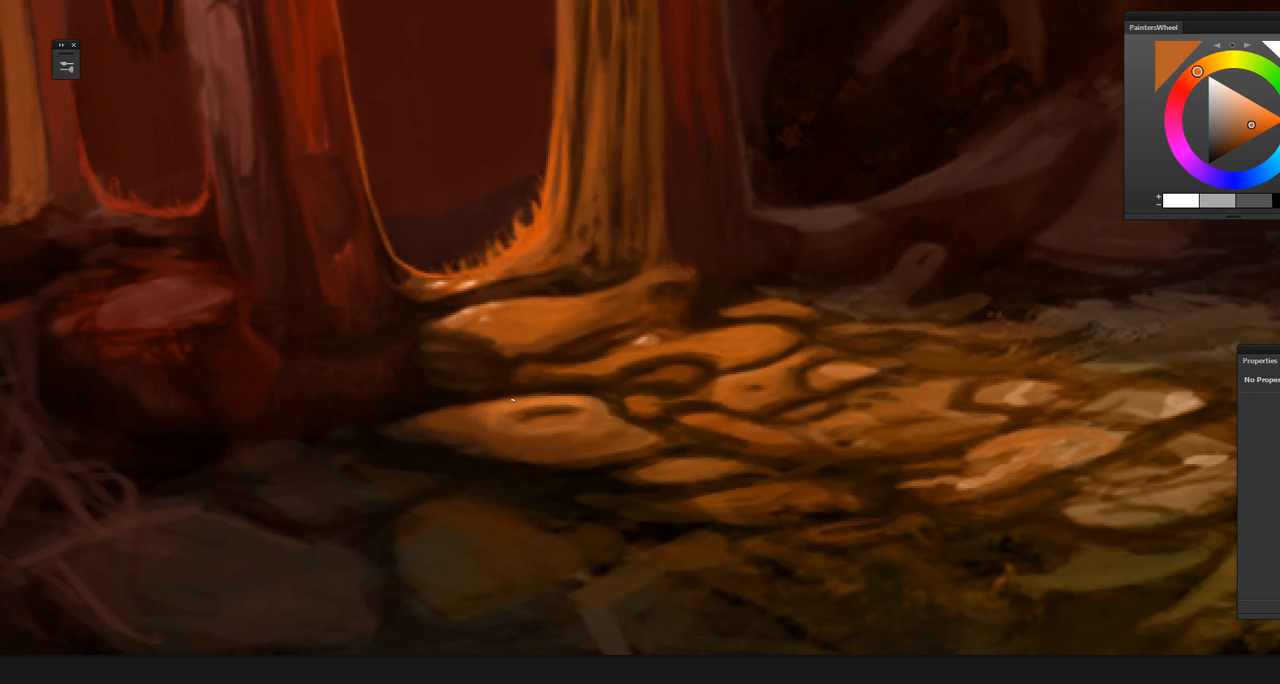
{"action": "left_click", "coordinate": [536, 390], "text": "alt"}
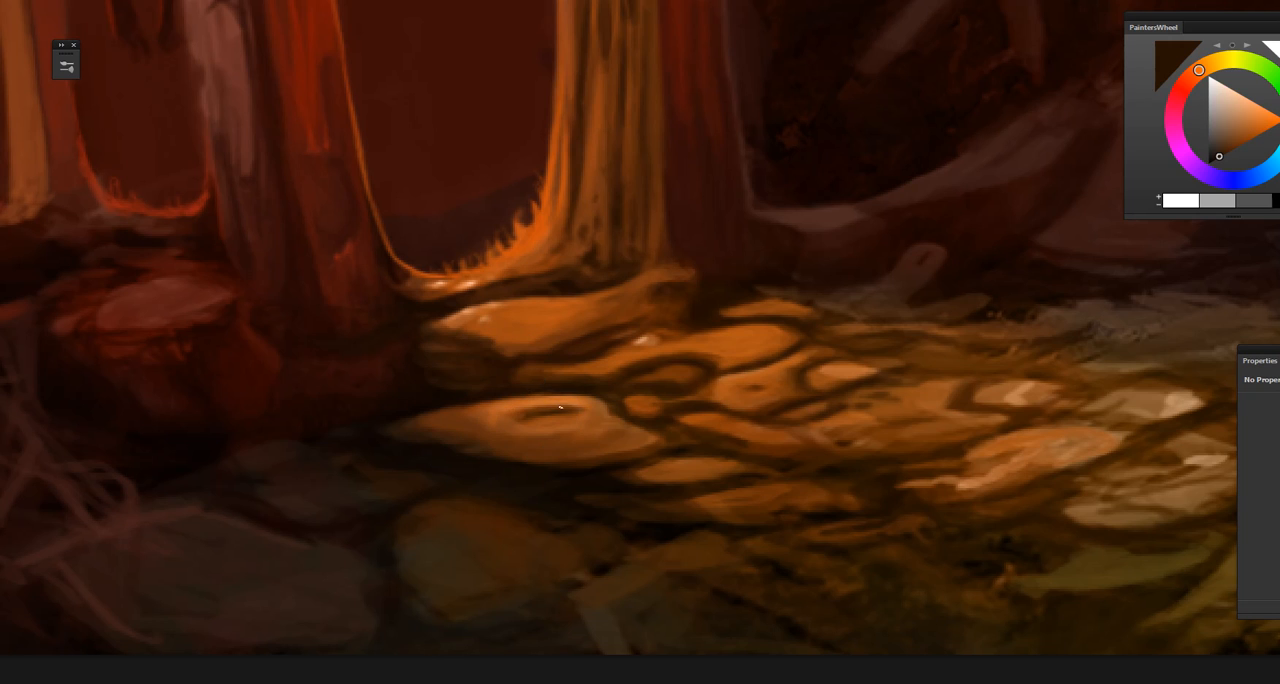
{"action": "left_click_drag", "start_coordinate": [588, 476], "coordinate": [528, 486]}
{"action": "left_click", "coordinate": [677, 500], "text": "alt"}
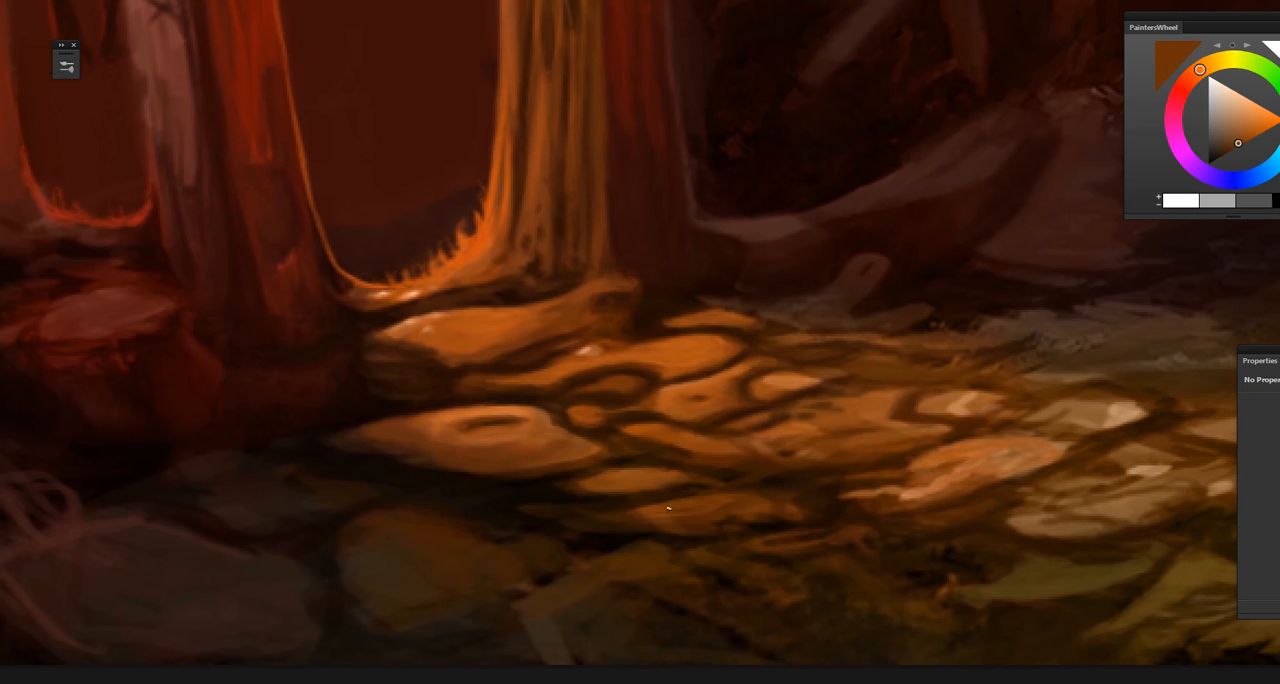
{"action": "scroll", "coordinate": [683, 530], "scroll_direction": "down", "scroll_amount": 5}
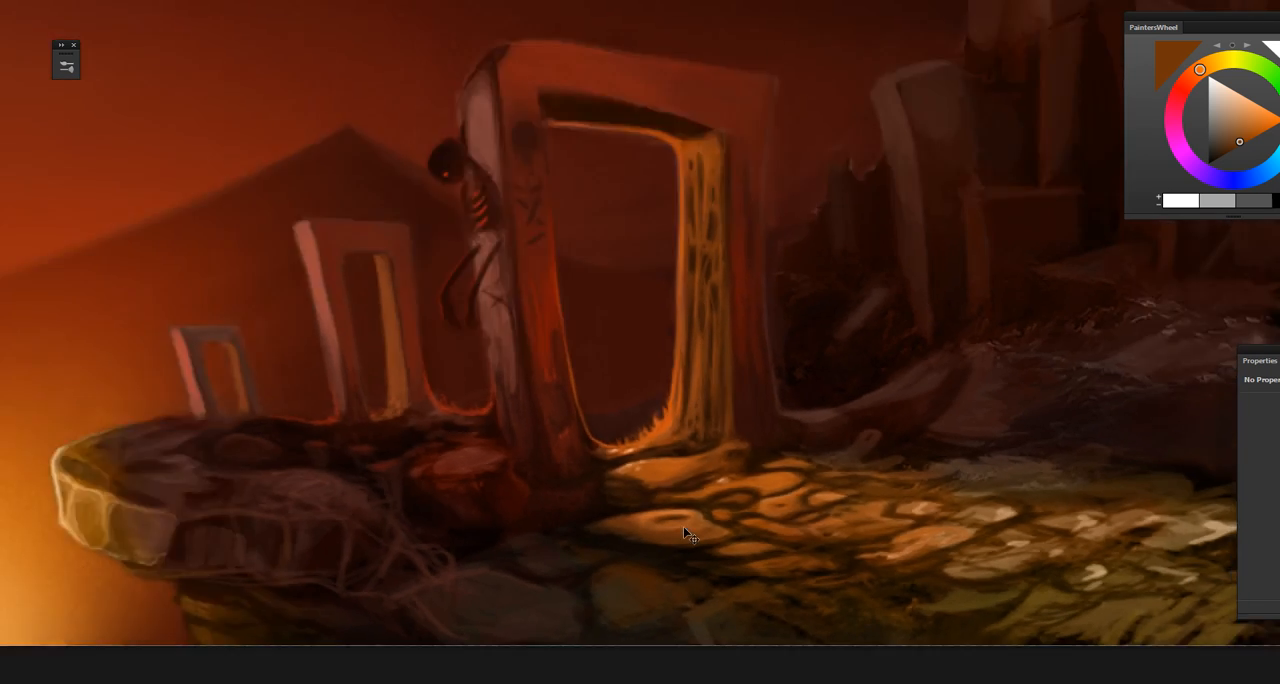
{"action": "scroll", "coordinate": [683, 526], "scroll_direction": "down", "scroll_amount": 2}
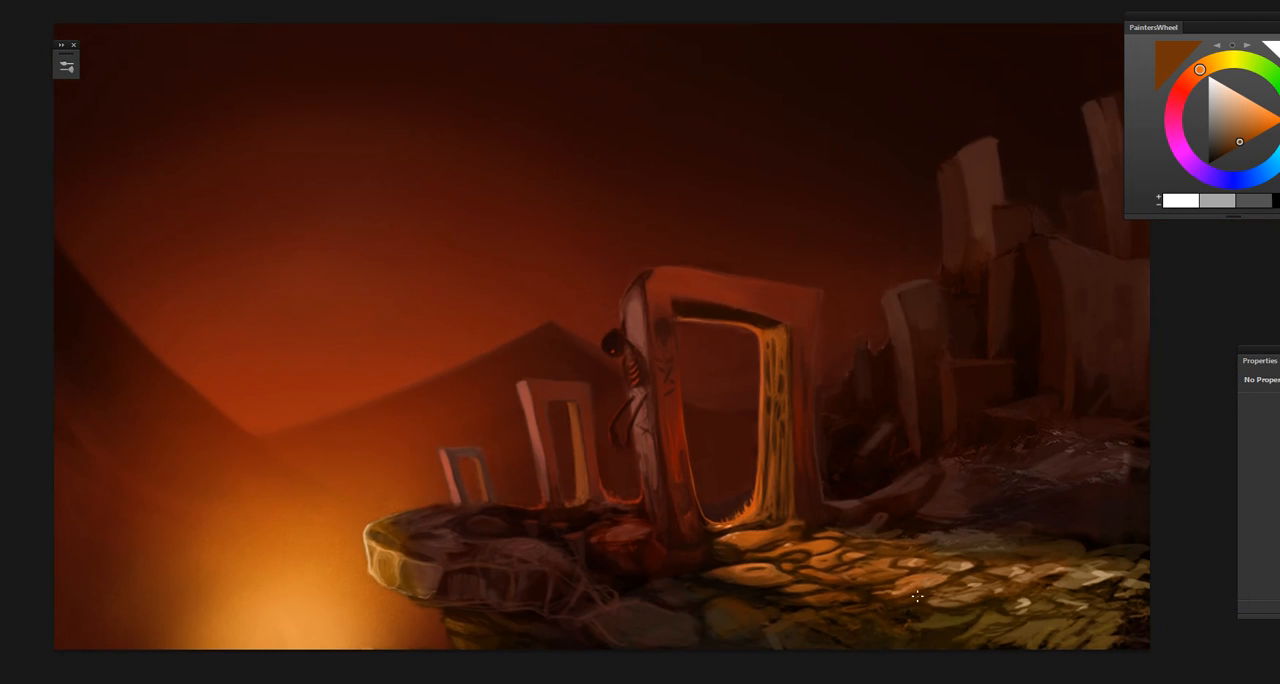
Step: Sample the stone's orange, shrink the brush, and refine the surface of the large oval stone in front of the gate
{"action": "scroll", "coordinate": [900, 600], "scroll_direction": "up", "scroll_amount": 6}
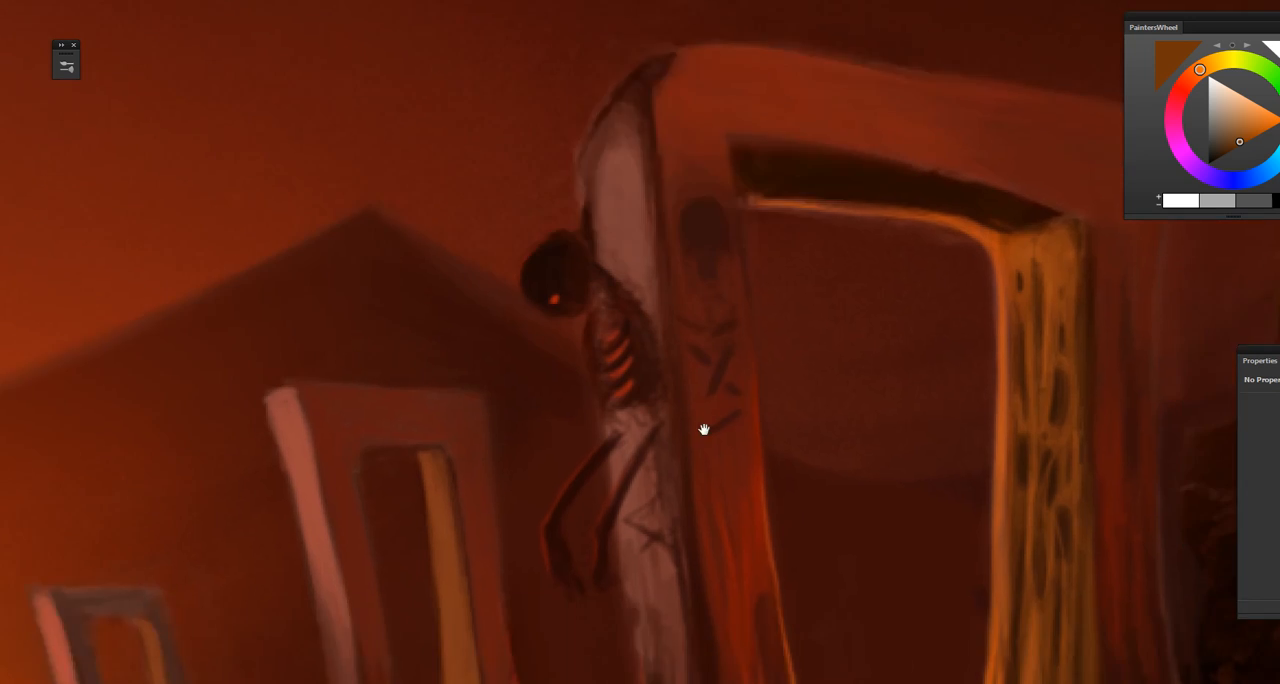
{"action": "left_click_drag", "start_coordinate": [704, 430], "coordinate": [474, 130]}
{"action": "mouse_move", "coordinate": [726, 529]}
{"action": "left_mouse_down"}
{"action": "mouse_move", "coordinate": [626, 278]}
{"action": "mouse_move", "coordinate": [735, 551]}
{"action": "left_mouse_up"}
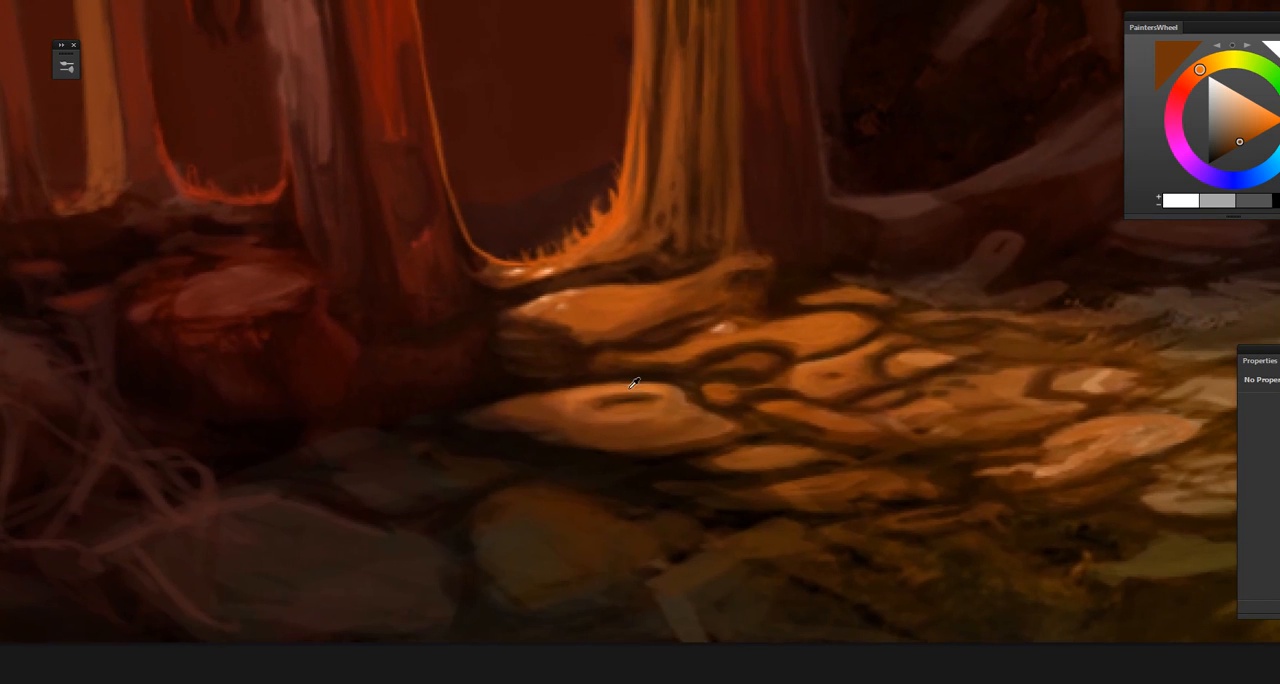
{"action": "left_click", "coordinate": [631, 387]}
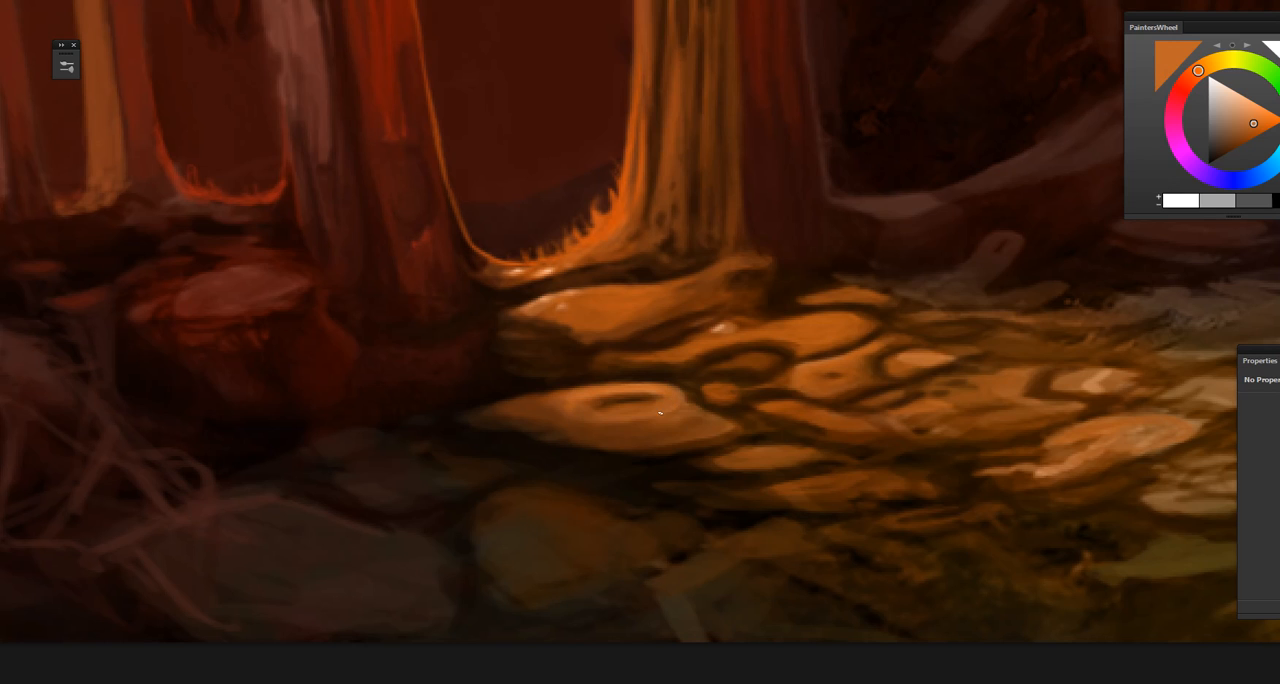
{"action": "left_click_drag", "start_coordinate": [671, 420], "coordinate": [680, 431]}
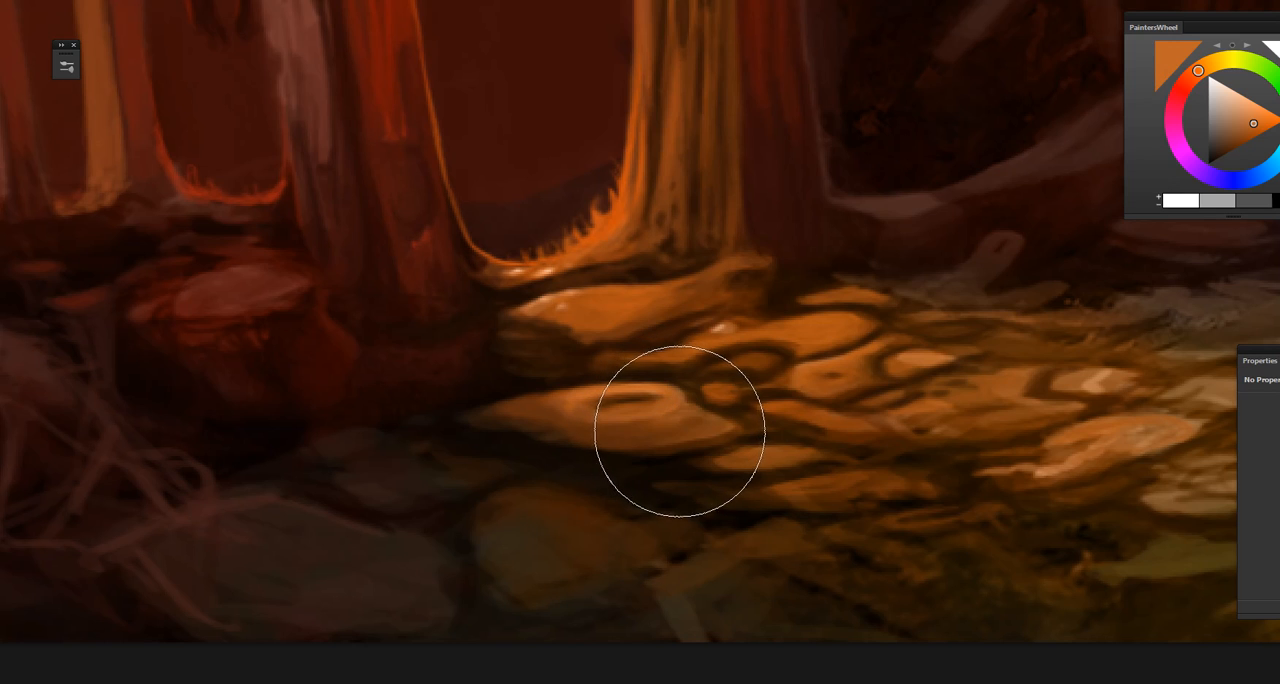
{"action": "key", "text": "bracketleft"}
{"action": "key", "text": "bracketleft"}
{"action": "key", "text": "bracketleft"}
{"action": "key", "text": "bracketleft"}
{"action": "key", "text": "bracketleft"}
{"action": "key", "text": "bracketleft"}
{"action": "key", "text": "bracketleft"}
{"action": "key", "text": "bracketleft"}
{"action": "key", "text": "bracketleft"}
{"action": "key", "text": "bracketleft"}
{"action": "key", "text": "bracketleft"}
{"action": "key", "text": "bracketleft"}
{"action": "key", "text": "bracketleft"}
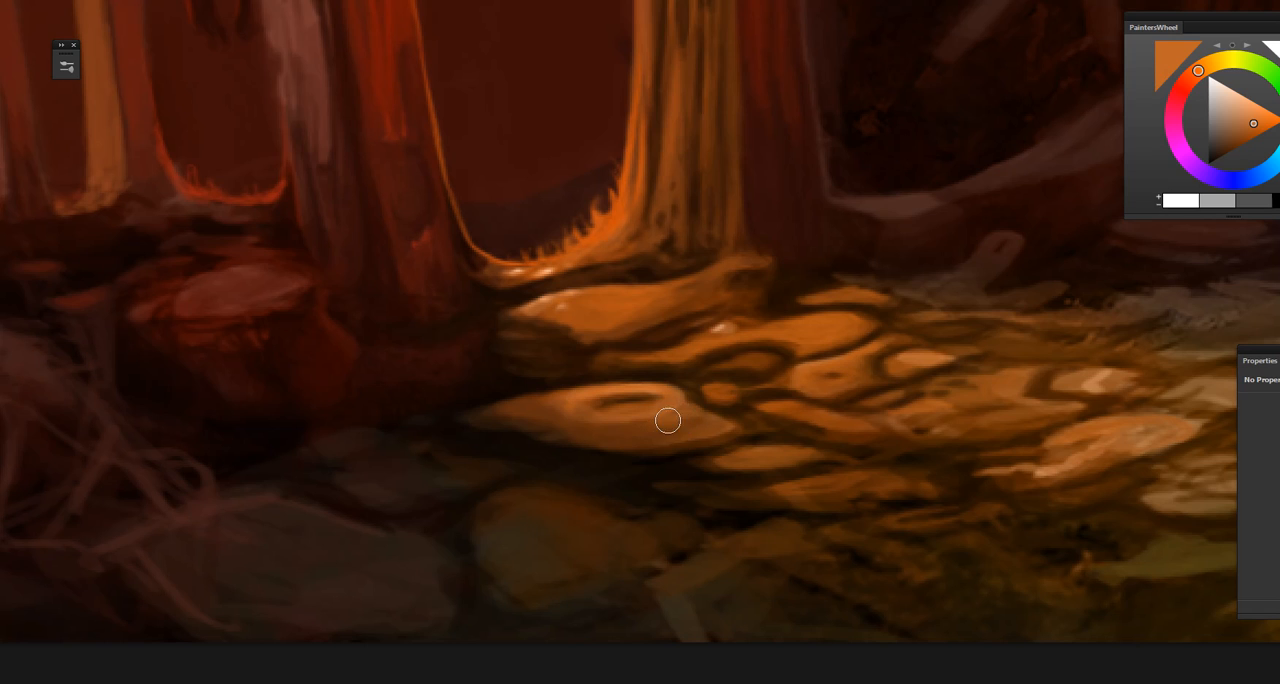
{"action": "mouse_move", "coordinate": [647, 408]}
{"action": "left_mouse_down"}
{"action": "mouse_move", "coordinate": [671, 401]}
{"action": "mouse_move", "coordinate": [639, 393]}
{"action": "left_mouse_up"}
{"action": "left_click_drag", "start_coordinate": [668, 467], "coordinate": [504, 472]}
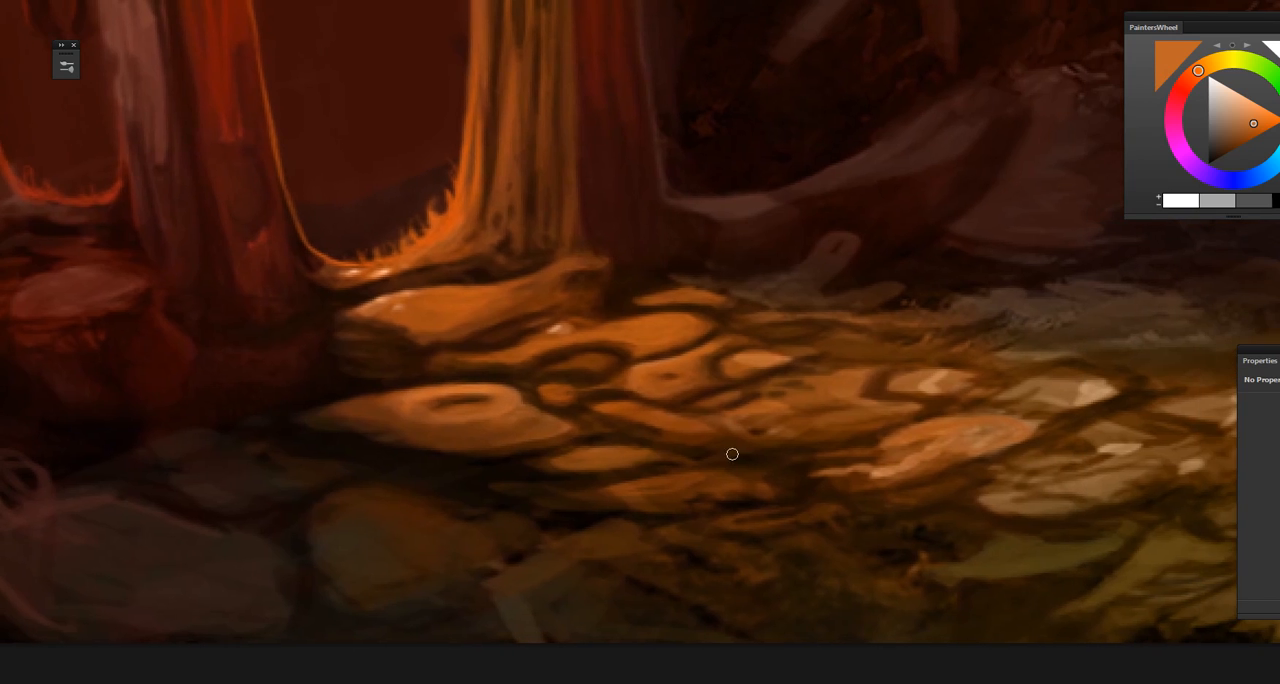
Step: Sample dark brown from the crevices and paint shadow gaps between the orange stones in front of the gate
{"action": "left_click", "coordinate": [698, 452], "text": "alt"}
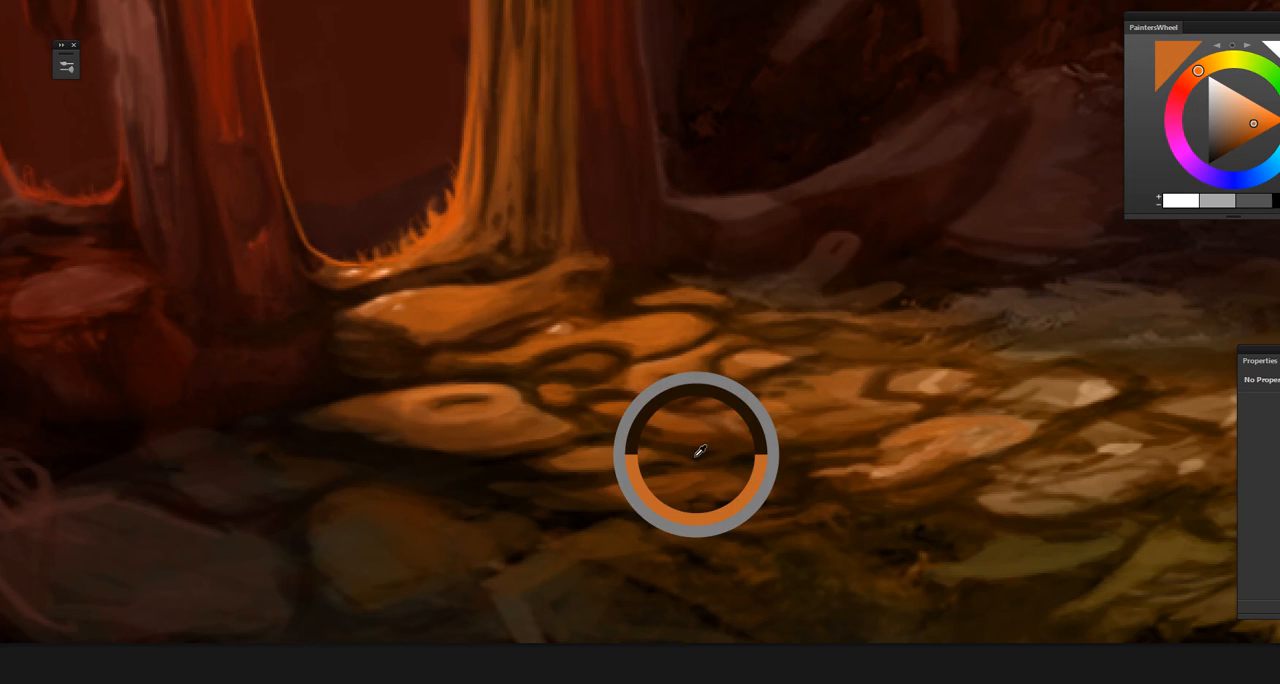
{"action": "left_click", "coordinate": [600, 436], "text": "alt"}
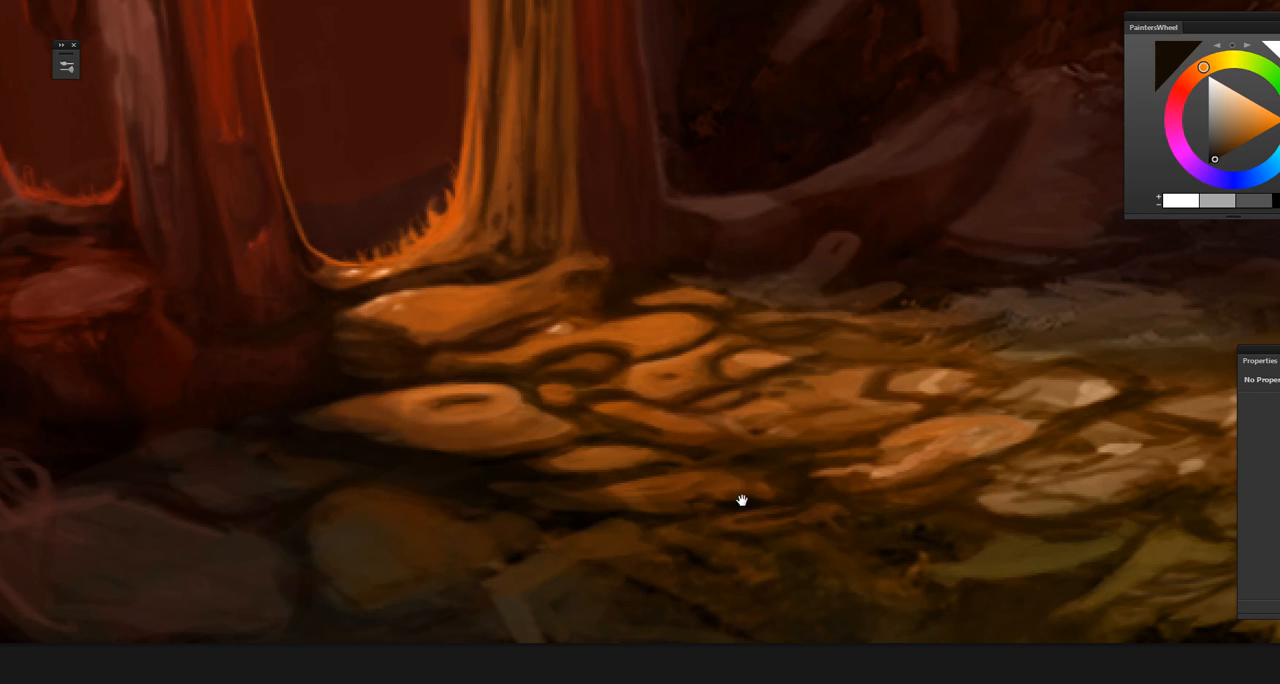
{"action": "left_click_drag", "start_coordinate": [743, 500], "coordinate": [551, 526]}
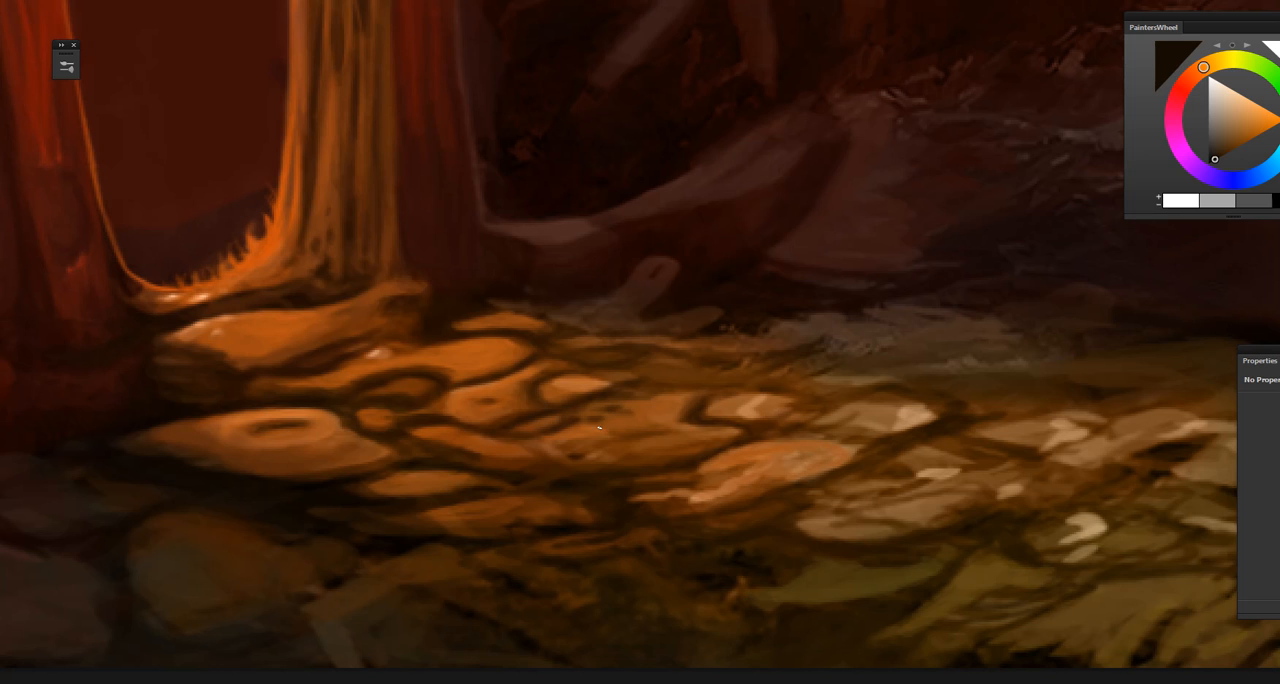
{"action": "left_click_drag", "start_coordinate": [620, 521], "coordinate": [647, 459]}
{"action": "left_click", "coordinate": [572, 498], "text": "alt"}
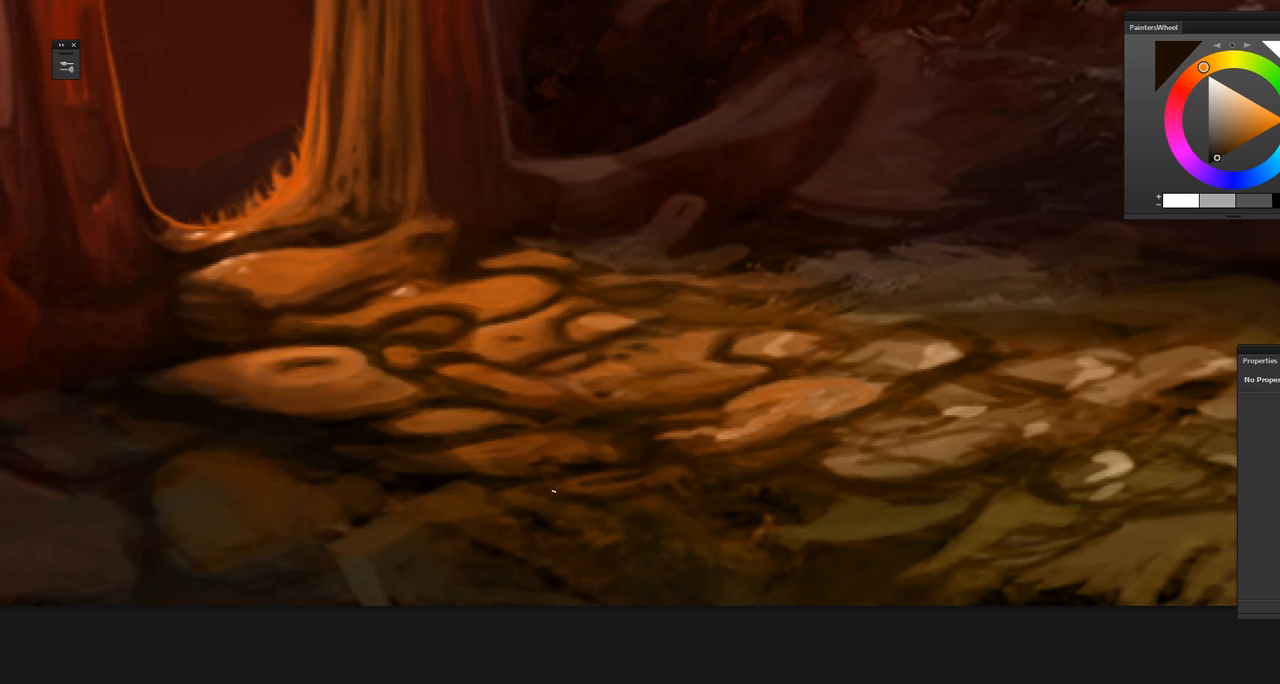
Step: Sample a dark olive brown and paint shadowed crevices among the paler stones farther from the gate
{"action": "left_click_drag", "start_coordinate": [705, 500], "coordinate": [540, 517]}
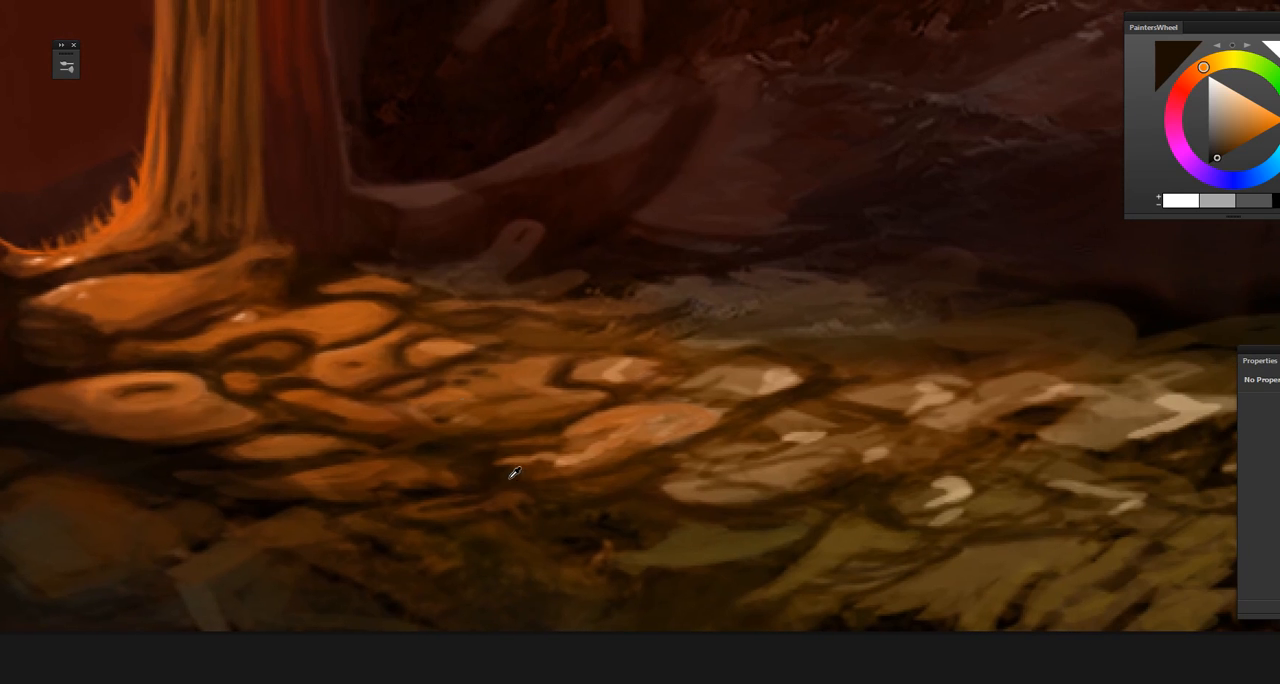
{"action": "left_click", "coordinate": [510, 478], "text": "alt"}
{"action": "left_click_drag", "start_coordinate": [734, 446], "coordinate": [679, 488]}
{"action": "left_click", "coordinate": [738, 436], "text": "alt"}
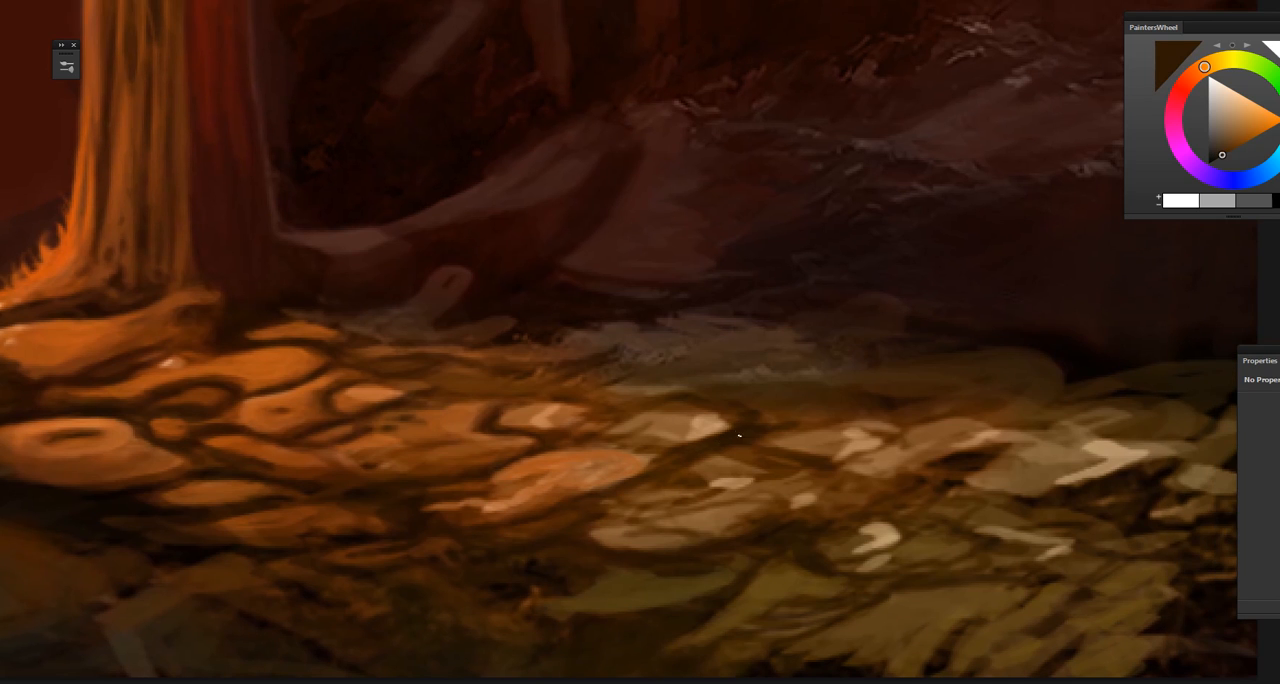
{"action": "left_click_drag", "start_coordinate": [759, 385], "coordinate": [725, 452]}
{"action": "key", "text": "ctrl+minus"}
{"action": "key", "text": "ctrl+minus"}
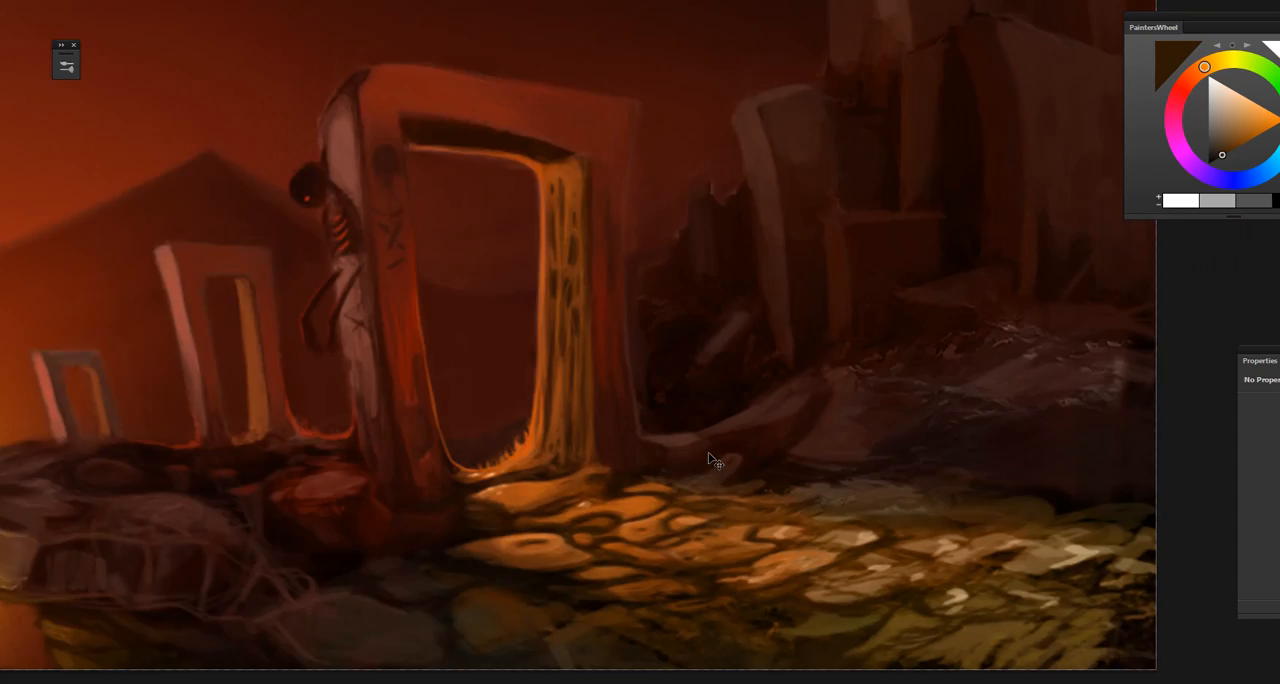
{"action": "key", "text": "ctrl+minus"}
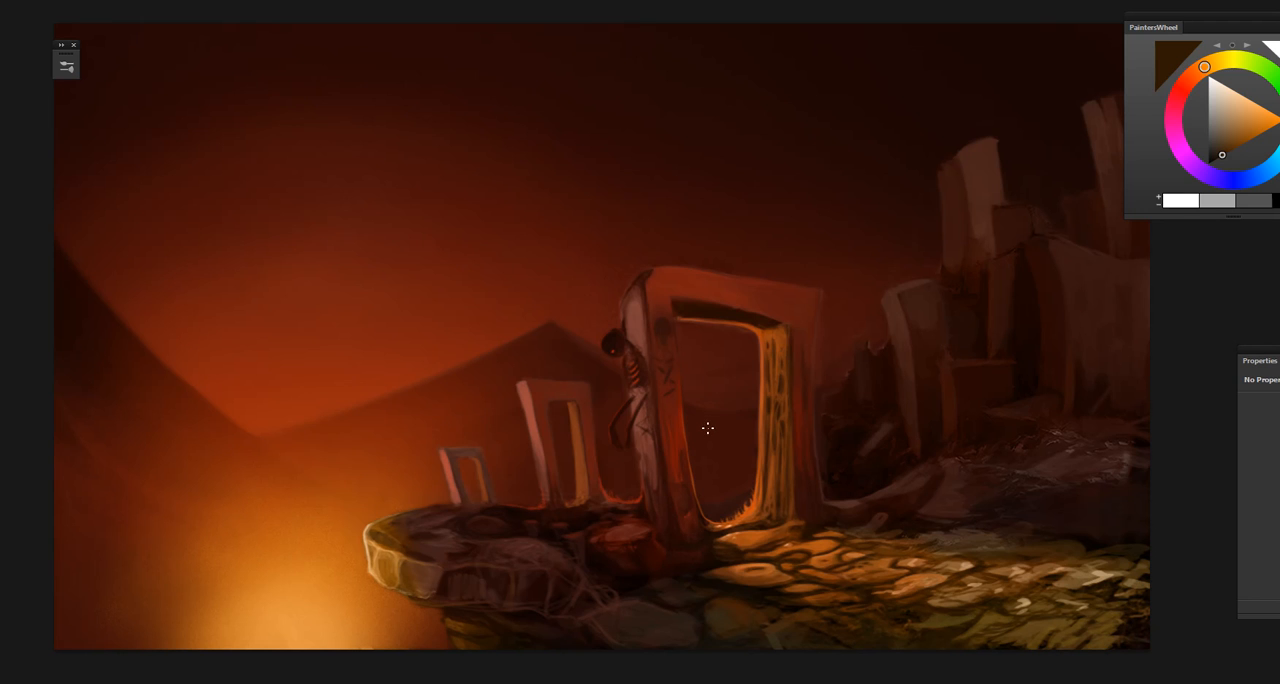
{"action": "left_click_drag", "start_coordinate": [717, 420], "coordinate": [523, 397]}
{"action": "left_click_drag", "start_coordinate": [764, 394], "coordinate": [618, 432]}
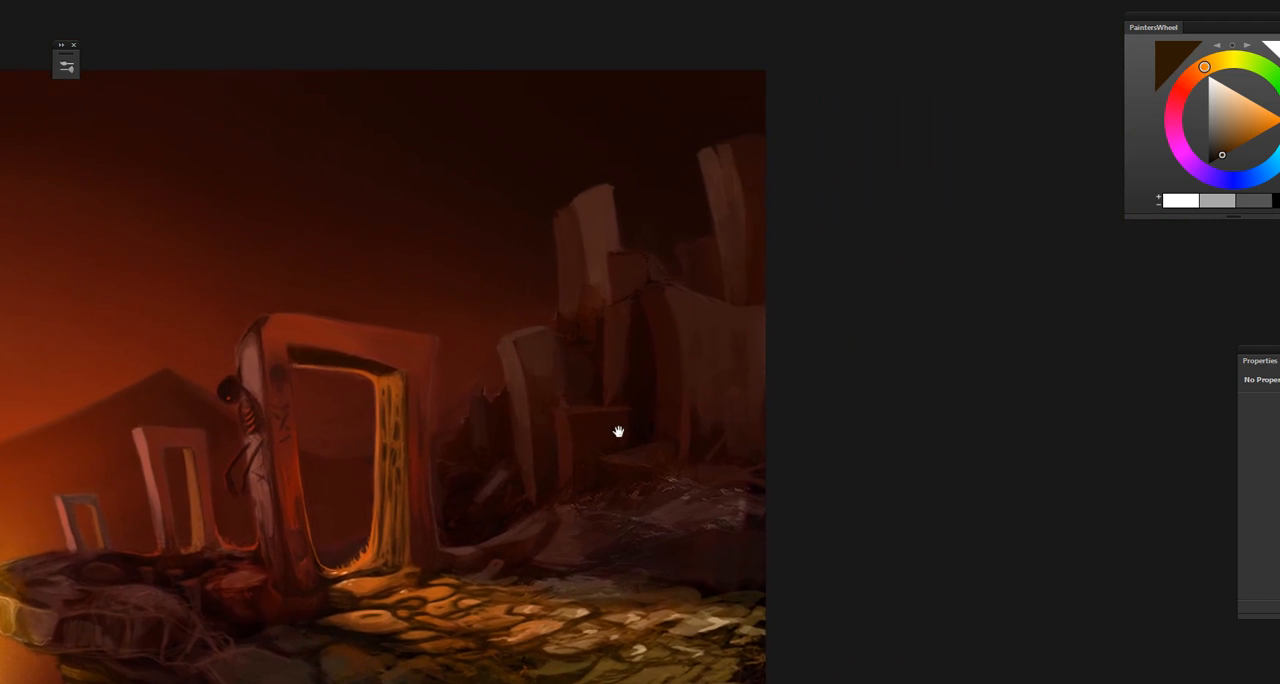
Step: Sample dark reddish browns from the ruins beyond the gate and smooth the surface and shadows of the large curved wall
{"action": "key", "text": "ctrl+plus"}
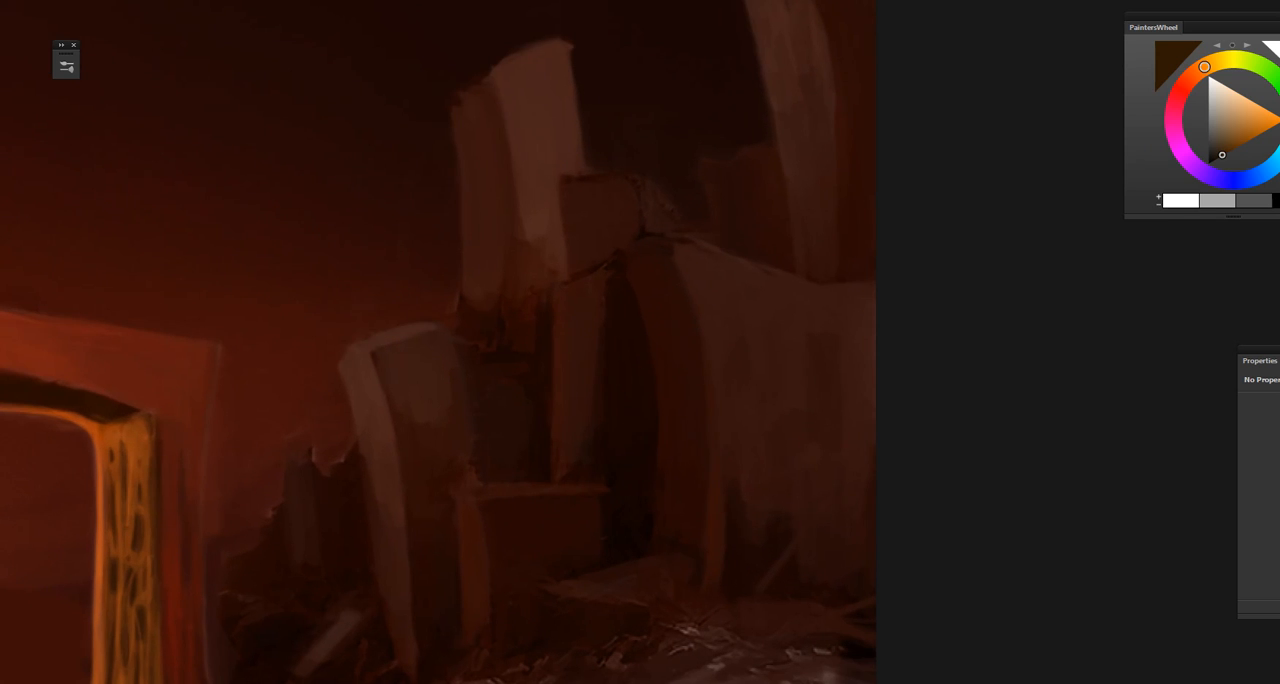
{"action": "left_click", "coordinate": [2, 314]}
{"action": "left_click", "coordinate": [2, 314]}
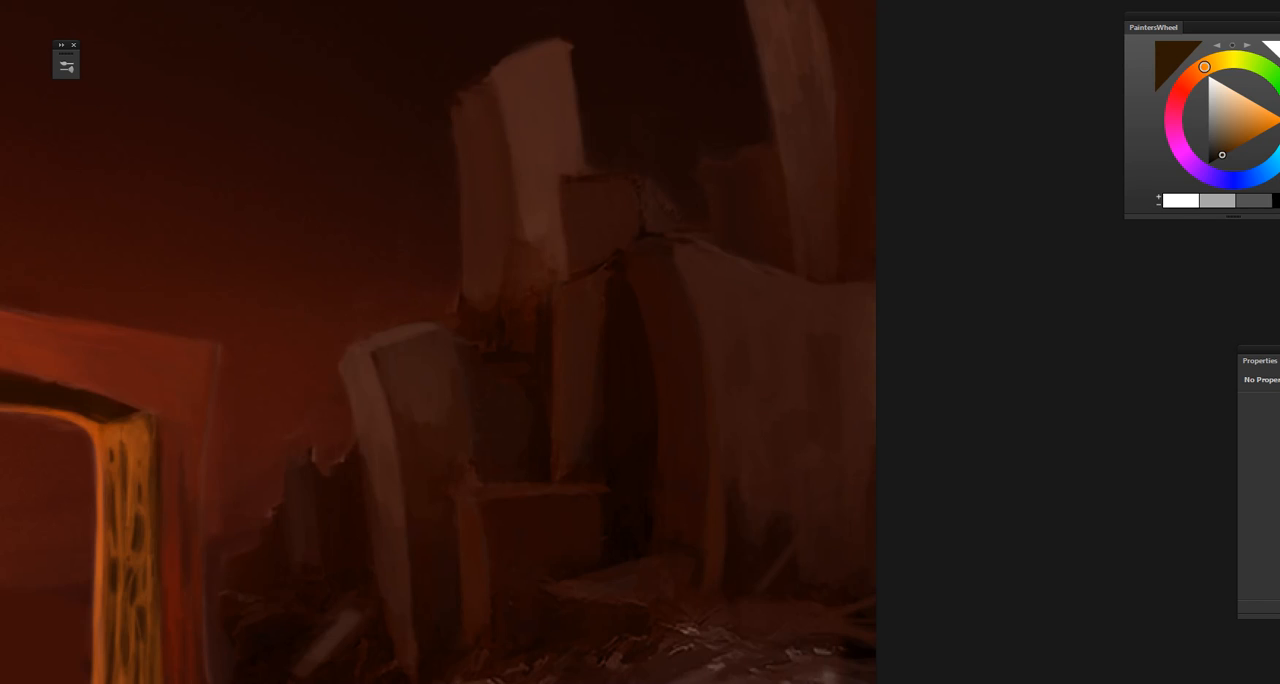
{"action": "left_click", "coordinate": [675, 305], "text": "alt"}
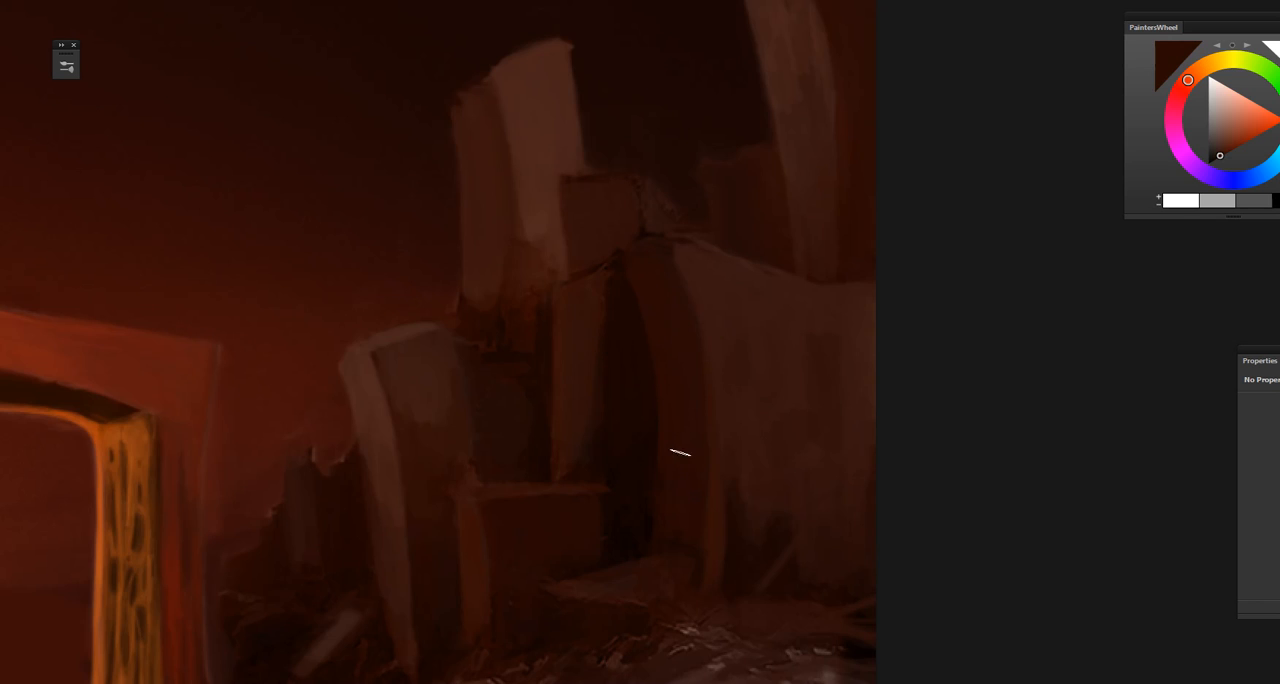
{"action": "left_click", "coordinate": [736, 289], "text": "alt"}
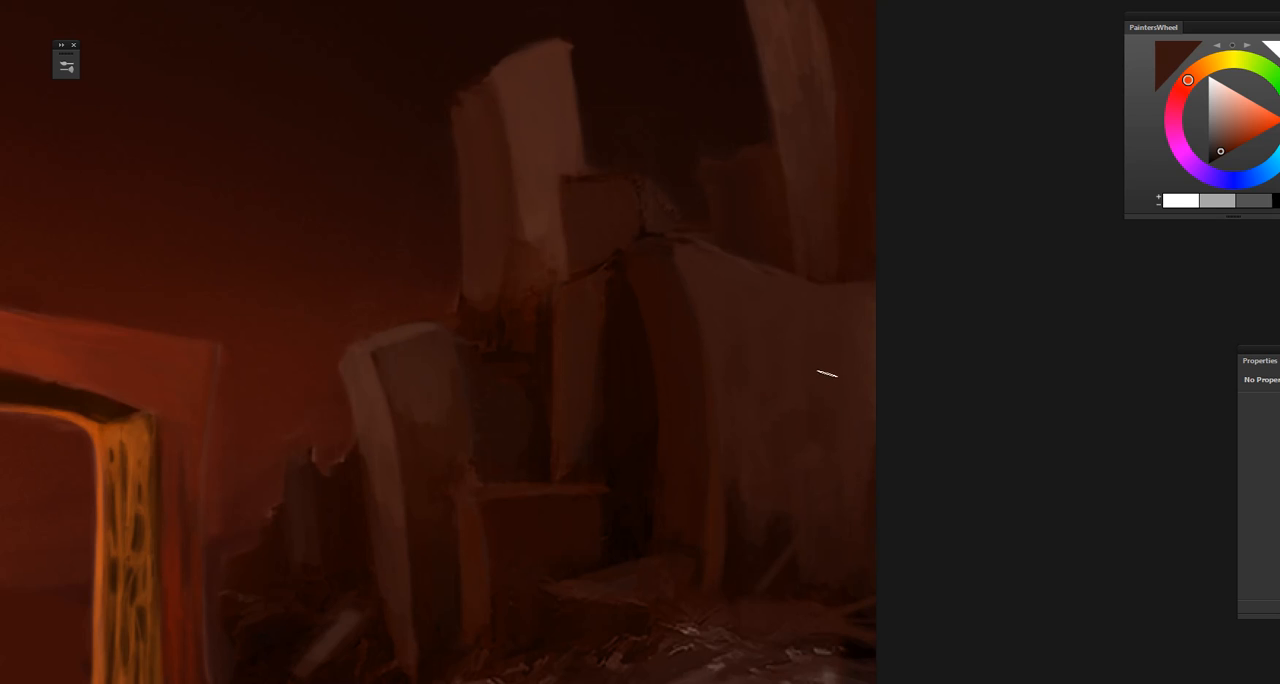
{"action": "left_click", "coordinate": [829, 535], "text": "alt"}
Step: Sample a lighter brown from the broken tower and refine the lit faces of the tall stone slabs atop the ruins
{"action": "scroll", "coordinate": [837, 506], "scroll_direction": "up", "scroll_amount": 5}
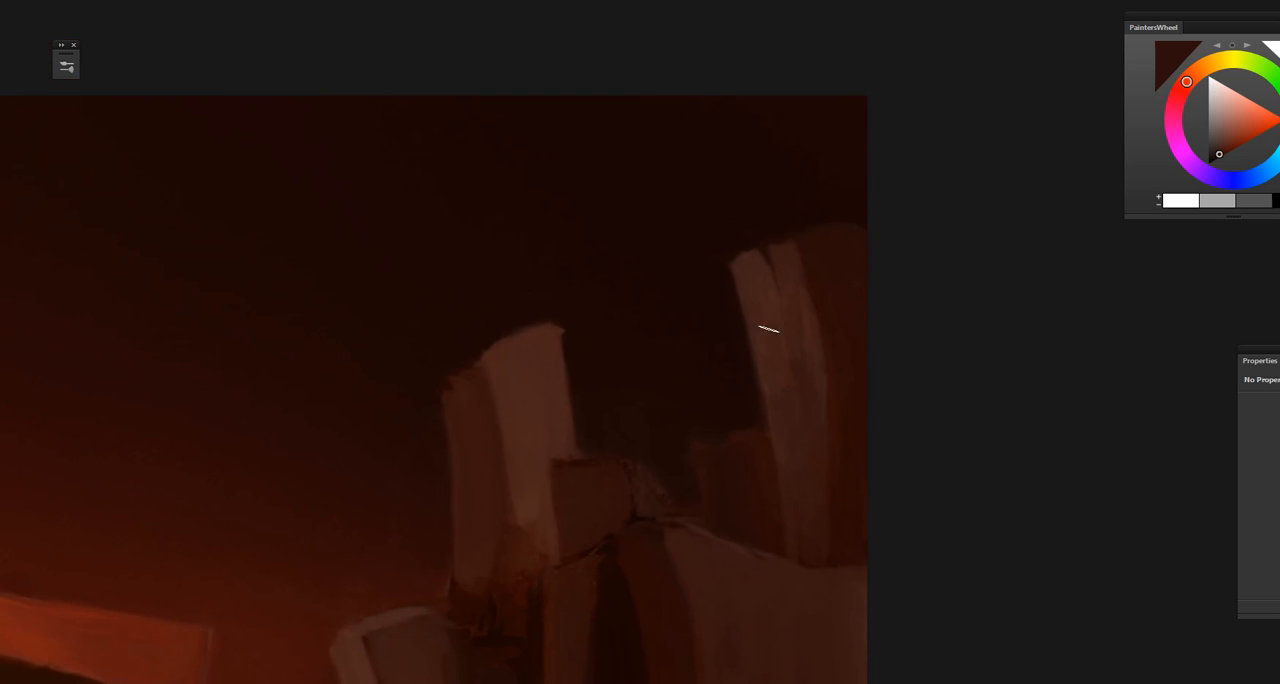
{"action": "left_click", "coordinate": [532, 386], "text": "alt"}
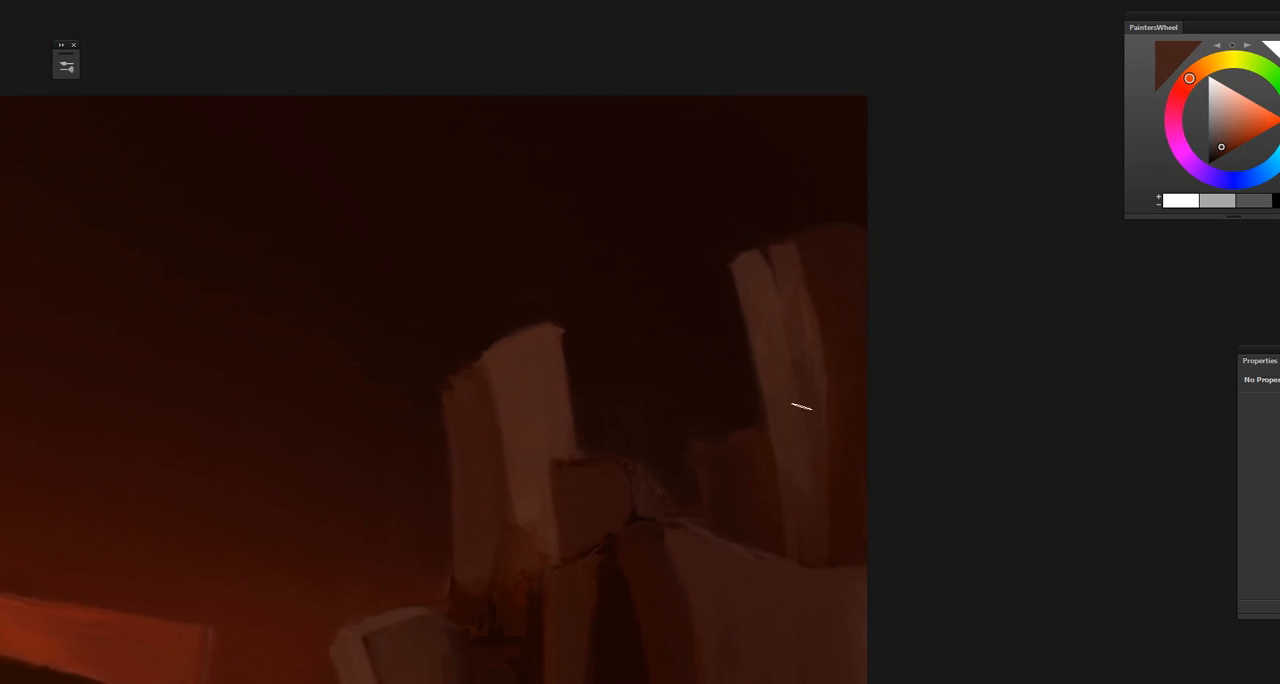
{"action": "left_click_drag", "start_coordinate": [773, 561], "coordinate": [900, 441]}
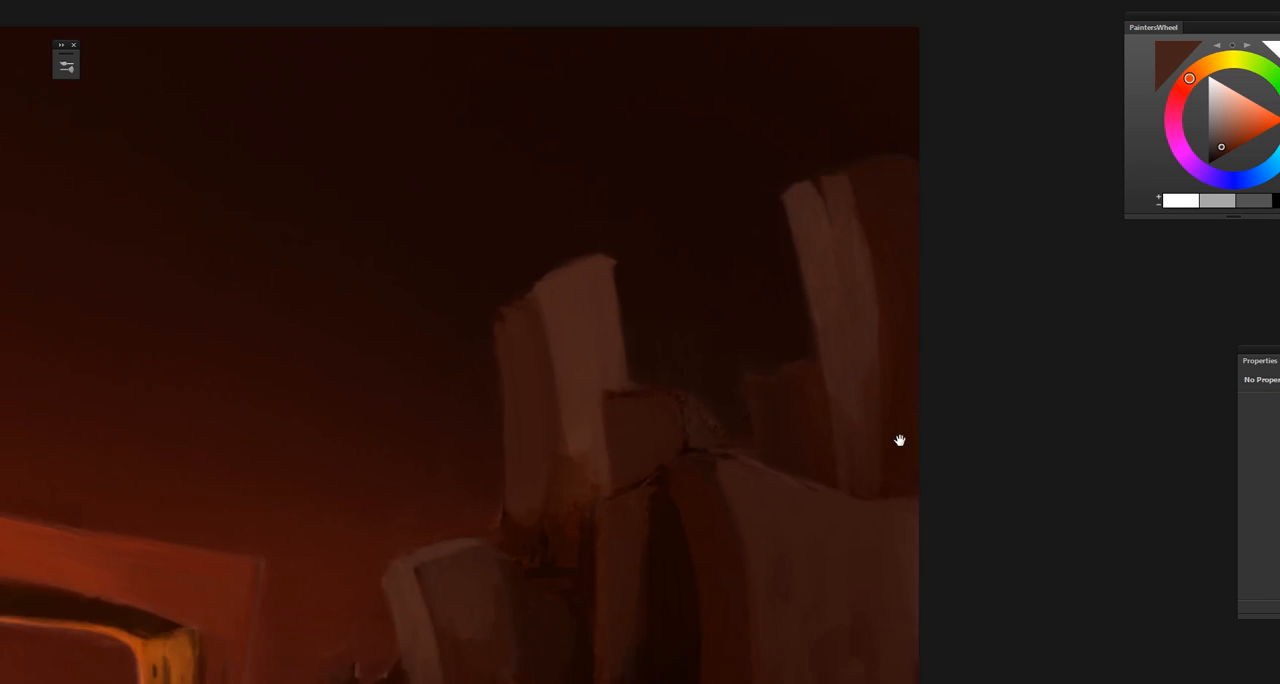
{"action": "left_click", "coordinate": [590, 322], "text": "alt"}
Step: Sample muted and dark browns around the leaning pillar and touch up its face and the shadowed recess beside it
{"action": "left_click_drag", "start_coordinate": [633, 559], "coordinate": [731, 375]}
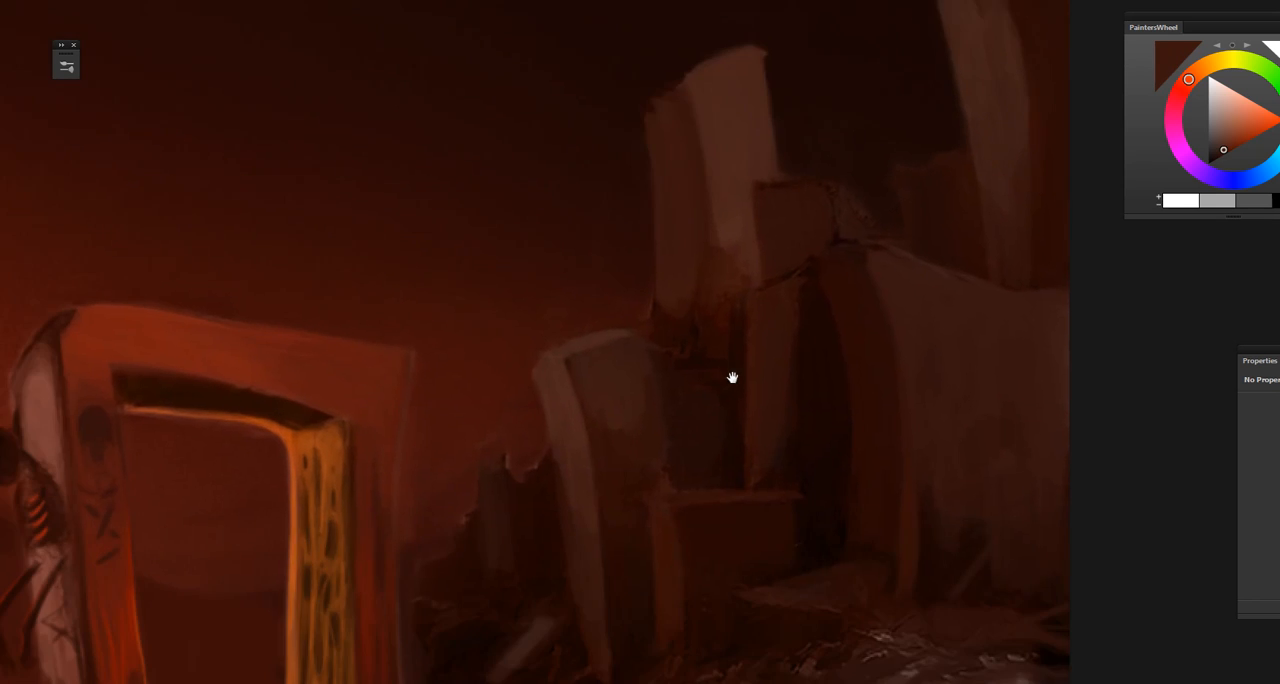
{"action": "left_click", "coordinate": [630, 365], "text": "alt"}
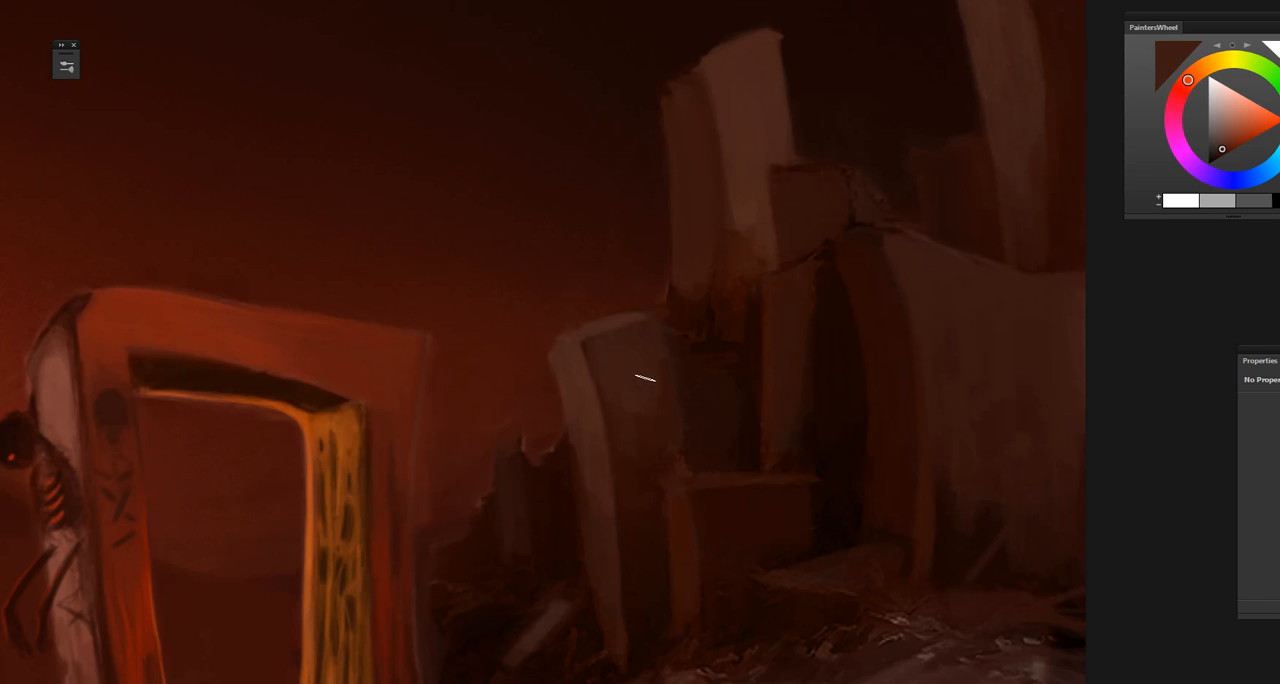
{"action": "left_click", "coordinate": [724, 356], "text": "alt"}
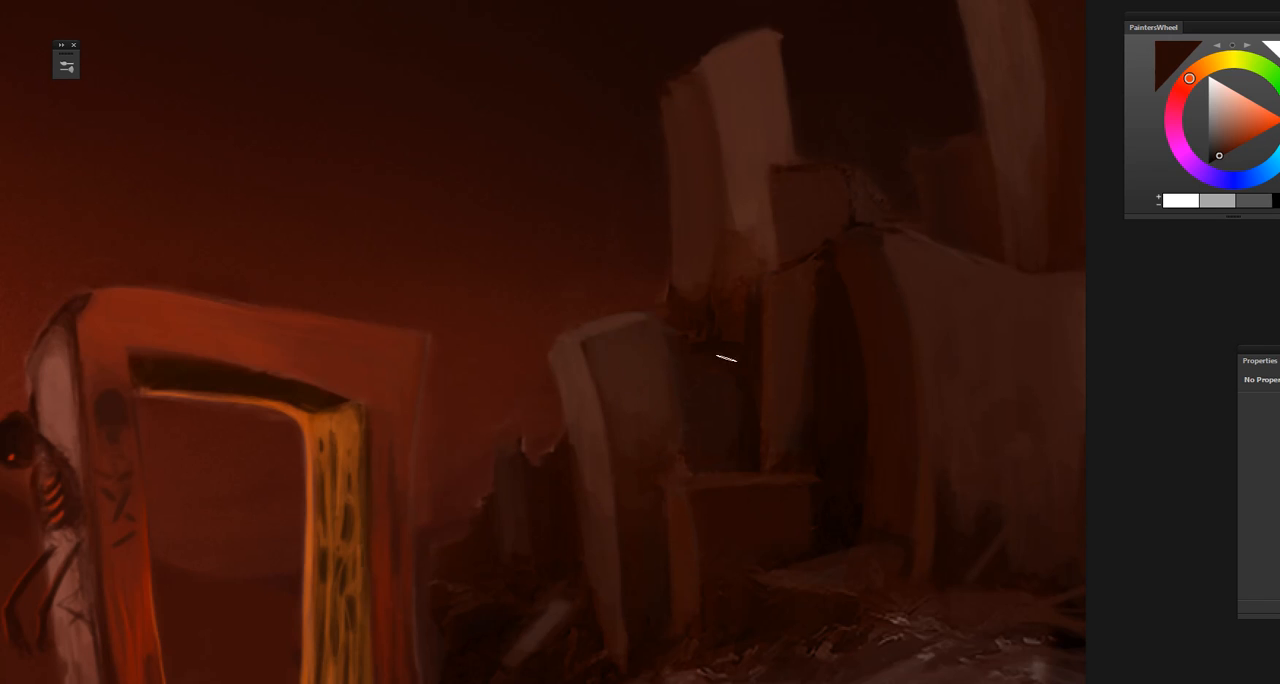
{"action": "left_click", "coordinate": [690, 280], "text": "alt"}
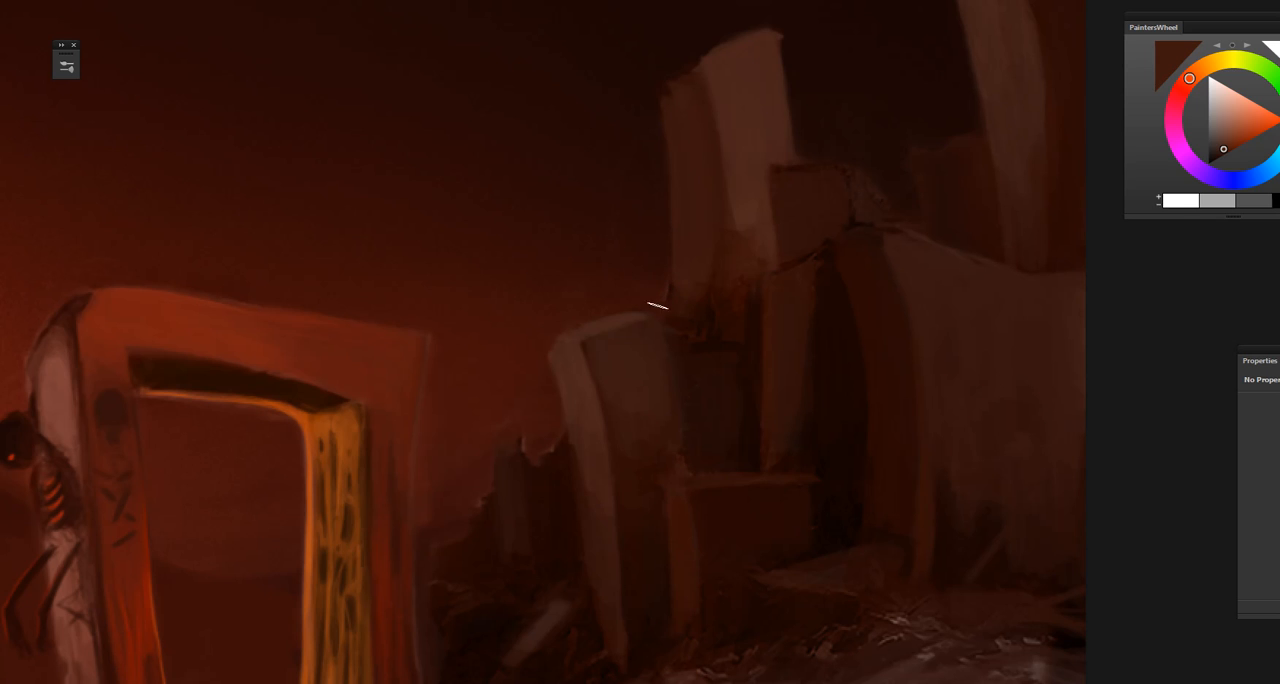
Step: Shrink the brush and use sampled dark browns to refine the rubble and fallen beam between the gate and leaning pillar
{"action": "left_click_drag", "start_coordinate": [618, 490], "coordinate": [726, 403]}
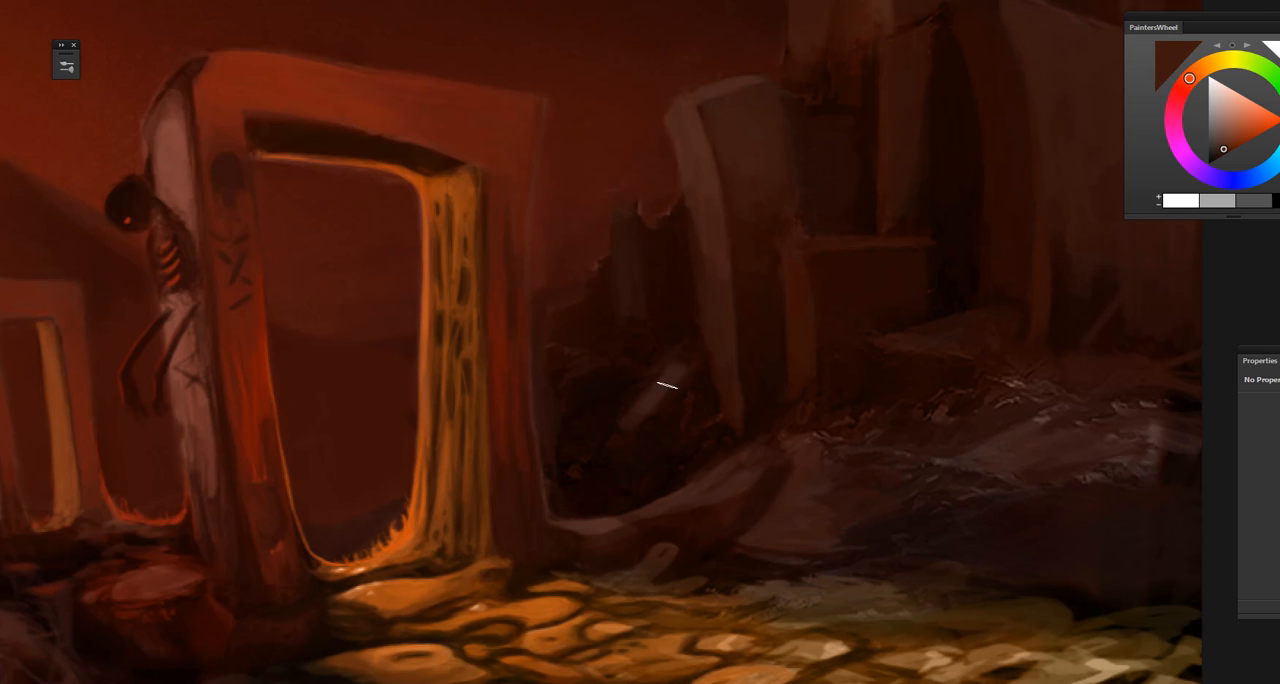
{"action": "left_click_drag", "start_coordinate": [667, 384], "coordinate": [673, 377]}
{"action": "left_click", "coordinate": [661, 391], "text": "alt"}
{"action": "key", "text": "["}
{"action": "left_click_drag", "start_coordinate": [648, 517], "coordinate": [654, 460]}
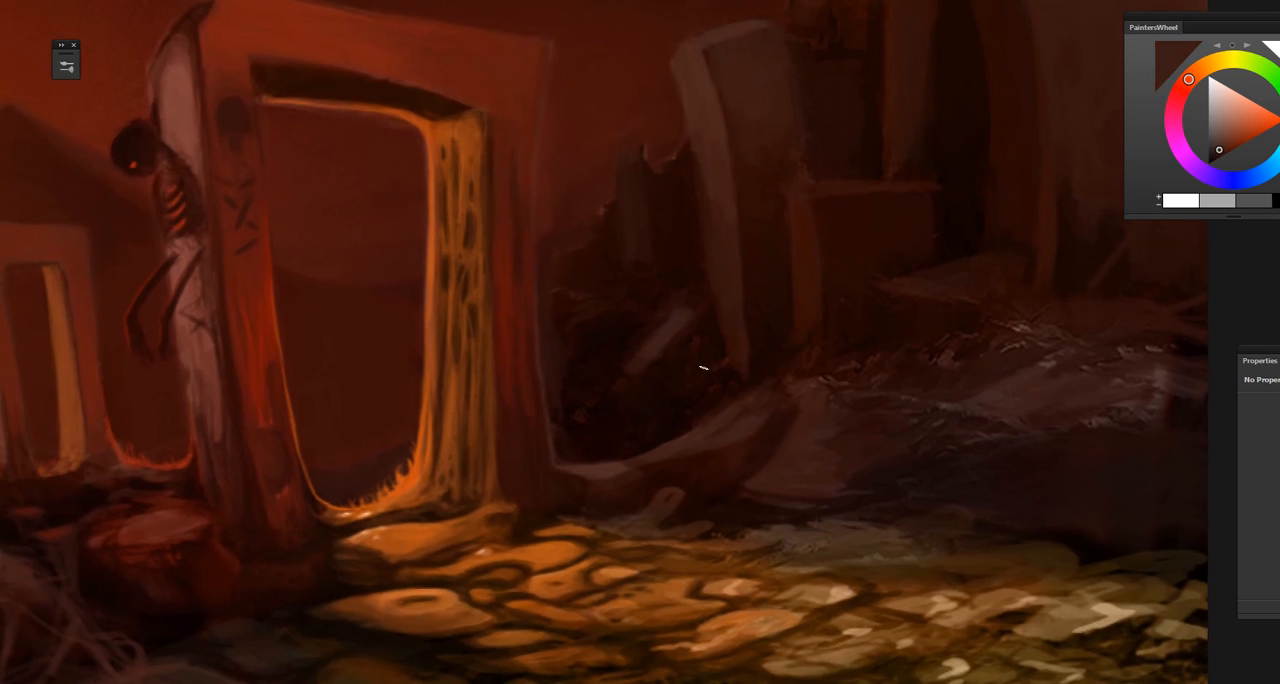
{"action": "left_click", "coordinate": [724, 388], "text": "alt"}
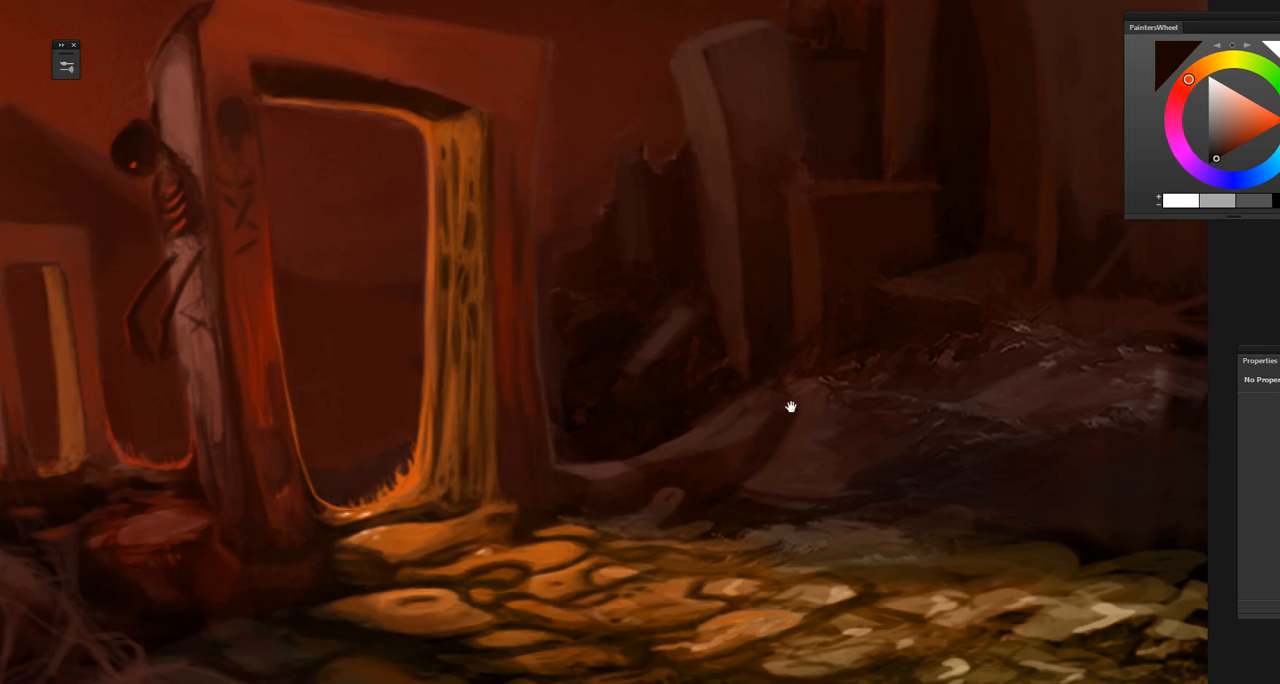
Step: Sample dusky reddish browns and blend the rubble-strewn slope in front of the ruins, swapping the foreground and background colors
{"action": "left_click_drag", "start_coordinate": [790, 406], "coordinate": [500, 434]}
{"action": "left_click", "coordinate": [716, 402], "text": "alt"}
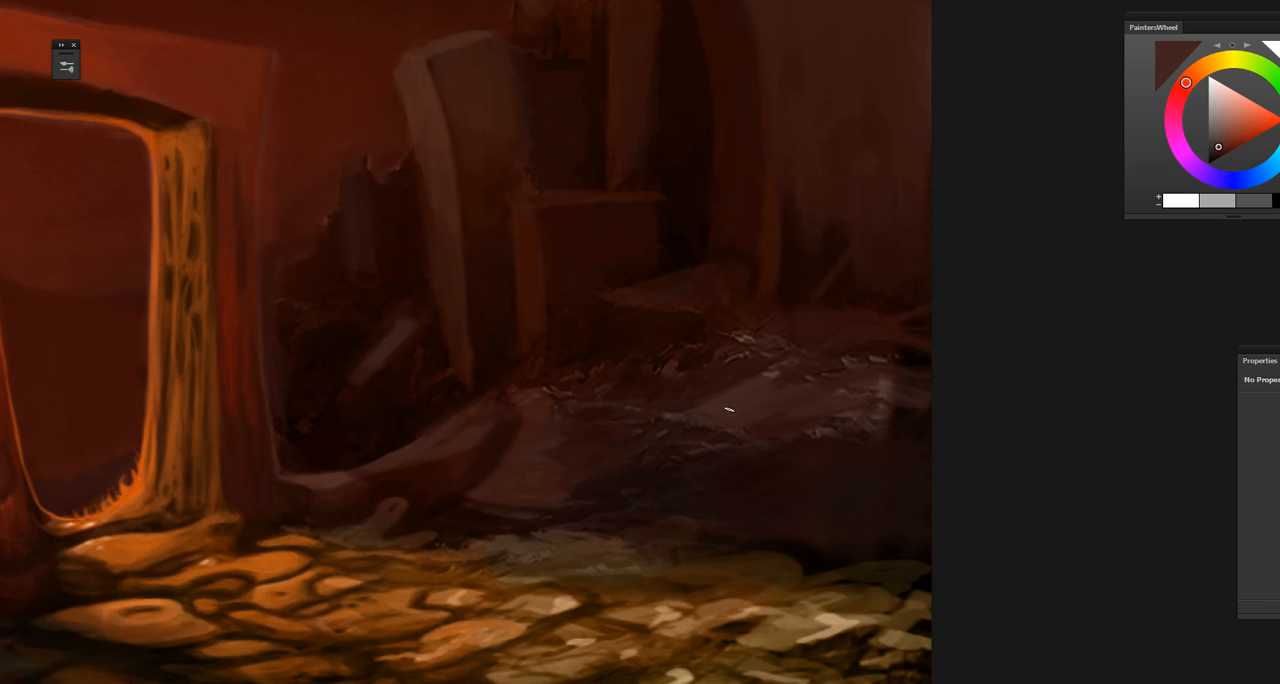
{"action": "left_click", "coordinate": [788, 376], "text": "alt"}
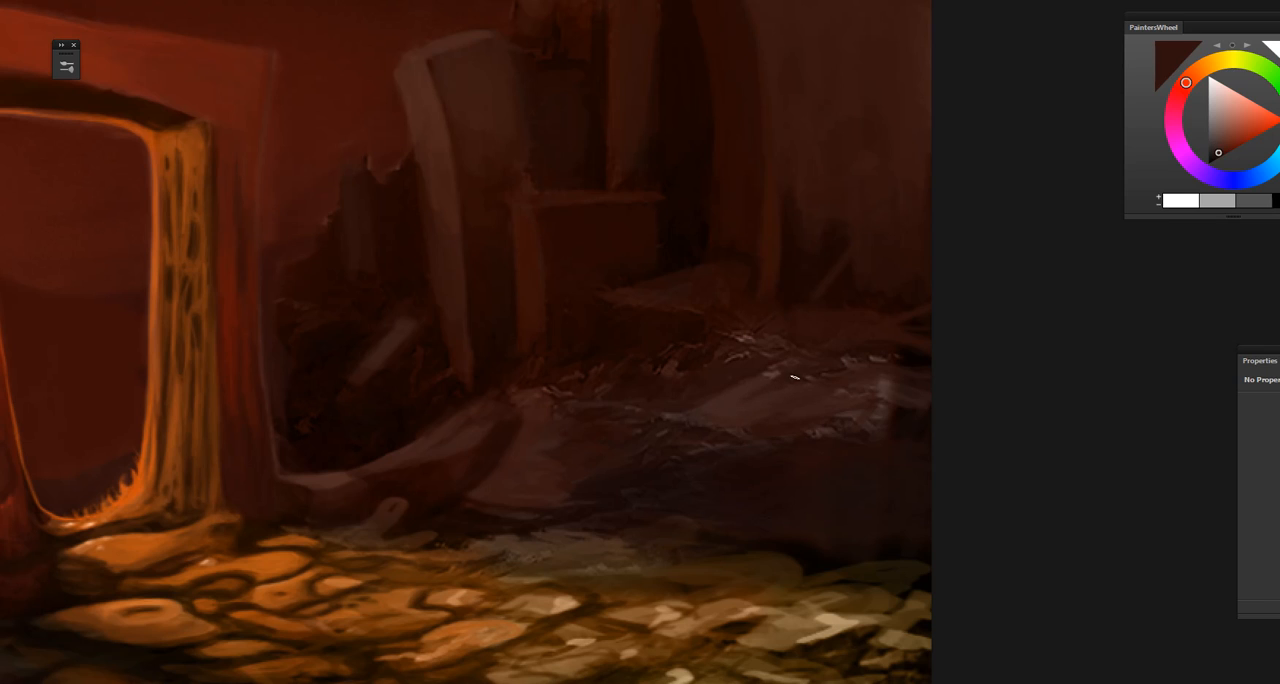
{"action": "left_click_drag", "start_coordinate": [781, 443], "coordinate": [697, 434]}
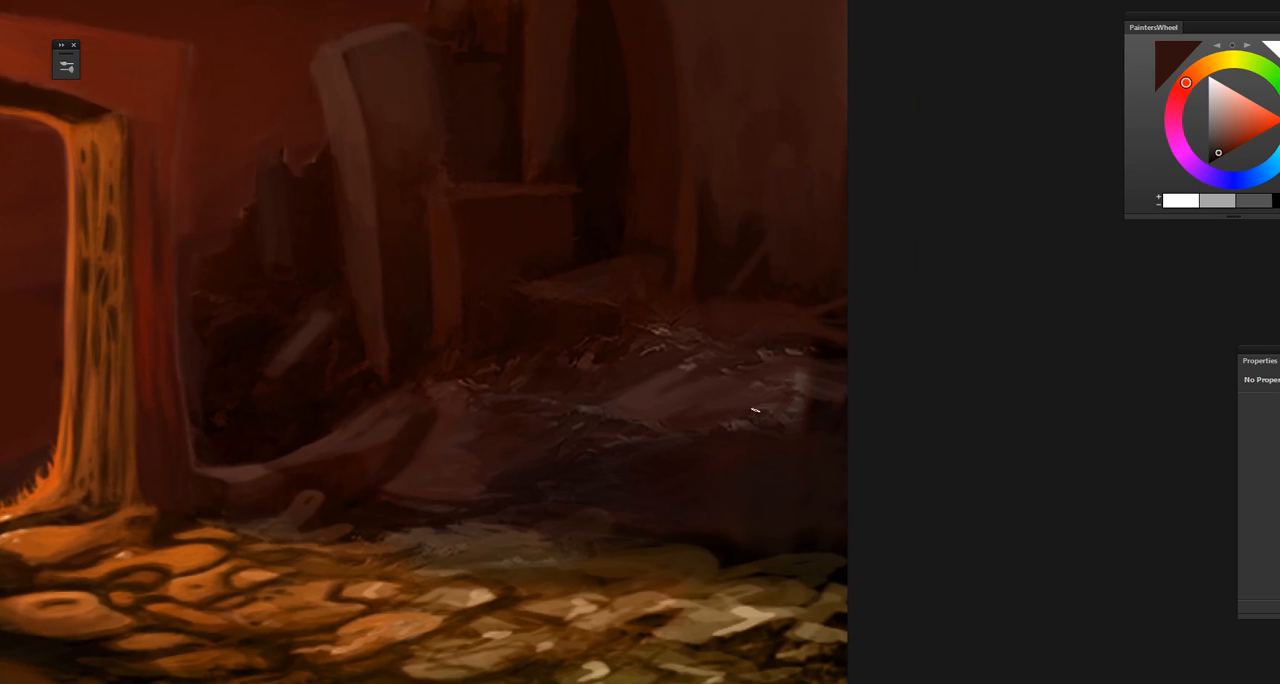
{"action": "key", "text": "x"}
{"action": "left_click_drag", "start_coordinate": [716, 483], "coordinate": [742, 459]}
Step: Sample brown shades from the foot of the slope and soften the shadowed ground above the lit stones
{"action": "left_click", "coordinate": [453, 466], "text": "alt"}
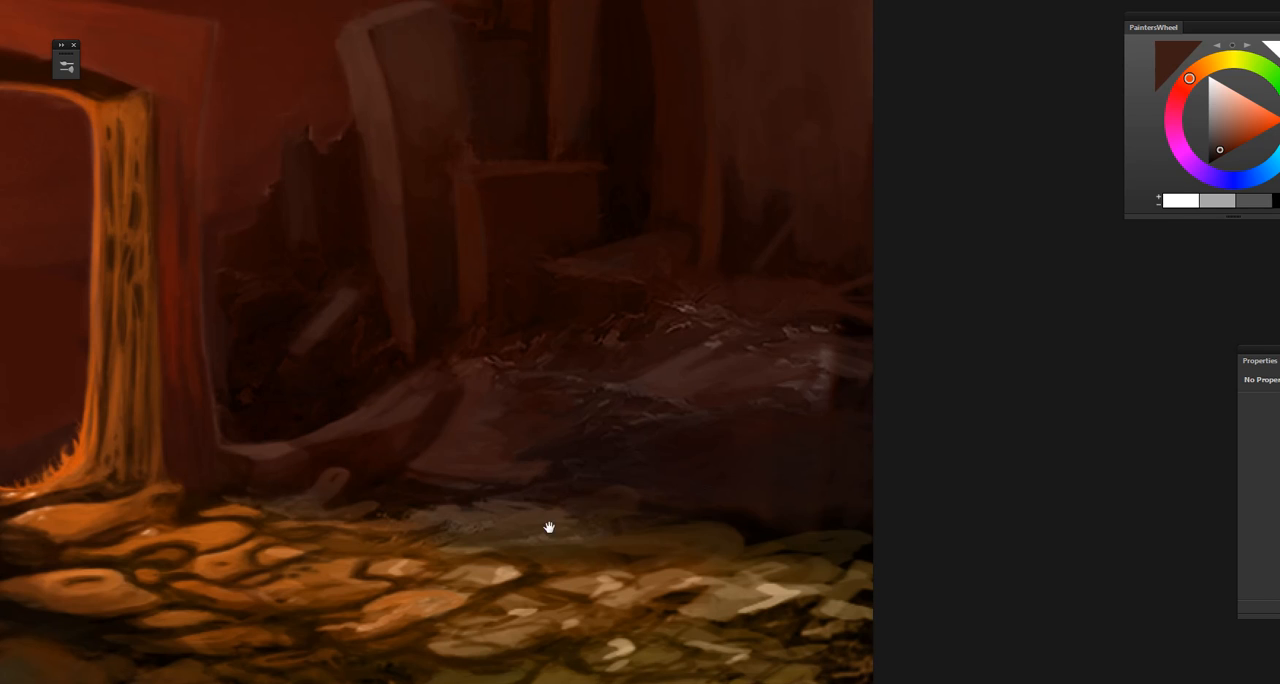
{"action": "left_click_drag", "start_coordinate": [549, 527], "coordinate": [518, 494]}
{"action": "left_click", "coordinate": [410, 450], "text": "alt"}
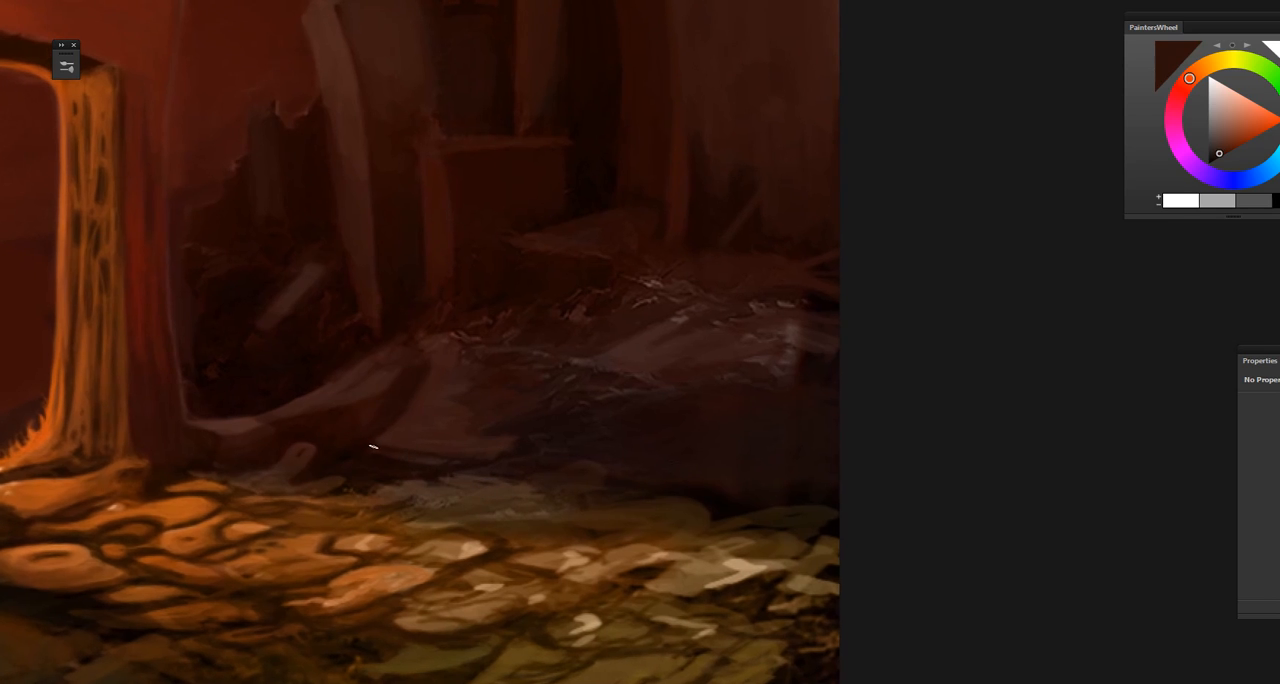
{"action": "left_click_drag", "start_coordinate": [423, 543], "coordinate": [490, 535]}
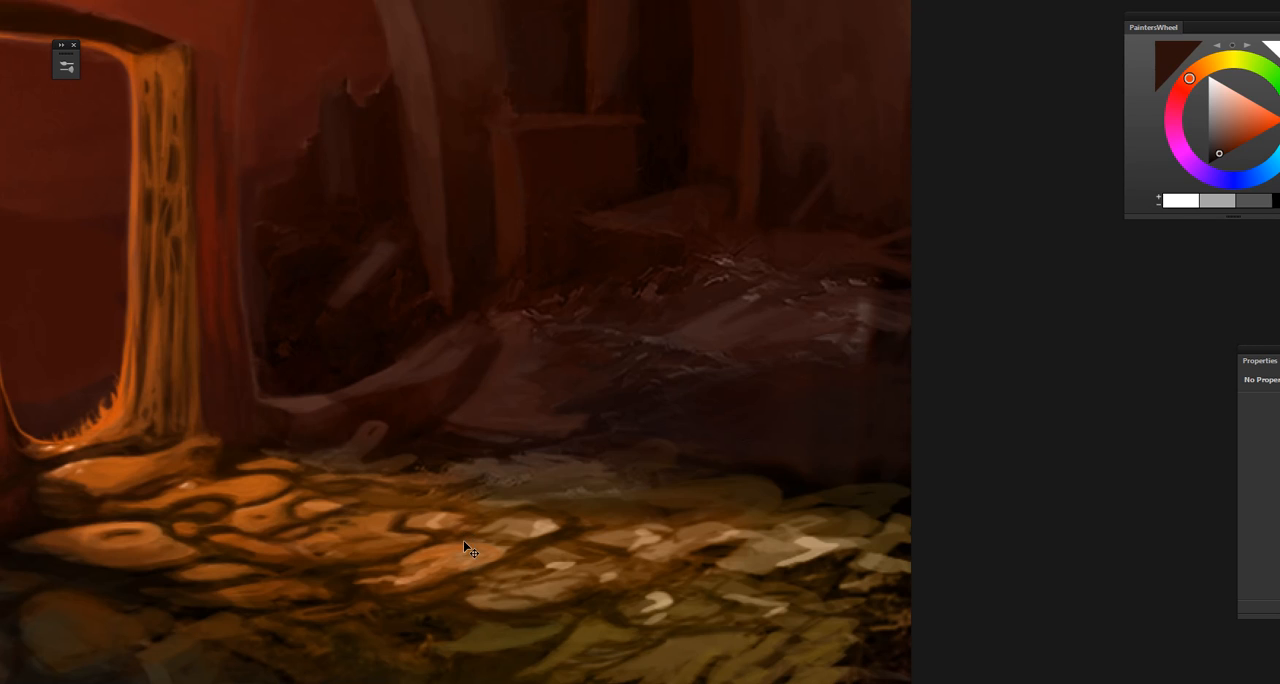
Step: Sample reddish browns and refine the root-like ridge and small upright stone at the base of the gate
{"action": "key", "text": "ctrl+plus"}
{"action": "key", "text": "ctrl+plus"}
{"action": "left_click_drag", "start_coordinate": [491, 571], "coordinate": [659, 501]}
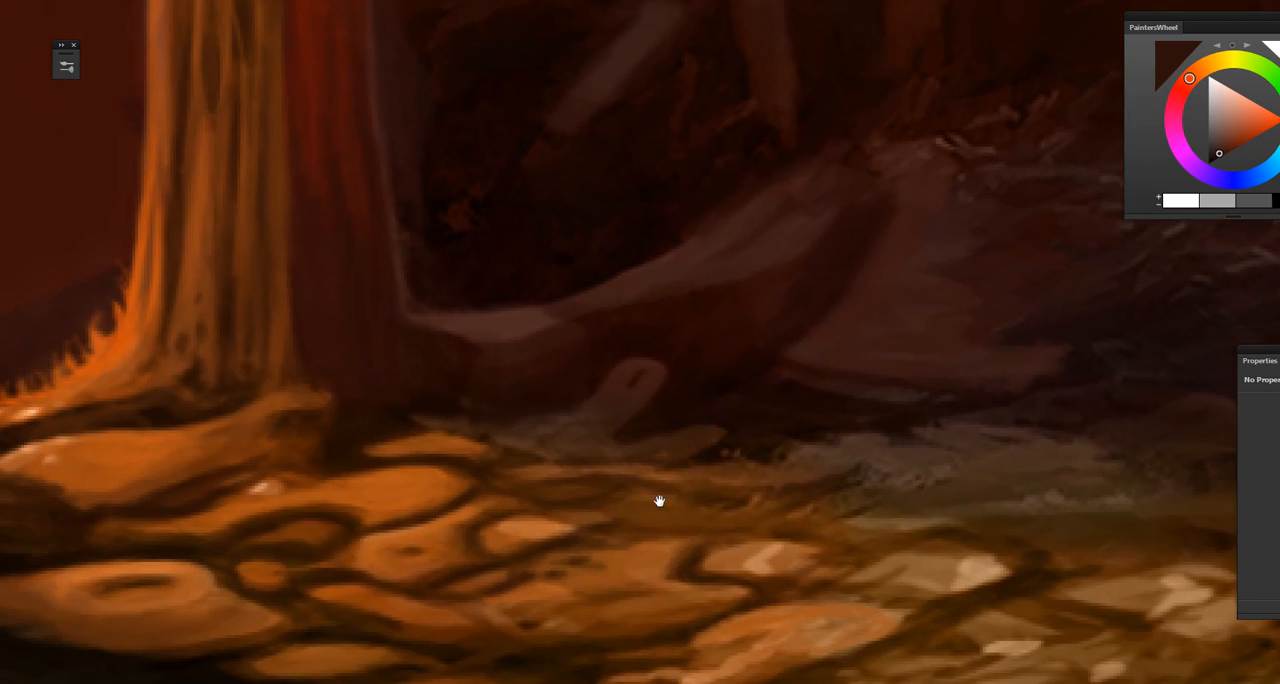
{"action": "left_click", "coordinate": [624, 392], "text": "alt"}
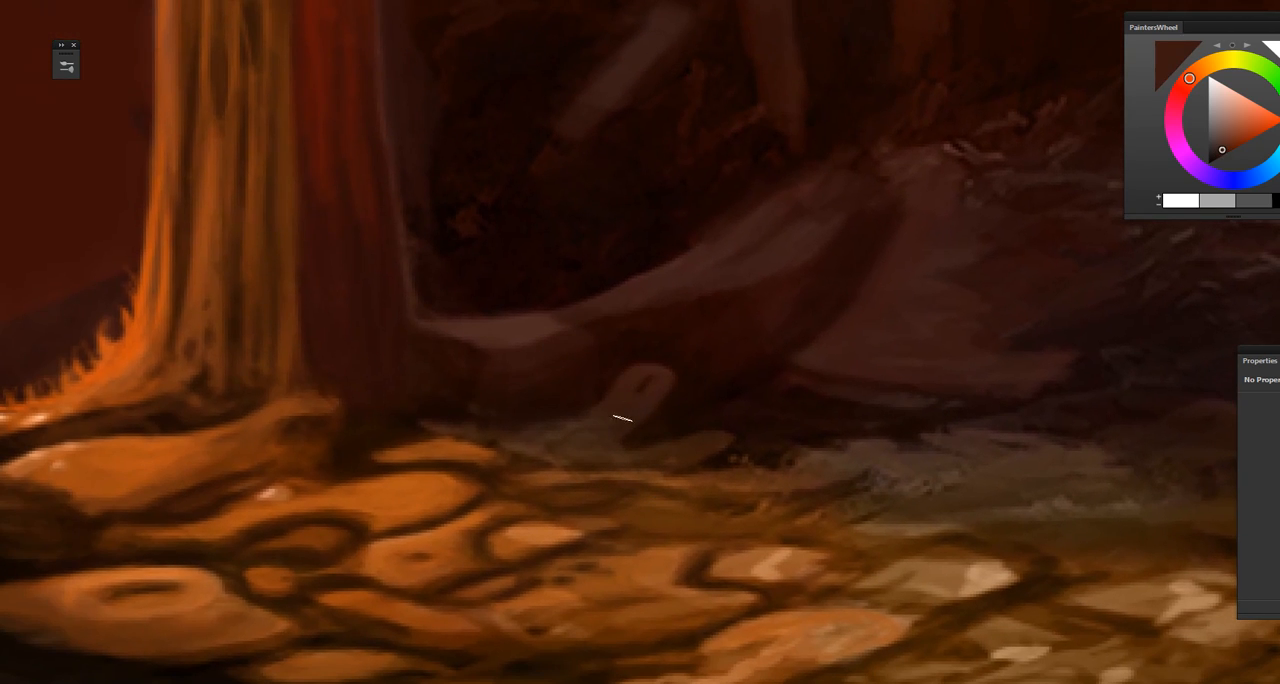
{"action": "left_click", "coordinate": [614, 420], "text": "alt"}
{"action": "left_click", "coordinate": [735, 341], "text": "alt"}
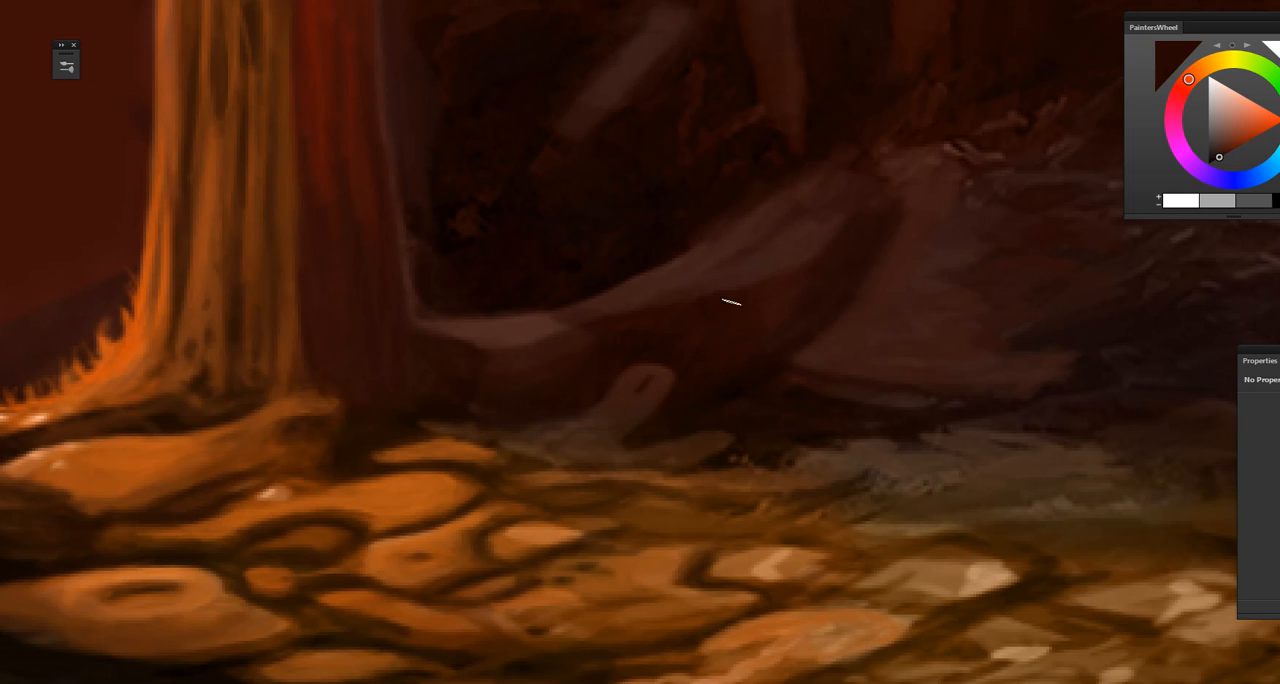
{"action": "left_click_drag", "start_coordinate": [690, 426], "coordinate": [629, 328]}
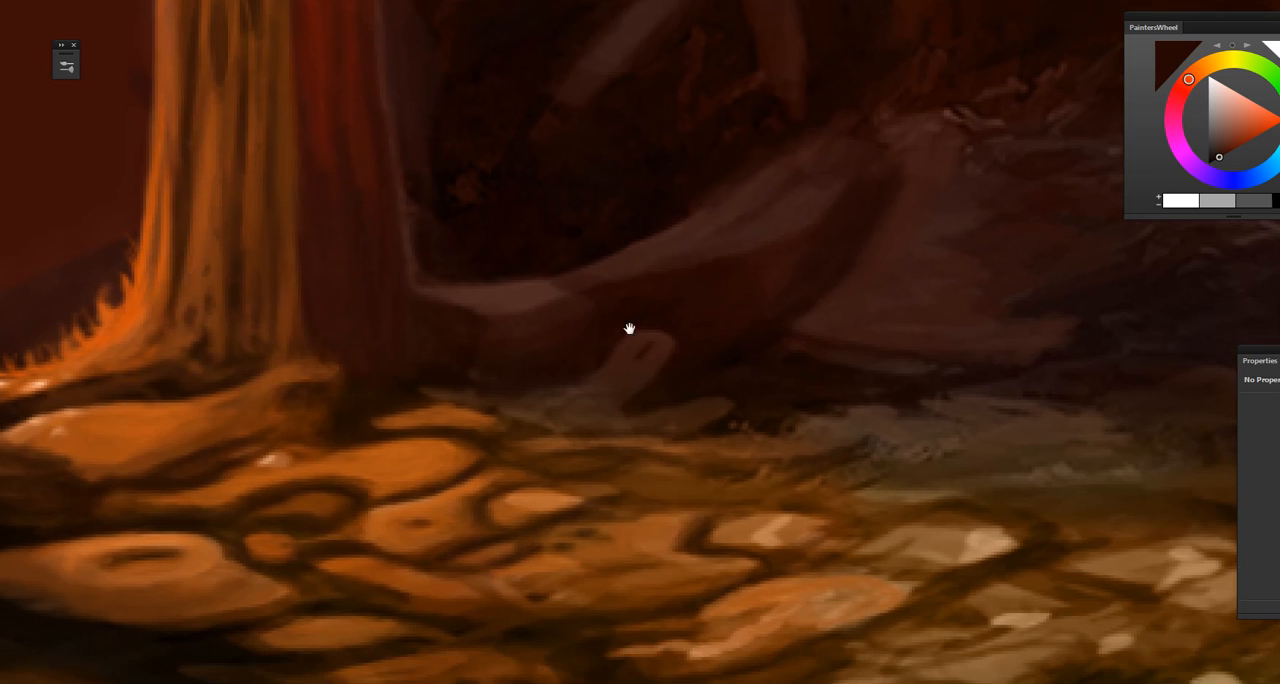
Step: Sample dark browns from the crevices and paint shadow gaps around the orange and pale stones in the middle ground
{"action": "left_click_drag", "start_coordinate": [779, 556], "coordinate": [538, 390]}
{"action": "left_click", "coordinate": [775, 397], "text": "alt"}
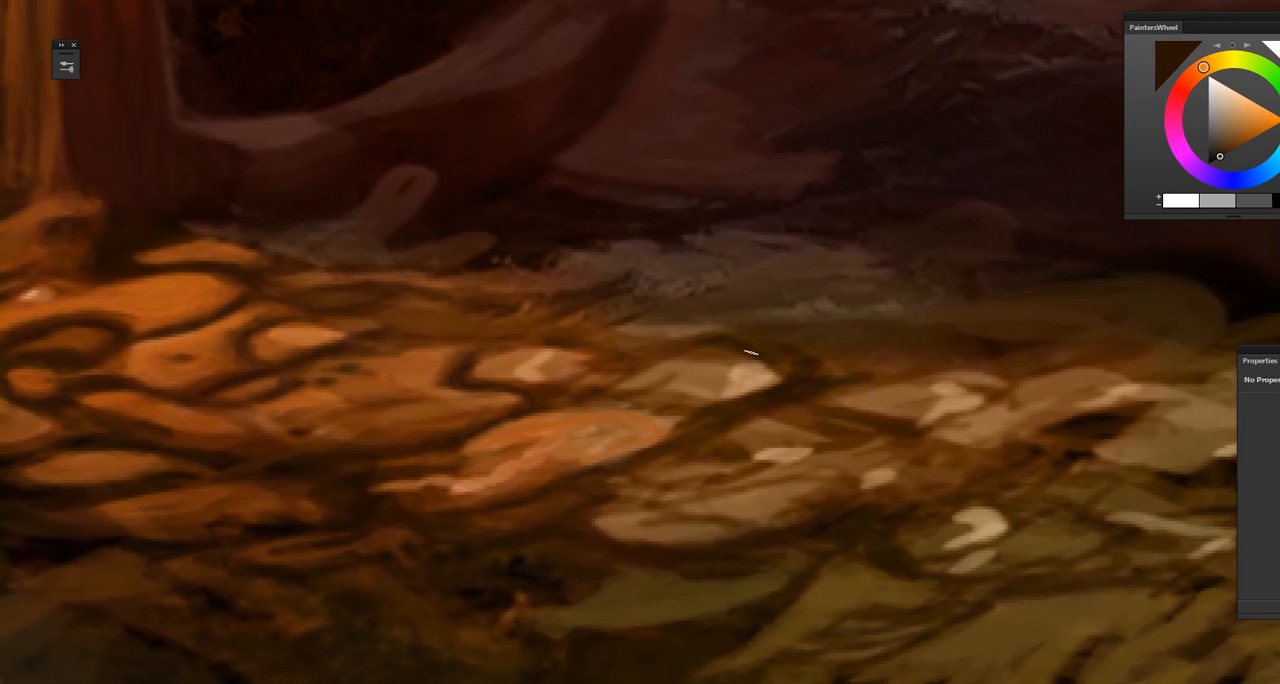
{"action": "left_click_drag", "start_coordinate": [738, 438], "coordinate": [778, 422]}
{"action": "left_click", "coordinate": [578, 389], "text": "alt"}
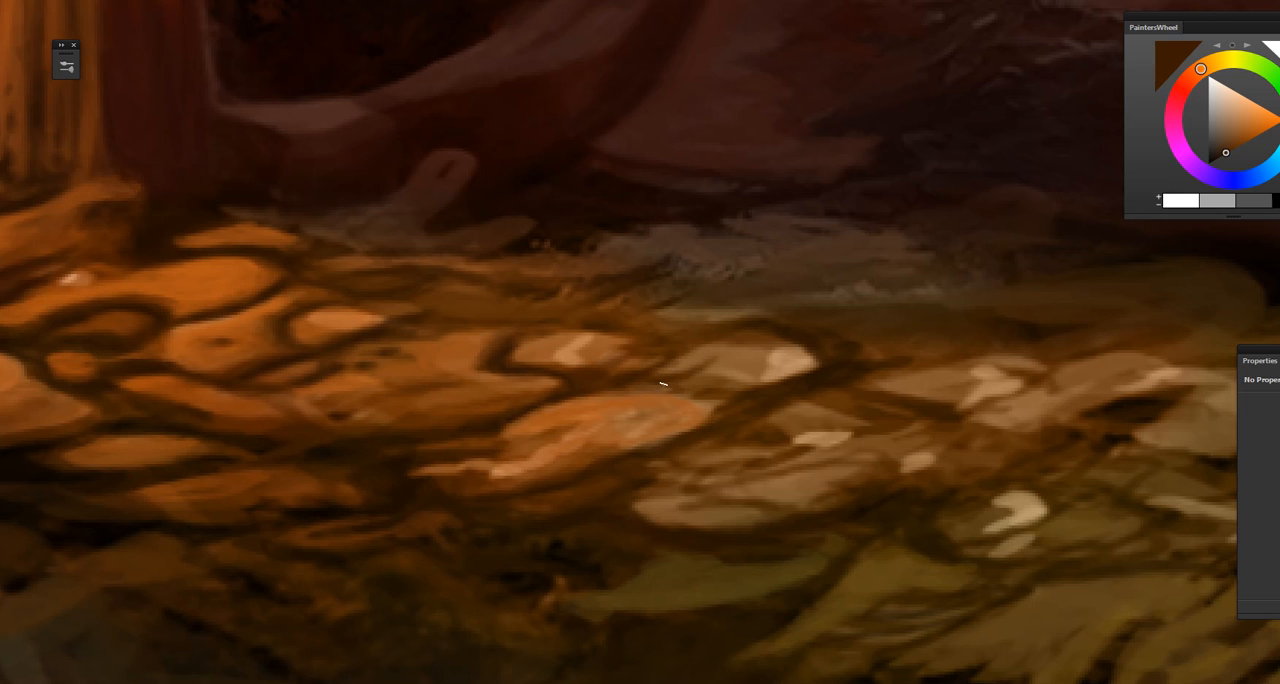
{"action": "left_click_drag", "start_coordinate": [588, 518], "coordinate": [620, 458]}
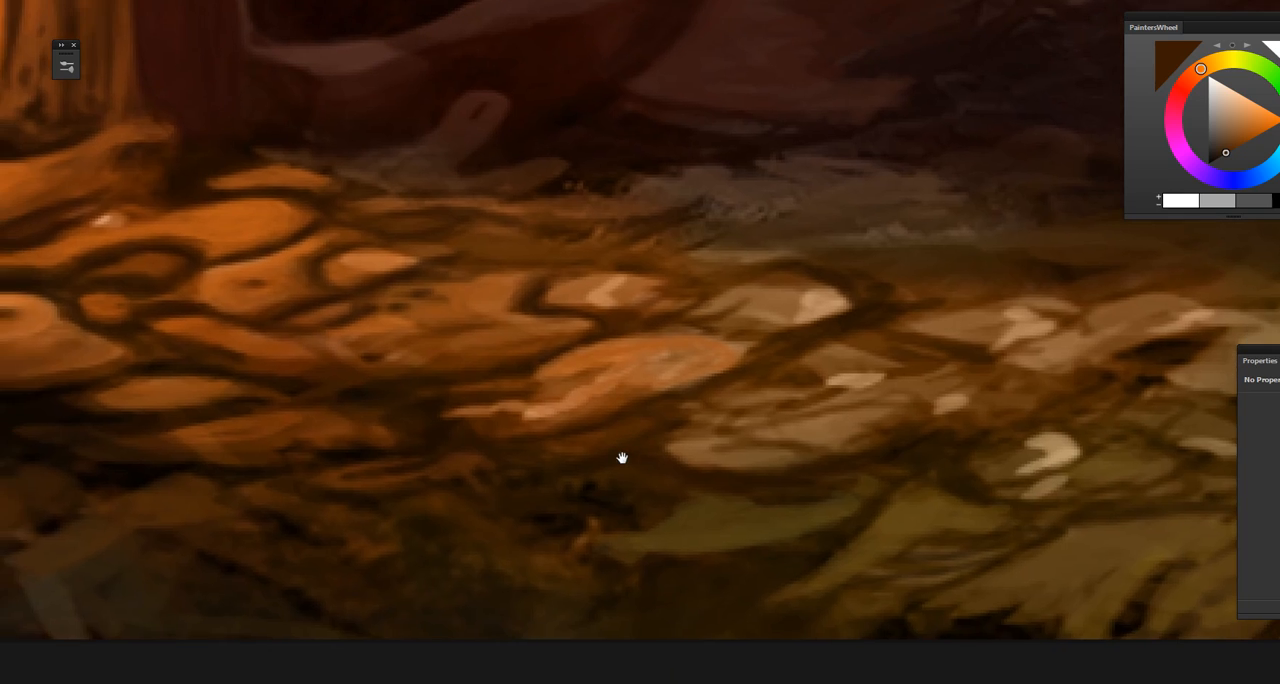
Step: Sample dark brown to near-black tones and deepen the shadows beneath the bright orange stone near the painting's lower edge
{"action": "left_click", "coordinate": [667, 422], "text": "alt"}
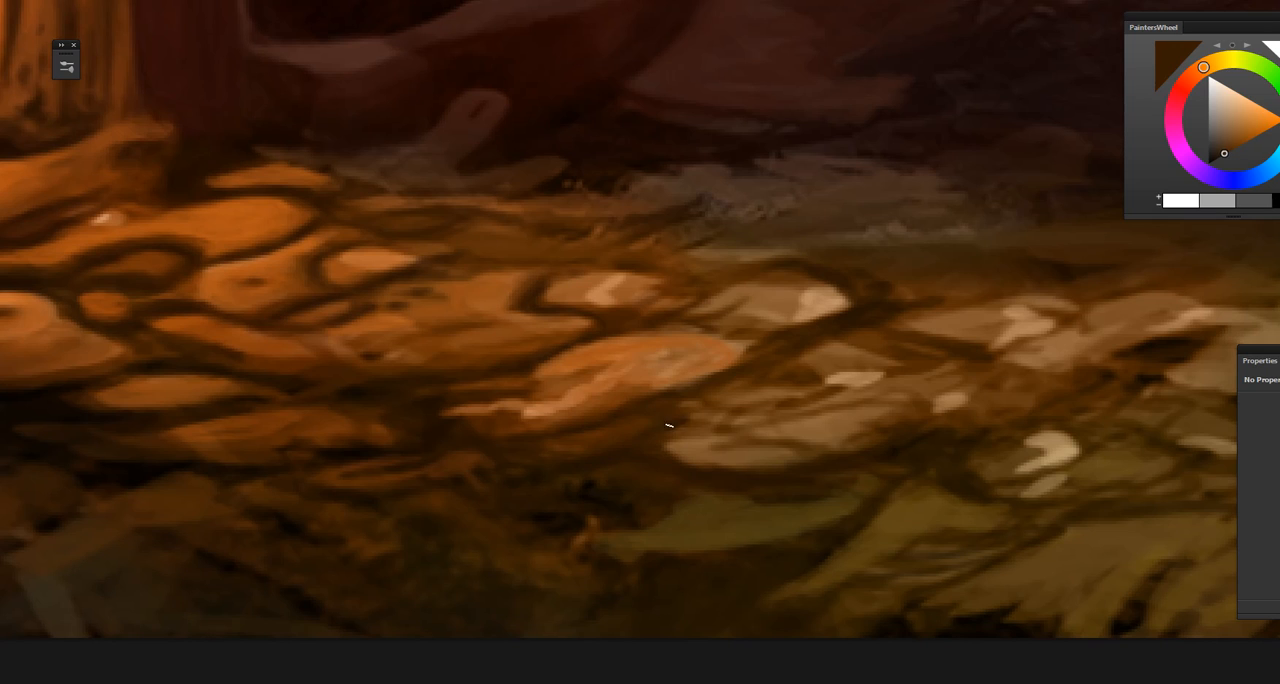
{"action": "left_click", "coordinate": [666, 421], "text": "alt"}
{"action": "left_click", "coordinate": [677, 425], "text": "alt"}
{"action": "left_click_drag", "start_coordinate": [631, 506], "coordinate": [675, 416]}
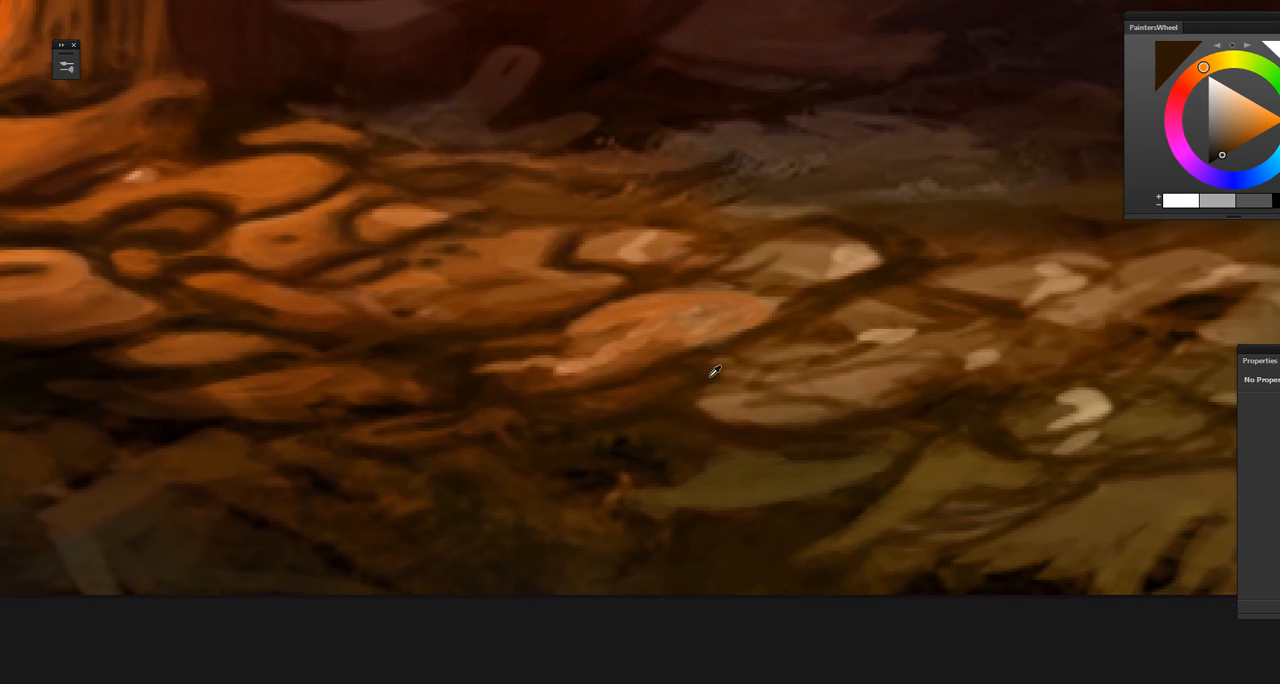
{"action": "left_click", "coordinate": [620, 422], "text": "alt"}
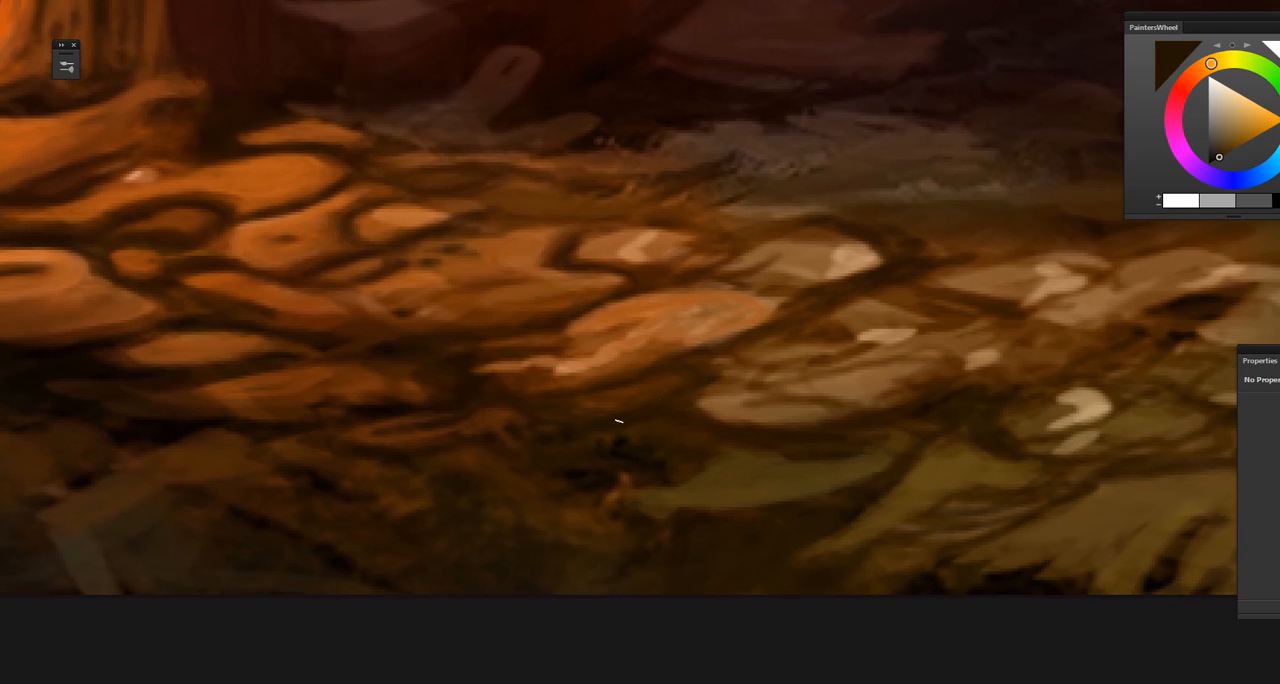
{"action": "left_click", "coordinate": [630, 443], "text": "alt"}
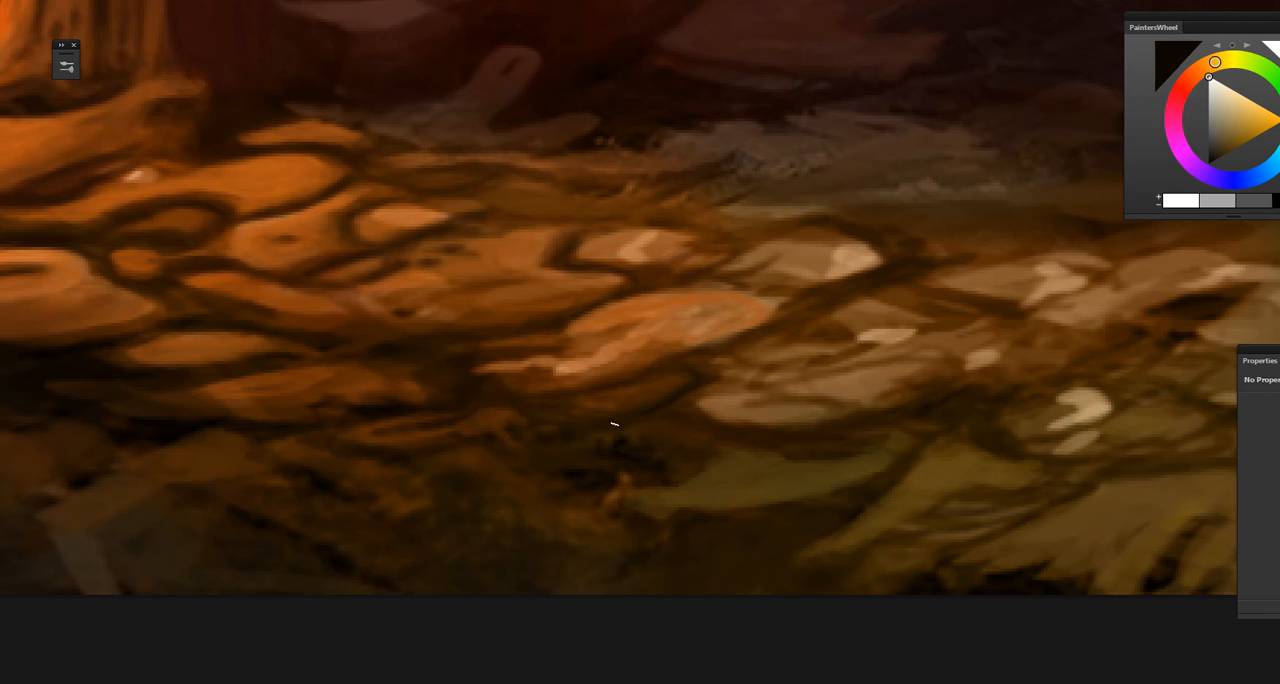
Step: Sample olive tones from the foreground stones and touch up the flat greenish stones below the pale ones
{"action": "left_click_drag", "start_coordinate": [606, 514], "coordinate": [483, 504]}
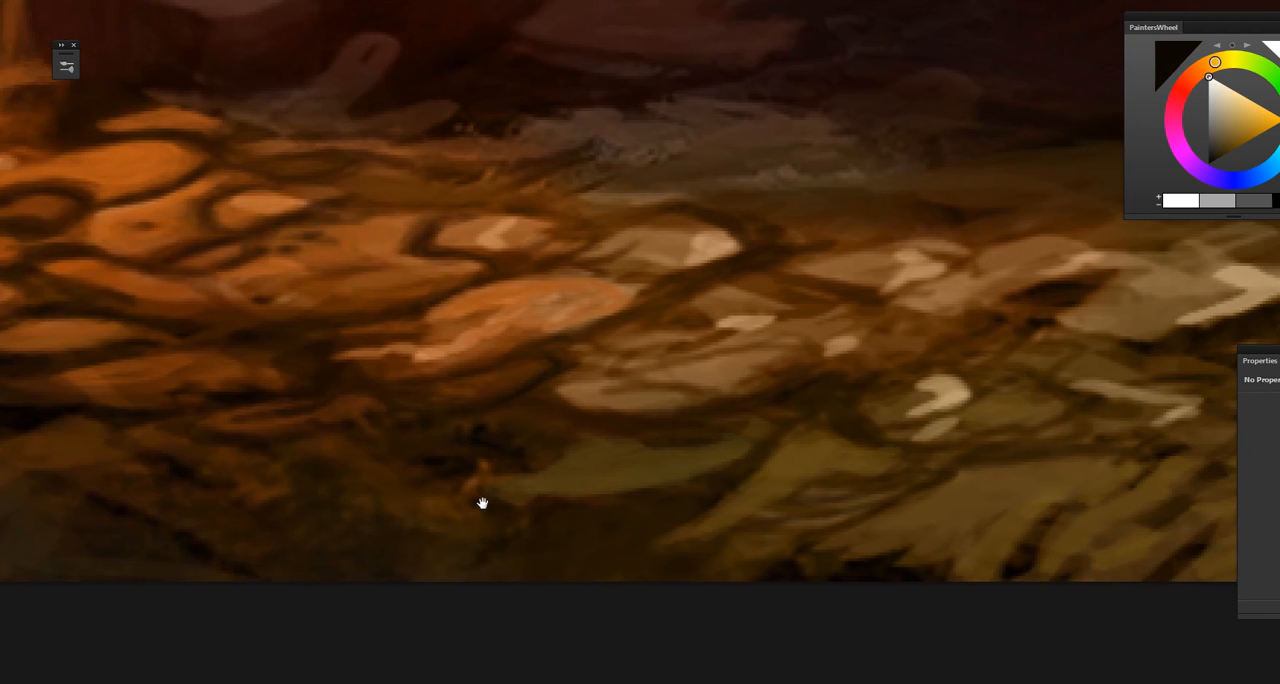
{"action": "left_click", "coordinate": [612, 475], "text": "alt"}
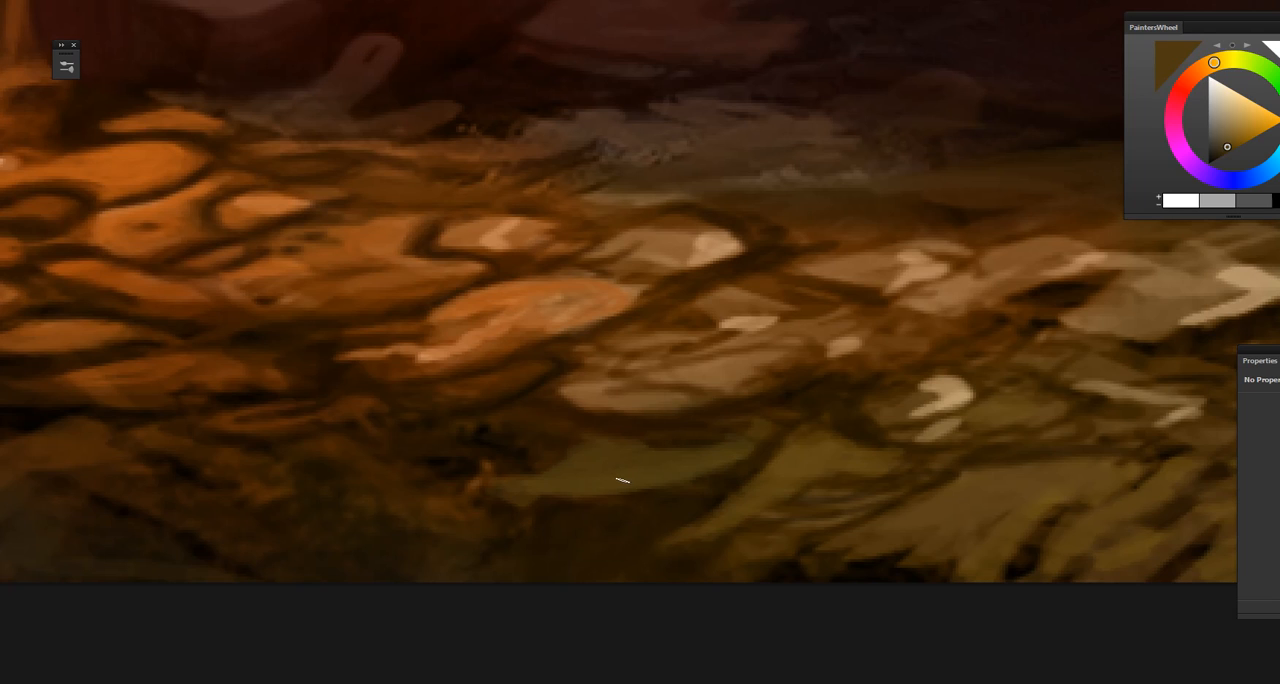
{"action": "left_click", "coordinate": [626, 474], "text": "alt"}
{"action": "left_click_drag", "start_coordinate": [676, 535], "coordinate": [543, 463]}
{"action": "left_click", "coordinate": [605, 405], "text": "alt"}
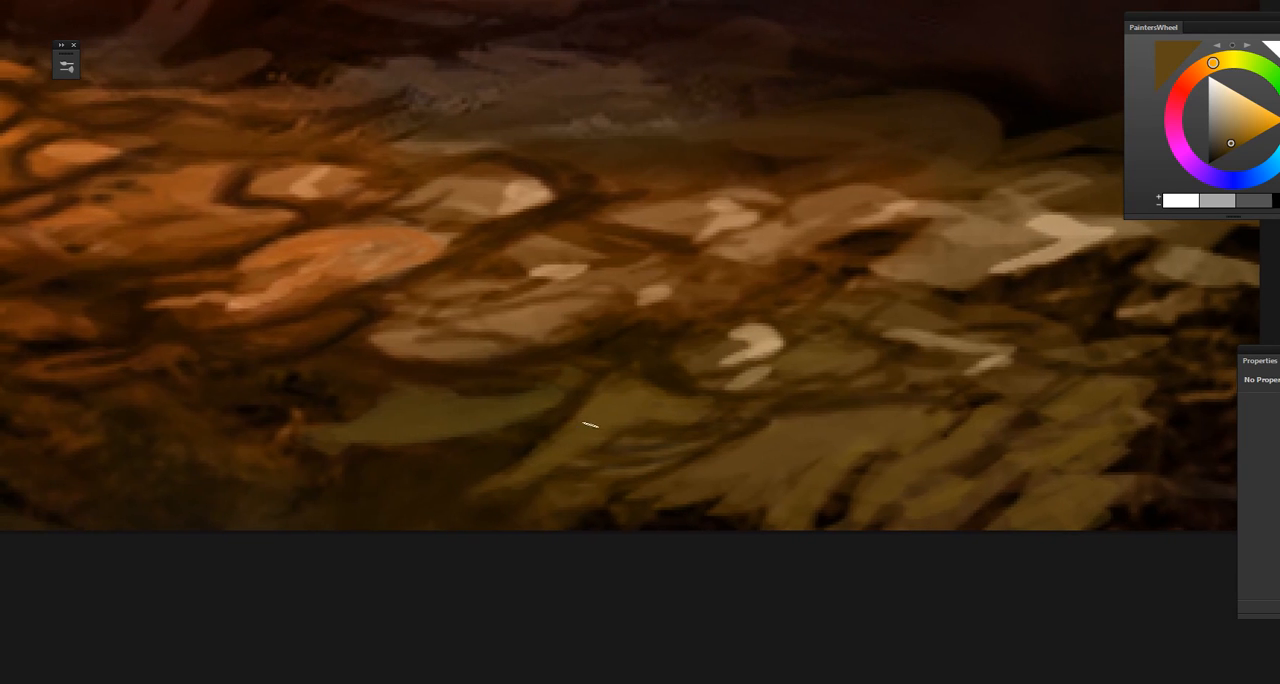
Step: Sample golden olive and dark brown and refine the foreground stones and gaps near the painting's lower right corner
{"action": "left_click_drag", "start_coordinate": [643, 486], "coordinate": [495, 478]}
{"action": "left_click", "coordinate": [665, 424], "text": "alt"}
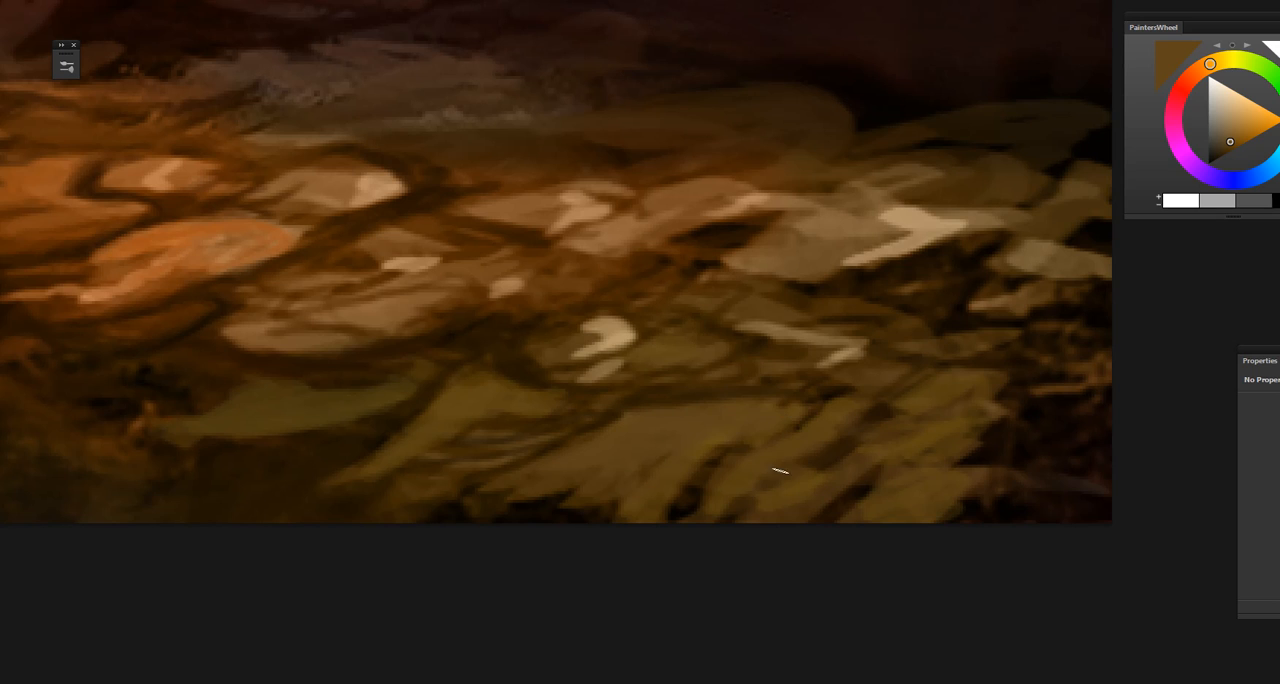
{"action": "left_click_drag", "start_coordinate": [791, 438], "coordinate": [717, 466]}
{"action": "left_click", "coordinate": [743, 420], "text": "alt"}
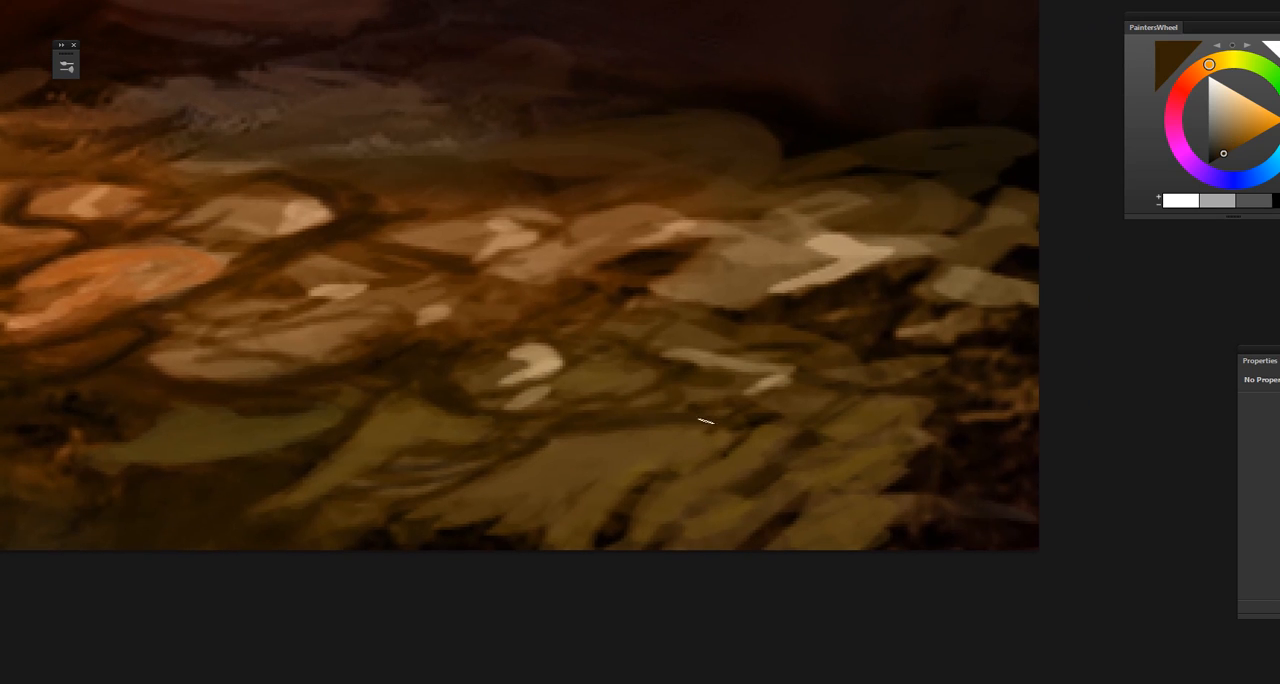
Step: Sample dark brown and golden olive tones and refine the flat foreground stones and their gaps along the painting's lower edge
{"action": "left_click", "coordinate": [742, 425], "text": "alt"}
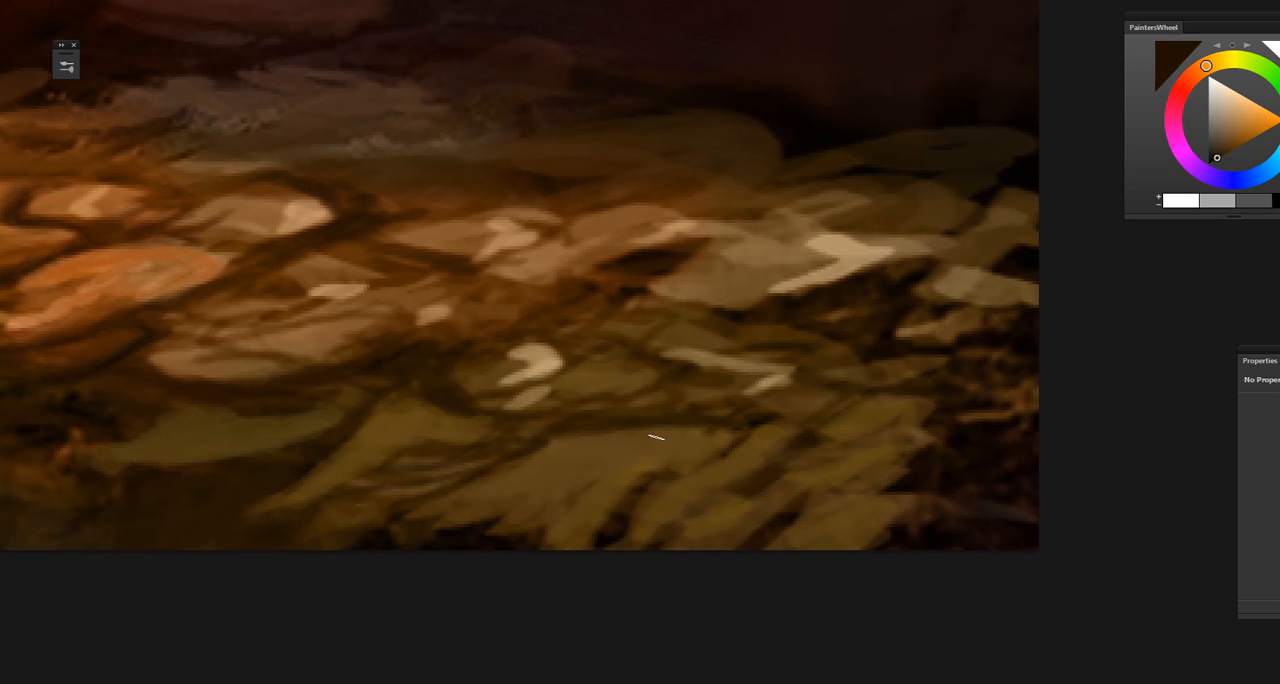
{"action": "mouse_move", "coordinate": [617, 460]}
{"action": "left_mouse_down"}
{"action": "mouse_move", "coordinate": [609, 434]}
{"action": "mouse_move", "coordinate": [588, 485]}
{"action": "mouse_move", "coordinate": [674, 457]}
{"action": "mouse_move", "coordinate": [932, 518]}
{"action": "left_mouse_up"}
{"action": "left_click", "coordinate": [651, 428], "text": "alt"}
{"action": "left_click", "coordinate": [578, 448], "text": "alt"}
{"action": "left_click", "coordinate": [710, 430], "text": "alt"}
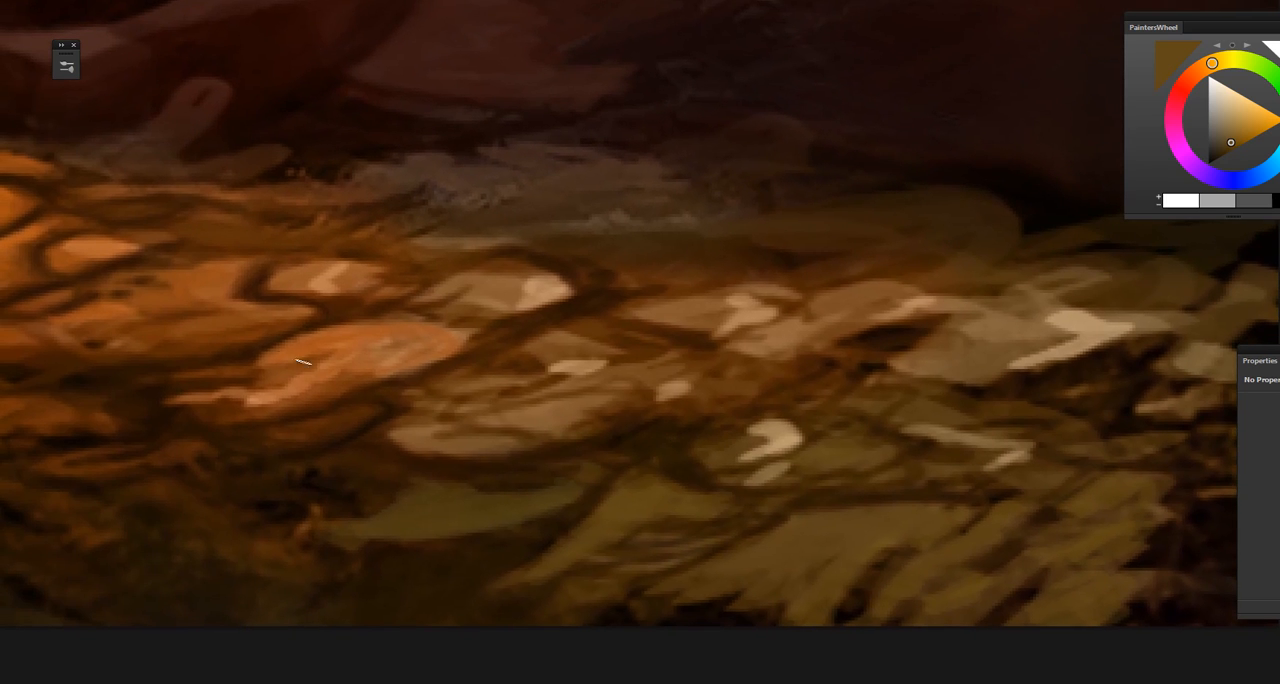
{"action": "left_click_drag", "start_coordinate": [314, 438], "coordinate": [358, 382]}
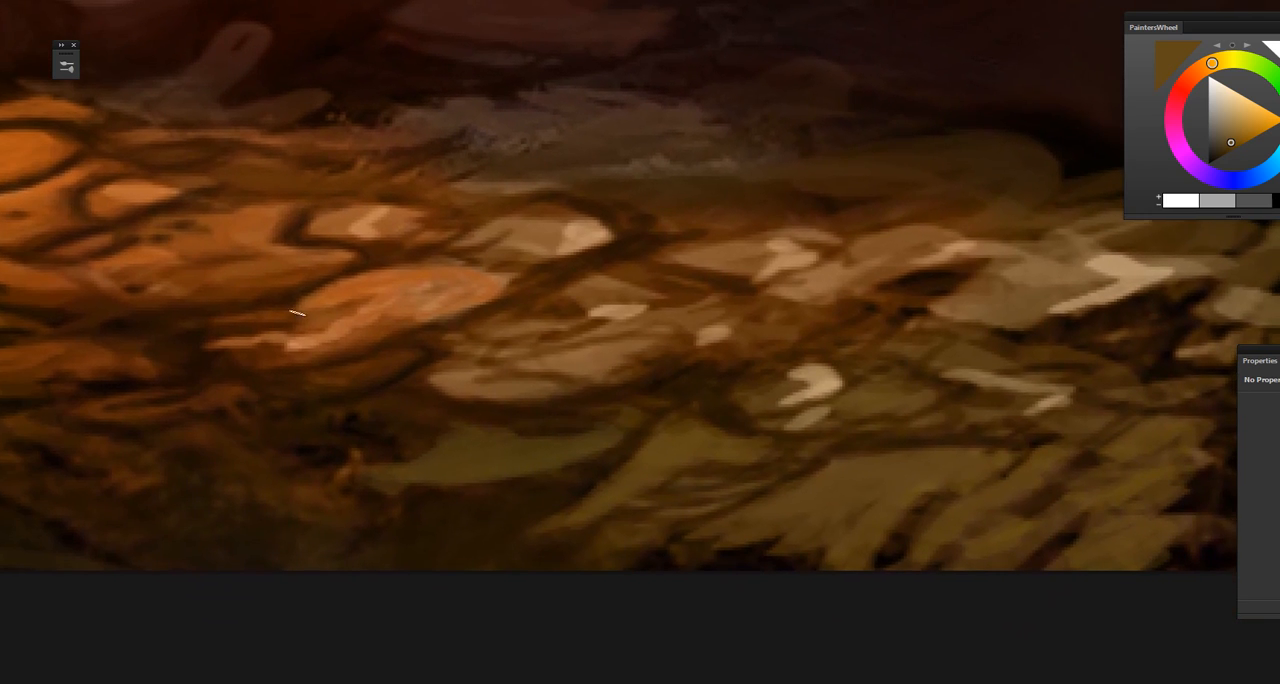
{"action": "left_click_drag", "start_coordinate": [518, 511], "coordinate": [389, 449]}
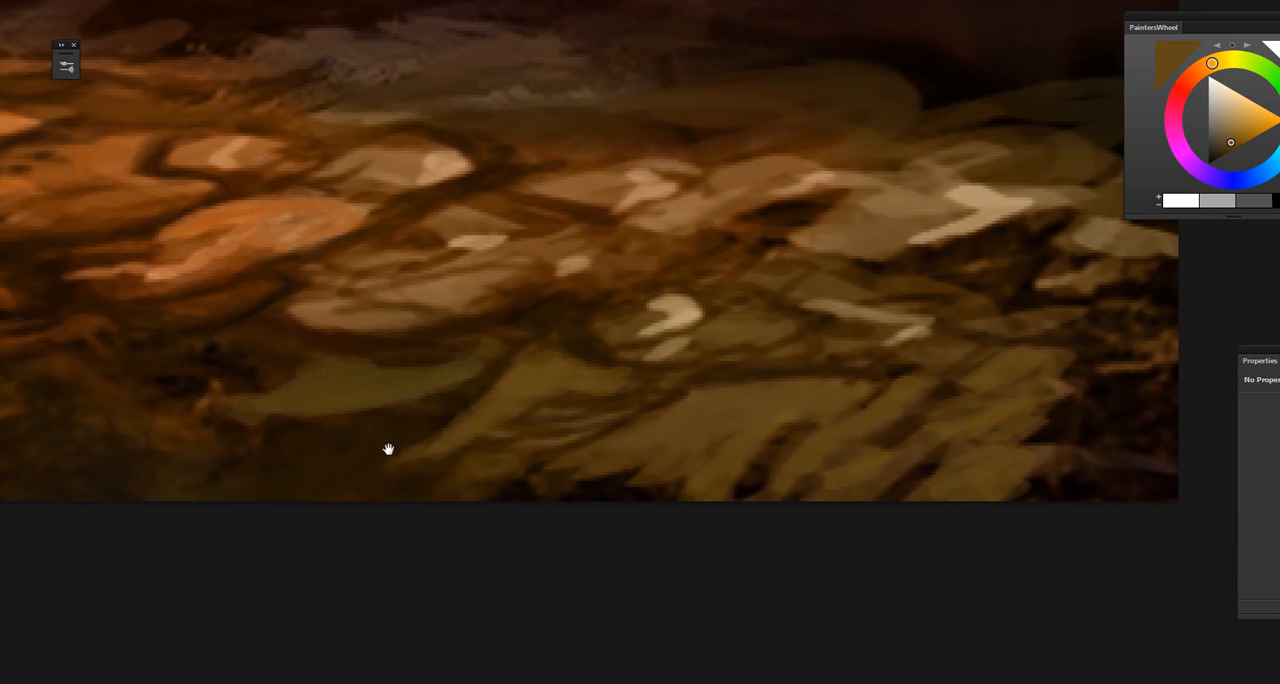
Step: Sample olive brown and dark brown and rework the shapes and crevices of the olive stones near the lower right corner
{"action": "left_click", "coordinate": [464, 426], "text": "alt"}
{"action": "left_click_drag", "start_coordinate": [640, 464], "coordinate": [554, 492]}
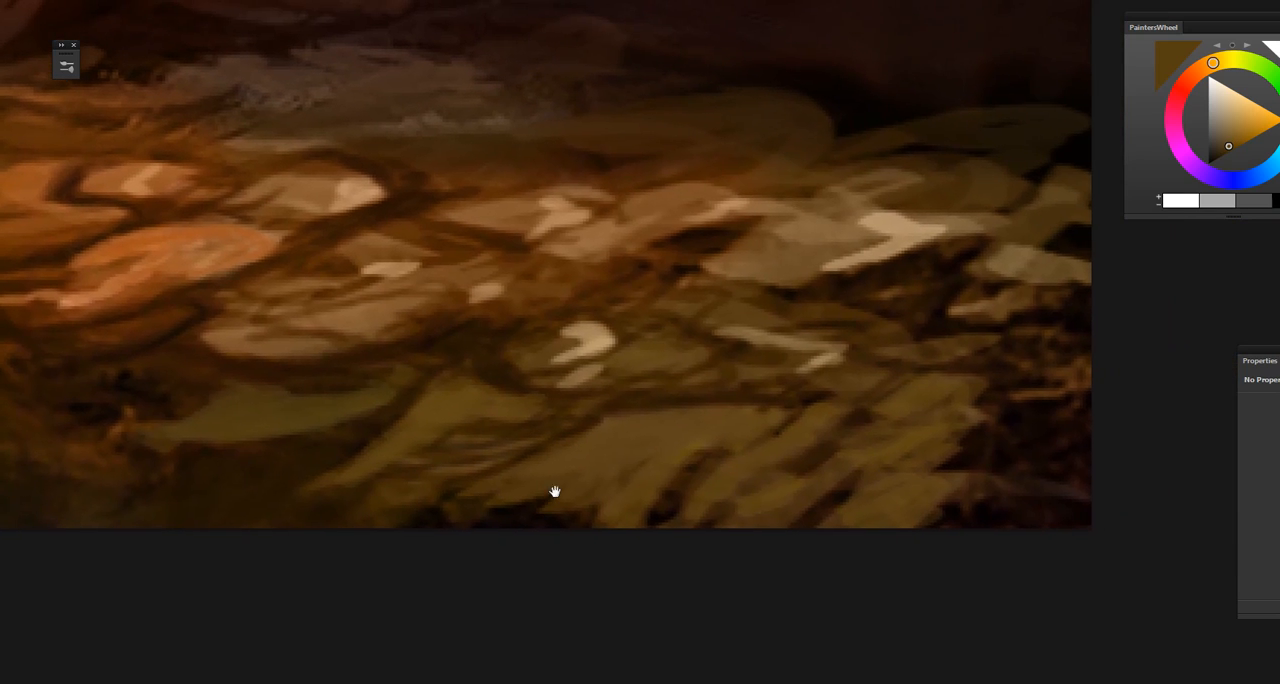
{"action": "left_click", "coordinate": [899, 482], "text": "alt"}
{"action": "left_click", "coordinate": [922, 432], "text": "alt"}
{"action": "left_click", "coordinate": [862, 418], "text": "alt"}
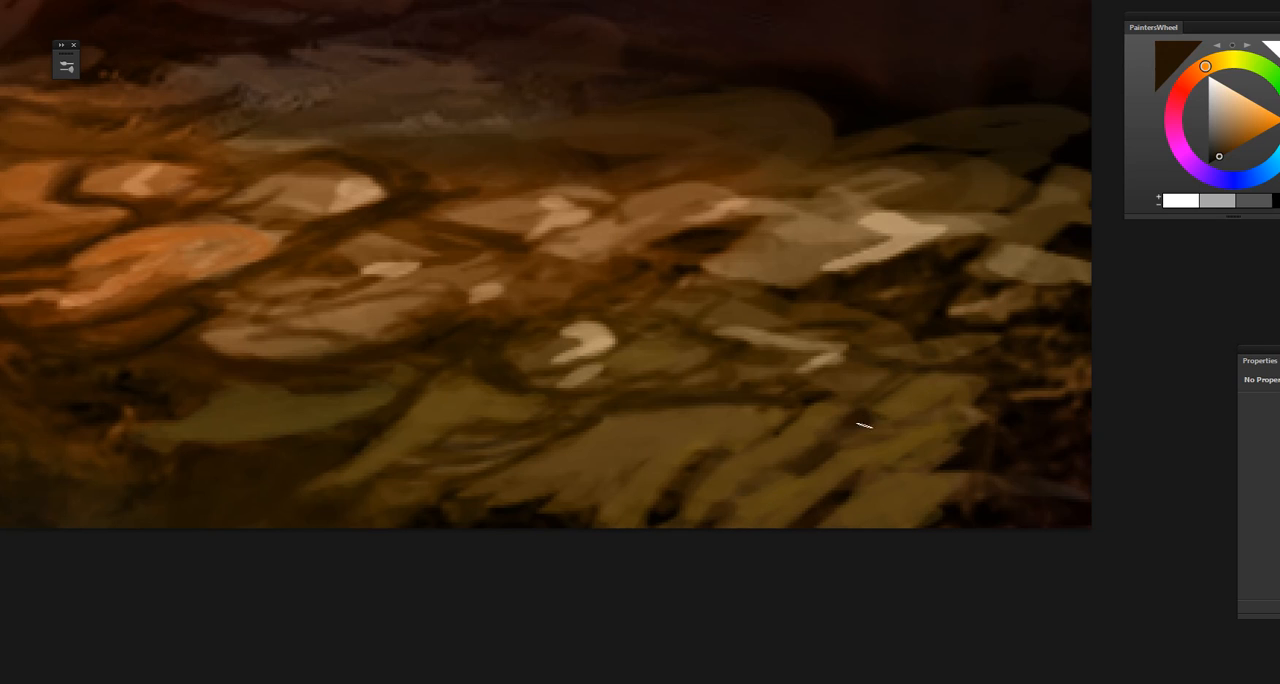
Step: Sample near-black browns and darken the gaps and the orange-flecked ground along the painting's lower right edge
{"action": "left_click", "coordinate": [923, 361], "text": "alt"}
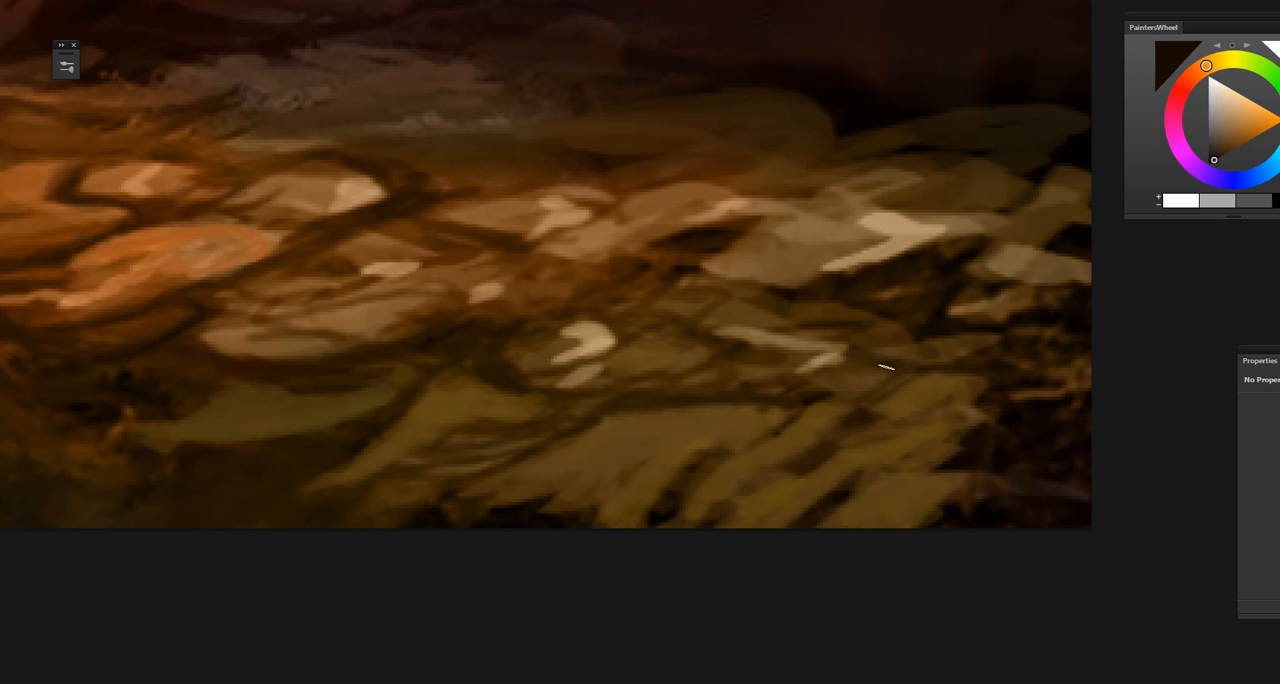
{"action": "left_click", "coordinate": [940, 308], "text": "alt"}
{"action": "left_click", "coordinate": [1064, 319], "text": "alt"}
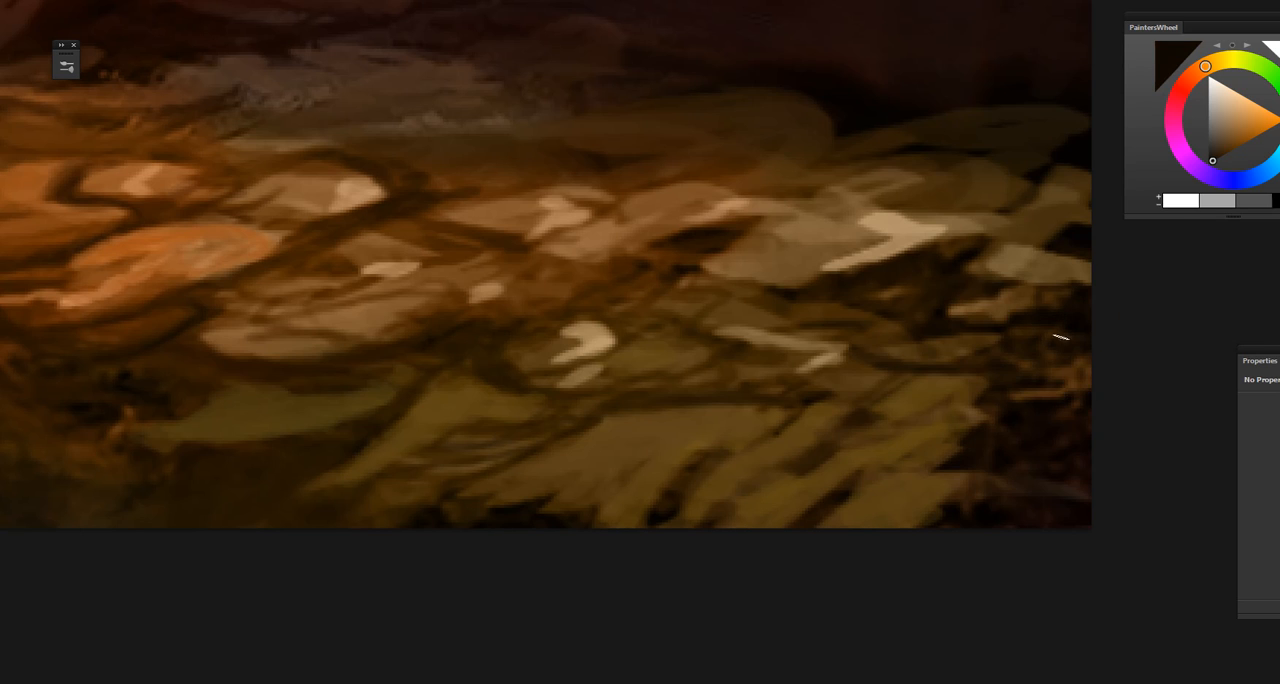
{"action": "left_click", "coordinate": [1070, 318], "text": "alt"}
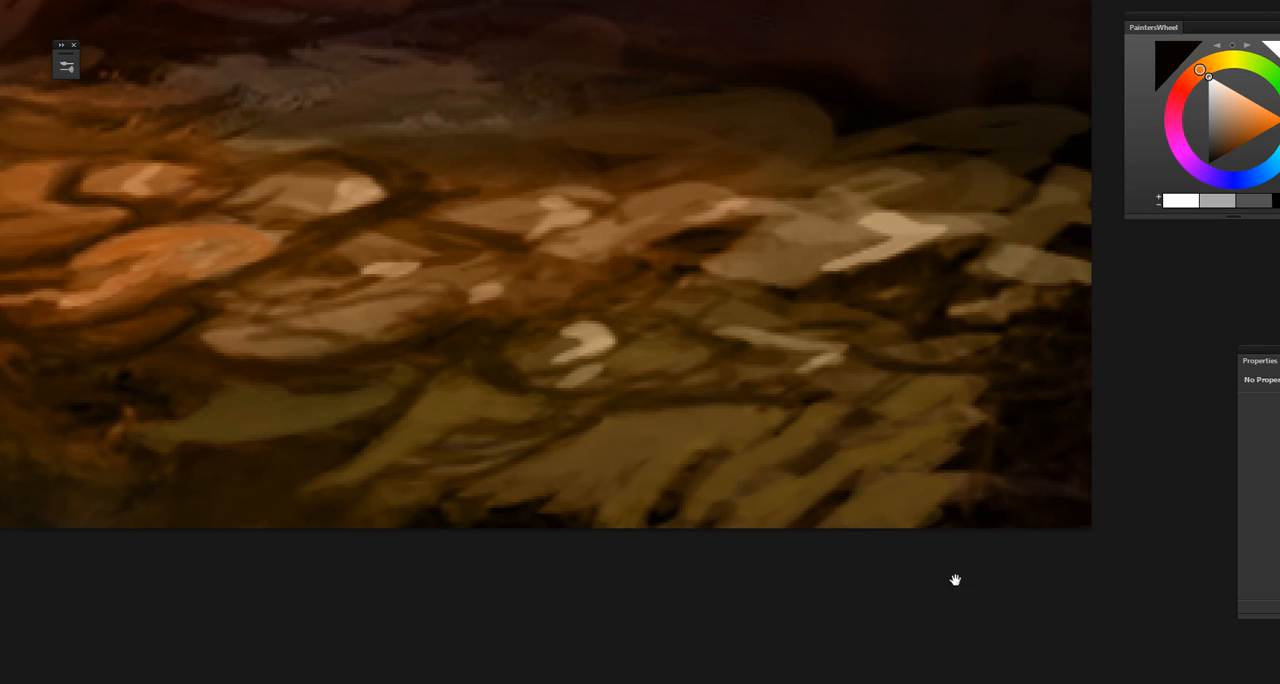
{"action": "left_click_drag", "start_coordinate": [955, 581], "coordinate": [1054, 502]}
{"action": "left_click", "coordinate": [930, 417], "text": "alt"}
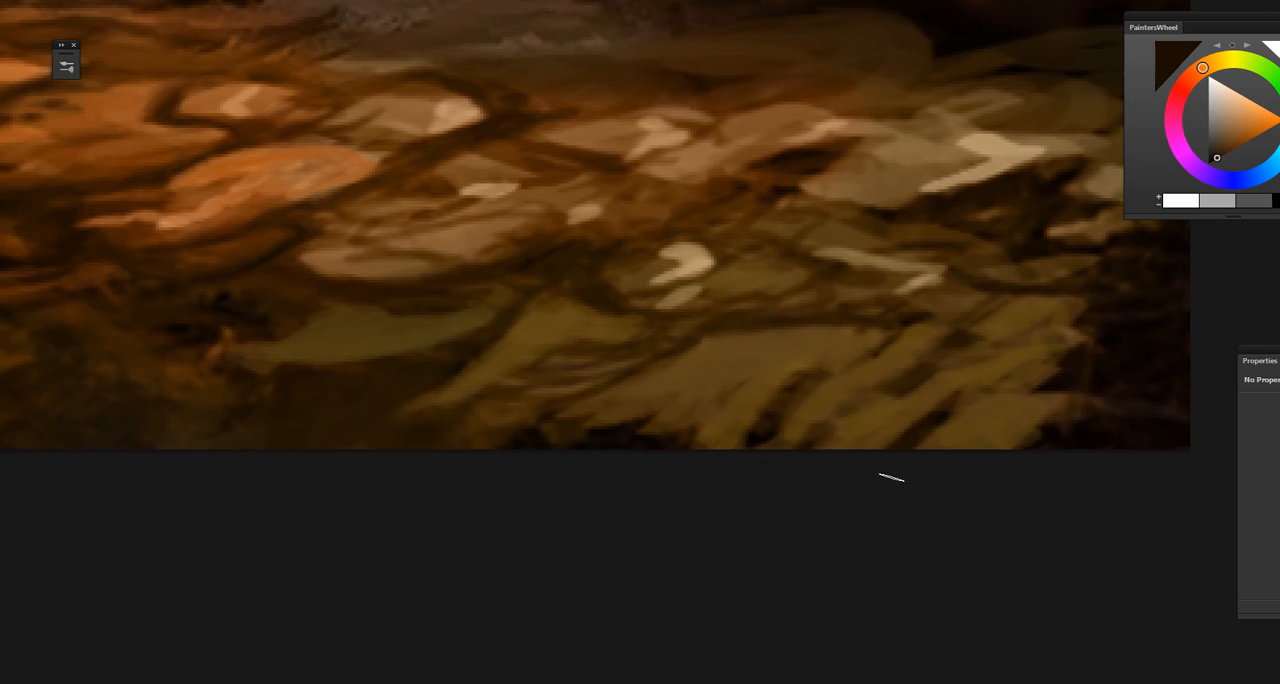
Step: Sample bright orange from the horizon glow and sketch a guide circle in the sky with an arrow towards the smallest gate
{"action": "key", "text": "ctrl+minus"}
{"action": "key", "text": "ctrl+minus"}
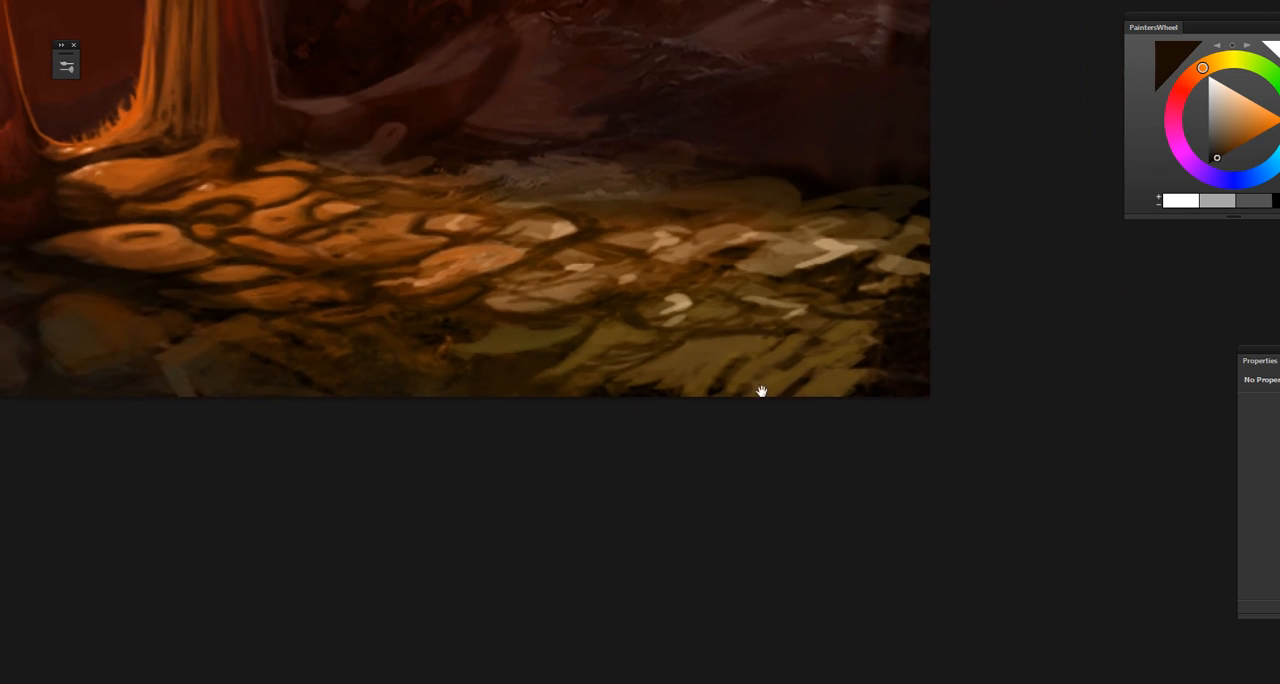
{"action": "mouse_move", "coordinate": [762, 391]}
{"action": "left_mouse_down"}
{"action": "mouse_move", "coordinate": [858, 544]}
{"action": "mouse_move", "coordinate": [976, 629]}
{"action": "left_mouse_up"}
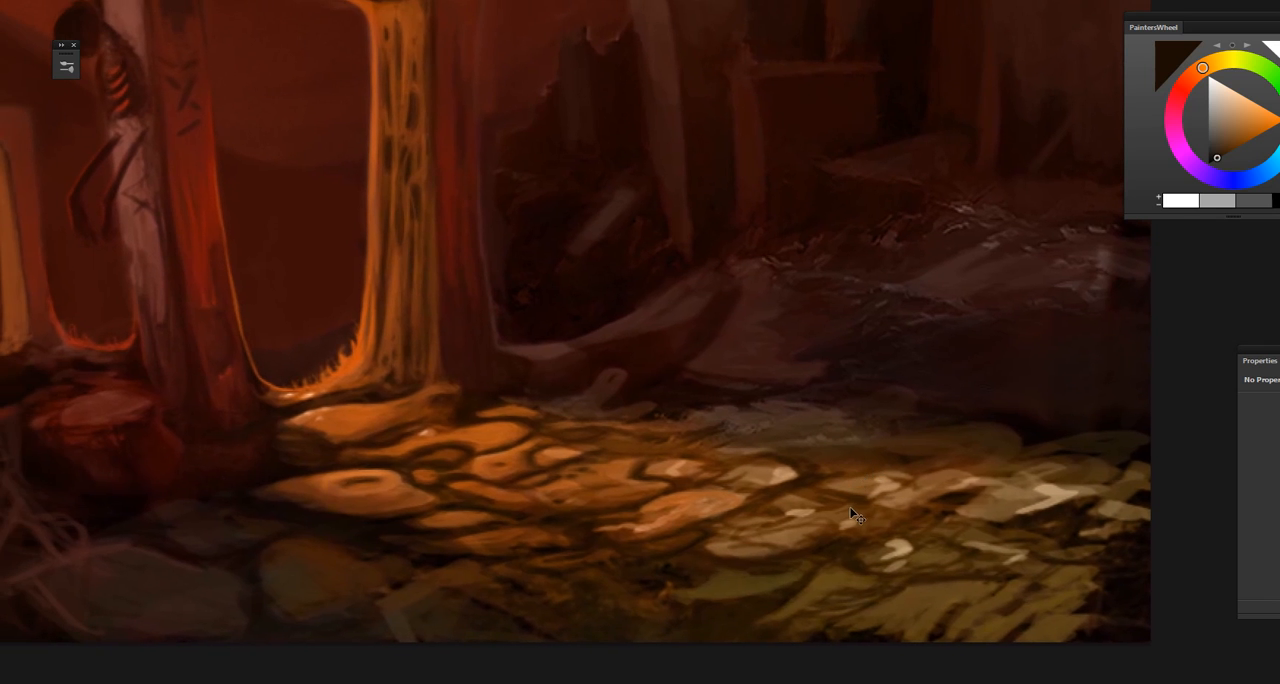
{"action": "key", "text": "ctrl+0"}
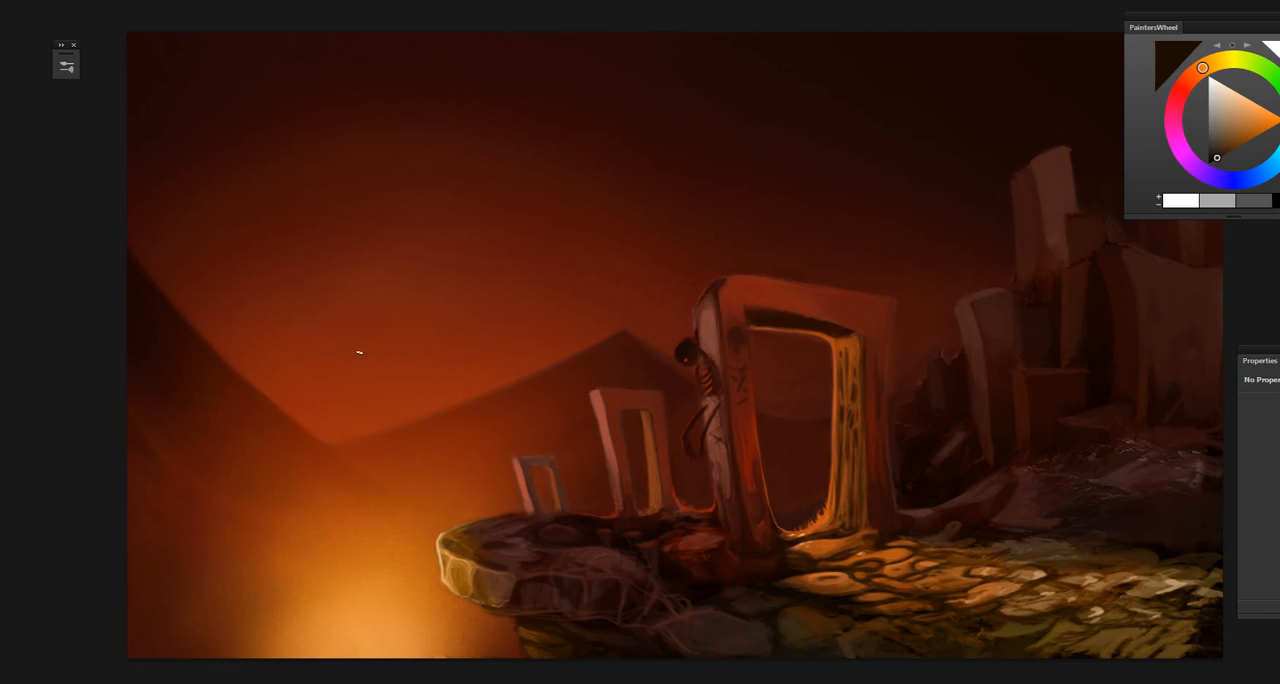
{"action": "left_click", "coordinate": [367, 605], "text": "alt"}
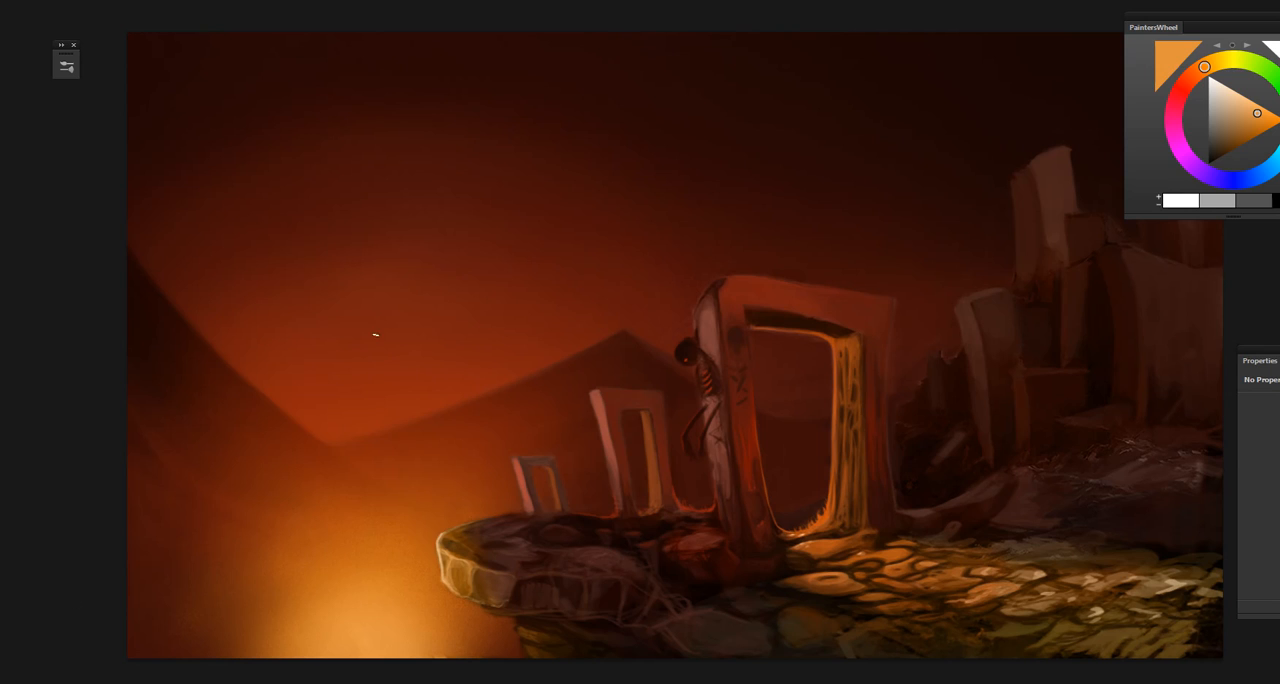
{"action": "mouse_move", "coordinate": [375, 334]}
{"action": "left_mouse_down"}
{"action": "mouse_move", "coordinate": [443, 386]}
{"action": "mouse_move", "coordinate": [267, 312]}
{"action": "mouse_move", "coordinate": [459, 361]}
{"action": "mouse_move", "coordinate": [390, 328]}
{"action": "mouse_move", "coordinate": [339, 422]}
{"action": "left_mouse_up"}
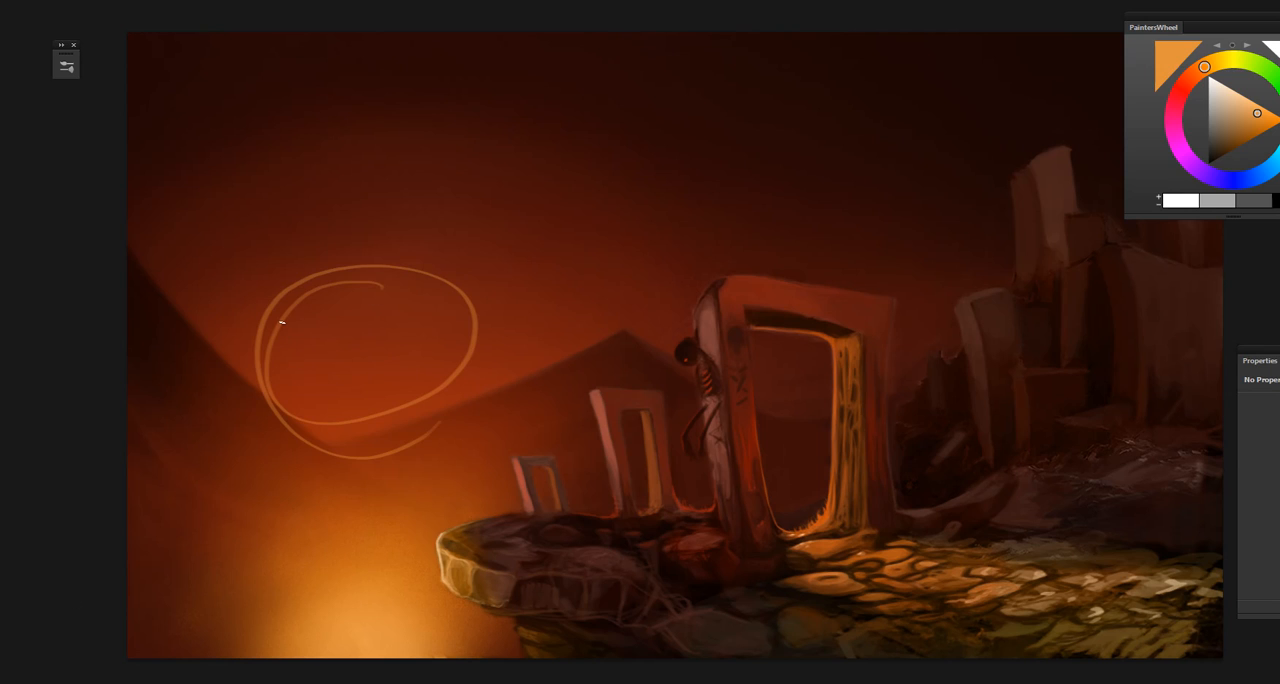
{"action": "left_click_drag", "start_coordinate": [318, 311], "coordinate": [338, 333]}
{"action": "left_click_drag", "start_coordinate": [309, 335], "coordinate": [469, 440]}
{"action": "mouse_move", "coordinate": [336, 365]}
{"action": "left_mouse_down"}
{"action": "mouse_move", "coordinate": [480, 441]}
{"action": "mouse_move", "coordinate": [488, 418]}
{"action": "mouse_move", "coordinate": [486, 454]}
{"action": "mouse_move", "coordinate": [486, 402]}
{"action": "left_mouse_up"}
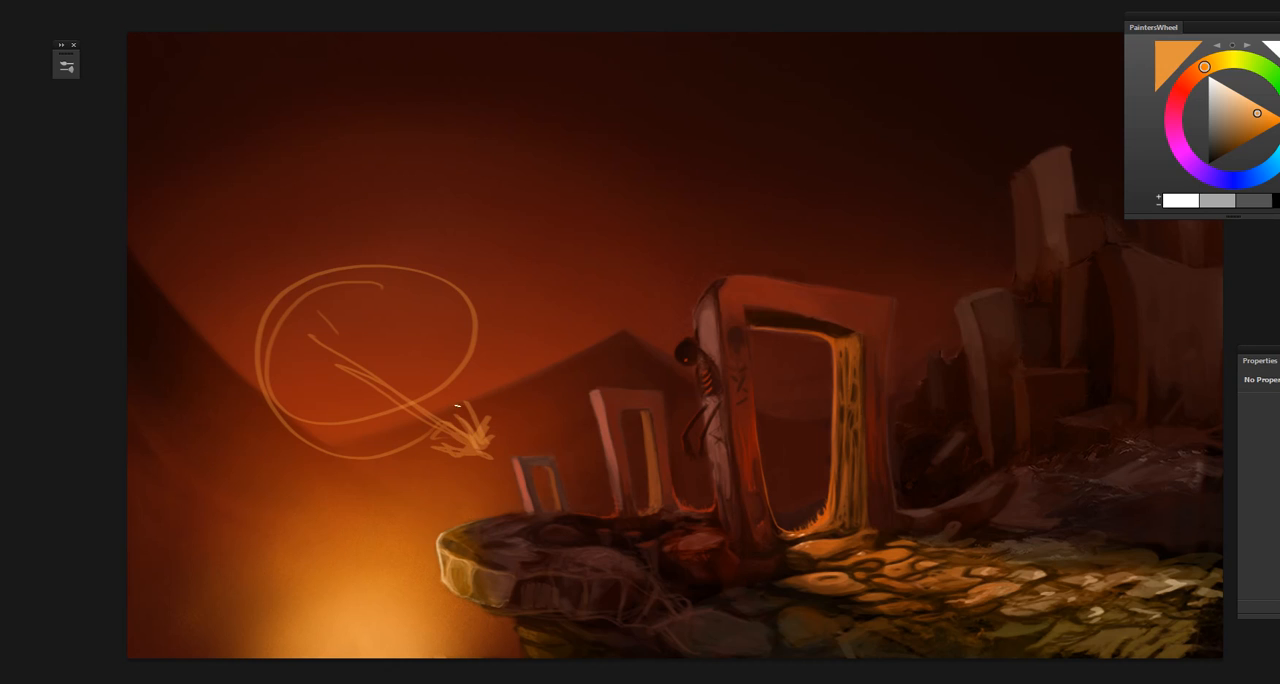
Step: Sketch guide arrows from the circled sky area to the large gate's base and down to the bright glow
{"action": "left_click_drag", "start_coordinate": [430, 438], "coordinate": [699, 510]}
{"action": "mouse_move", "coordinate": [577, 468]}
{"action": "left_mouse_down"}
{"action": "mouse_move", "coordinate": [779, 513]}
{"action": "mouse_move", "coordinate": [750, 499]}
{"action": "mouse_move", "coordinate": [780, 492]}
{"action": "mouse_move", "coordinate": [758, 516]}
{"action": "left_mouse_up"}
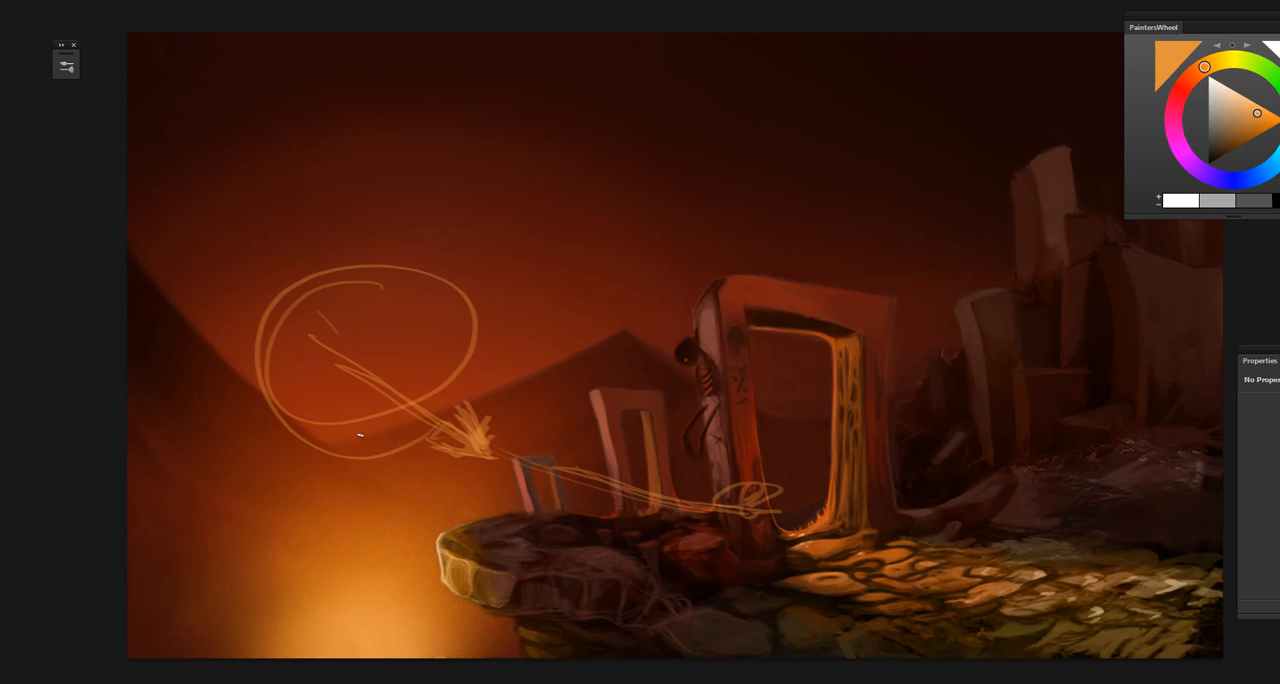
{"action": "left_click_drag", "start_coordinate": [359, 435], "coordinate": [362, 578]}
{"action": "left_click_drag", "start_coordinate": [345, 527], "coordinate": [367, 578]}
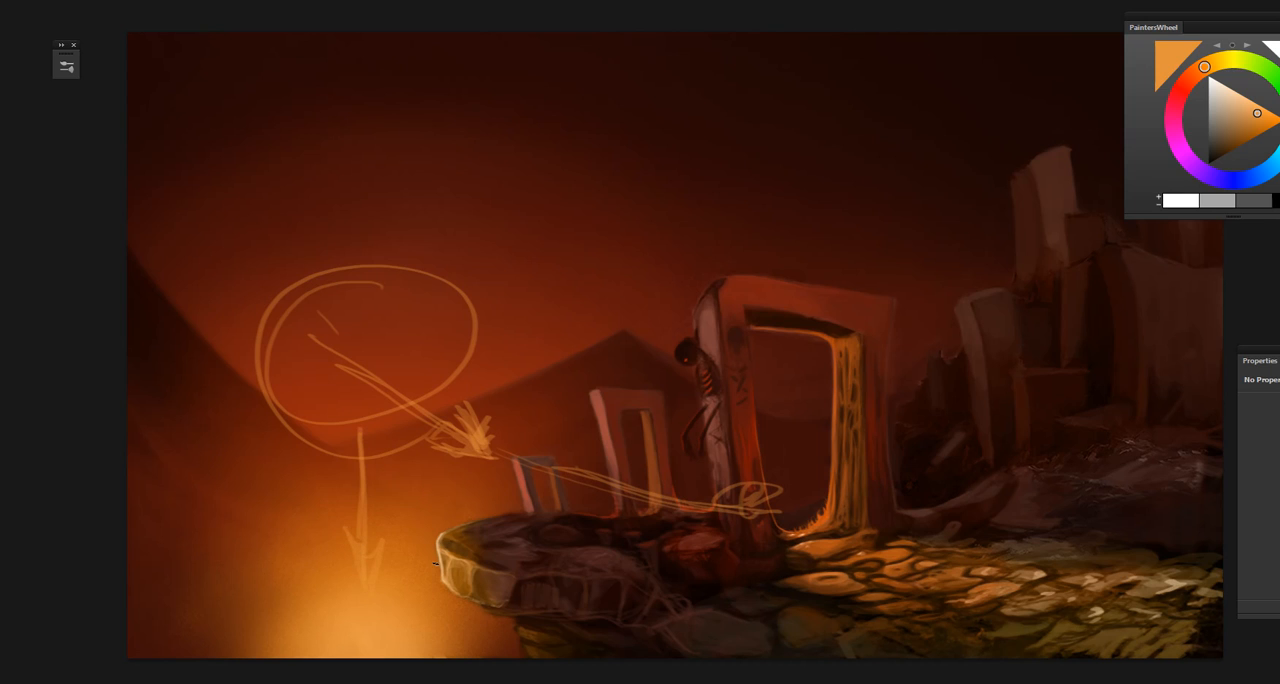
Step: Sketch curved guide lines from the large gate over the cliff ledge towards the glow, and clear all guide marks
{"action": "left_click_drag", "start_coordinate": [692, 494], "coordinate": [474, 524]}
{"action": "left_click_drag", "start_coordinate": [552, 485], "coordinate": [415, 555]}
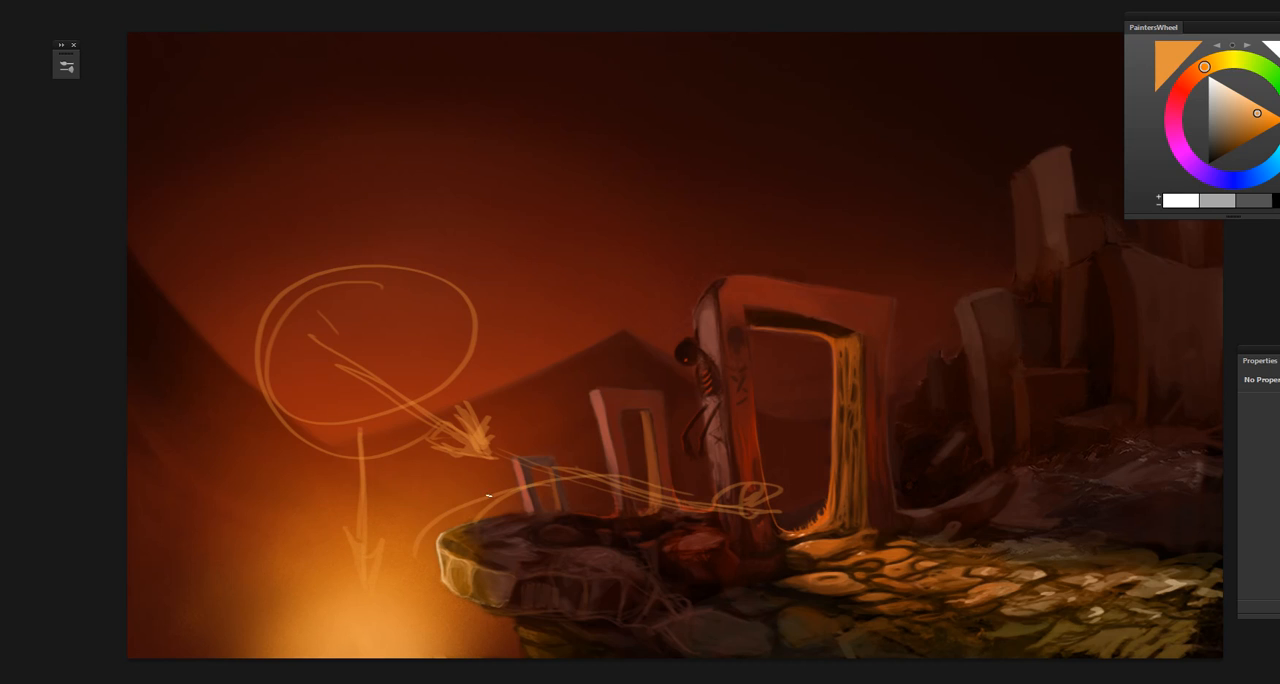
{"action": "mouse_move", "coordinate": [824, 530]}
{"action": "left_mouse_down"}
{"action": "mouse_move", "coordinate": [766, 509]}
{"action": "mouse_move", "coordinate": [540, 493]}
{"action": "mouse_move", "coordinate": [612, 474]}
{"action": "left_mouse_up"}
{"action": "left_click_drag", "start_coordinate": [596, 452], "coordinate": [641, 467]}
{"action": "mouse_move", "coordinate": [733, 520]}
{"action": "left_mouse_down"}
{"action": "mouse_move", "coordinate": [630, 511]}
{"action": "mouse_move", "coordinate": [656, 483]}
{"action": "mouse_move", "coordinate": [731, 485]}
{"action": "mouse_move", "coordinate": [606, 471]}
{"action": "mouse_move", "coordinate": [454, 516]}
{"action": "mouse_move", "coordinate": [405, 589]}
{"action": "left_mouse_up"}
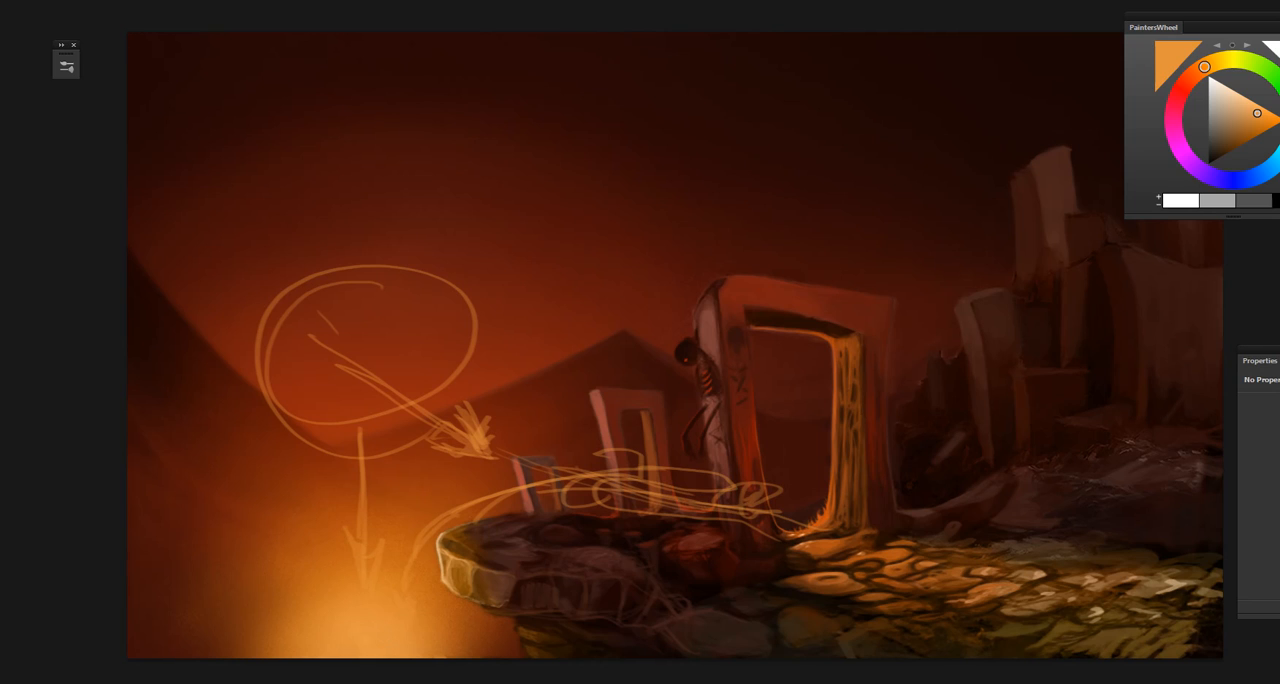
{"action": "key", "text": "Delete"}
{"action": "left_click", "coordinate": [609, 212]}
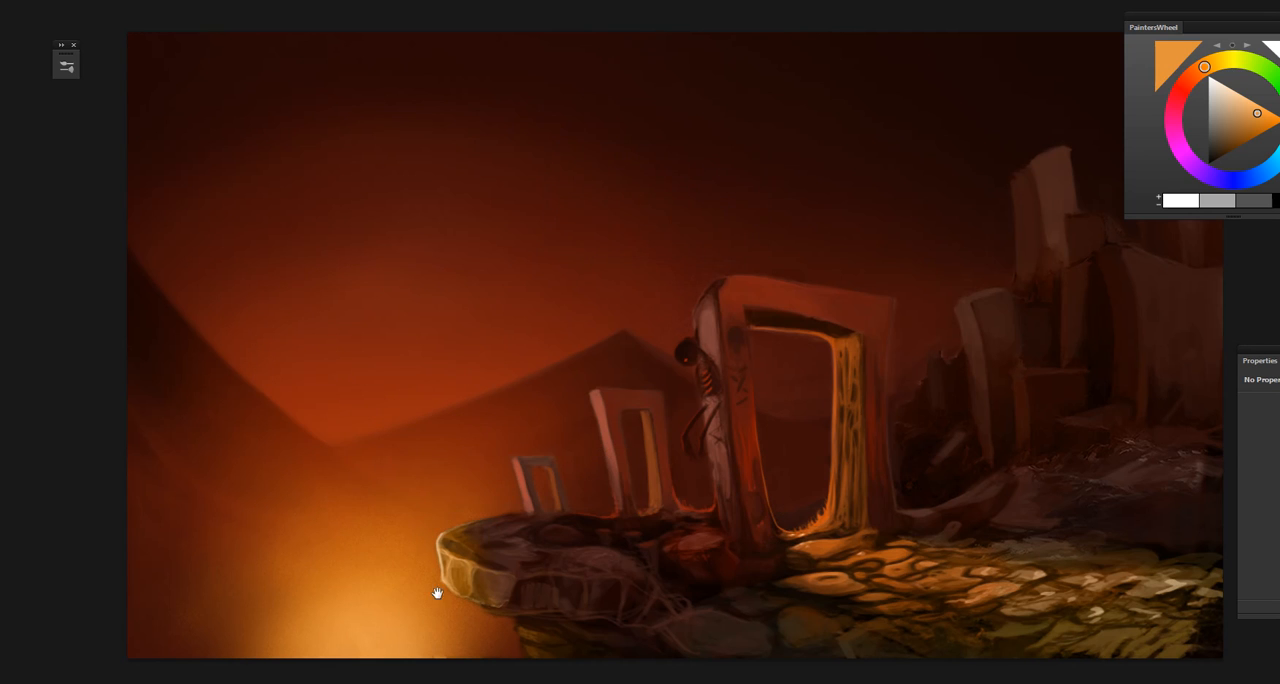
Step: Sample dark orange-brown from the rock beneath the overhanging cliff ledge and paint over that rock's left side
{"action": "mouse_move", "coordinate": [437, 593]}
{"action": "left_mouse_down"}
{"action": "mouse_move", "coordinate": [443, 520]}
{"action": "mouse_move", "coordinate": [397, 551]}
{"action": "mouse_move", "coordinate": [420, 584]}
{"action": "left_mouse_up"}
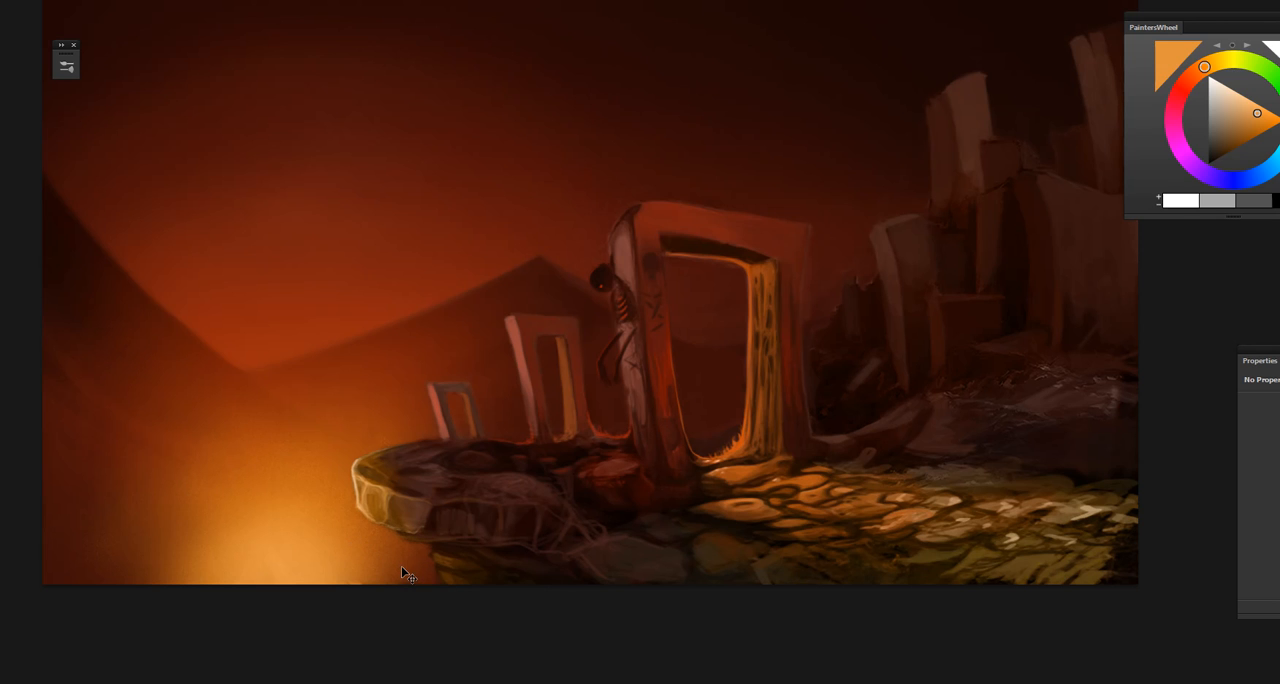
{"action": "key", "text": "ctrl+plus"}
{"action": "key", "text": "ctrl+plus"}
{"action": "left_click_drag", "start_coordinate": [378, 662], "coordinate": [506, 442]}
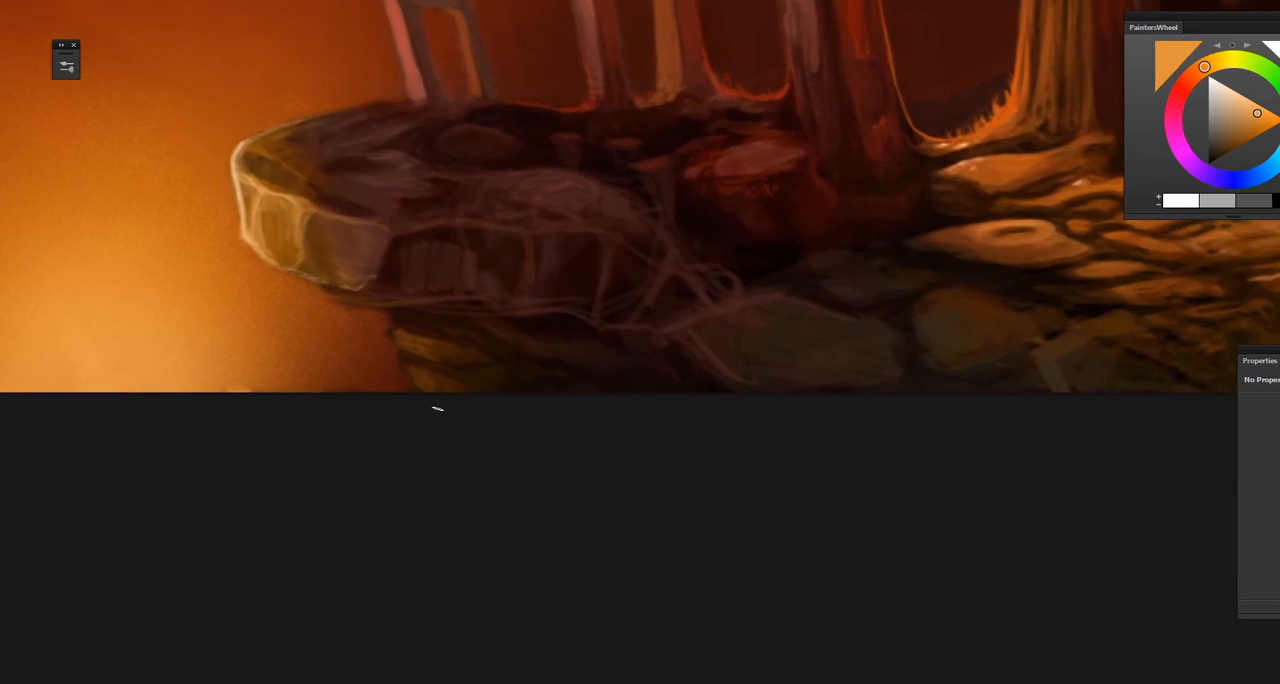
{"action": "left_click", "coordinate": [407, 338], "text": "alt"}
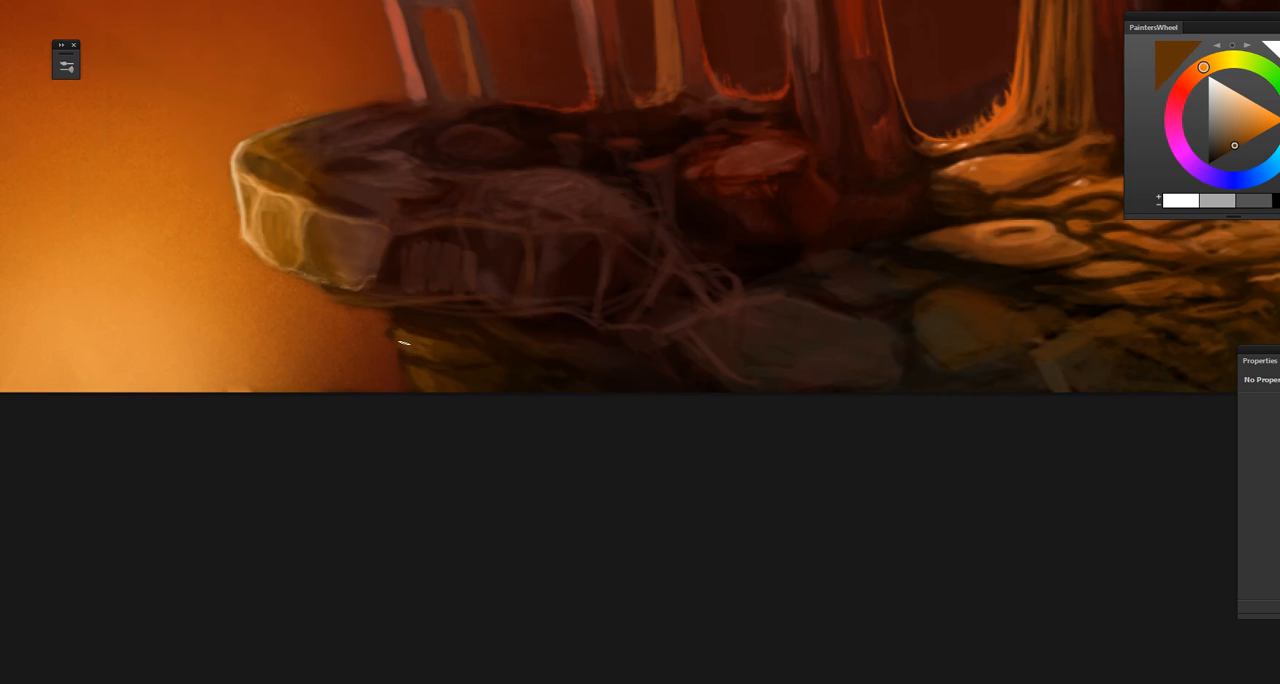
{"action": "key", "text": "ctrl+plus"}
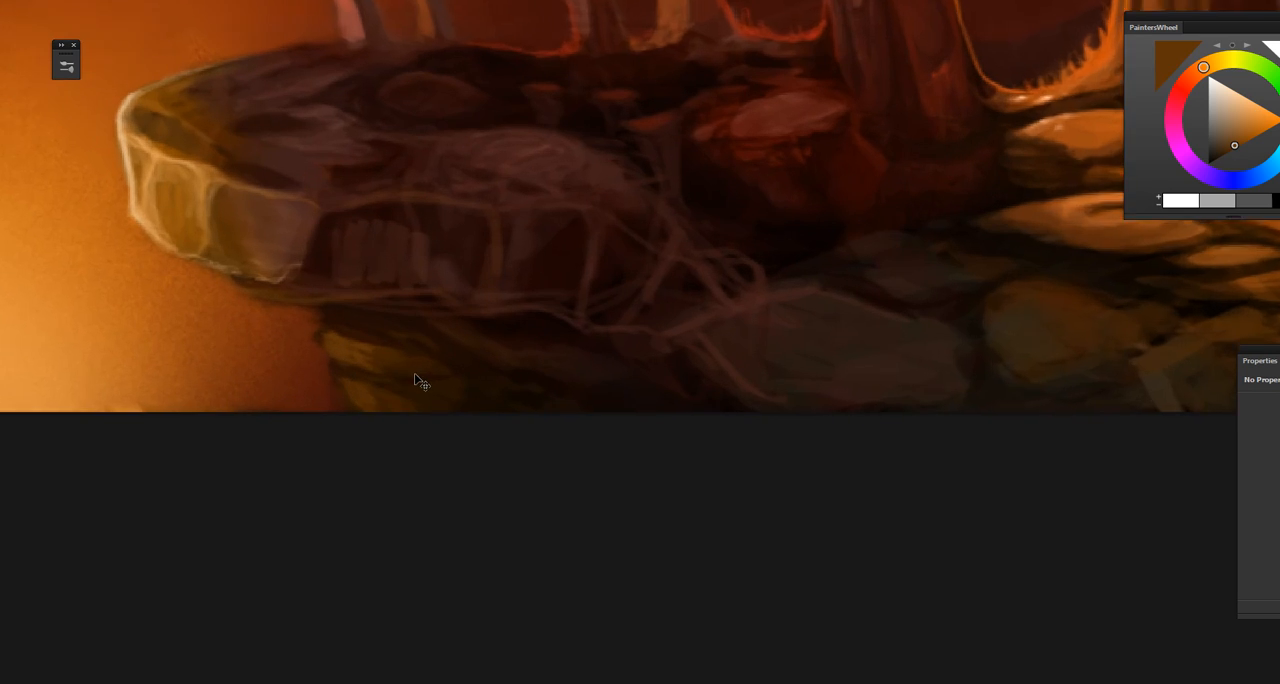
{"action": "left_click_drag", "start_coordinate": [397, 423], "coordinate": [423, 488]}
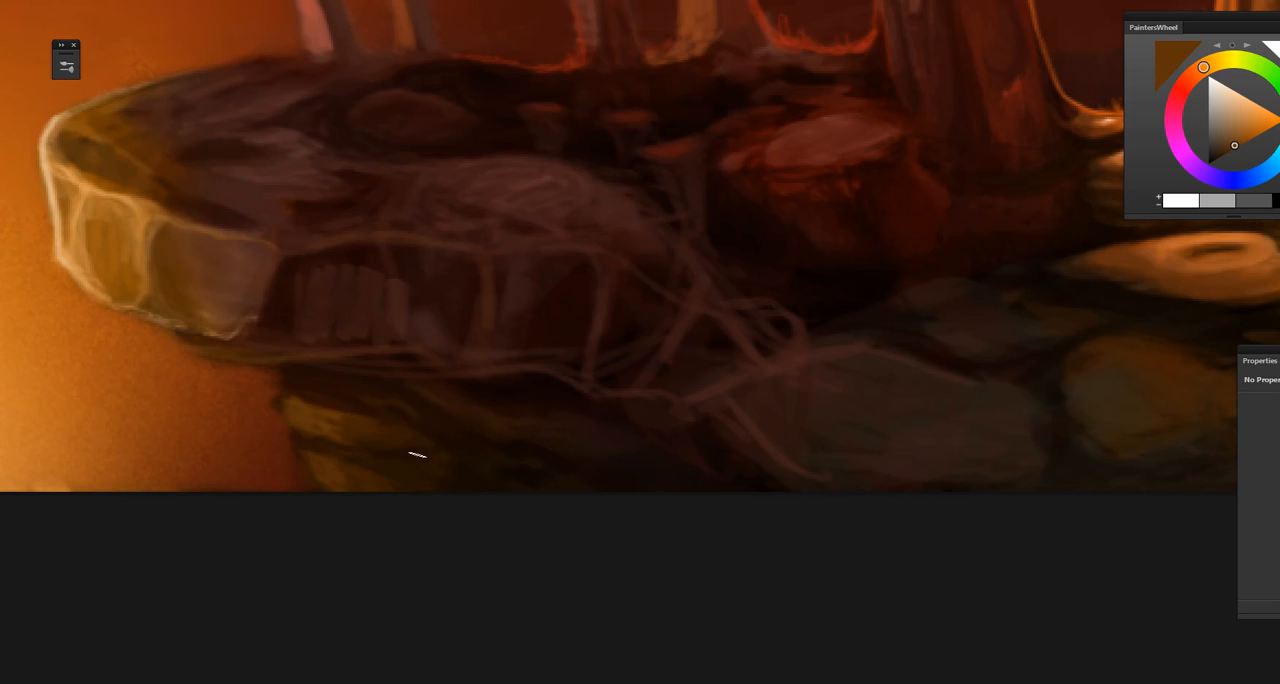
{"action": "left_click", "coordinate": [300, 402], "text": "alt"}
{"action": "left_click_drag", "start_coordinate": [264, 473], "coordinate": [342, 584]}
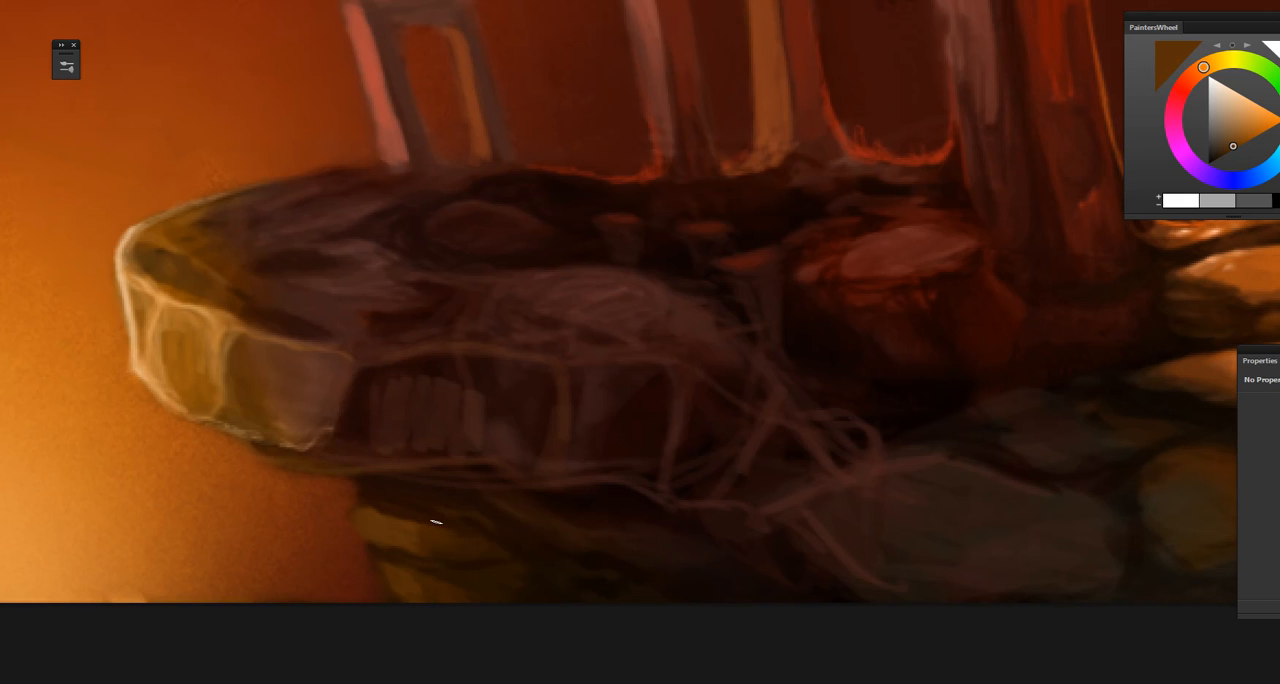
Step: Choose a lighter orange-brown, brighten the lit edge of the rock beneath the ledge, and resample its darker brown for touch-ups
{"action": "left_click", "coordinate": [1240, 137]}
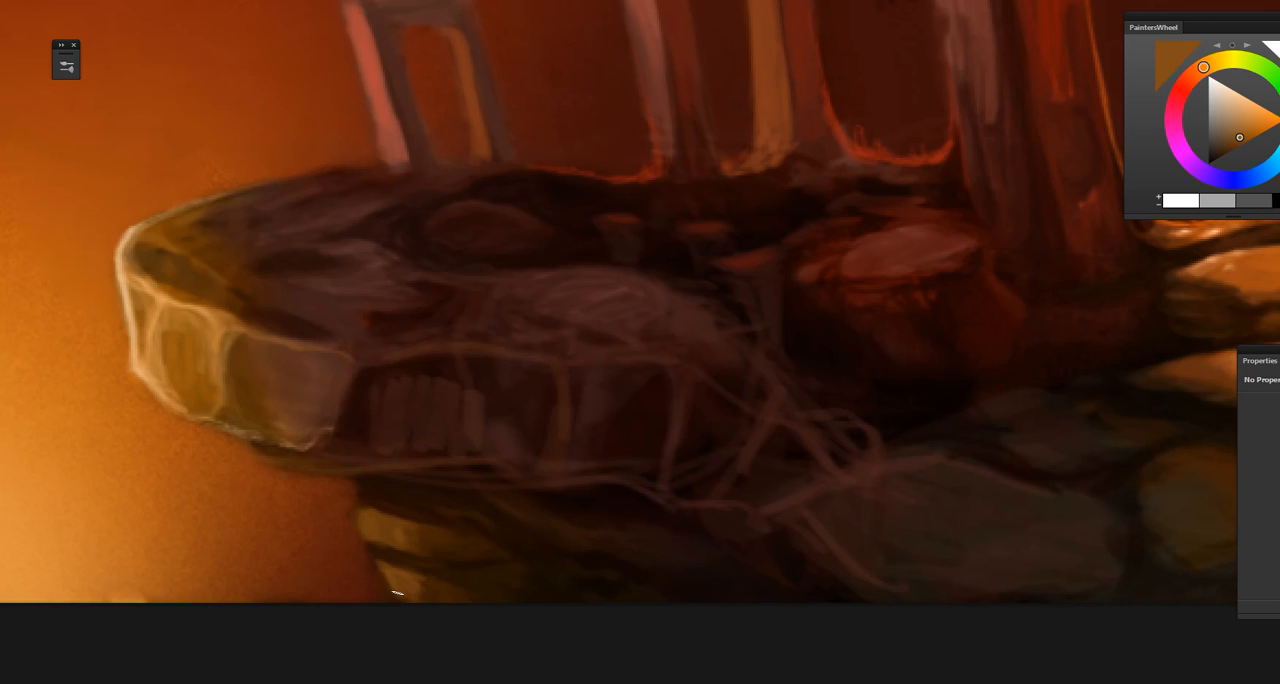
{"action": "left_click_drag", "start_coordinate": [390, 602], "coordinate": [322, 568]}
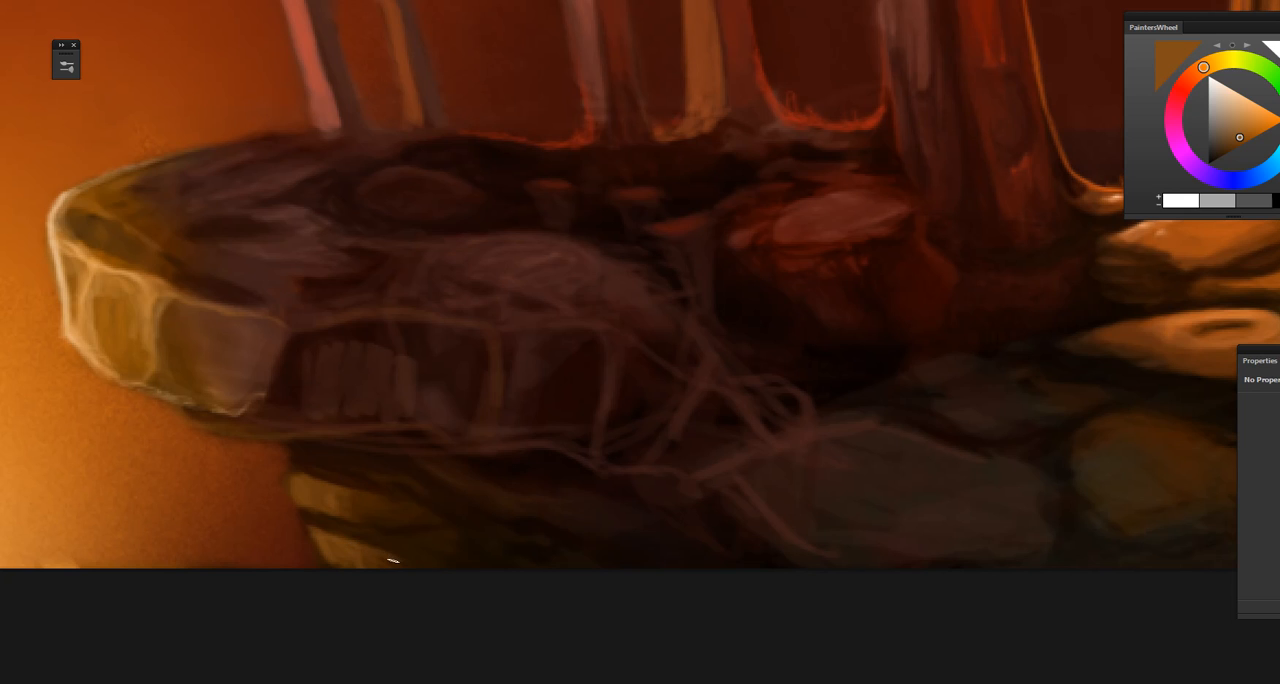
{"action": "left_click_drag", "start_coordinate": [320, 494], "coordinate": [363, 523]}
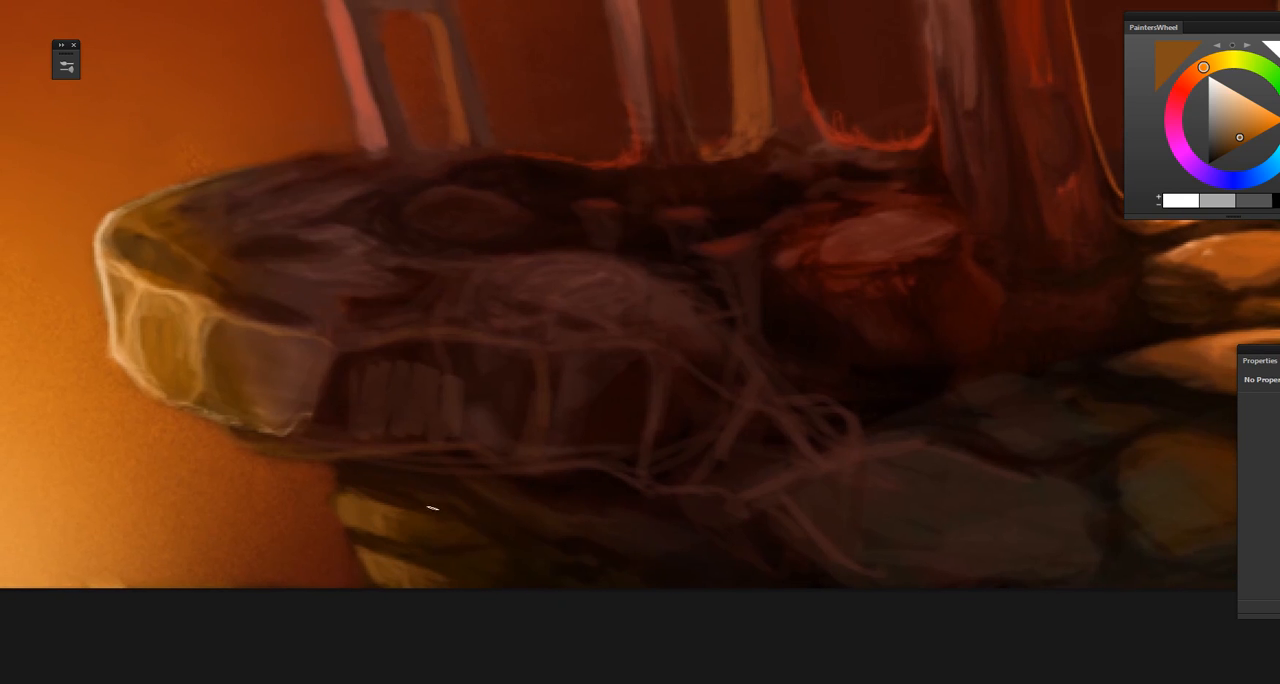
{"action": "left_click", "coordinate": [420, 504], "text": "alt"}
{"action": "left_click", "coordinate": [393, 511], "text": "alt"}
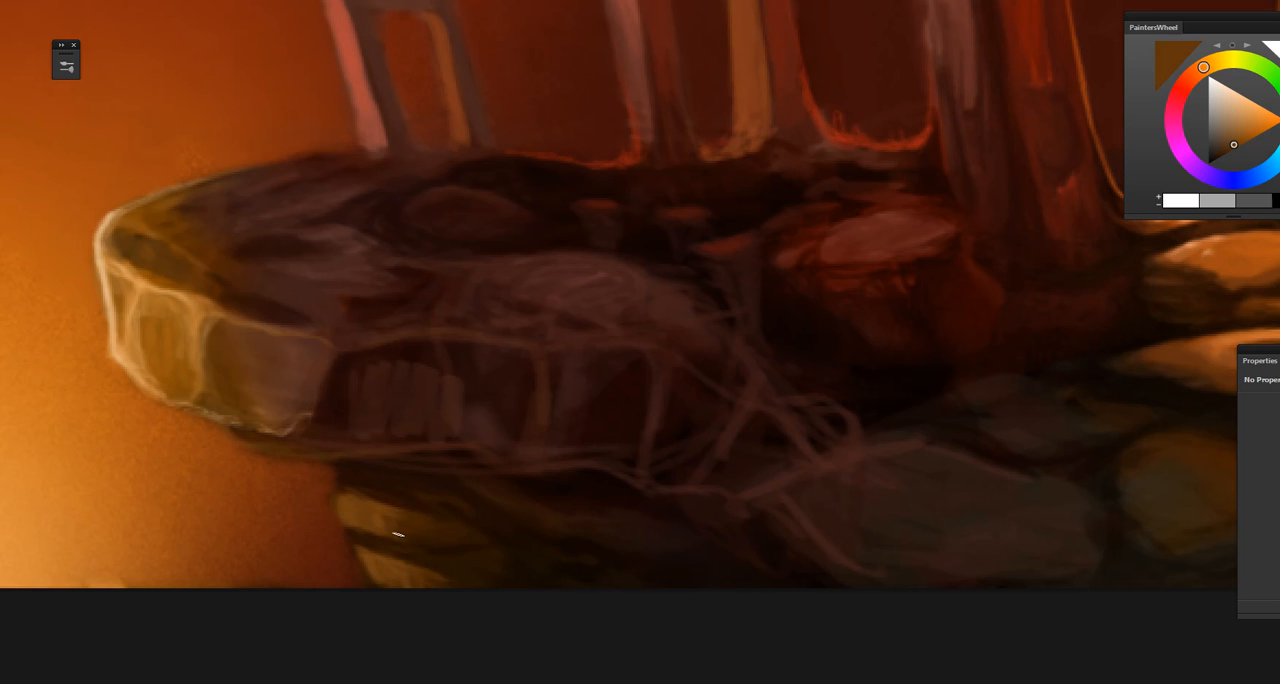
Step: Sample dark reddish brown from the cliff ledge and soften the pale vertical marks on its front face
{"action": "left_click_drag", "start_coordinate": [449, 551], "coordinate": [460, 580]}
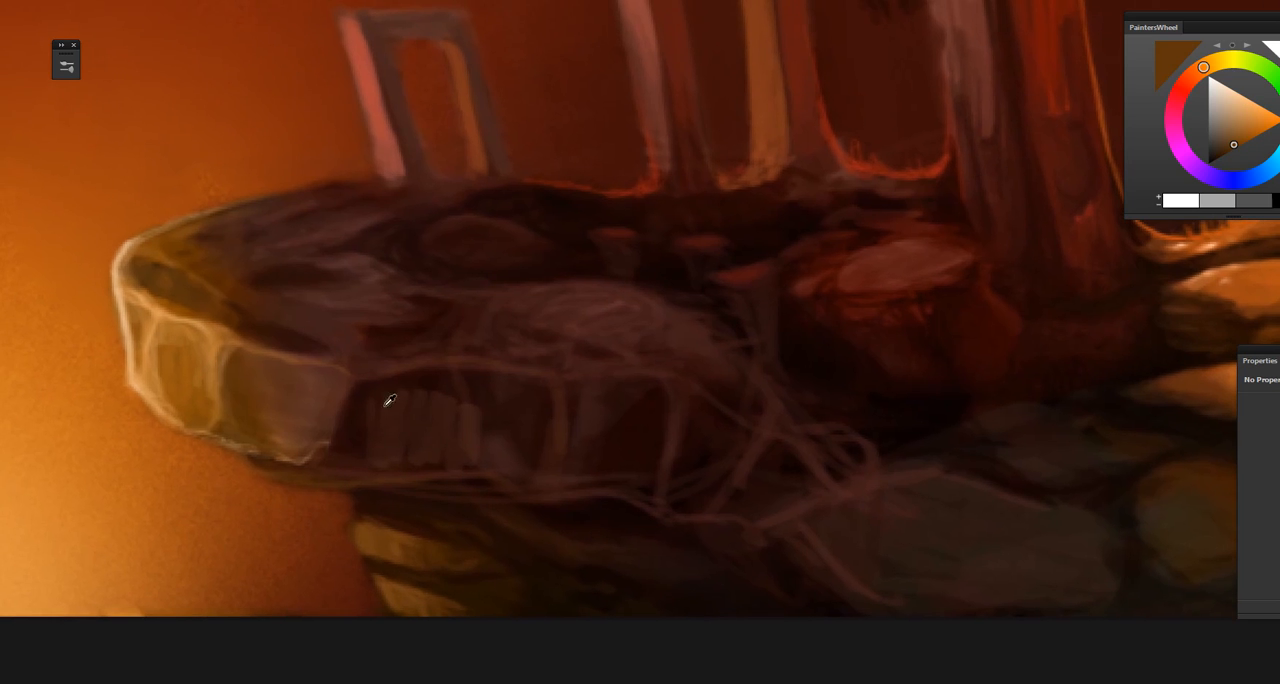
{"action": "left_click", "coordinate": [340, 370], "text": "alt"}
{"action": "left_click", "coordinate": [392, 428], "text": "alt"}
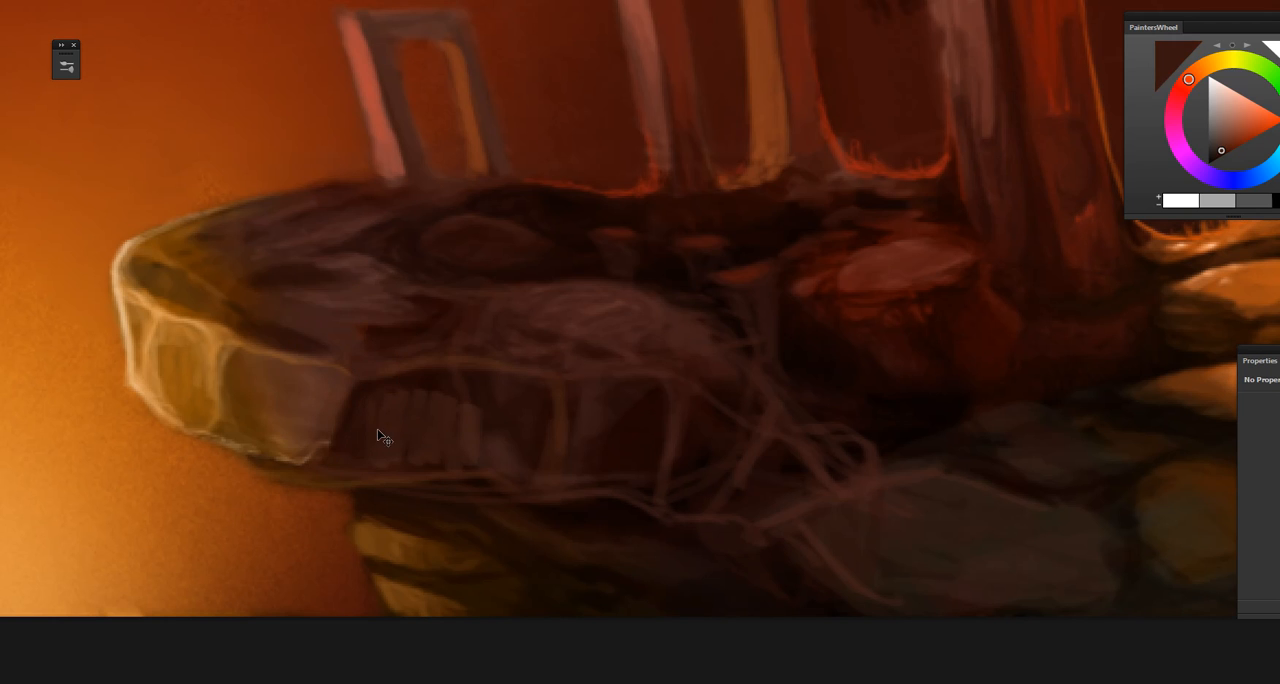
Step: Sample dark reddish browns and tone down the pale root-like lines and the rock at the base of the cliff ledge
{"action": "key", "text": "ctrl+minus"}
{"action": "key", "text": "ctrl+minus"}
{"action": "key", "text": "ctrl+minus"}
{"action": "left_click_drag", "start_coordinate": [542, 546], "coordinate": [525, 524]}
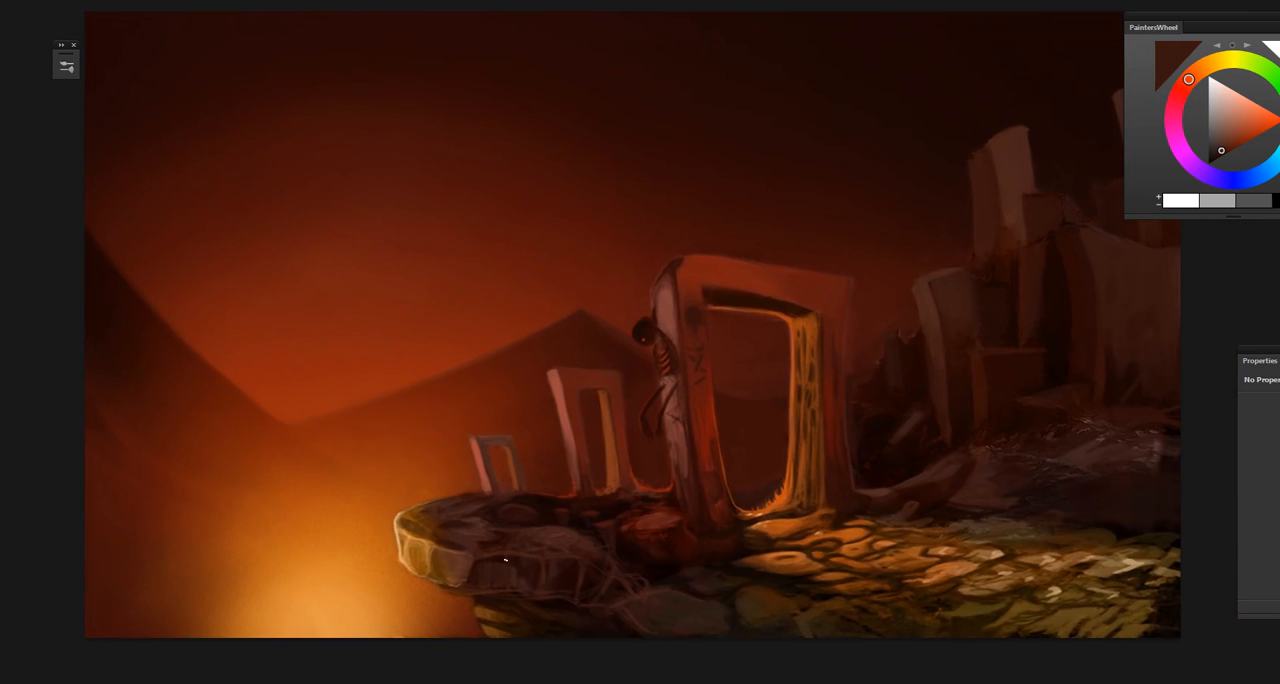
{"action": "left_click", "coordinate": [494, 575], "text": "alt"}
{"action": "left_click", "coordinate": [640, 603], "text": "alt"}
{"action": "left_click", "coordinate": [628, 596], "text": "alt"}
{"action": "left_click", "coordinate": [618, 578]}
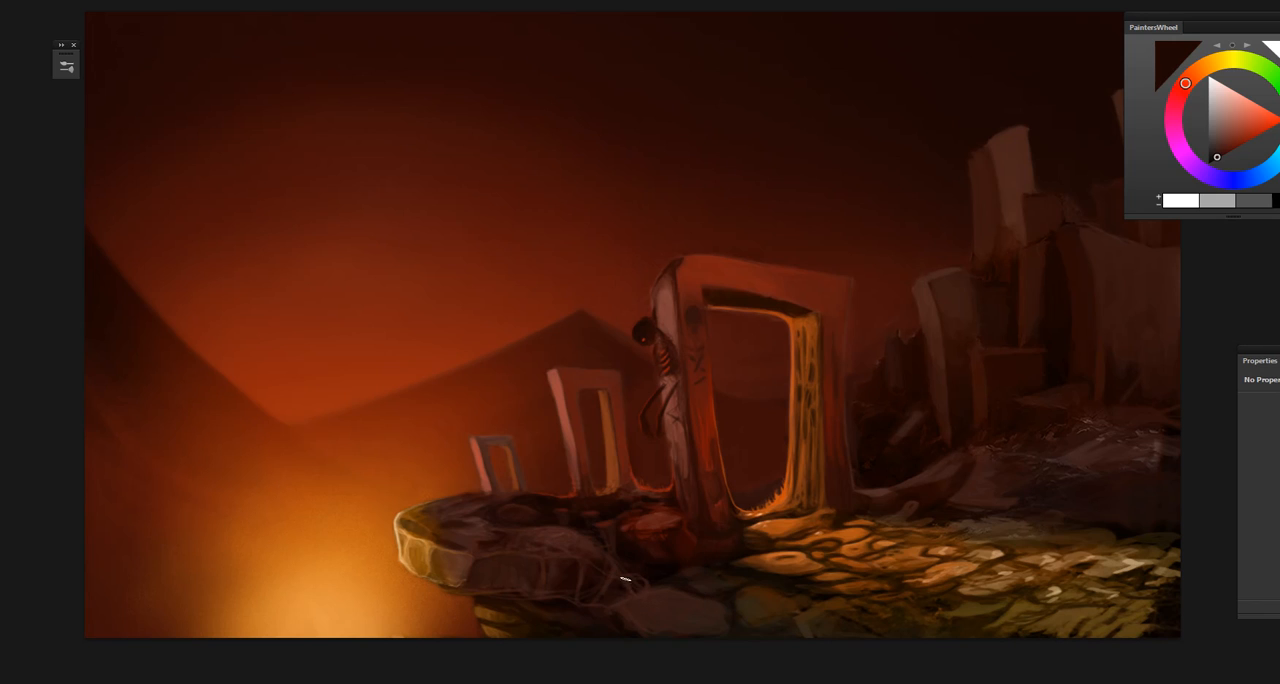
Step: Sample near-black and reddish browns and rework the root-like lines where the cliff ledge meets the large flat rock
{"action": "left_click", "coordinate": [623, 579]}
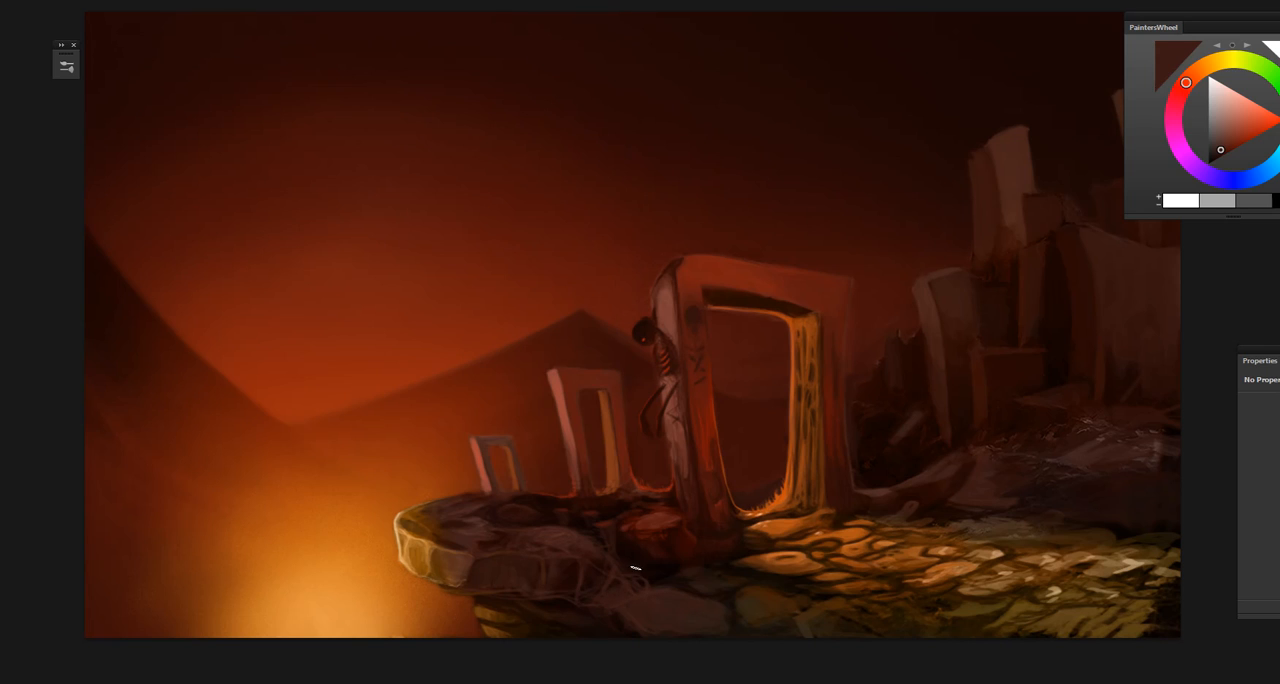
{"action": "left_click", "coordinate": [631, 571]}
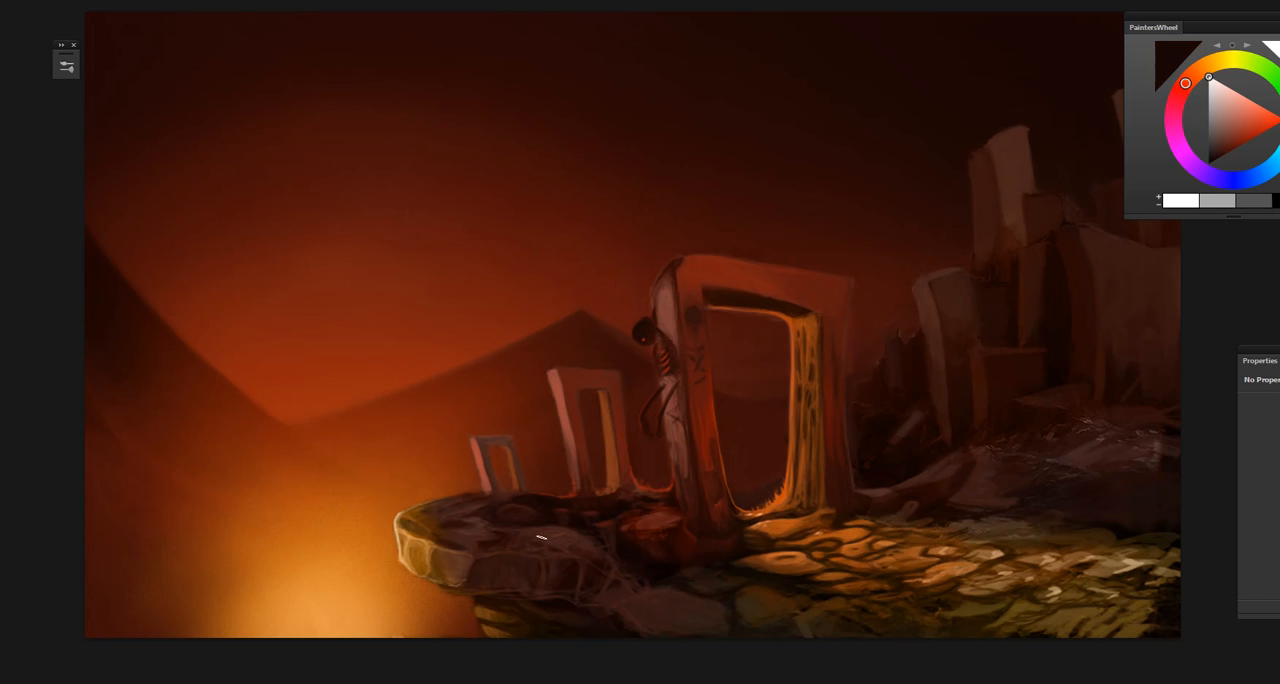
{"action": "left_click_drag", "start_coordinate": [534, 590], "coordinate": [528, 583]}
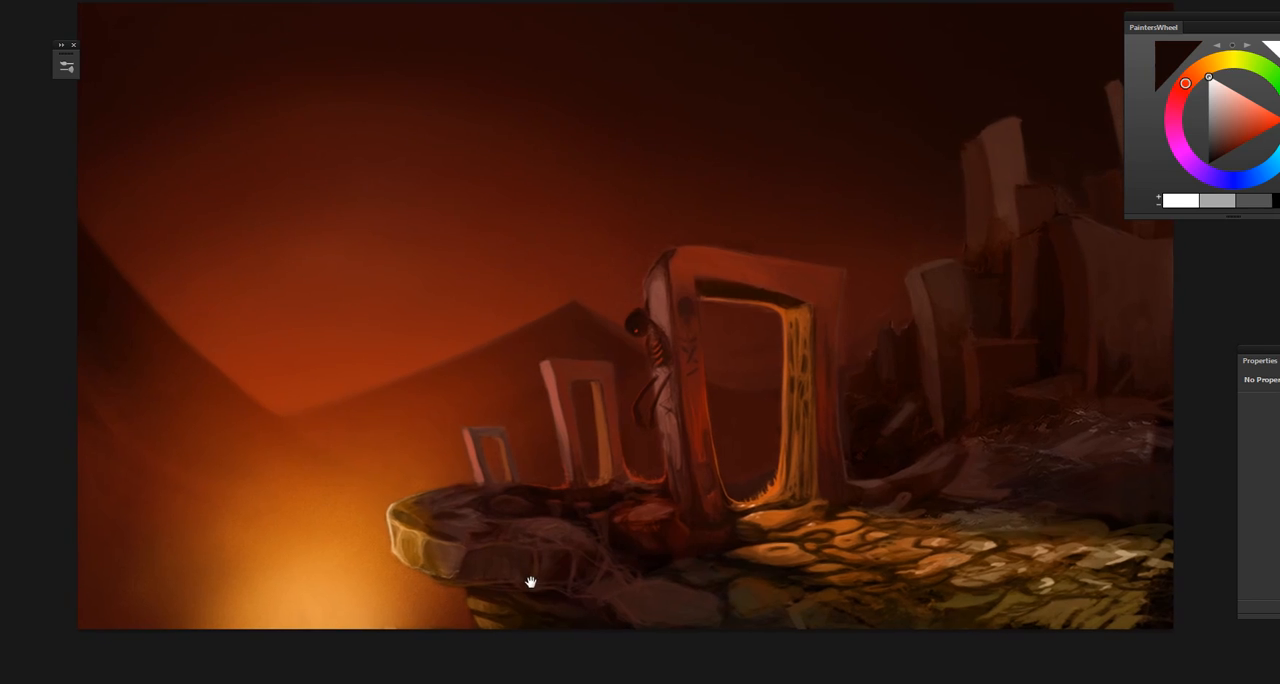
{"action": "left_click", "coordinate": [631, 577]}
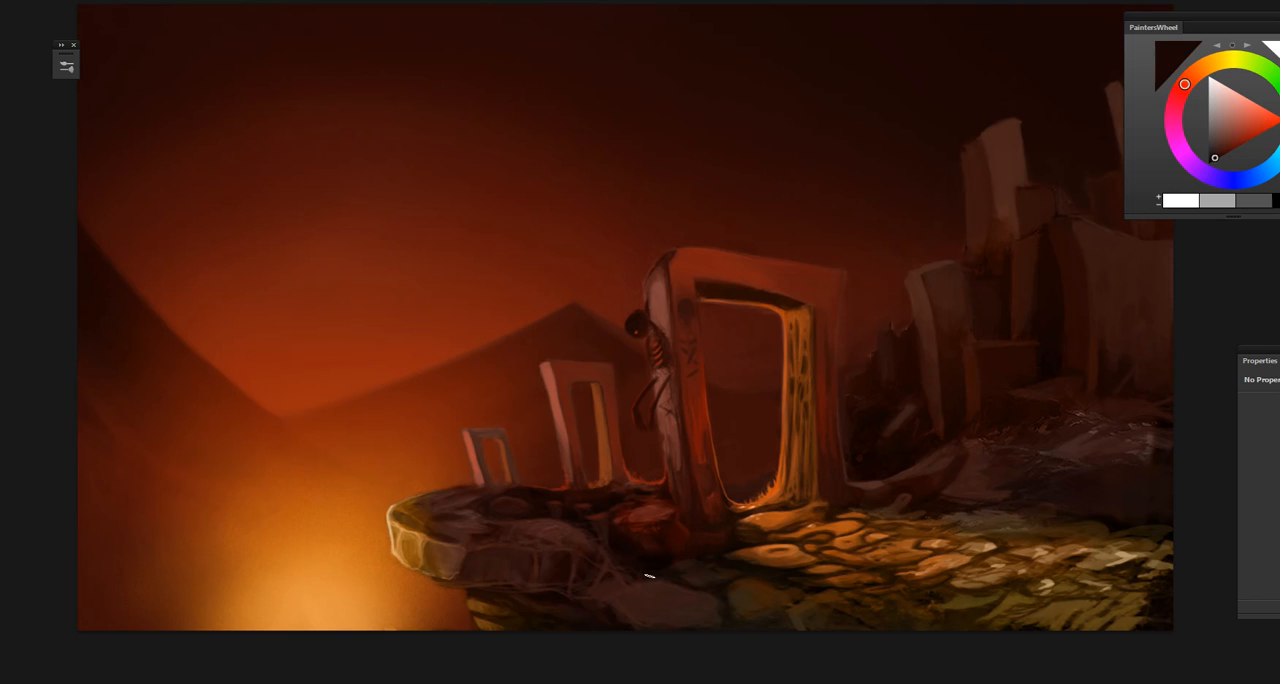
{"action": "left_click", "coordinate": [628, 596]}
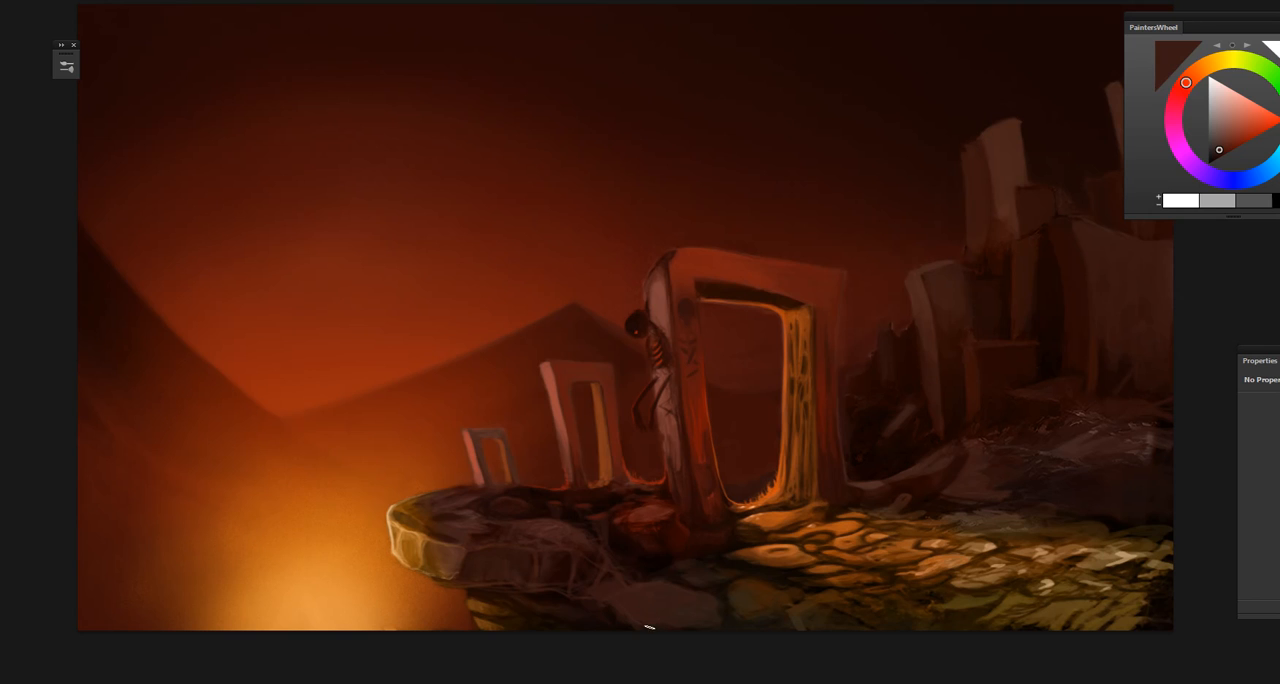
Step: Sample a greyish brown and a near-black red and darken the gaps around the dim grey rock beside the large flat rock
{"action": "left_click_drag", "start_coordinate": [682, 622], "coordinate": [598, 611]}
{"action": "key", "text": "ctrl+plus"}
{"action": "key", "text": "ctrl+plus"}
{"action": "key", "text": "ctrl+plus"}
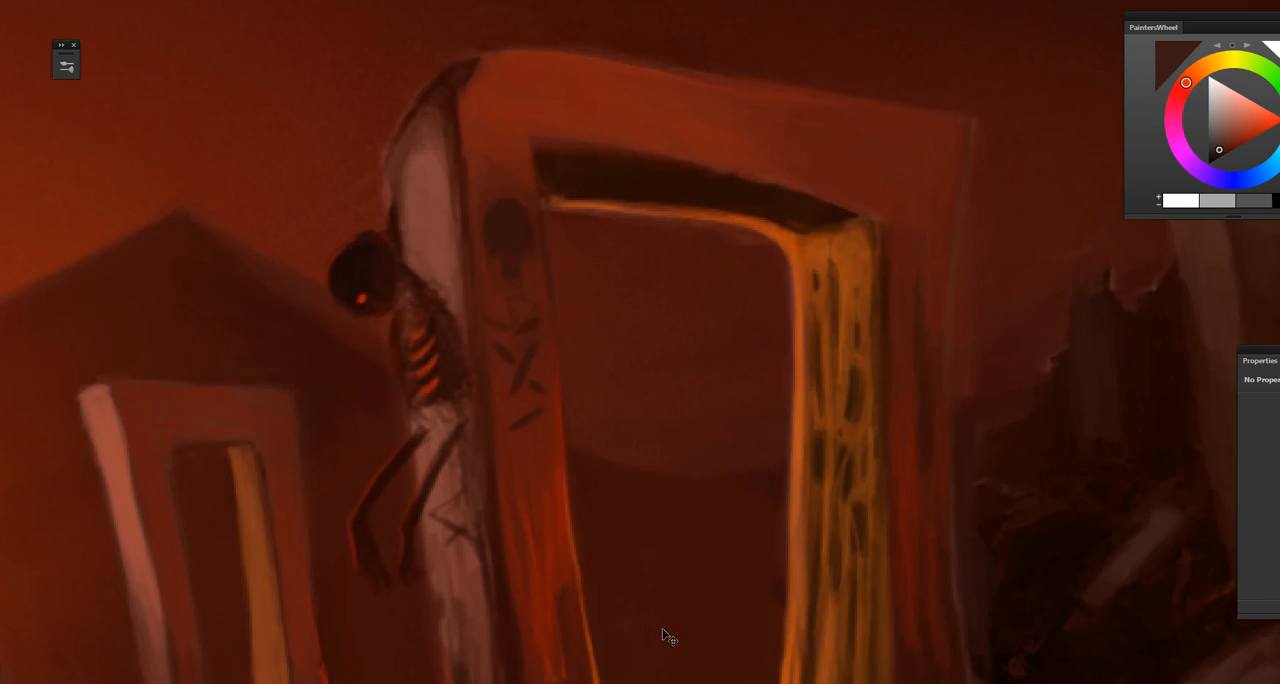
{"action": "left_click_drag", "start_coordinate": [660, 638], "coordinate": [643, 362]}
{"action": "left_click_drag", "start_coordinate": [645, 664], "coordinate": [589, 287]}
{"action": "left_click_drag", "start_coordinate": [634, 569], "coordinate": [636, 557]}
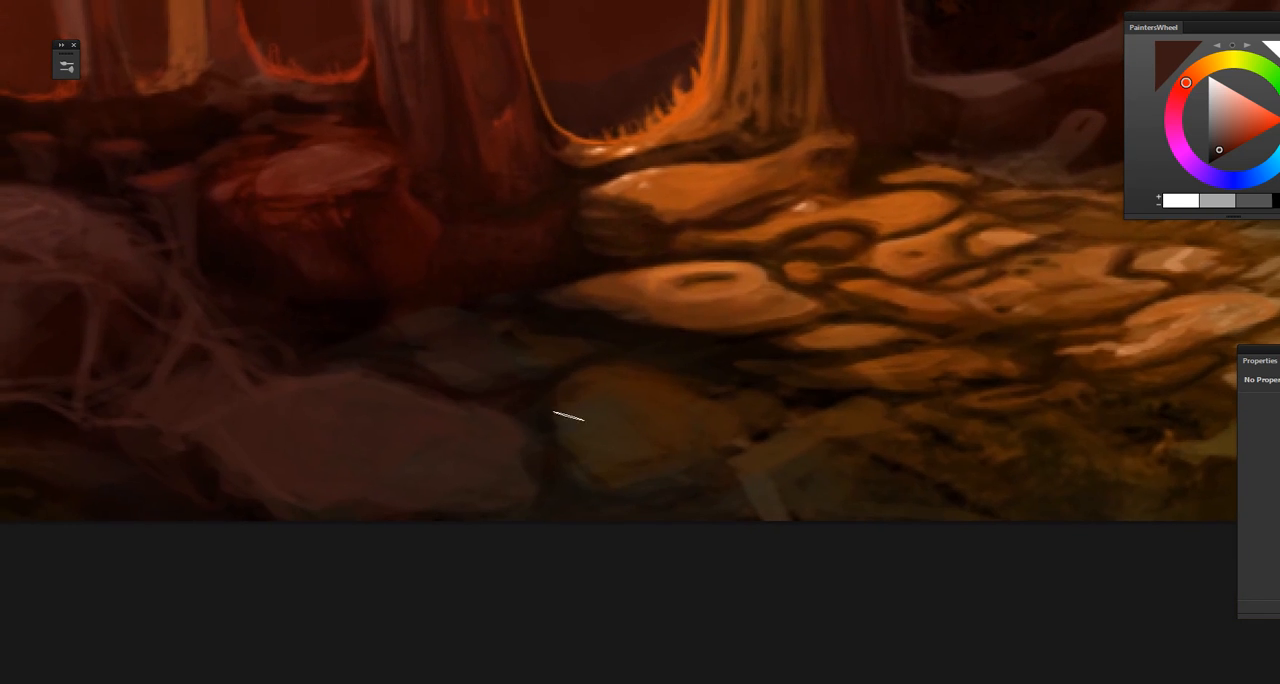
{"action": "left_click", "coordinate": [446, 363], "text": "alt"}
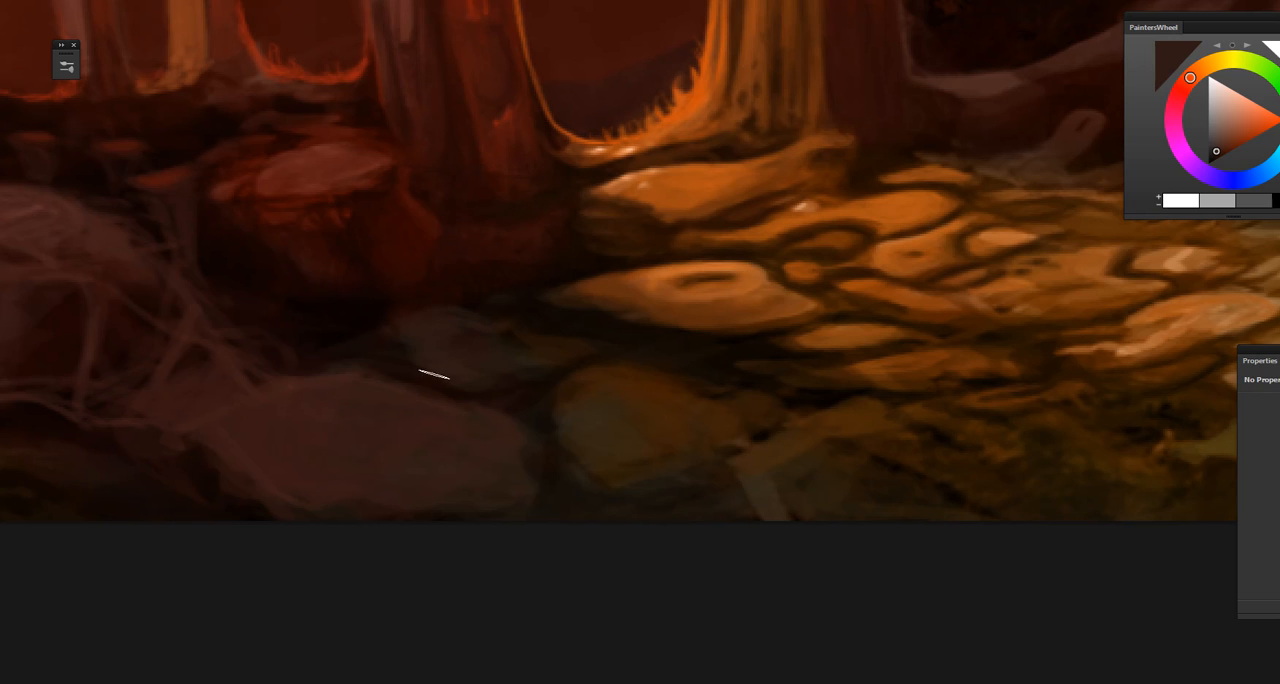
{"action": "left_click", "coordinate": [375, 340], "text": "alt"}
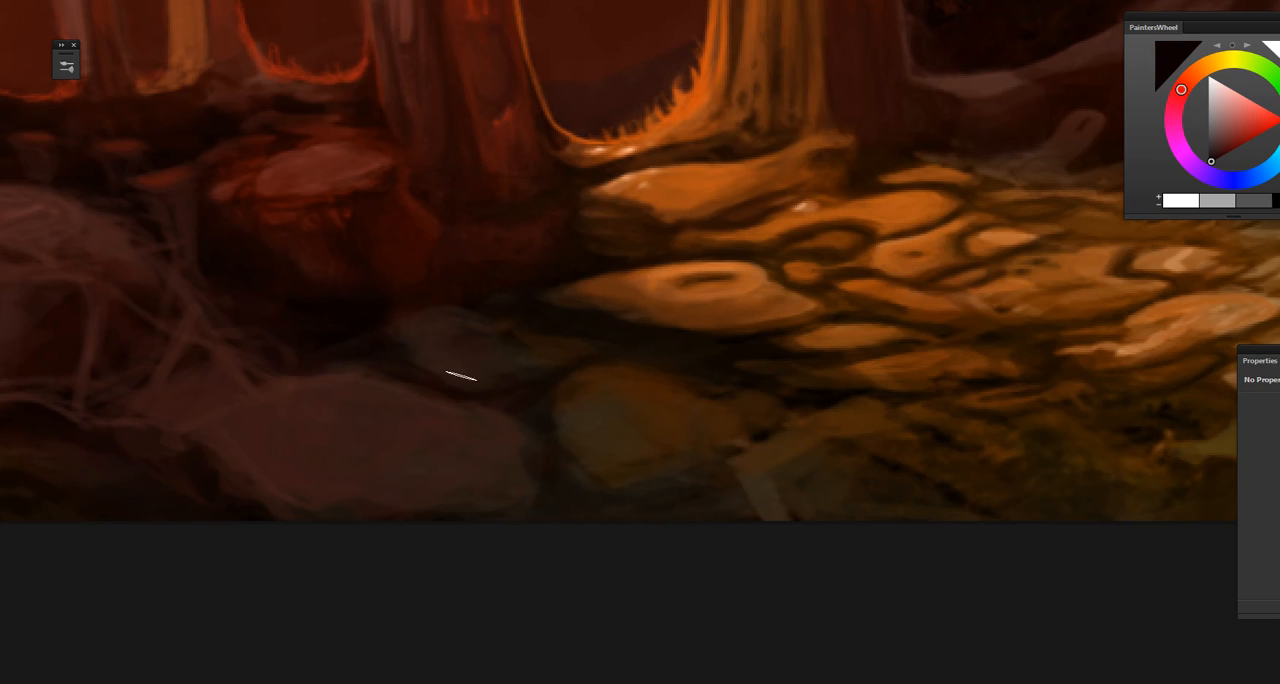
{"action": "left_click_drag", "start_coordinate": [457, 371], "coordinate": [440, 426]}
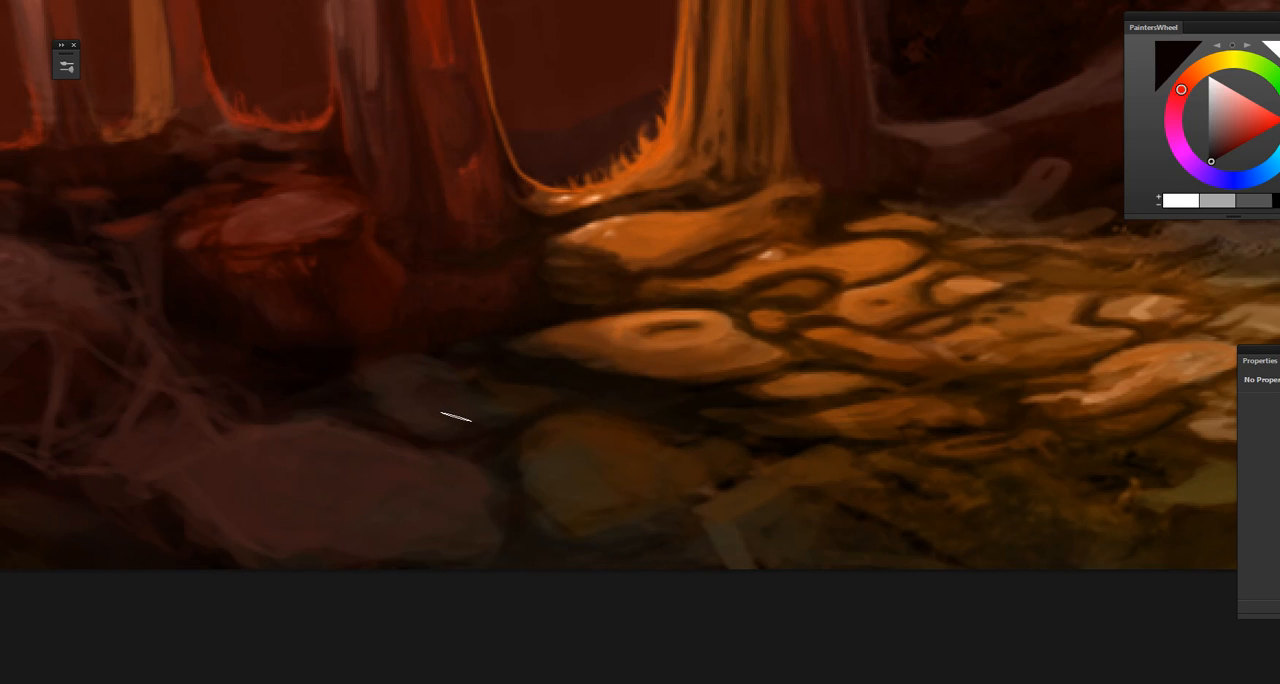
{"action": "left_click_drag", "start_coordinate": [467, 381], "coordinate": [608, 469]}
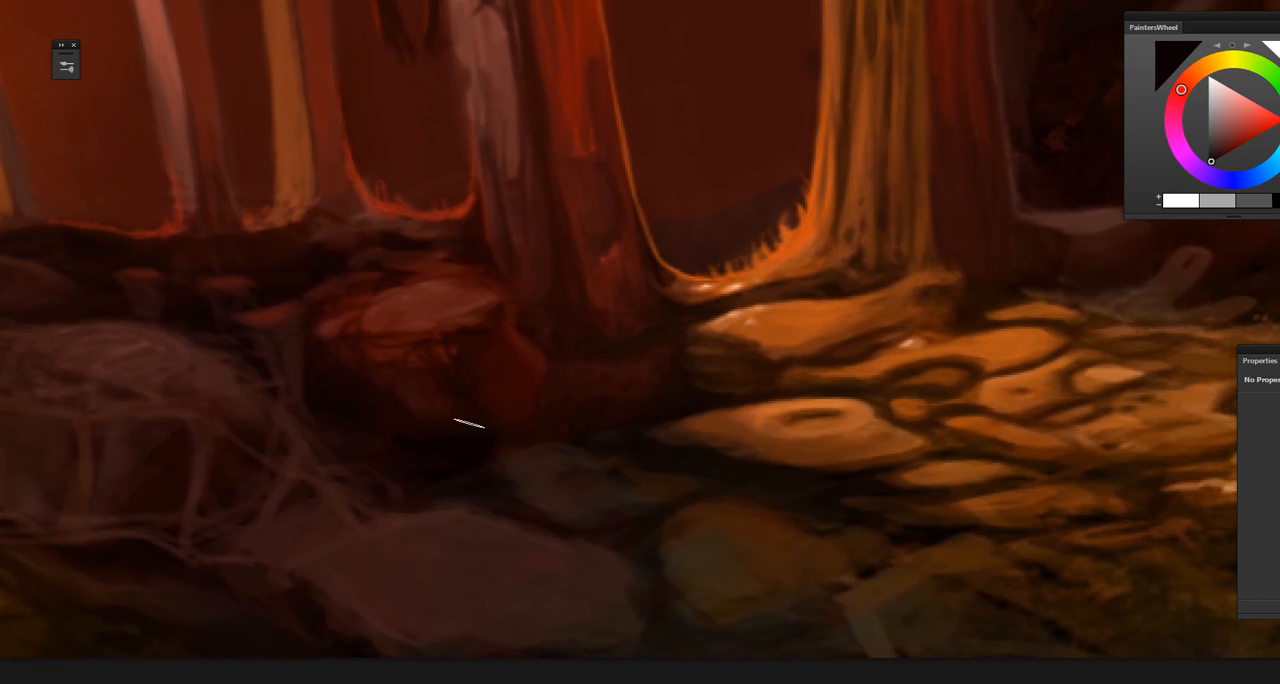
Step: Sample a dark olive-brown and deepen the shadow lines between the pale stones and the olive-green stones in the foreground
{"action": "key", "text": "ctrl+minus"}
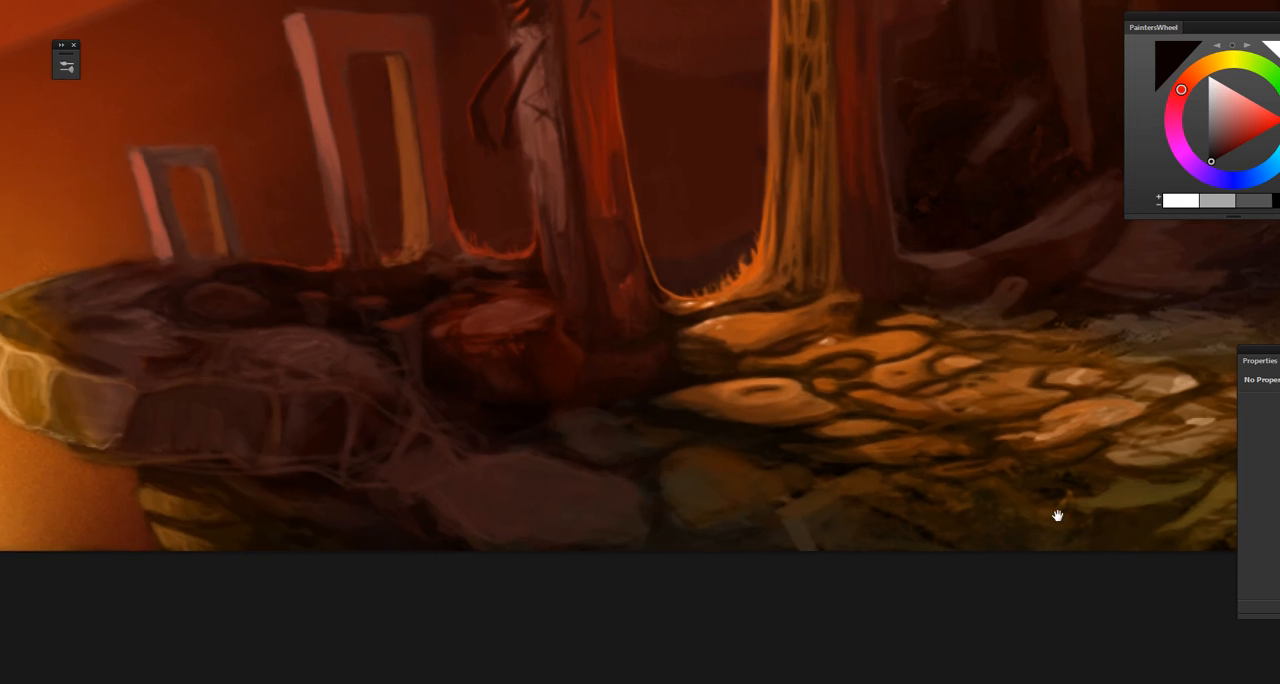
{"action": "left_click_drag", "start_coordinate": [1057, 514], "coordinate": [986, 497]}
{"action": "left_click_drag", "start_coordinate": [411, 374], "coordinate": [492, 447]}
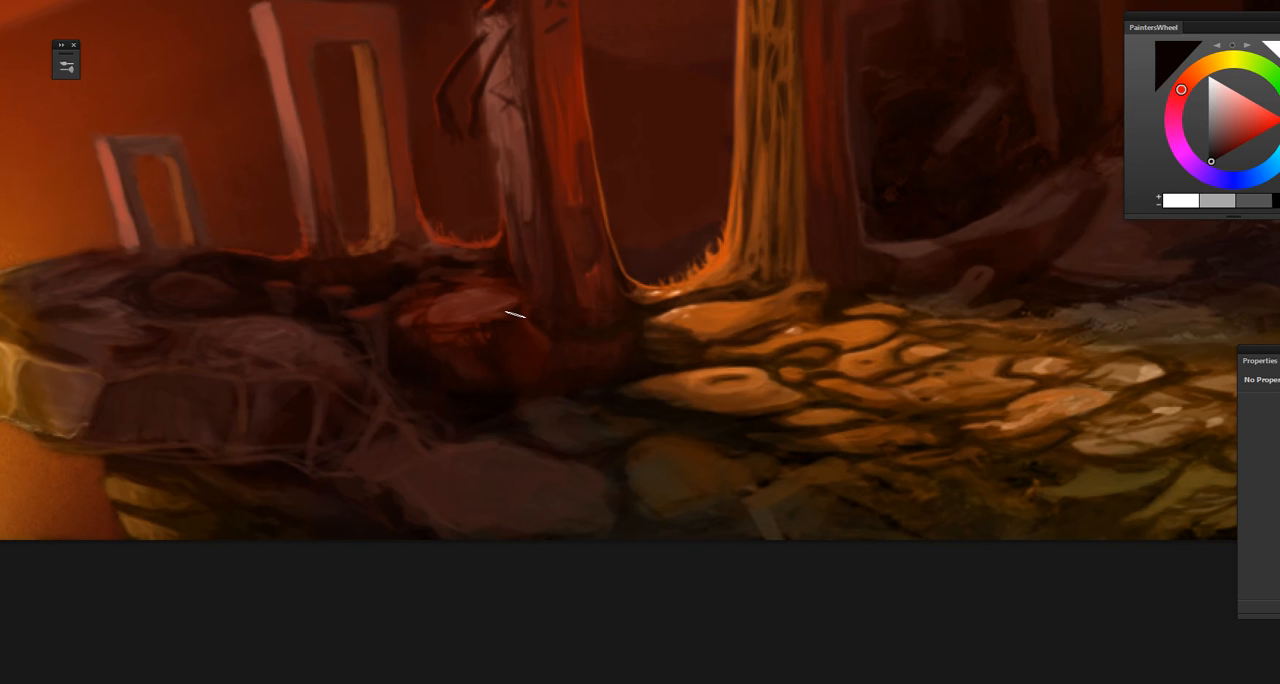
{"action": "left_click_drag", "start_coordinate": [622, 189], "coordinate": [443, 446]}
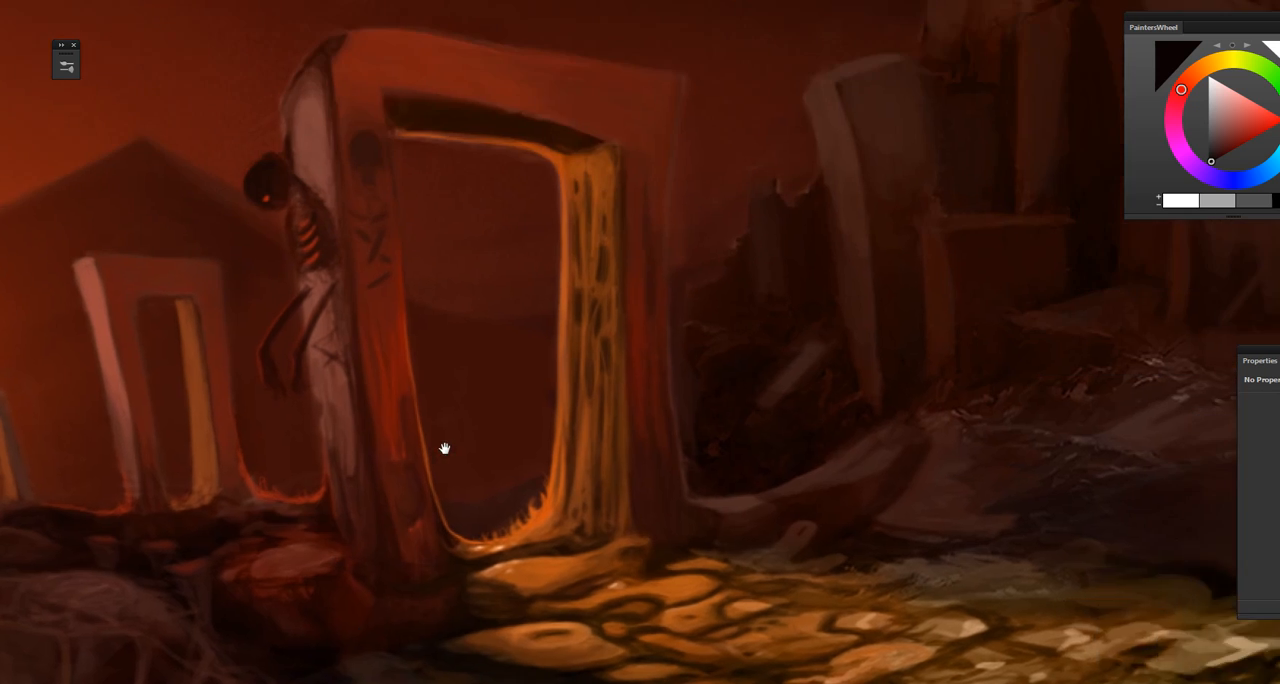
{"action": "left_click_drag", "start_coordinate": [752, 72], "coordinate": [566, 329]}
{"action": "left_click_drag", "start_coordinate": [623, 570], "coordinate": [548, 290]}
{"action": "left_click_drag", "start_coordinate": [518, 644], "coordinate": [464, 366]}
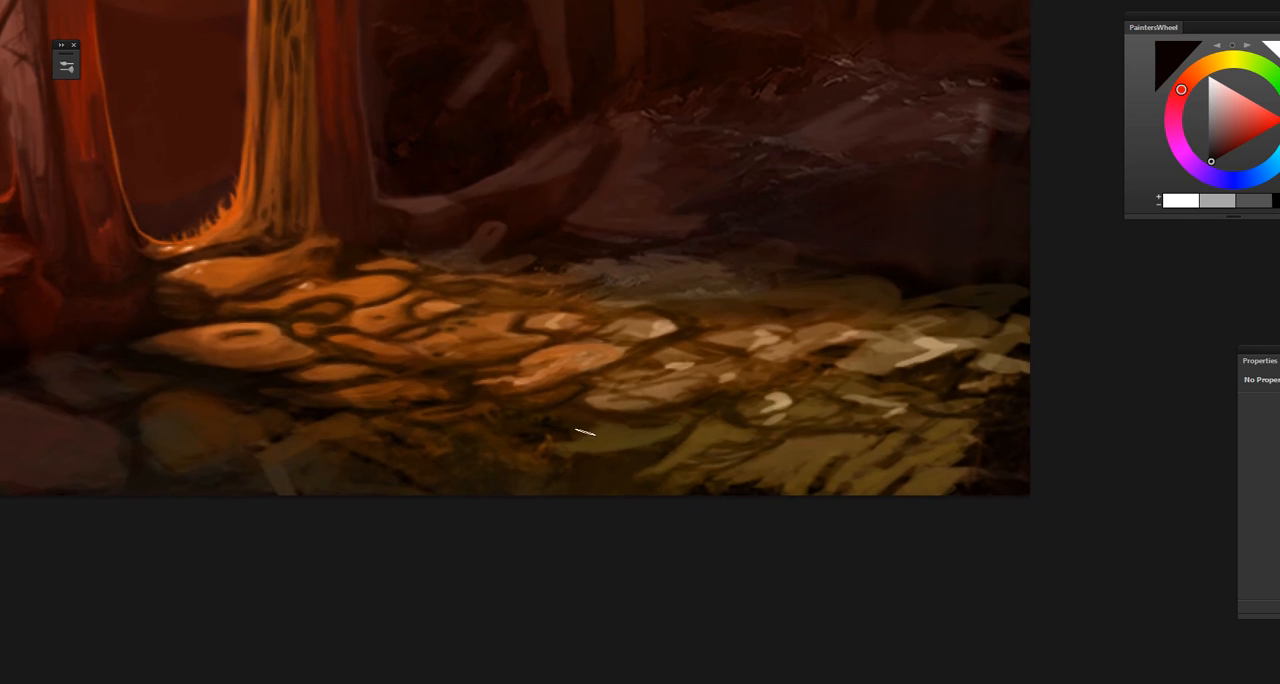
{"action": "left_click_drag", "start_coordinate": [674, 446], "coordinate": [652, 456]}
{"action": "key", "text": "ctrl+plus"}
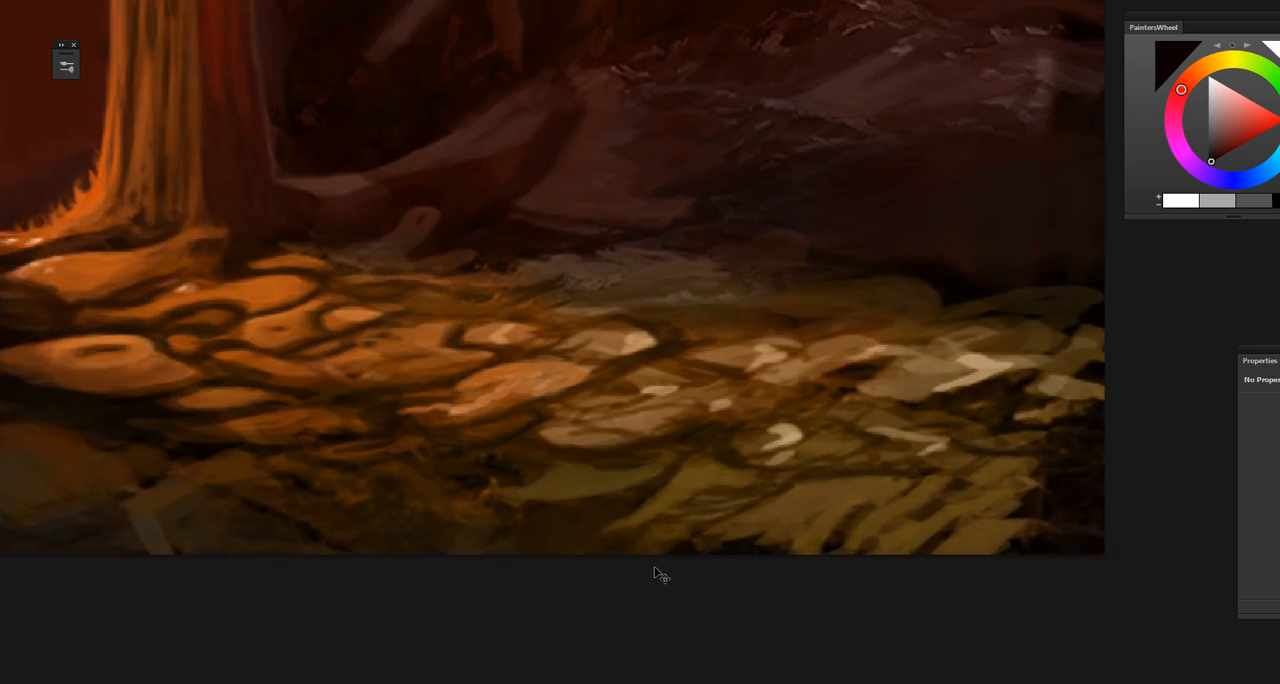
{"action": "left_click_drag", "start_coordinate": [633, 572], "coordinate": [636, 551]}
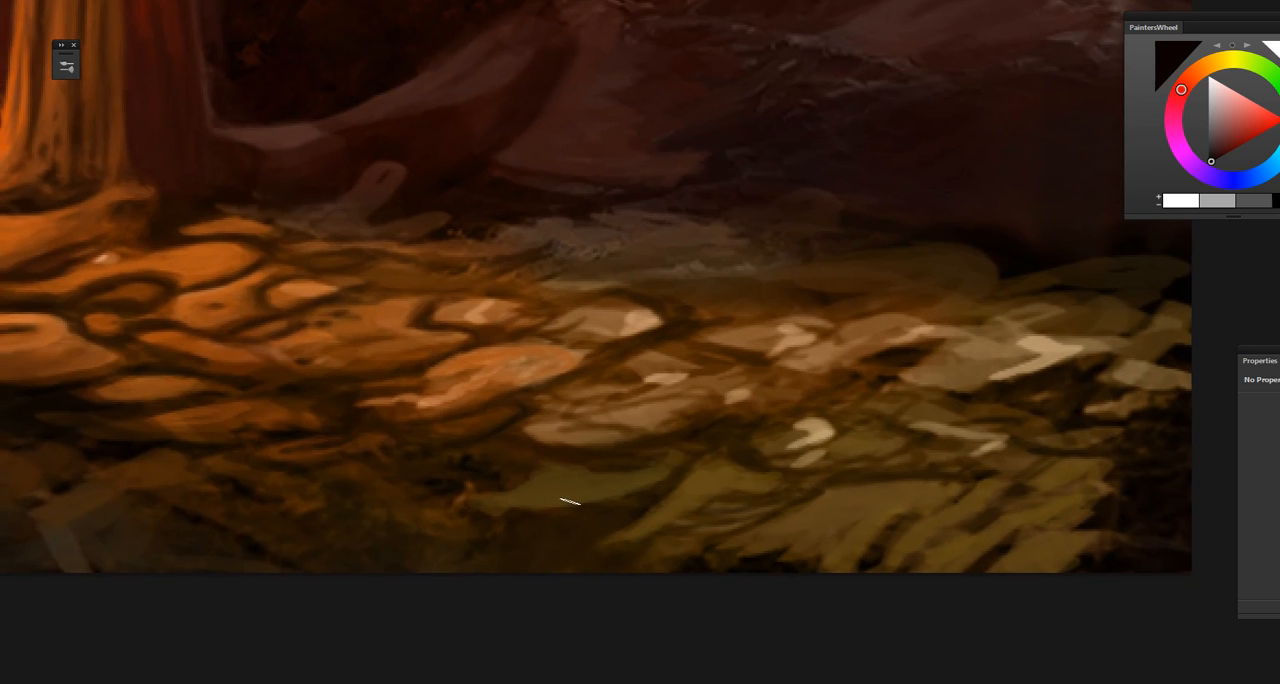
{"action": "left_click", "coordinate": [487, 468], "text": "alt"}
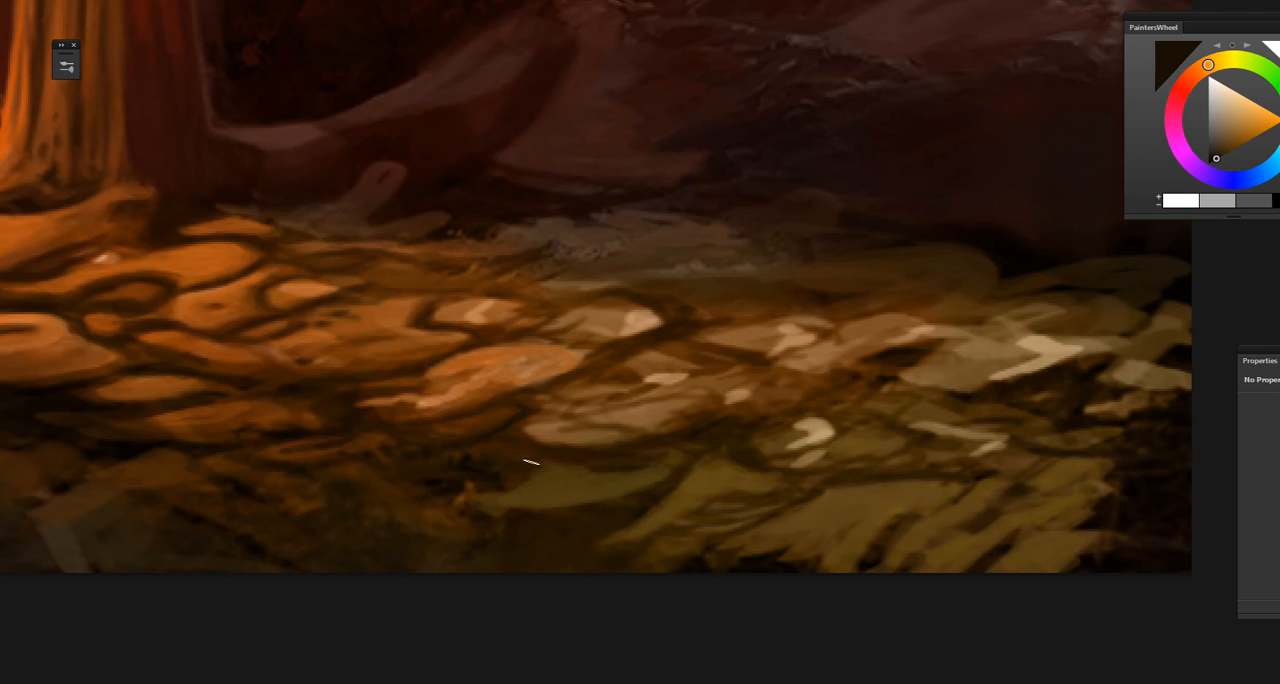
{"action": "left_click", "coordinate": [484, 466], "text": "alt"}
{"action": "left_click", "coordinate": [555, 465], "text": "alt"}
{"action": "left_click", "coordinate": [585, 462], "text": "alt"}
{"action": "left_click", "coordinate": [697, 437], "text": "alt"}
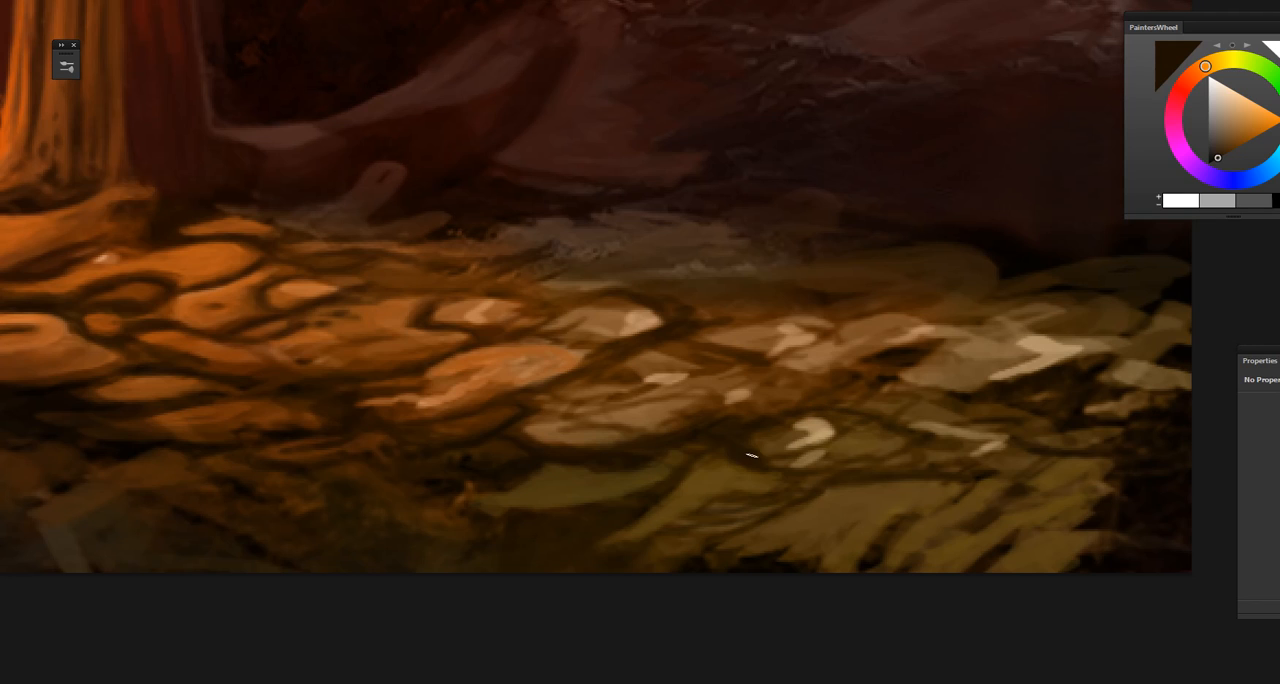
Step: Resample dark browns around the olive-green stone and darken the ground directly beneath it
{"action": "left_click", "coordinate": [646, 502], "text": "alt"}
{"action": "left_click_drag", "start_coordinate": [653, 561], "coordinate": [696, 517]}
{"action": "left_click", "coordinate": [690, 460], "text": "alt"}
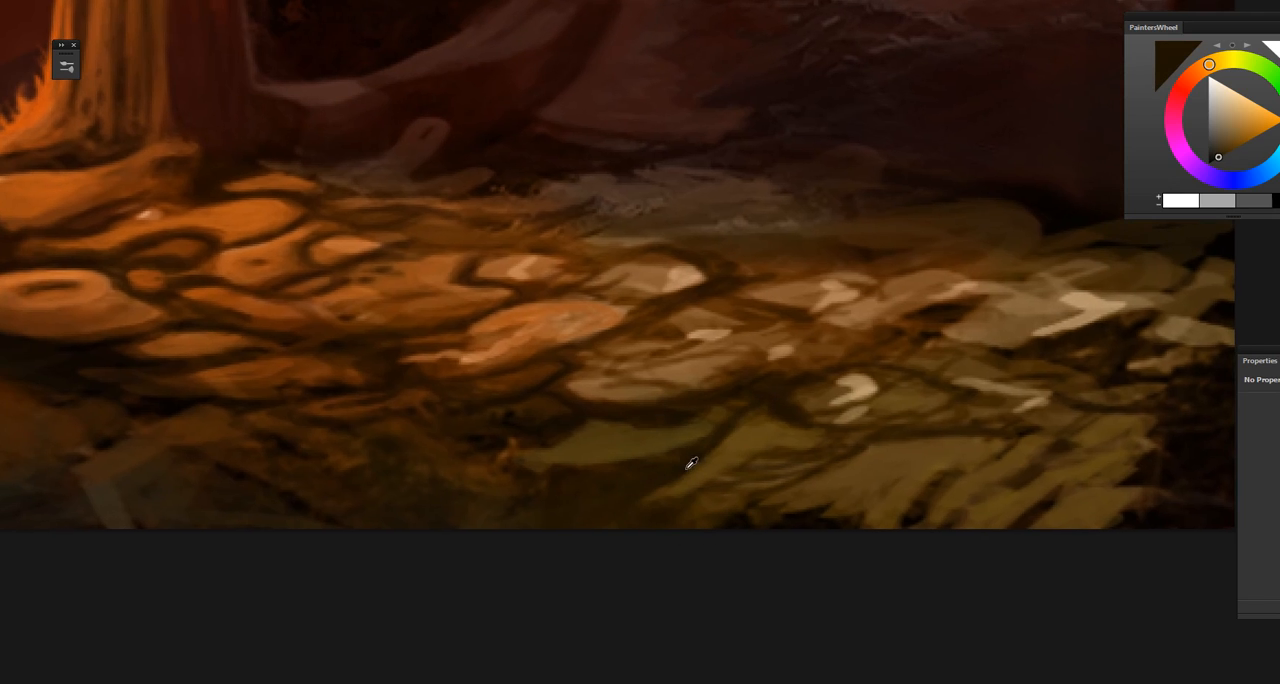
{"action": "left_click", "coordinate": [563, 480], "text": "alt"}
{"action": "left_click", "coordinate": [495, 435], "text": "alt"}
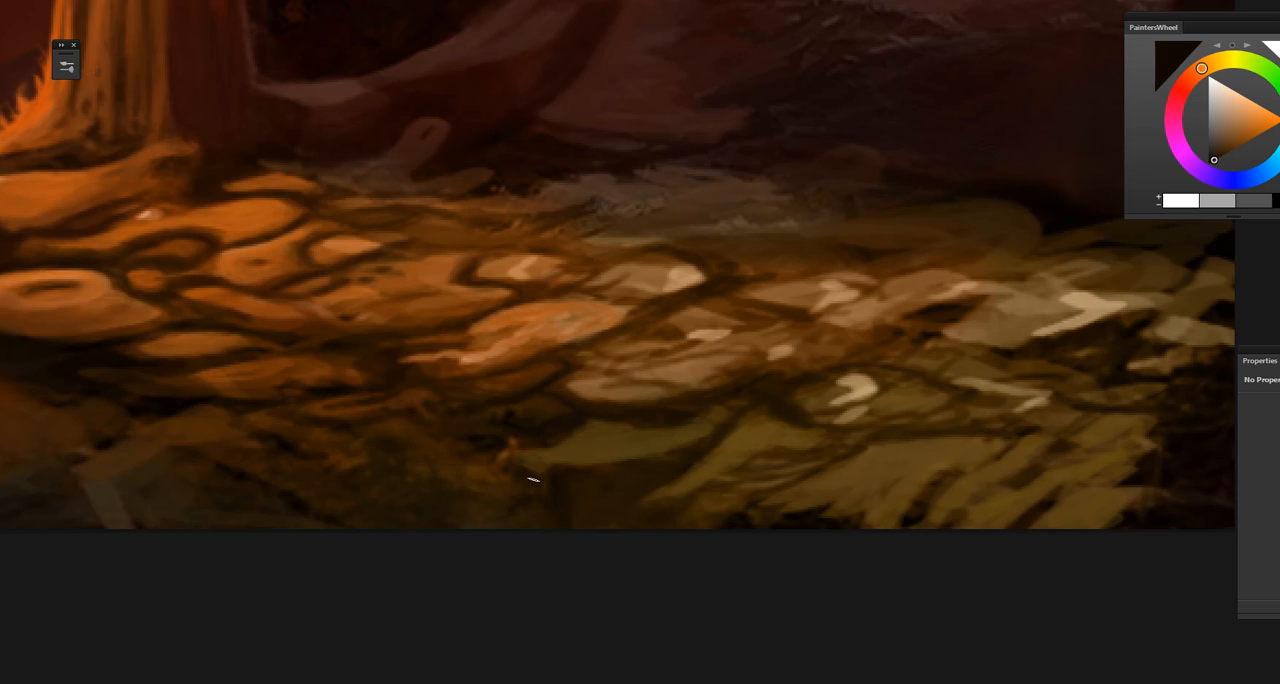
{"action": "left_click", "coordinate": [530, 476], "text": "alt"}
Step: Sample brown tones from the angular slab and the rounded olive-brown stone and touch up the stone's upper edge
{"action": "left_click_drag", "start_coordinate": [588, 551], "coordinate": [651, 554]}
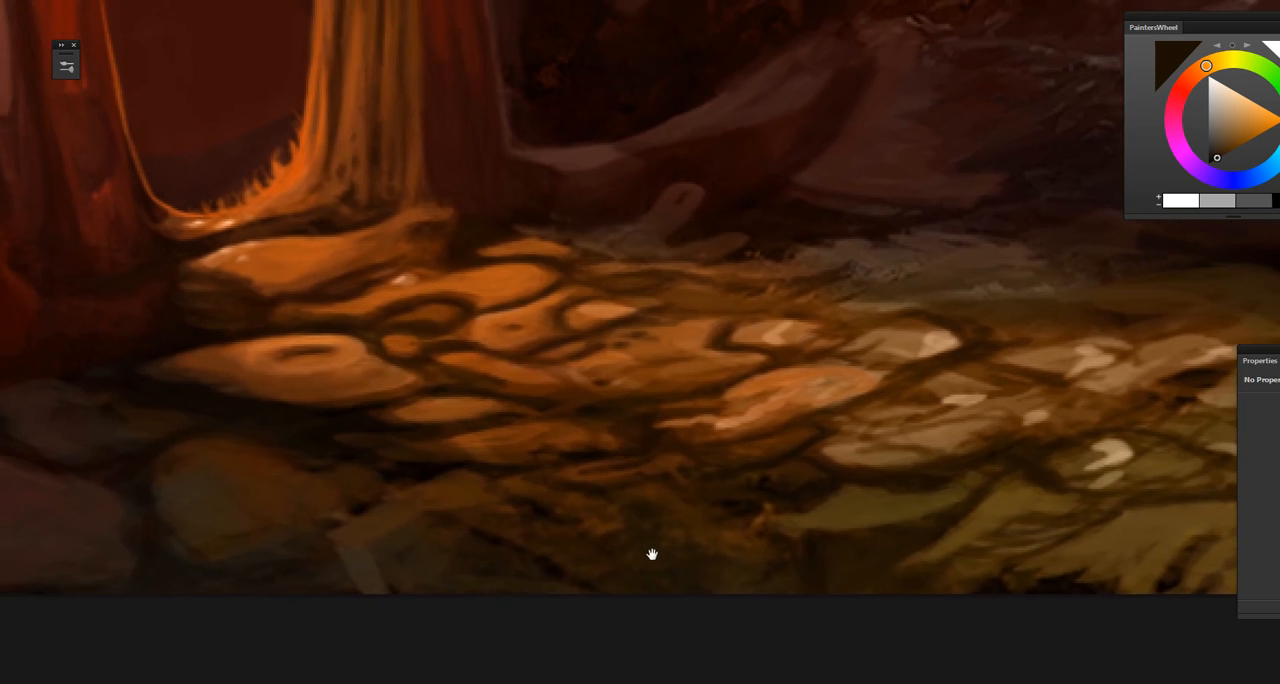
{"action": "left_click", "coordinate": [386, 520], "text": "alt"}
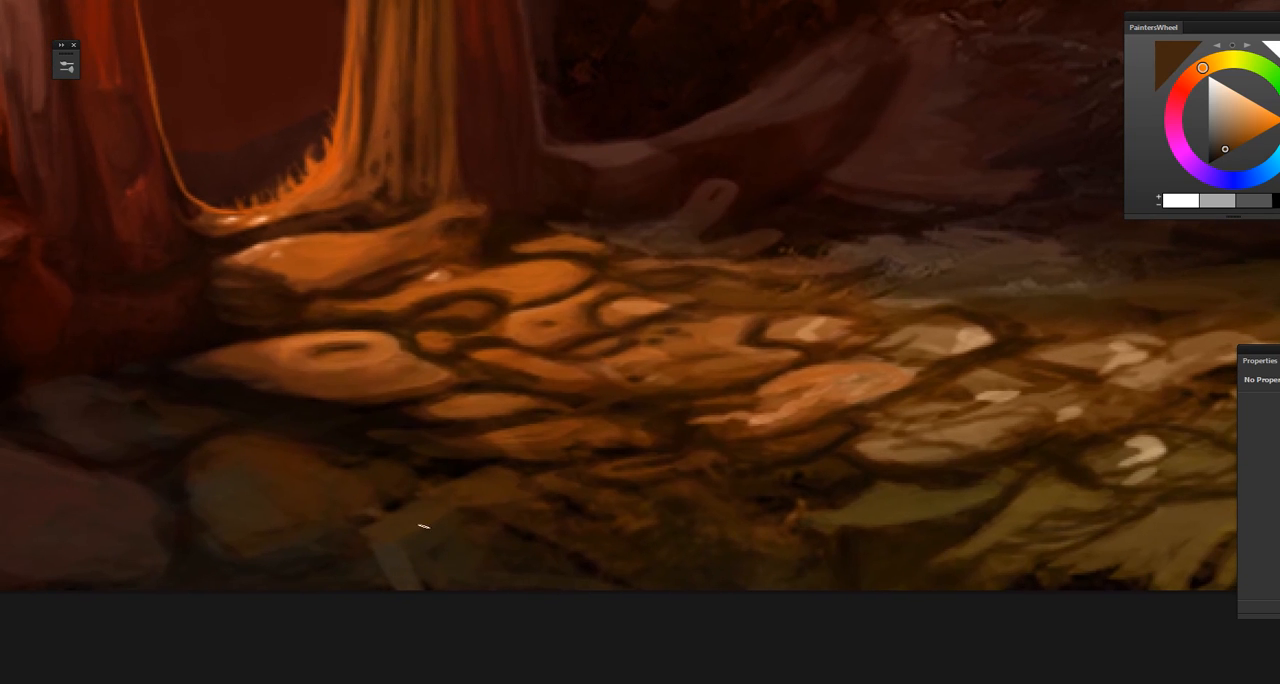
{"action": "left_click_drag", "start_coordinate": [424, 526], "coordinate": [586, 594]}
{"action": "left_click", "coordinate": [416, 470], "text": "alt"}
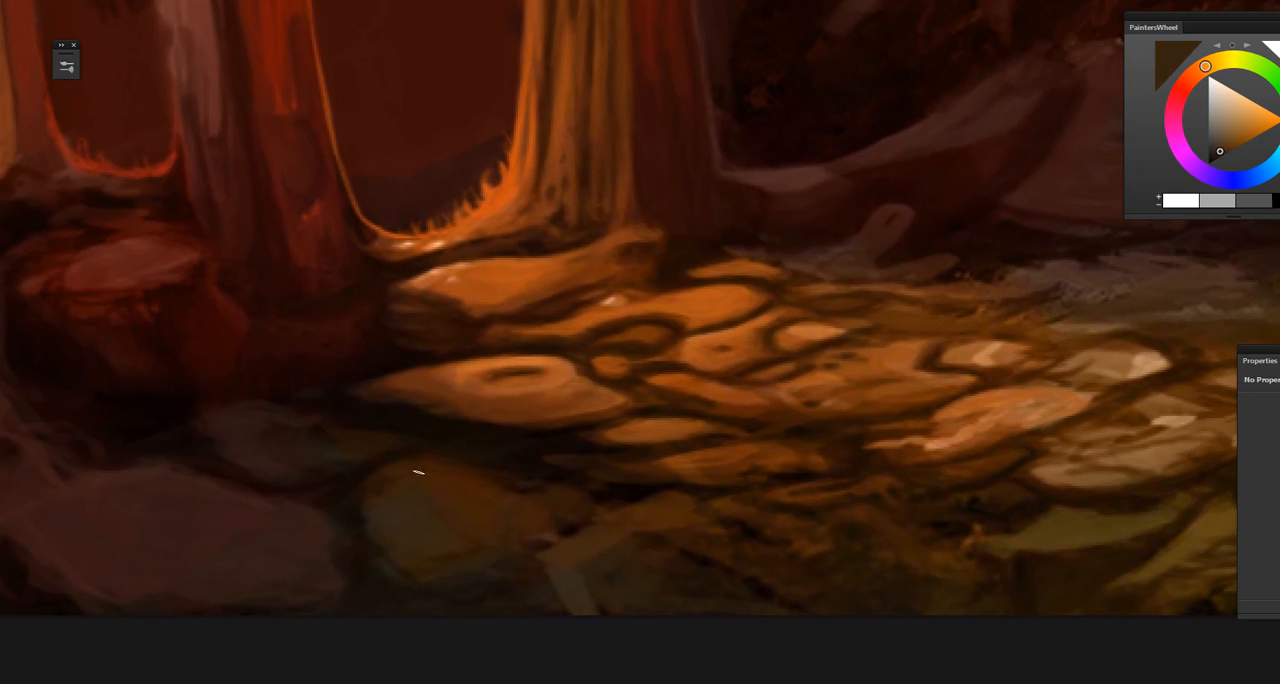
{"action": "left_click", "coordinate": [426, 466], "text": "alt"}
{"action": "left_click_drag", "start_coordinate": [466, 532], "coordinate": [574, 572]}
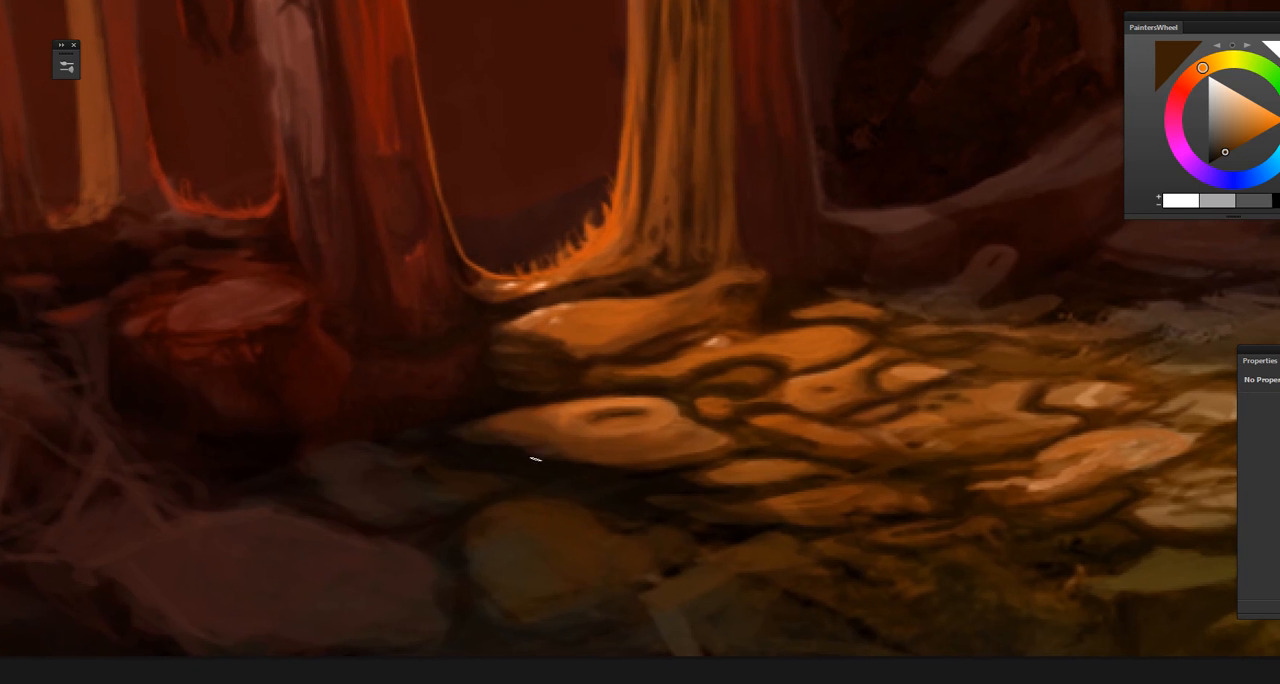
{"action": "left_click_drag", "start_coordinate": [471, 535], "coordinate": [563, 545]}
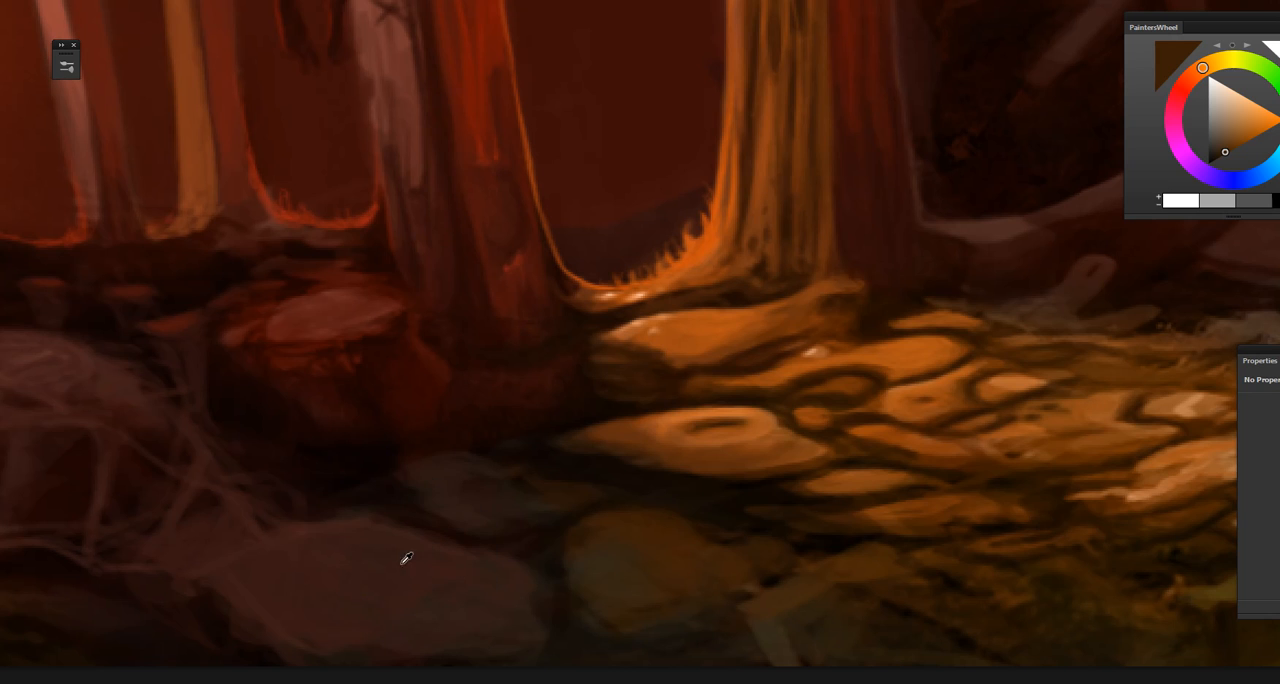
Step: Sample muted reddish brown from the large flat rock and soften its edge where the root-like lines join it
{"action": "left_click", "coordinate": [299, 563], "text": "alt"}
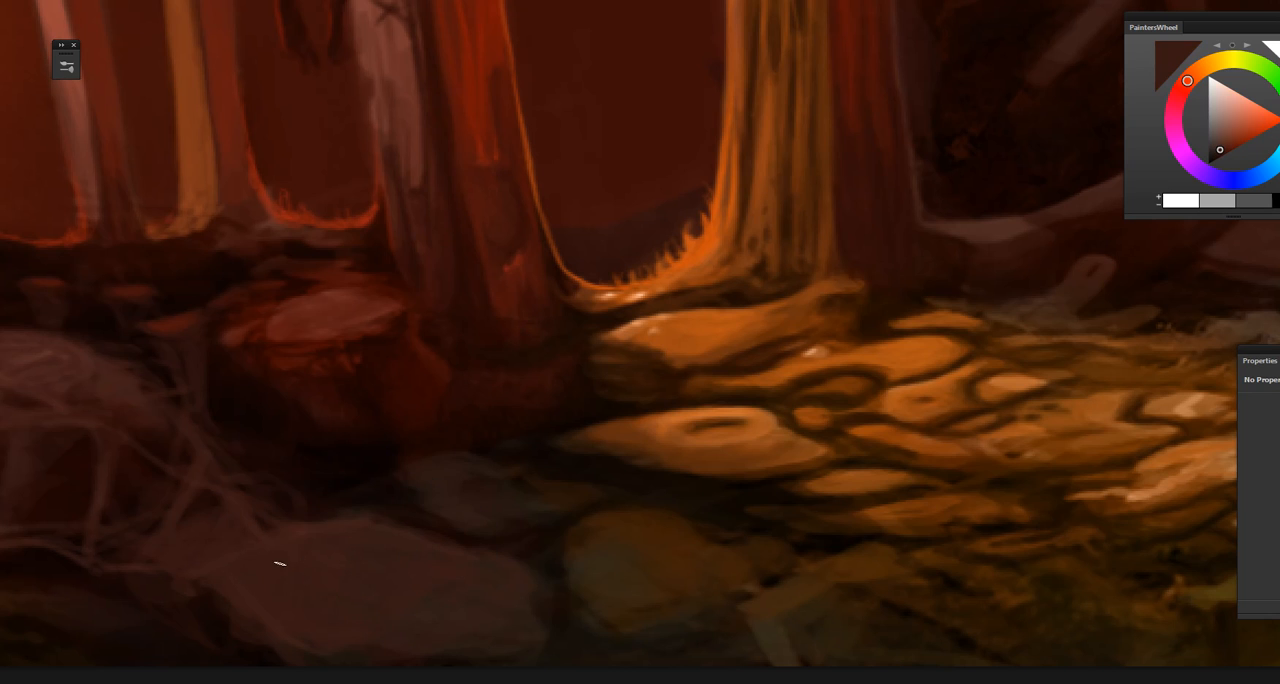
{"action": "left_click_drag", "start_coordinate": [308, 571], "coordinate": [408, 593]}
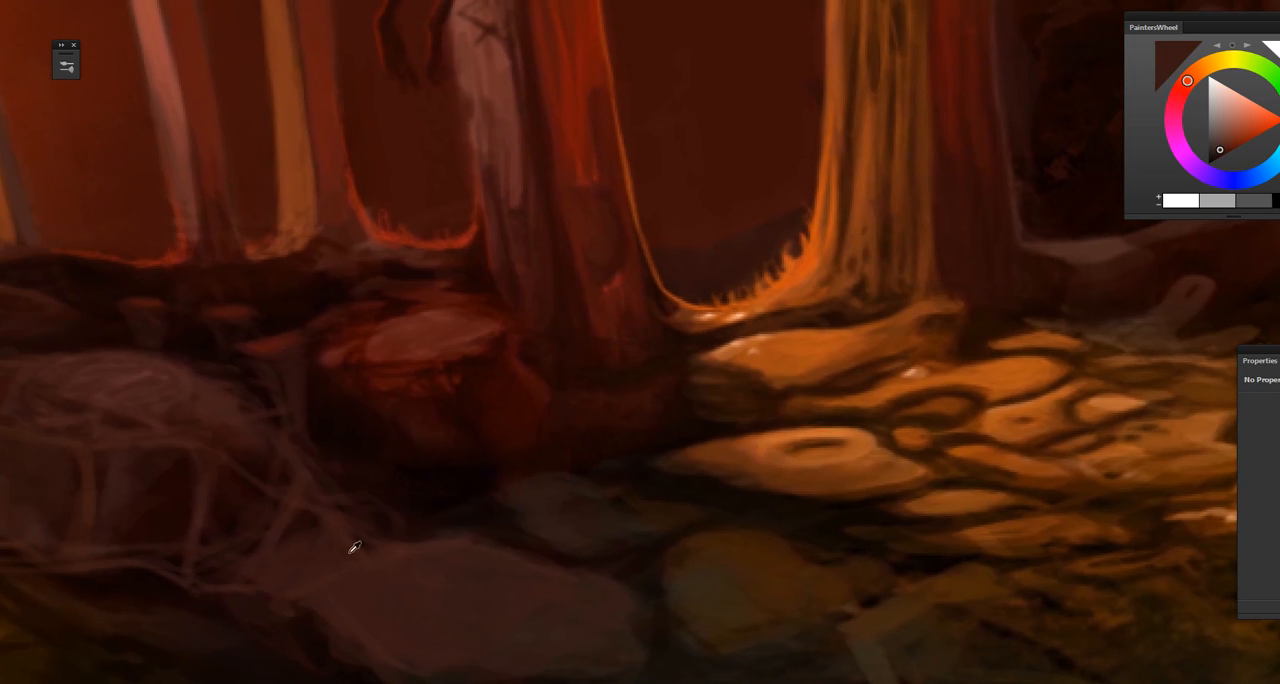
{"action": "left_click", "coordinate": [363, 558], "text": "alt"}
{"action": "left_click_drag", "start_coordinate": [427, 583], "coordinate": [549, 566]}
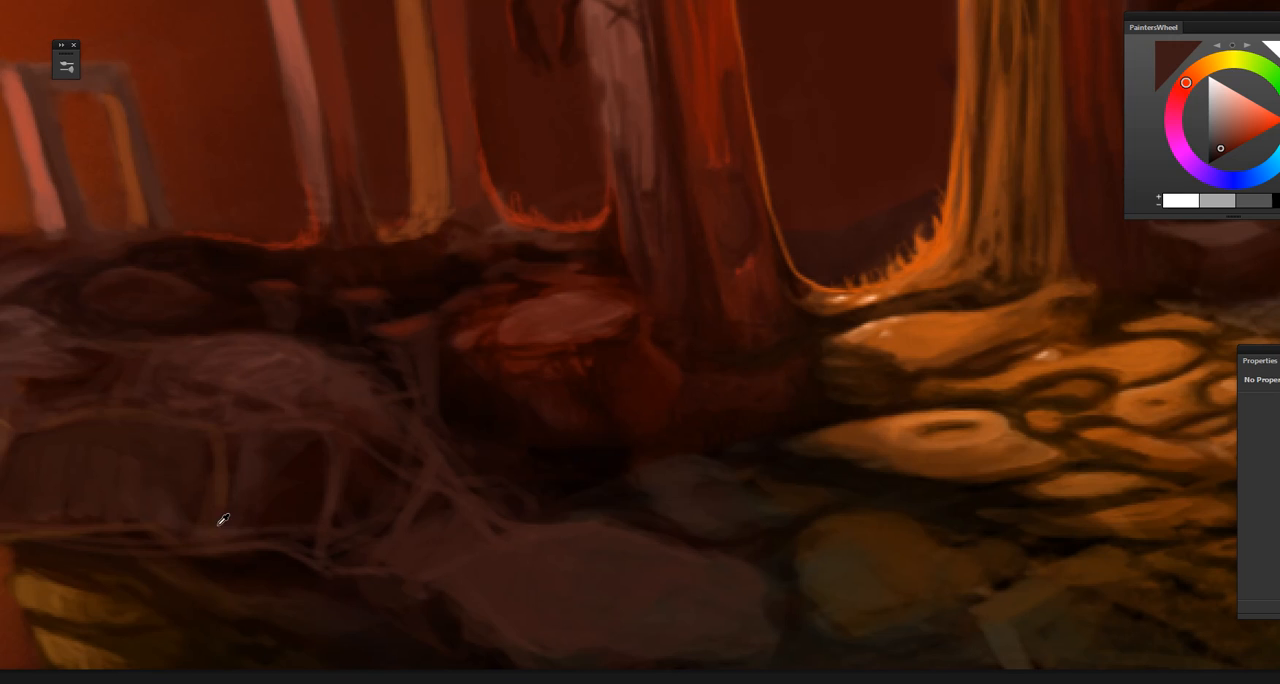
Step: Sample dark reddish browns from the ledge's front face and paint over its vertical streaks to form shaded stone facets
{"action": "left_click", "coordinate": [219, 525], "text": "alt"}
{"action": "left_click", "coordinate": [220, 477], "text": "alt"}
{"action": "left_click", "coordinate": [230, 459], "text": "alt"}
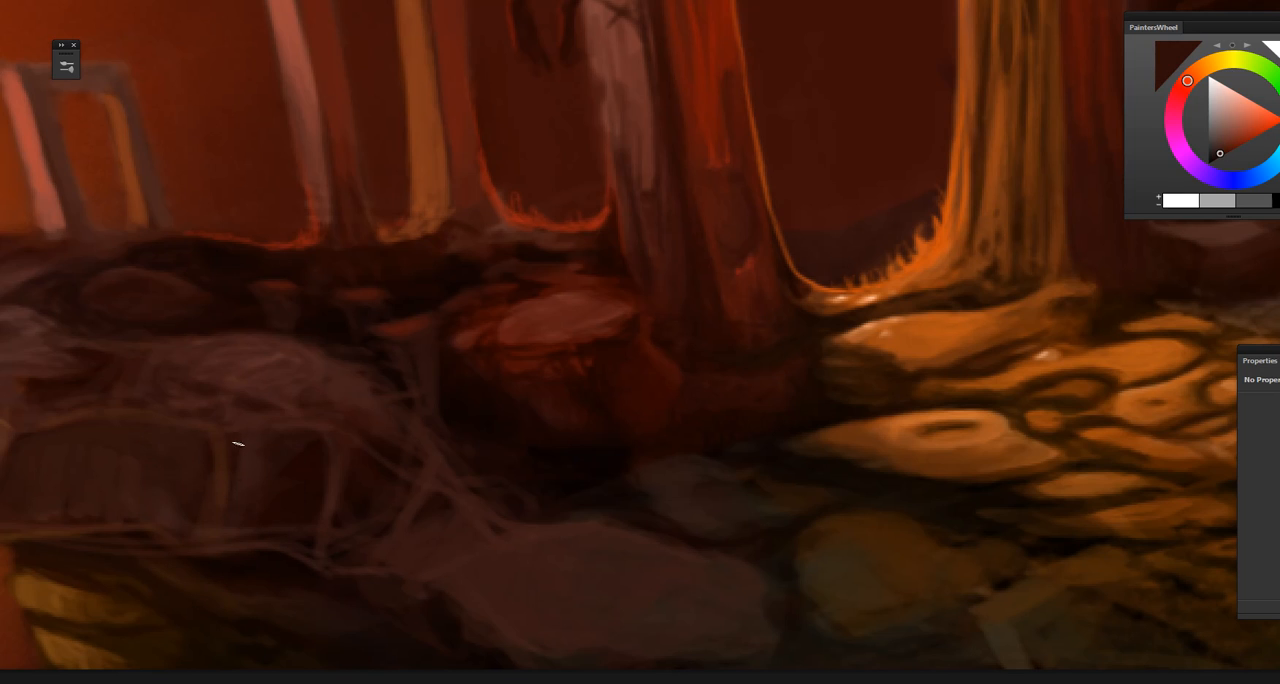
{"action": "left_click", "coordinate": [212, 458], "text": "alt"}
{"action": "left_click_drag", "start_coordinate": [326, 518], "coordinate": [523, 533]}
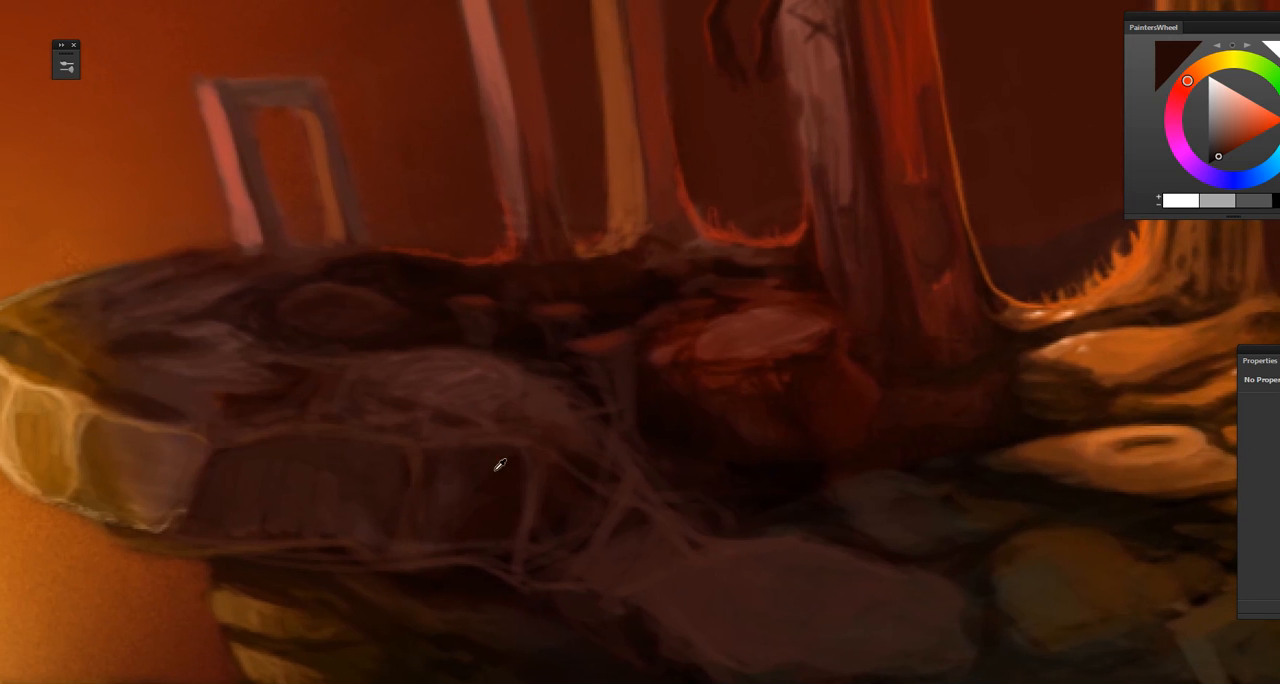
{"action": "left_click", "coordinate": [213, 450], "text": "alt"}
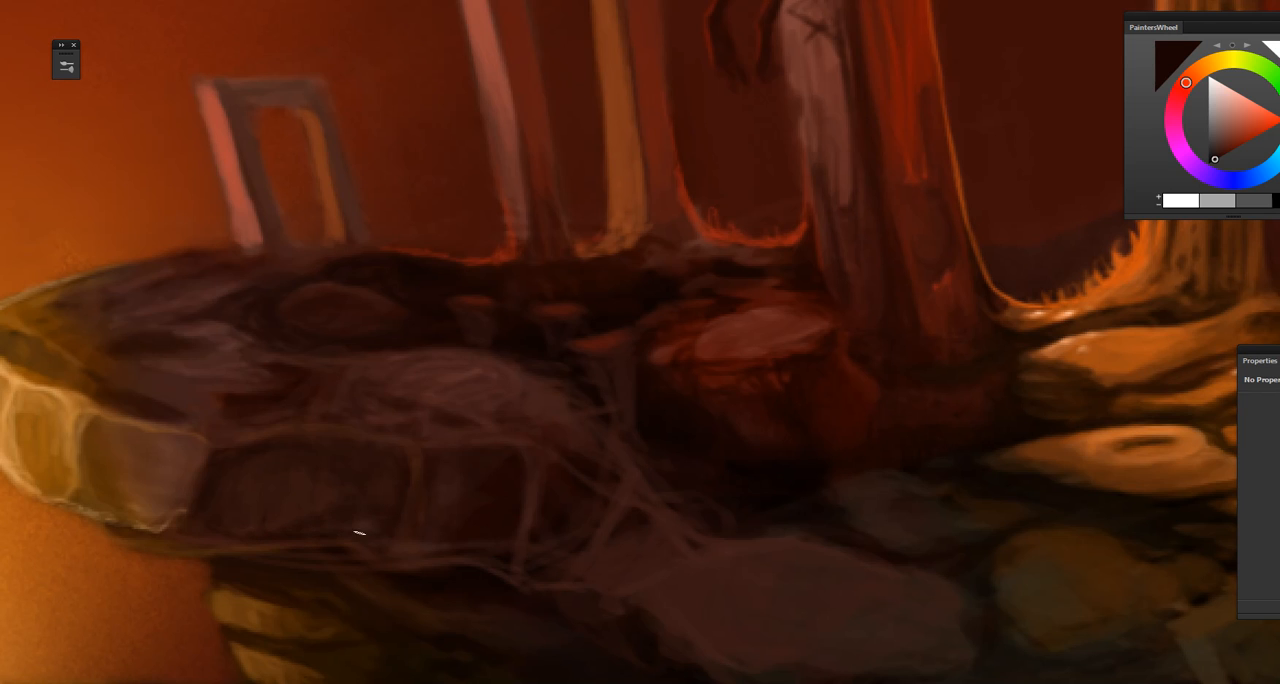
{"action": "left_click_drag", "start_coordinate": [394, 557], "coordinate": [528, 566]}
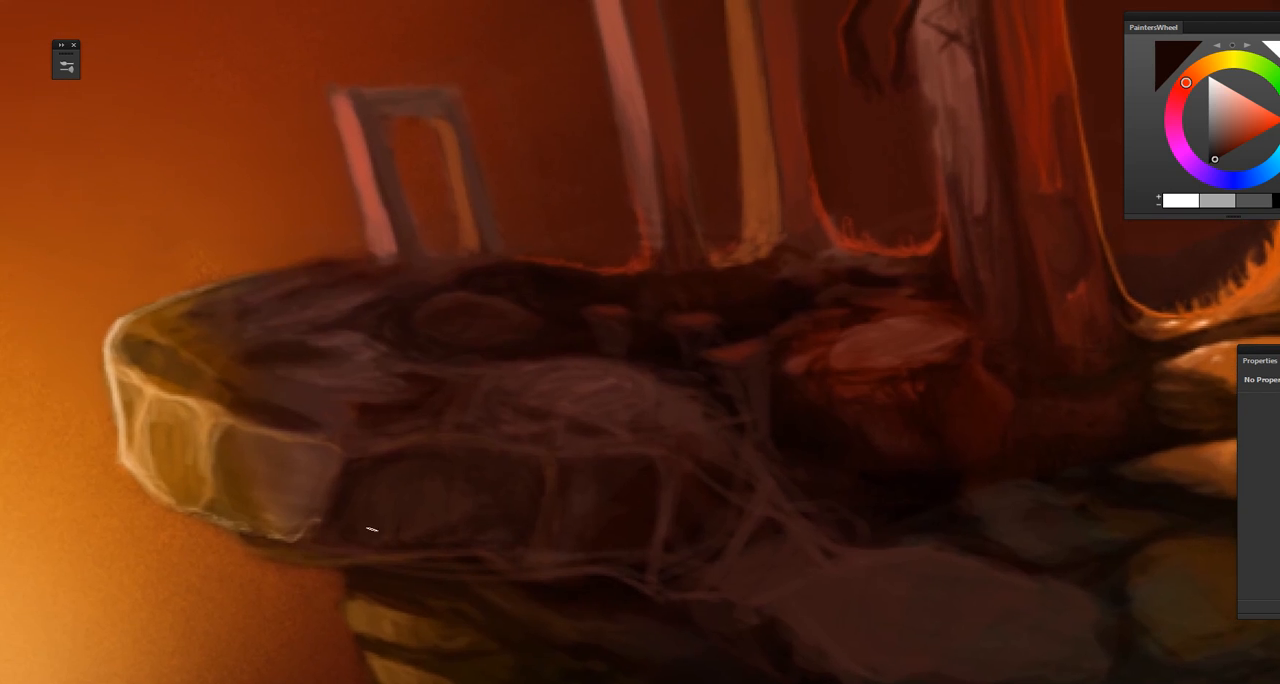
Step: Sample dark reddish browns and ochre from the ledge's front and blend the lit facet into the neighbouring shaded facet
{"action": "left_click", "coordinate": [342, 495], "text": "alt"}
{"action": "left_click", "coordinate": [325, 455], "text": "alt"}
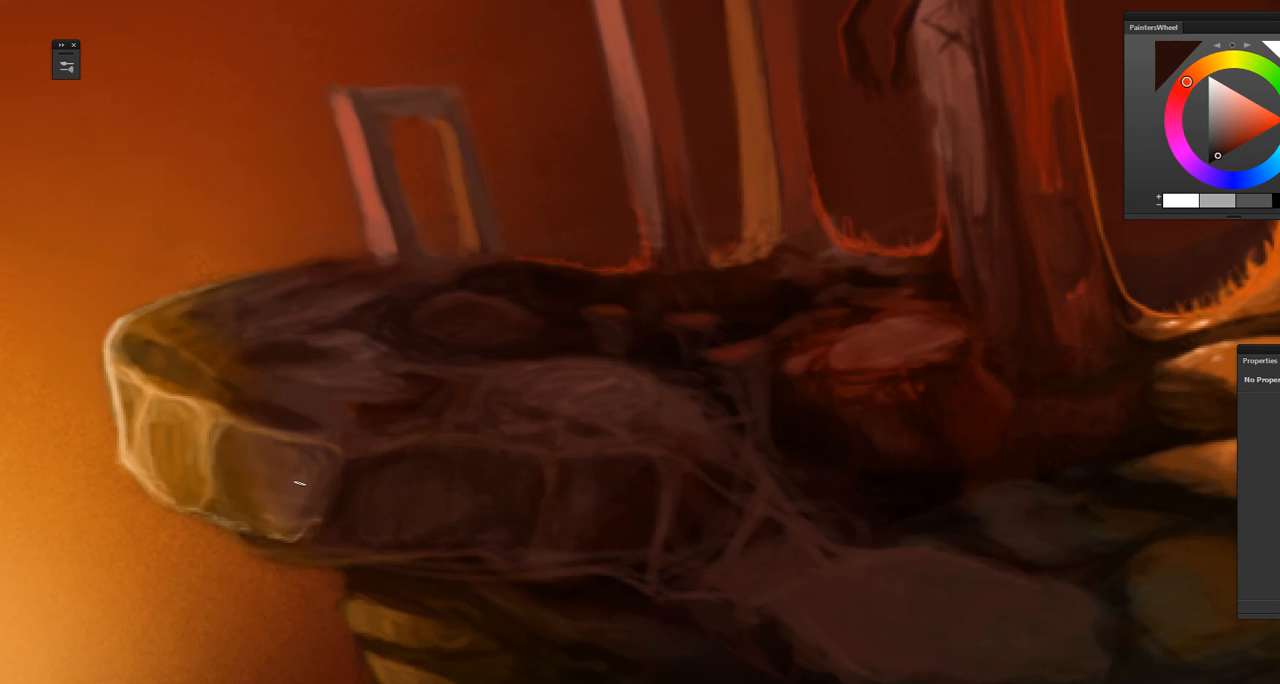
{"action": "left_click", "coordinate": [269, 496], "text": "alt"}
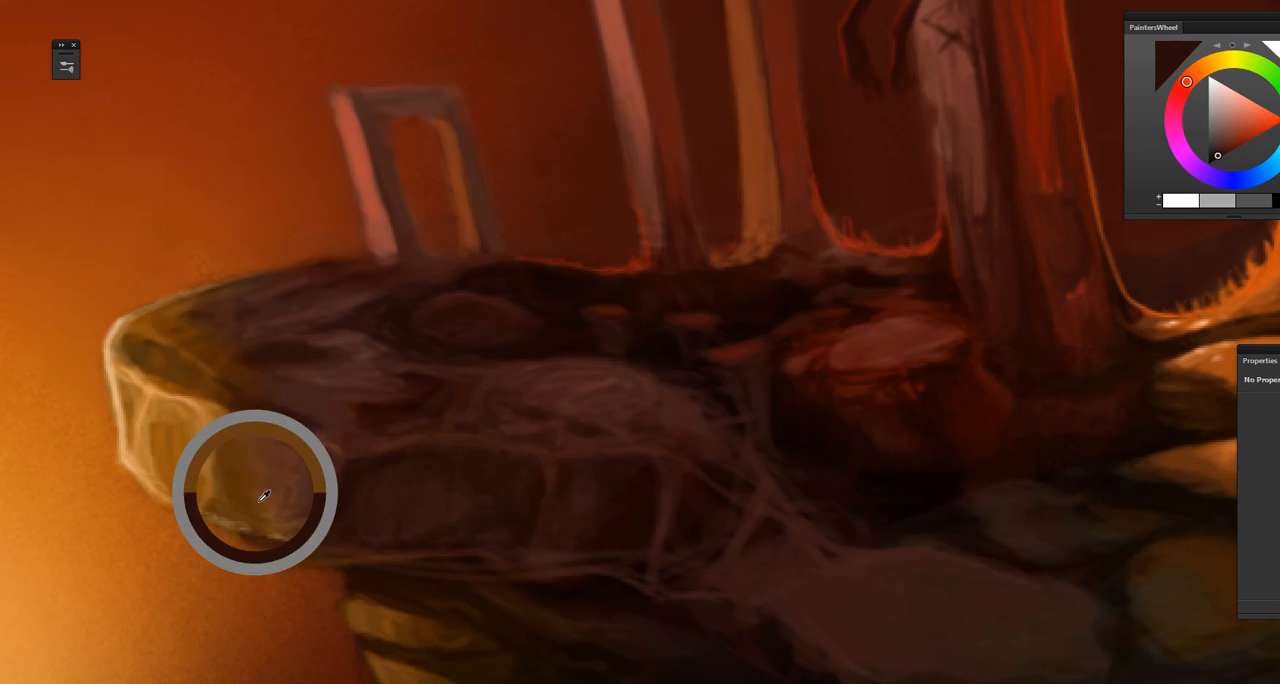
{"action": "left_click_drag", "start_coordinate": [339, 549], "coordinate": [369, 567]}
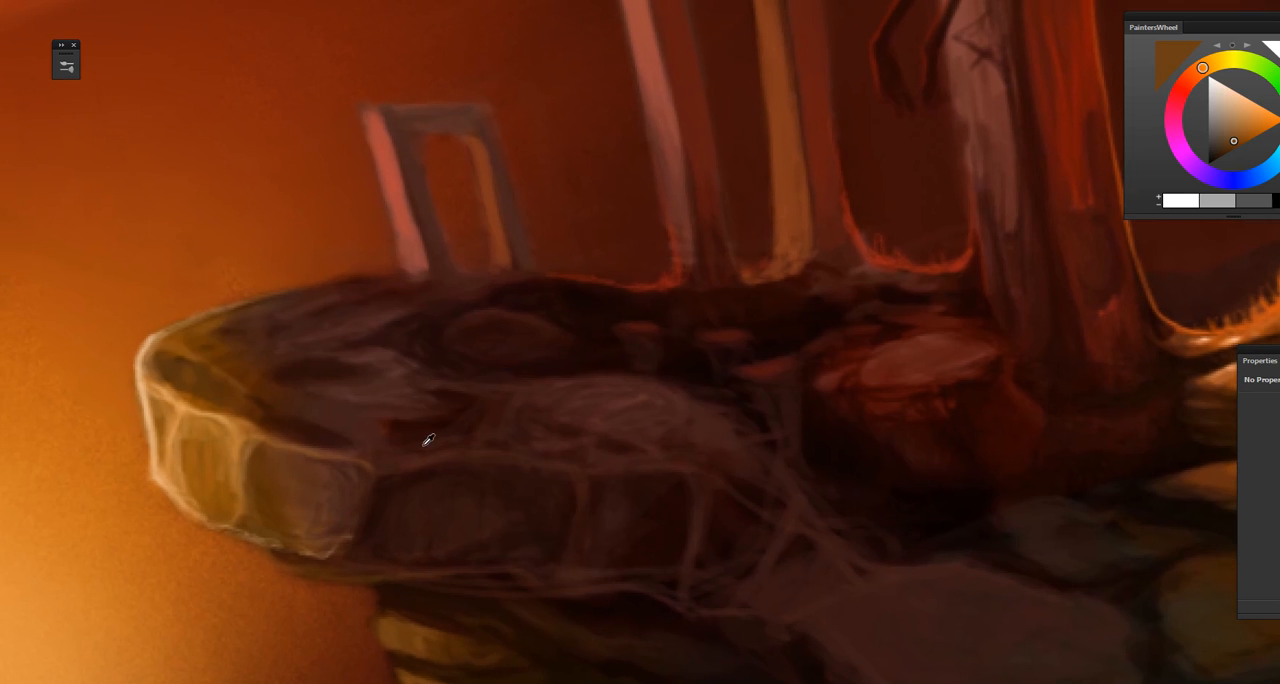
{"action": "left_click", "coordinate": [399, 434], "text": "alt"}
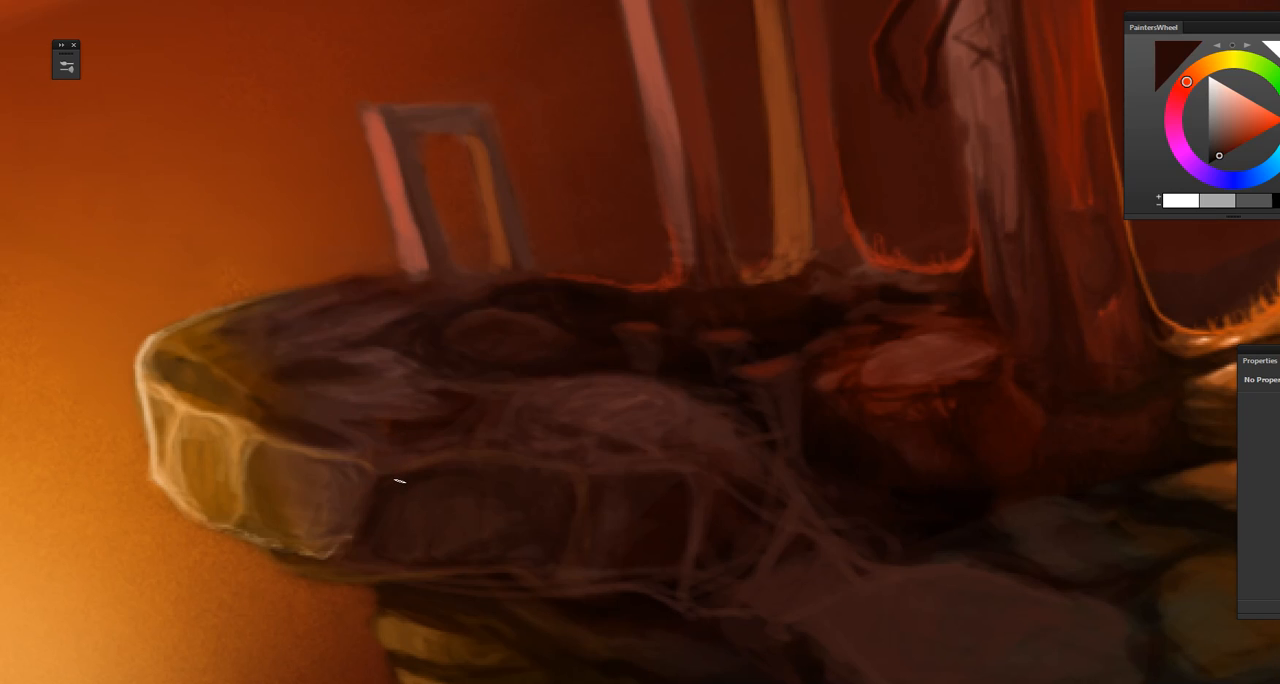
{"action": "left_click_drag", "start_coordinate": [414, 466], "coordinate": [423, 534]}
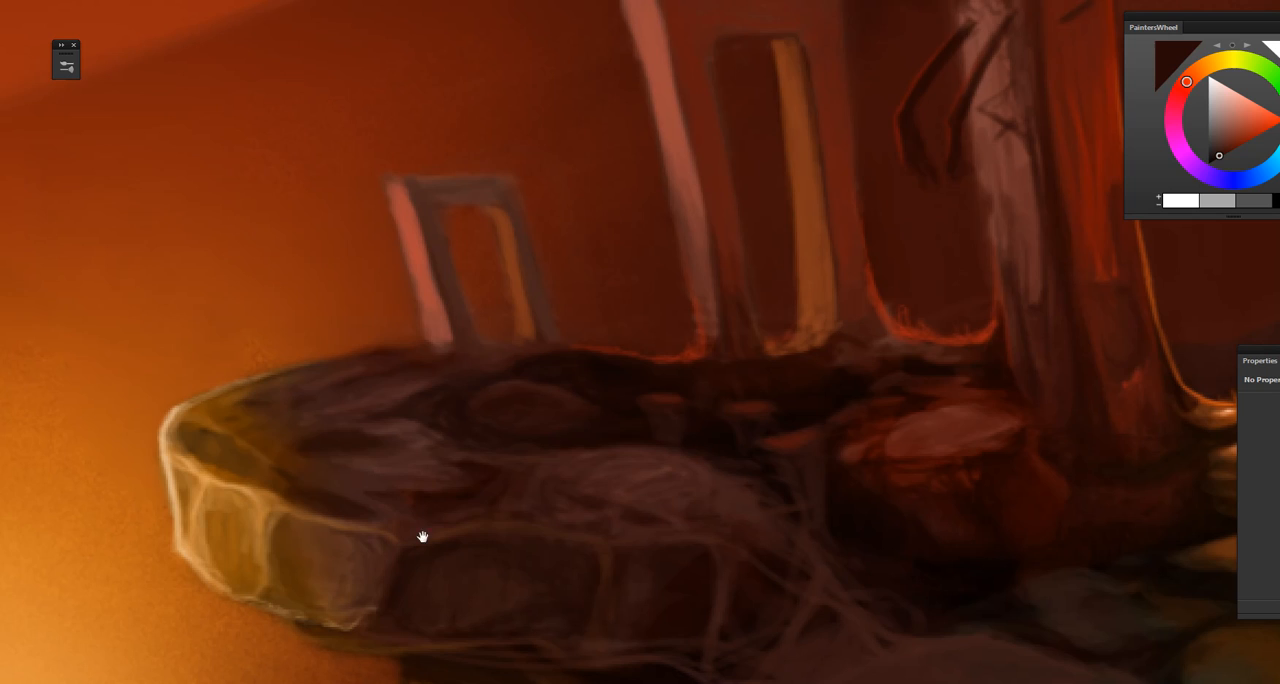
Step: Sample dark golden brown and ochre from the ledge's tip and touch up the hollow and upper surface there
{"action": "left_click", "coordinate": [207, 424], "text": "alt"}
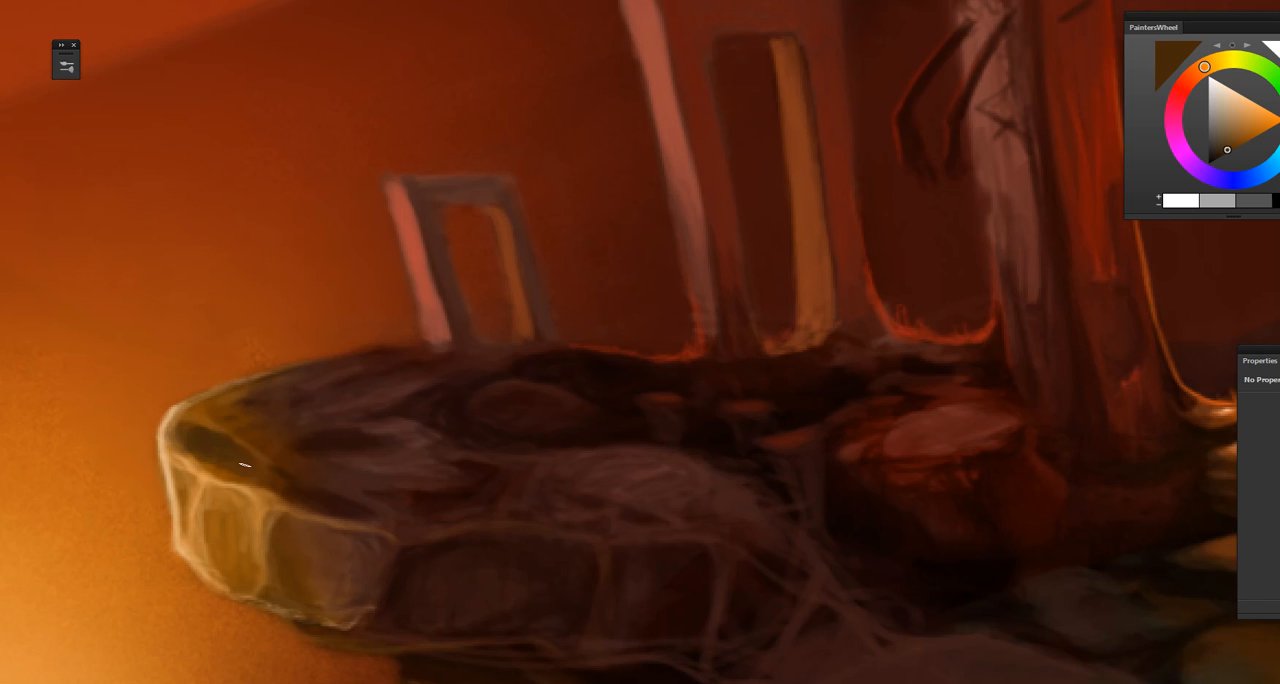
{"action": "left_click_drag", "start_coordinate": [297, 495], "coordinate": [263, 522]}
{"action": "left_click", "coordinate": [187, 427], "text": "alt"}
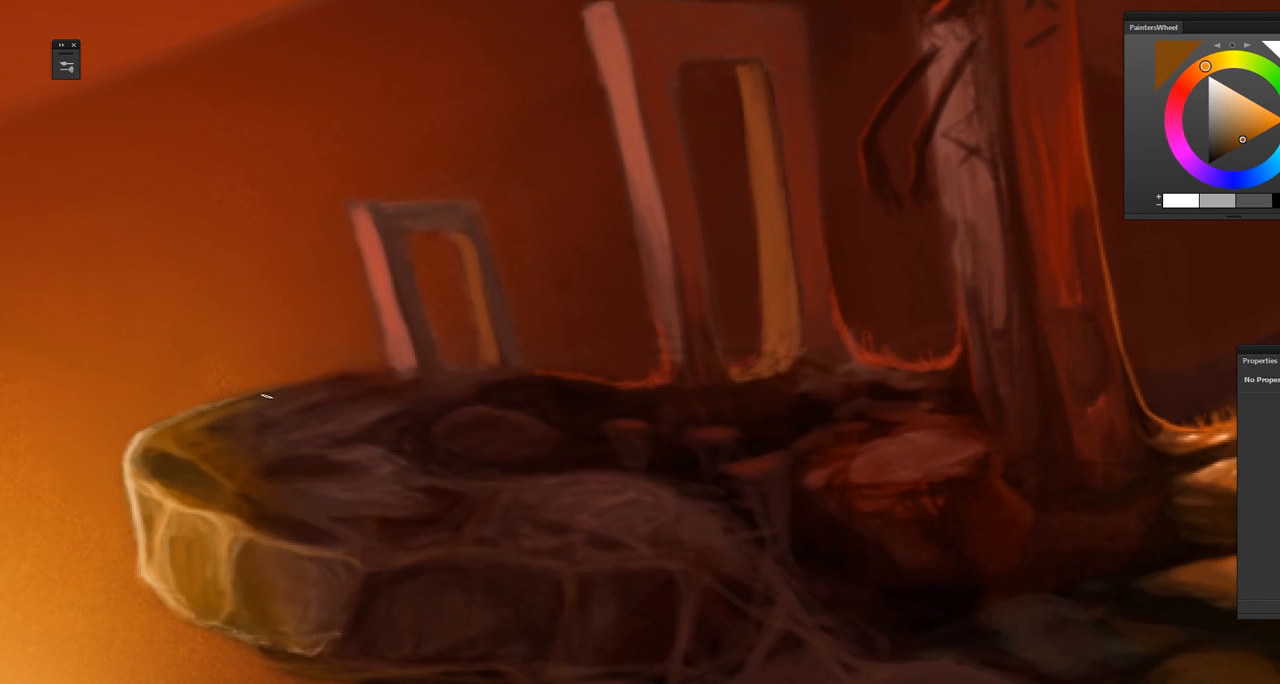
{"action": "left_click_drag", "start_coordinate": [375, 454], "coordinate": [625, 236]}
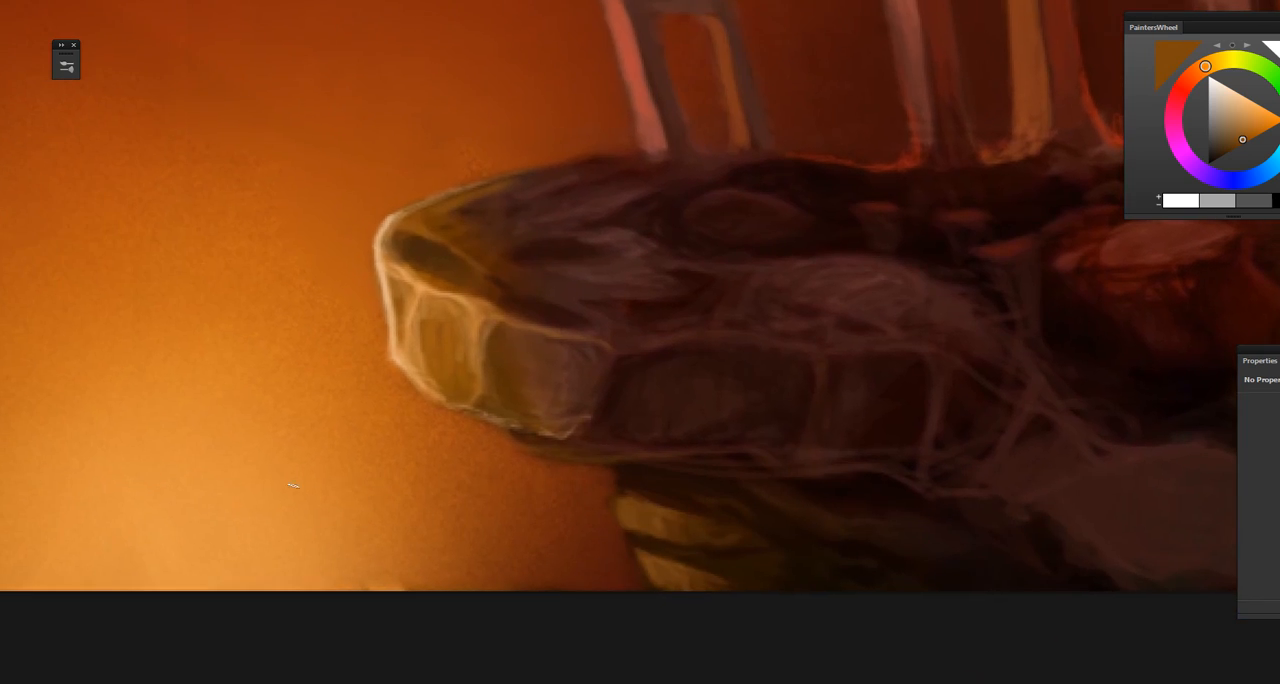
{"action": "left_click_drag", "start_coordinate": [454, 387], "coordinate": [318, 463]}
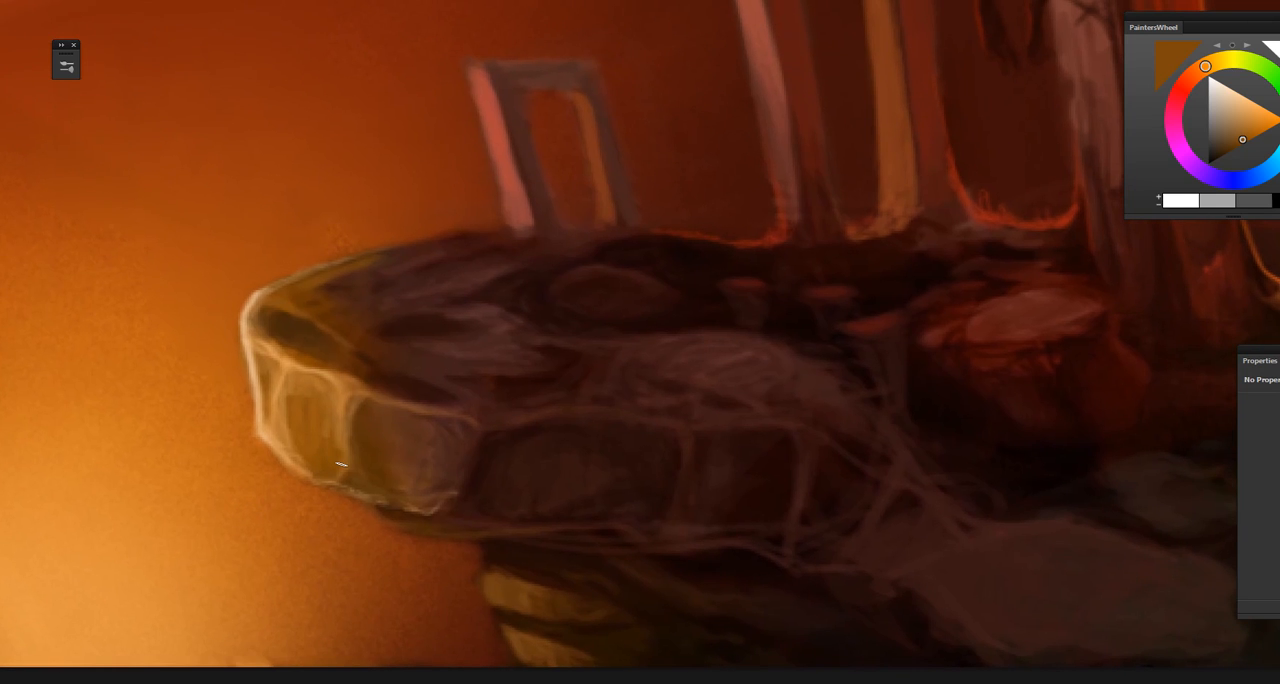
Step: Sample orange-brown beneath the ledge's tip, lighten it to a brighter ochre and paint a rim highlight along the lower edge
{"action": "left_click", "coordinate": [391, 520], "text": "alt"}
{"action": "left_click_drag", "start_coordinate": [451, 606], "coordinate": [426, 576]}
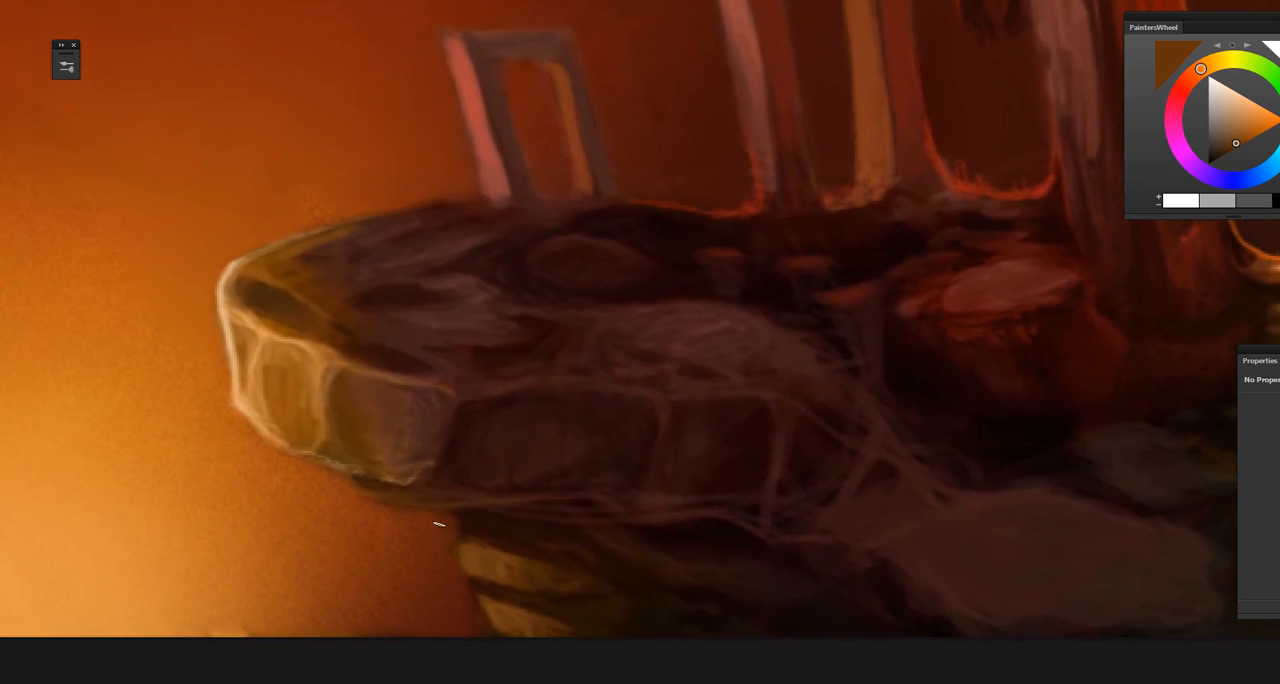
{"action": "left_click", "coordinate": [474, 545], "text": "alt"}
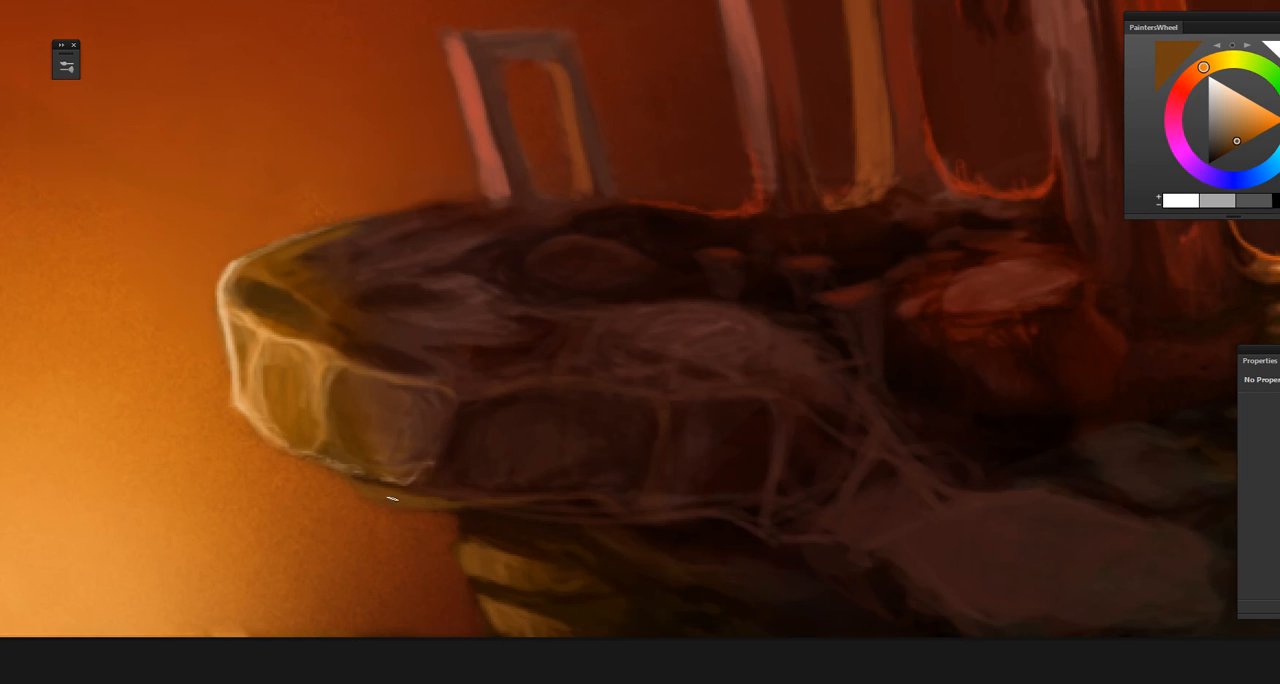
{"action": "left_click", "coordinate": [1239, 133]}
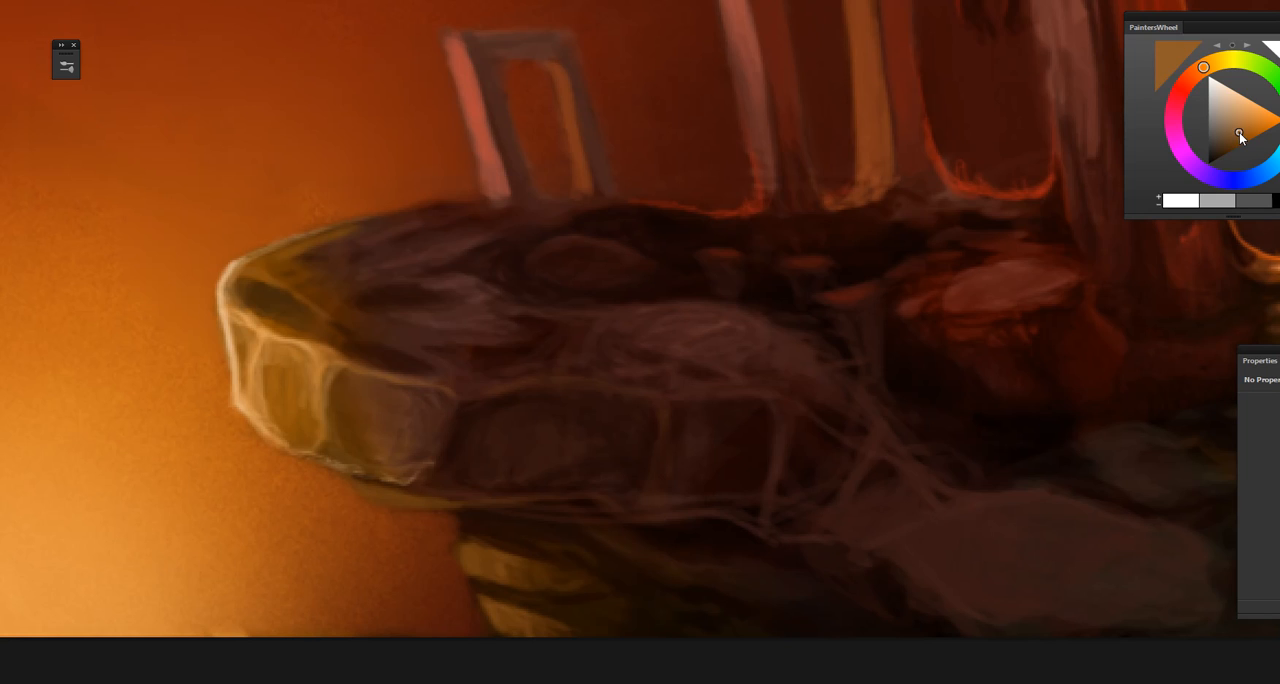
{"action": "left_click_drag", "start_coordinate": [368, 496], "coordinate": [468, 506]}
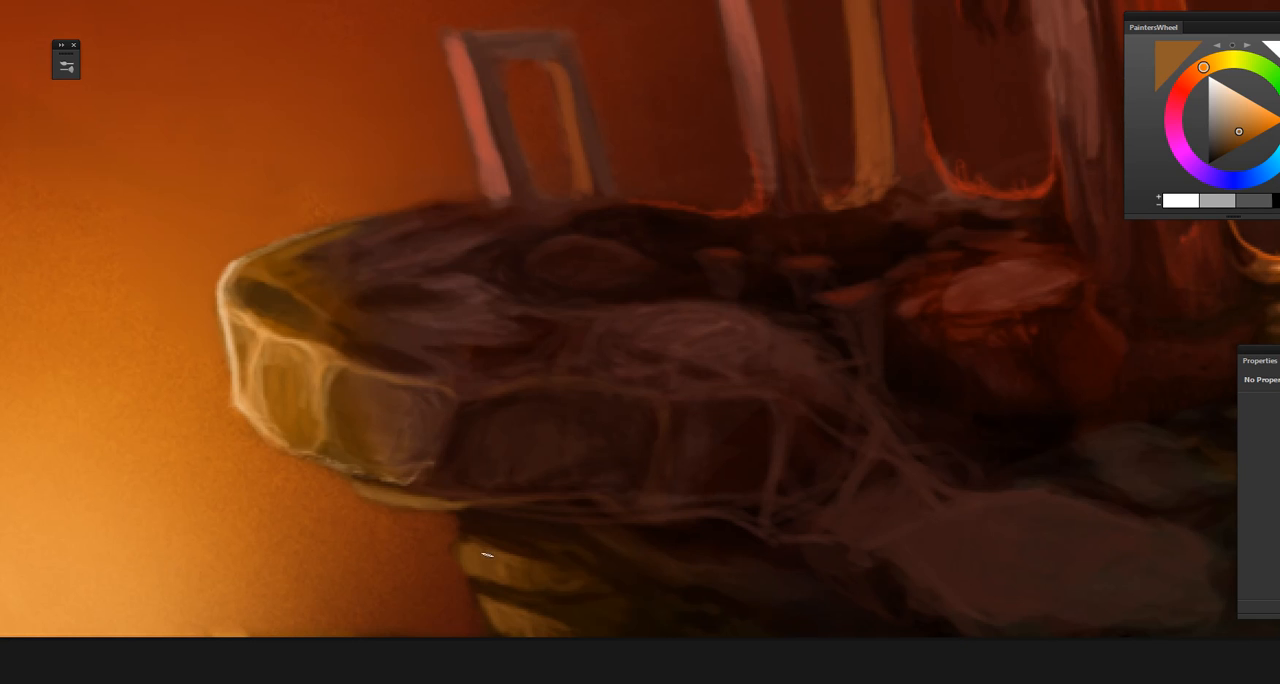
{"action": "left_click_drag", "start_coordinate": [520, 583], "coordinate": [377, 534]}
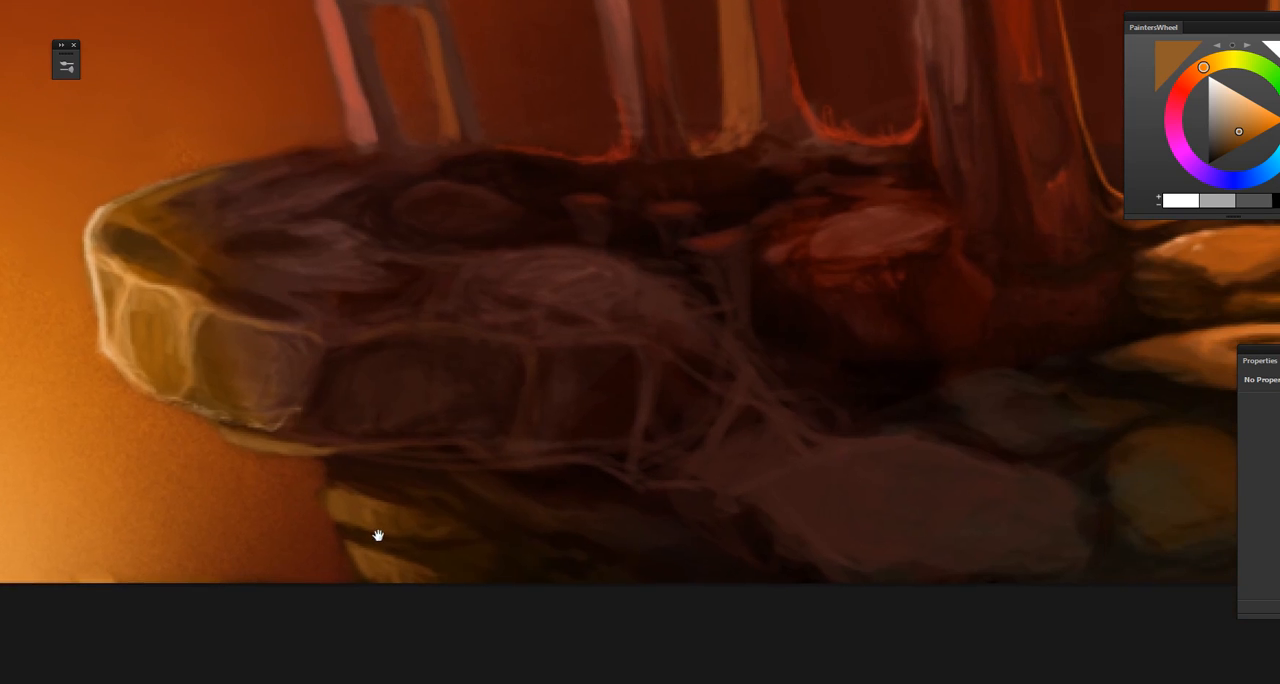
Step: Sample ochre and muted reddish browns and touch up the rock beneath the ledge and the shaded facets of its front face
{"action": "left_click", "coordinate": [511, 512], "text": "alt"}
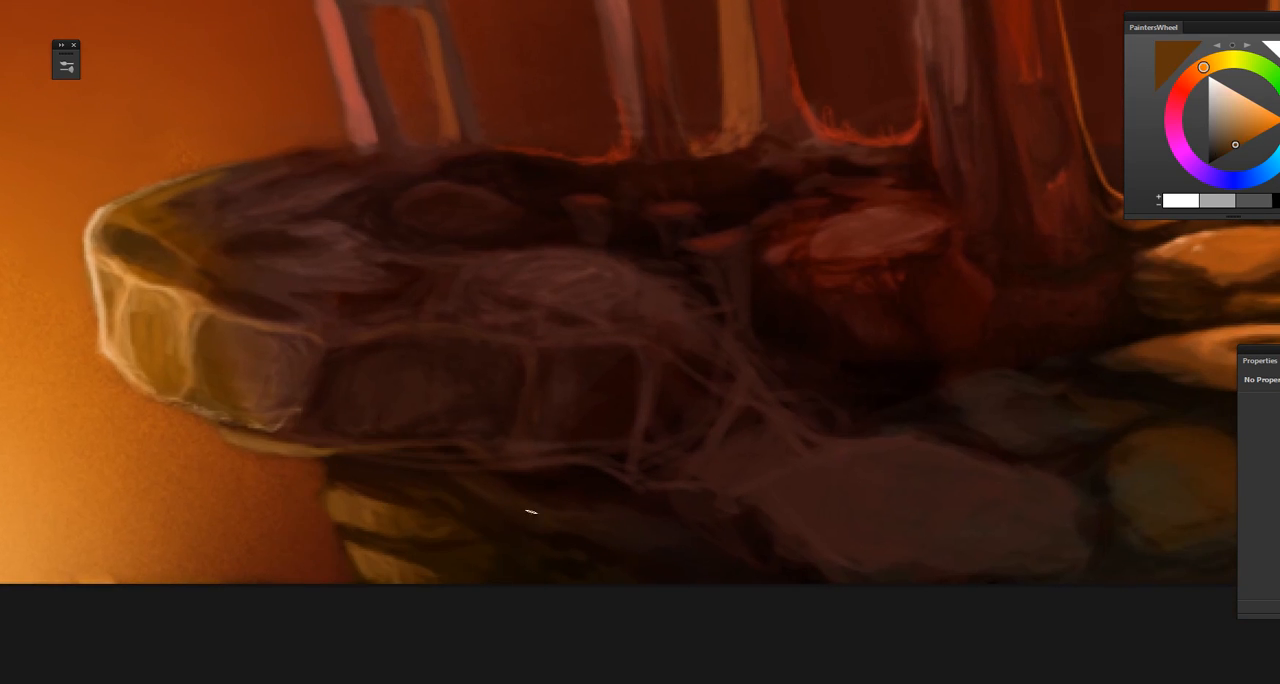
{"action": "left_click_drag", "start_coordinate": [488, 563], "coordinate": [360, 557]}
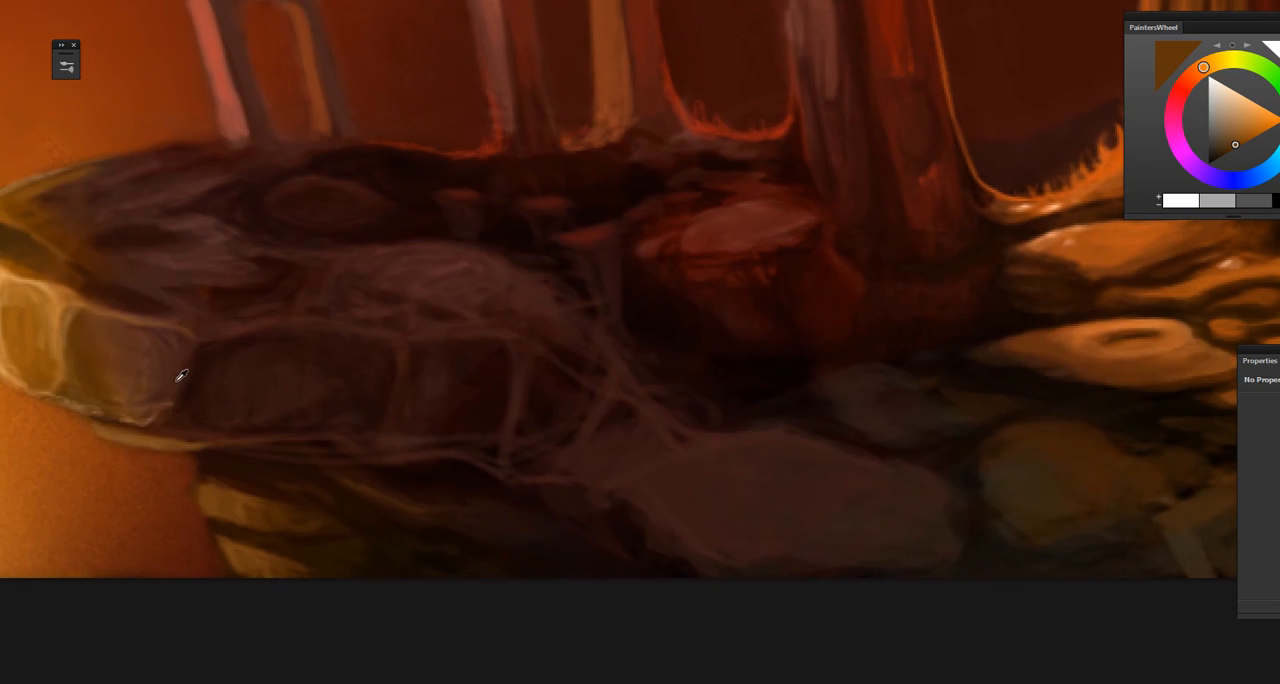
{"action": "left_click", "coordinate": [516, 414], "text": "alt"}
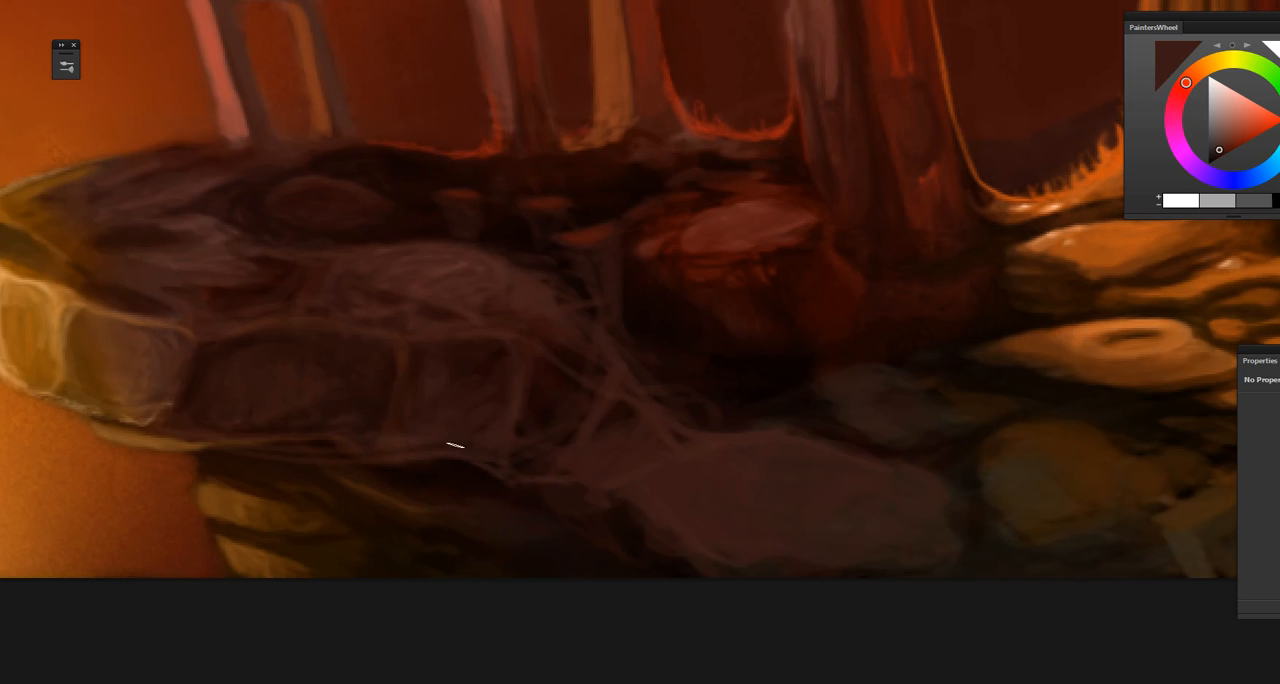
{"action": "mouse_move", "coordinate": [562, 504]}
{"action": "left_mouse_down"}
{"action": "mouse_move", "coordinate": [339, 480]}
{"action": "mouse_move", "coordinate": [158, 429]}
{"action": "left_mouse_up"}
Step: Sample dark reddish browns beside the large flat rock and soften its edge near the roots
{"action": "left_click", "coordinate": [467, 474], "text": "alt"}
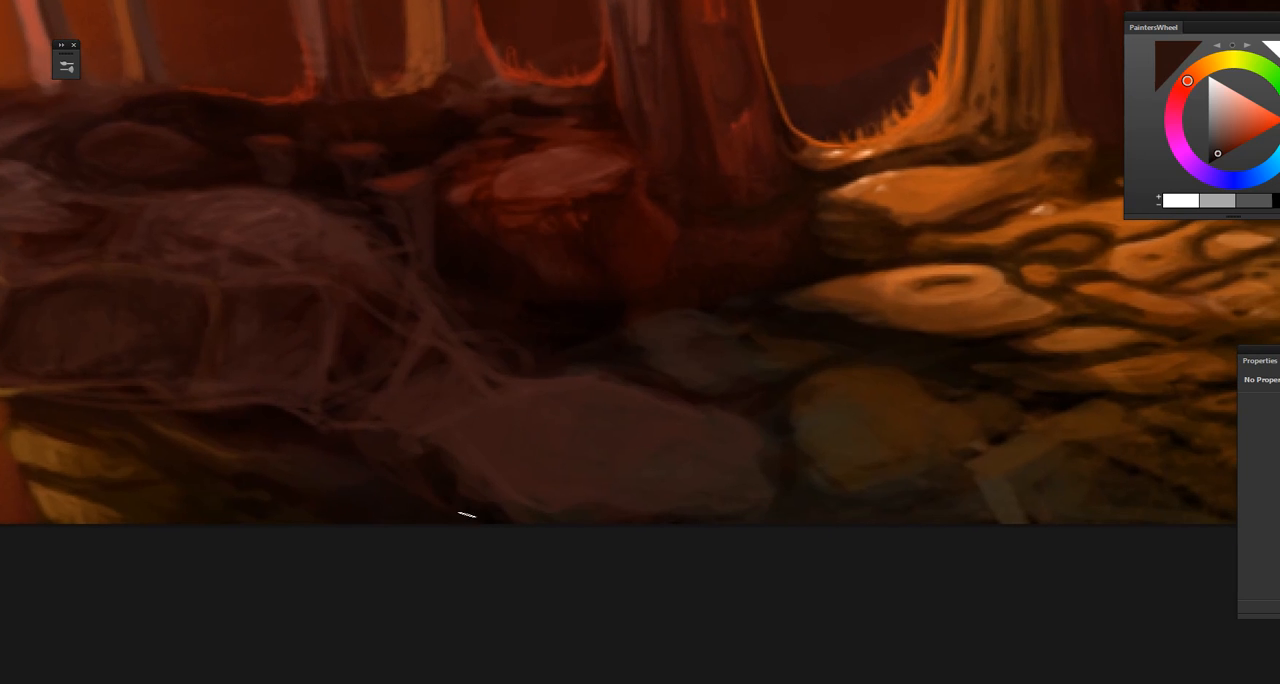
{"action": "left_click", "coordinate": [442, 452], "text": "alt"}
{"action": "left_click_drag", "start_coordinate": [458, 482], "coordinate": [394, 451]}
{"action": "left_click", "coordinate": [378, 462], "text": "alt"}
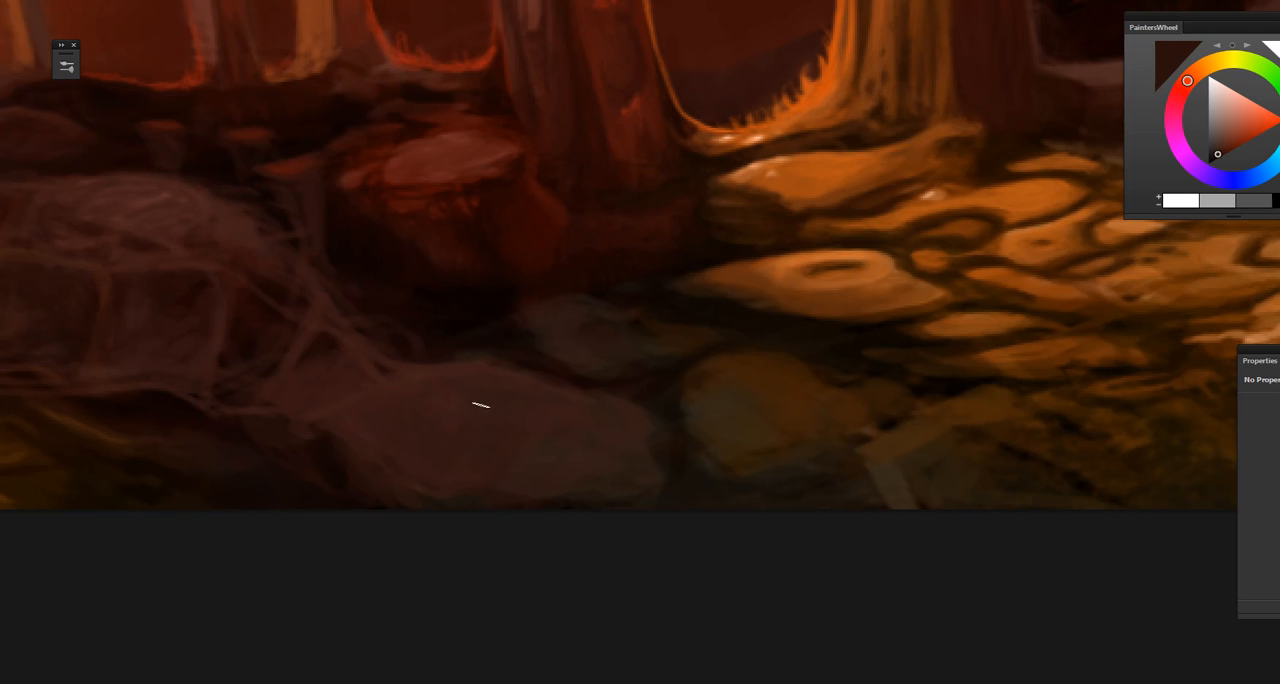
Step: Fit the whole painting in view and flip the canvas horizontally
{"action": "key", "text": "ctrl+0"}
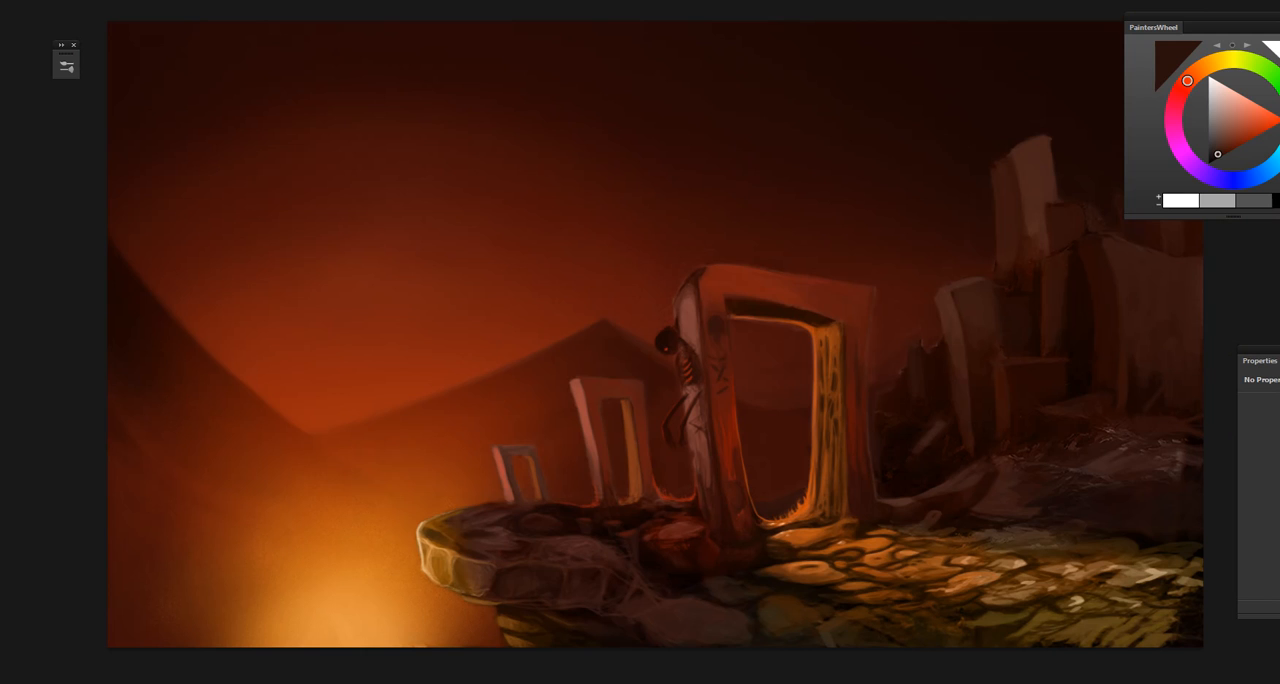
{"action": "left_click", "coordinate": [66, 66]}
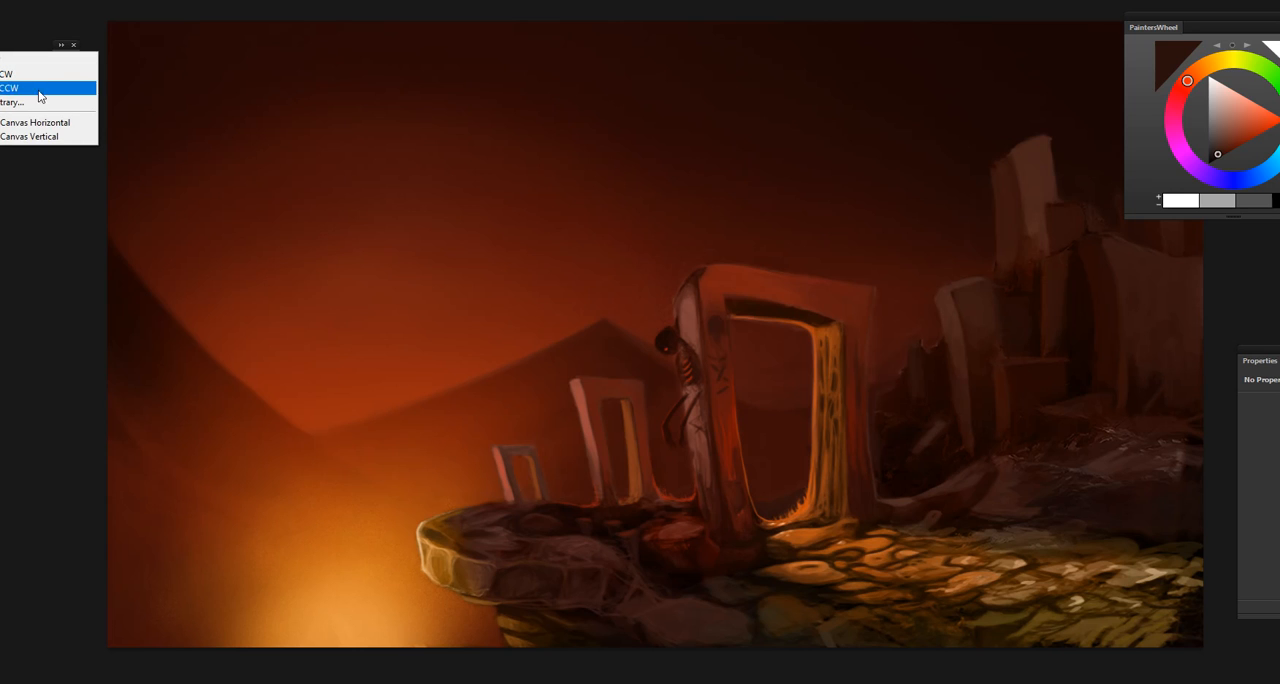
{"action": "left_click", "coordinate": [48, 123]}
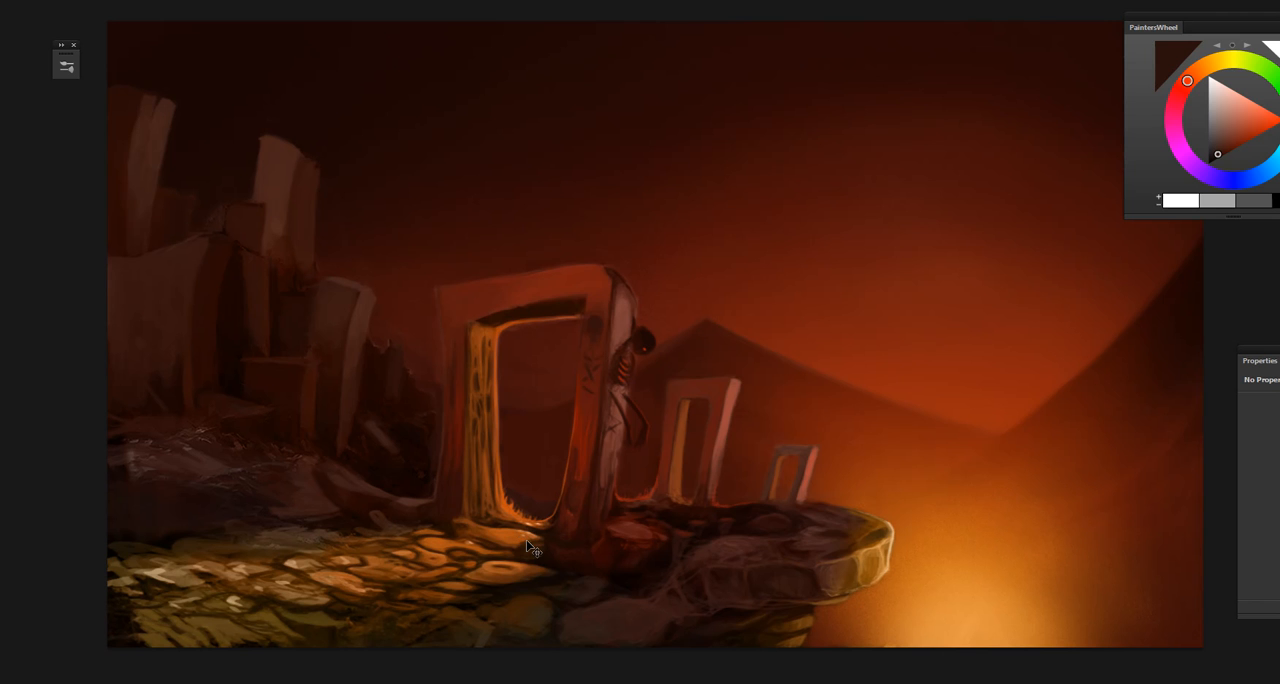
Step: Sample reddish browns from the large gate's frame and the sky beside it and refine the frame's outer edge
{"action": "key", "text": "ctrl+plus"}
{"action": "key", "text": "ctrl+plus"}
{"action": "key", "text": "ctrl+plus"}
{"action": "left_click_drag", "start_coordinate": [452, 508], "coordinate": [608, 510]}
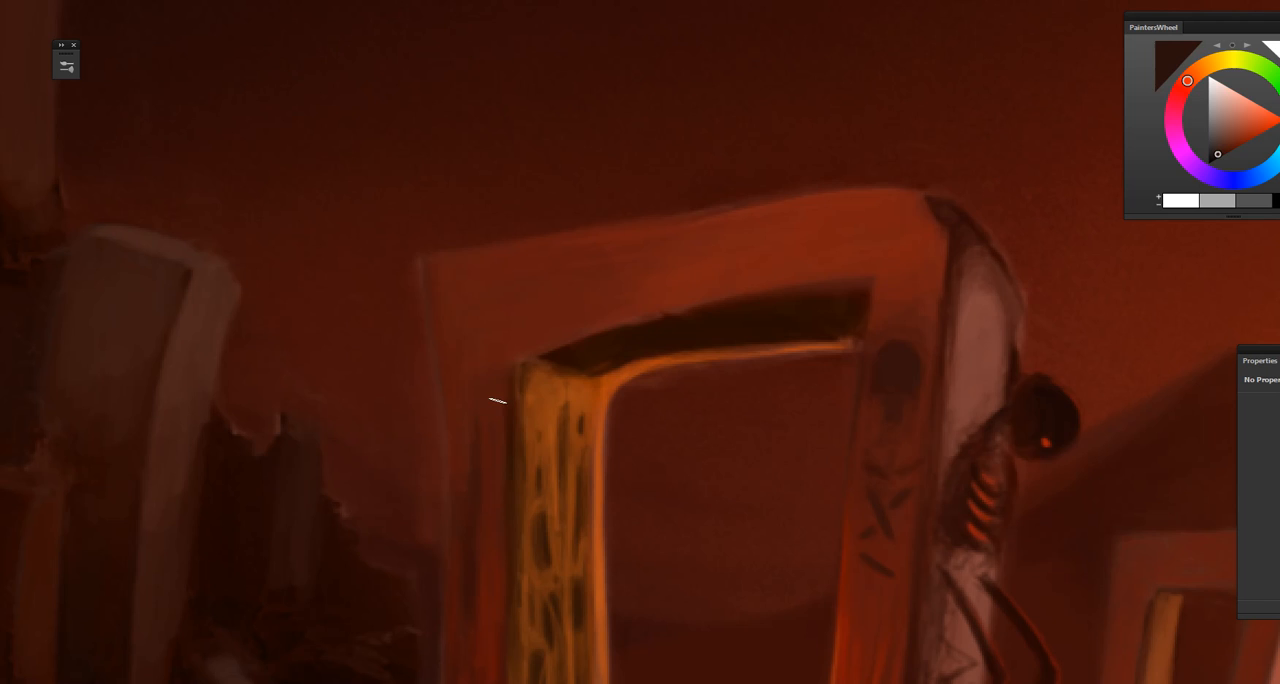
{"action": "left_click", "coordinate": [474, 322], "text": "alt"}
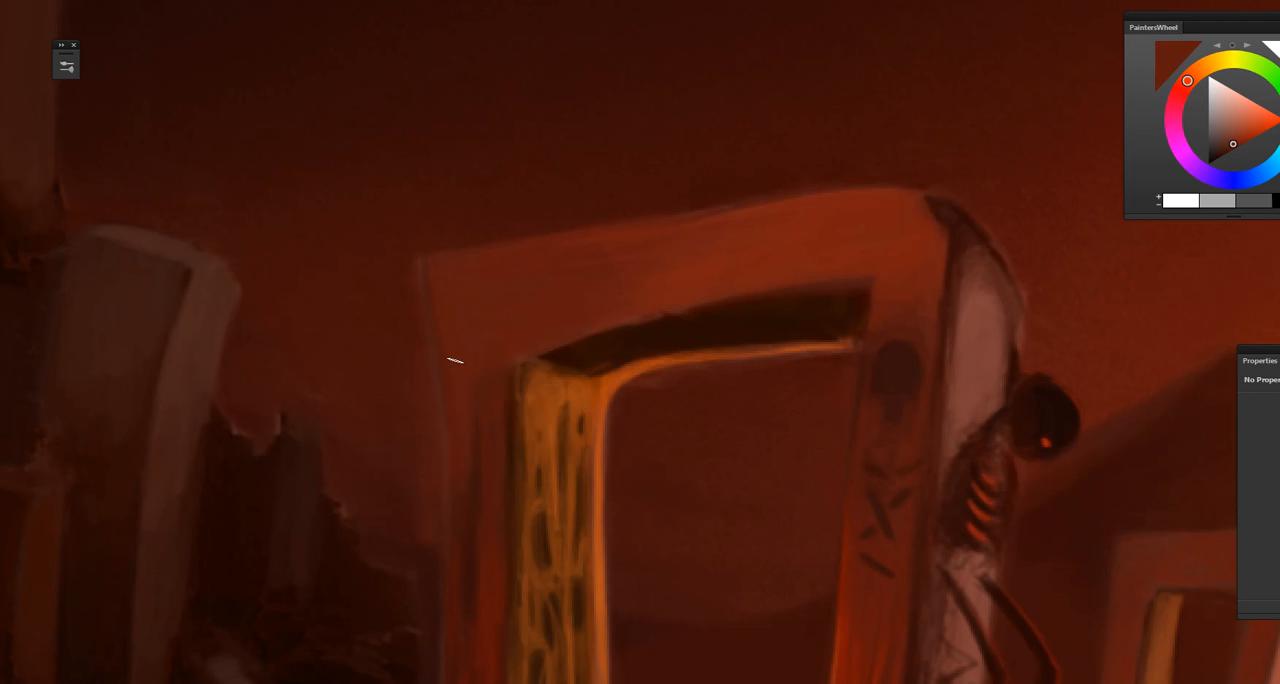
{"action": "left_click", "coordinate": [389, 284], "text": "alt"}
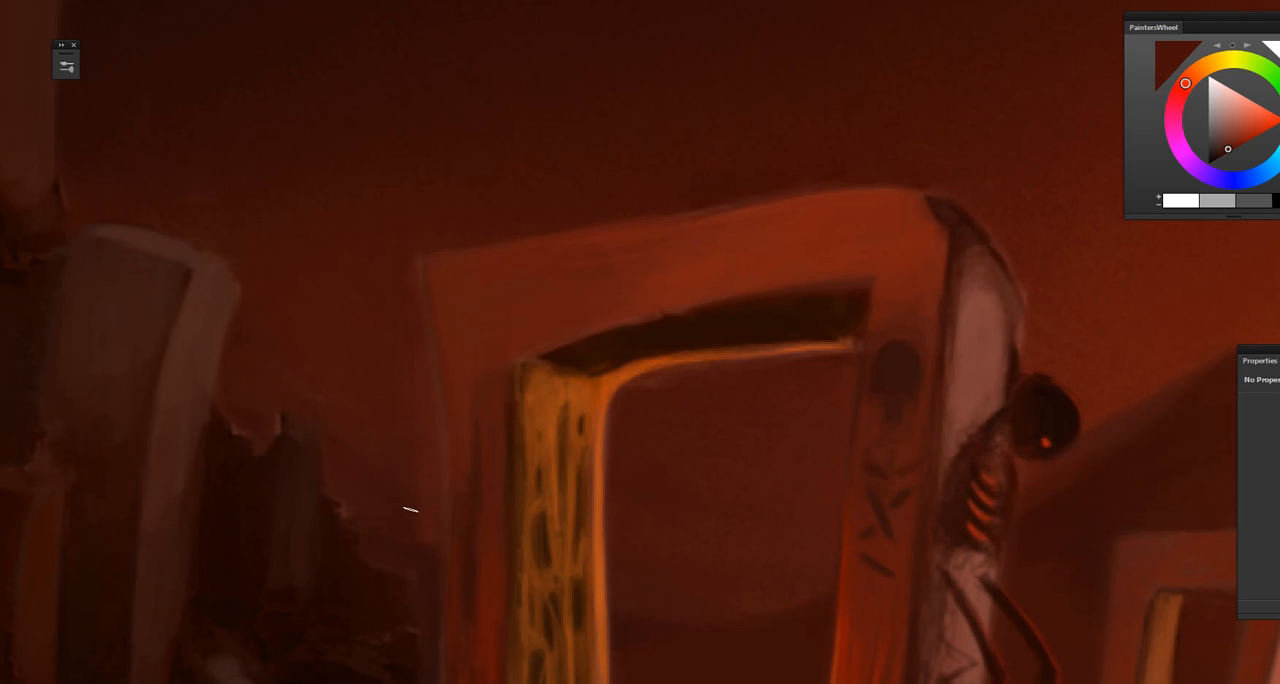
{"action": "left_click_drag", "start_coordinate": [434, 623], "coordinate": [460, 394]}
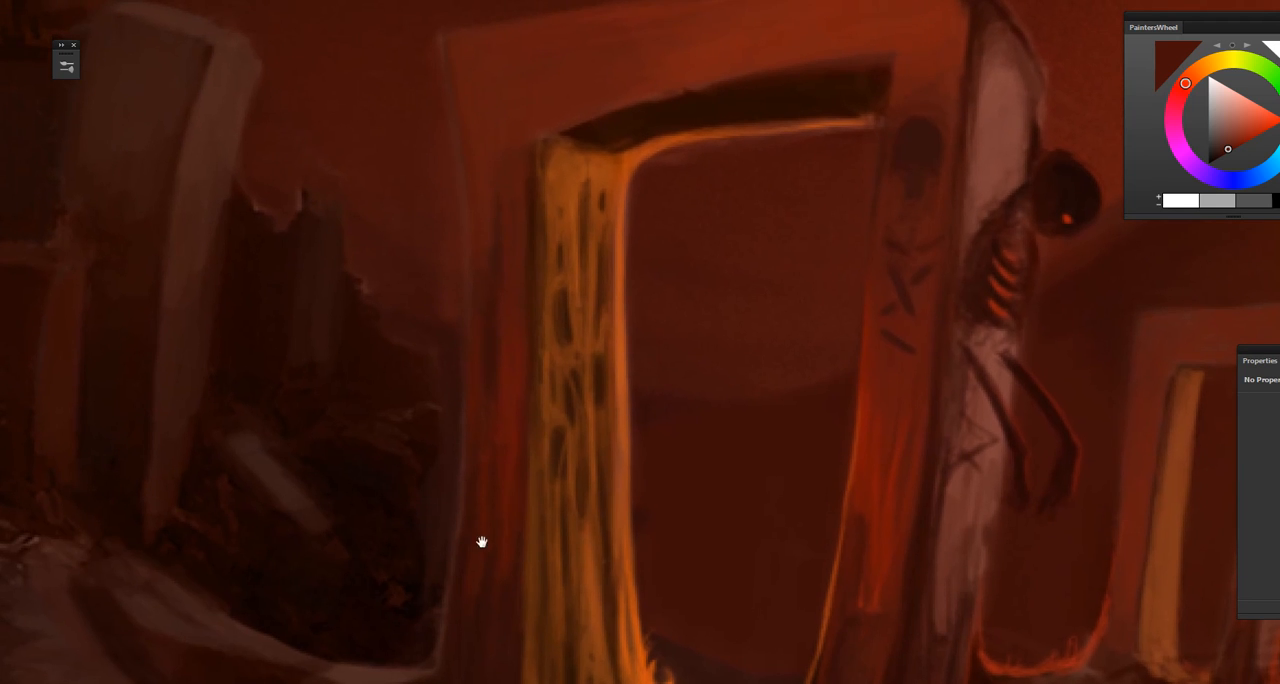
{"action": "left_click_drag", "start_coordinate": [482, 542], "coordinate": [440, 550]}
{"action": "left_click_drag", "start_coordinate": [468, 486], "coordinate": [455, 607]}
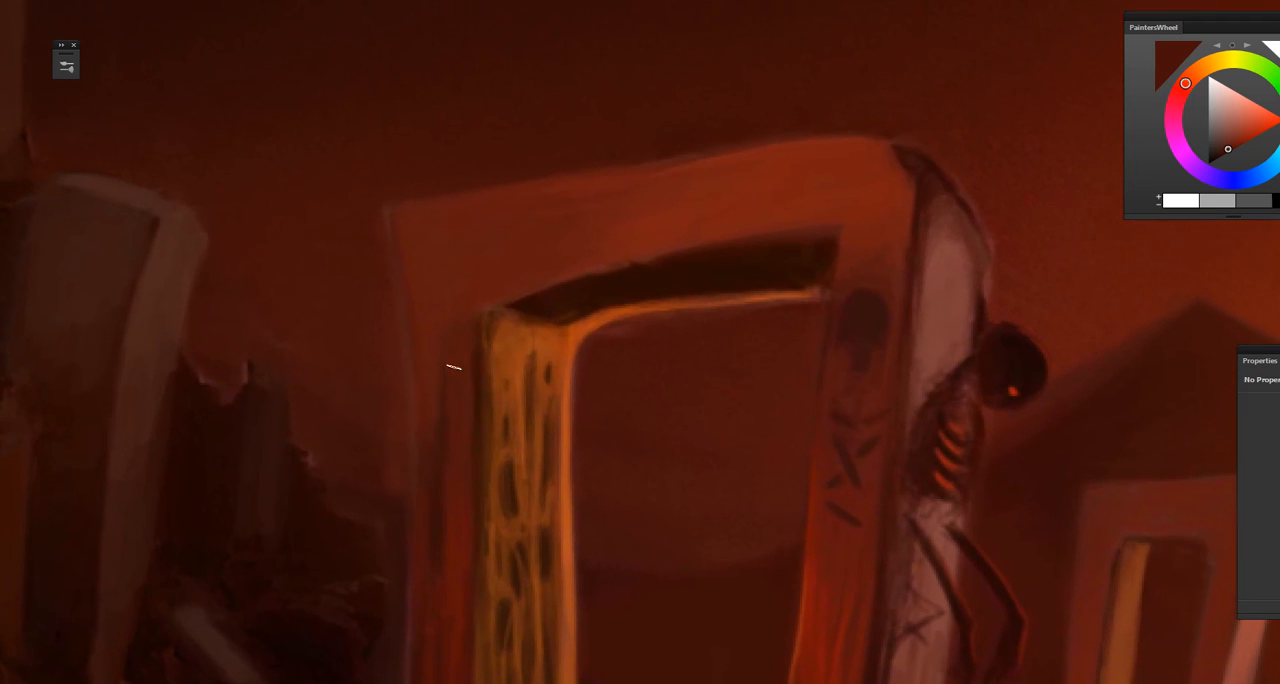
Step: Rotate the view and resample reds from the large gate's frame to touch up its outer corner and upper edges
{"action": "key", "text": "r"}
{"action": "mouse_move", "coordinate": [474, 361]}
{"action": "left_mouse_down"}
{"action": "mouse_move", "coordinate": [463, 414]}
{"action": "mouse_move", "coordinate": [578, 455]}
{"action": "mouse_move", "coordinate": [560, 458]}
{"action": "left_mouse_up"}
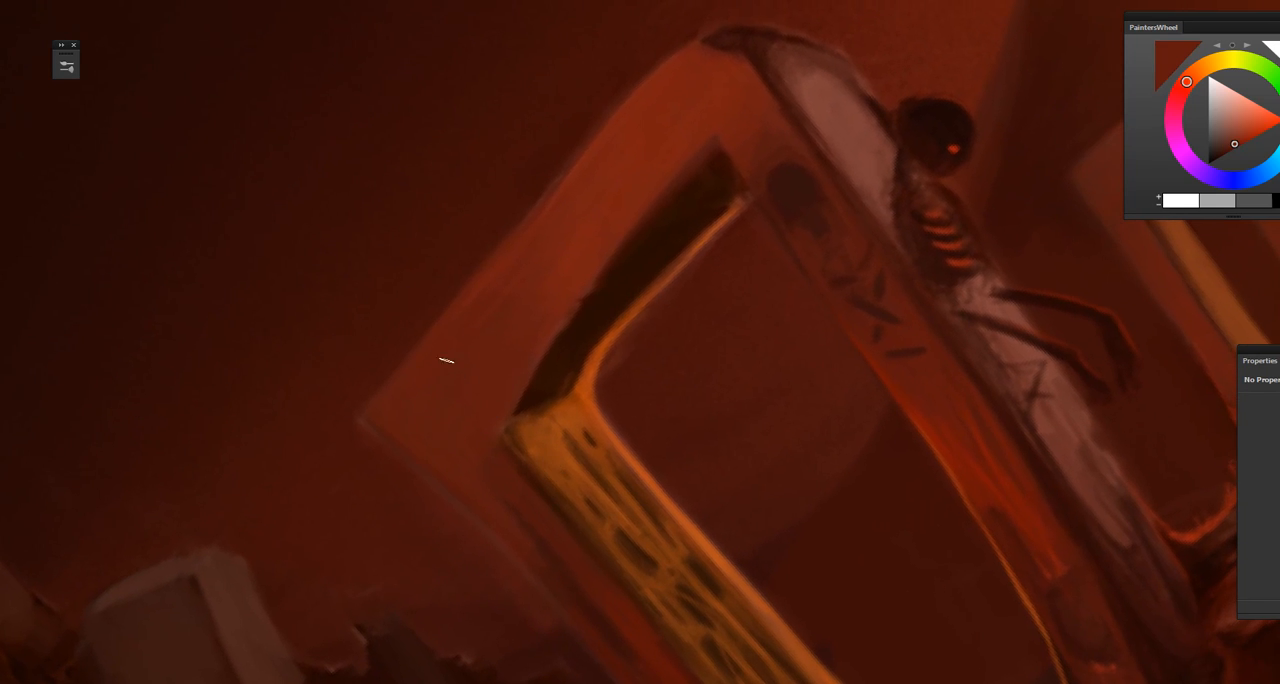
{"action": "left_click", "coordinate": [575, 235], "text": "alt"}
{"action": "key", "text": "space"}
{"action": "left_click_drag", "start_coordinate": [505, 417], "coordinate": [549, 314]}
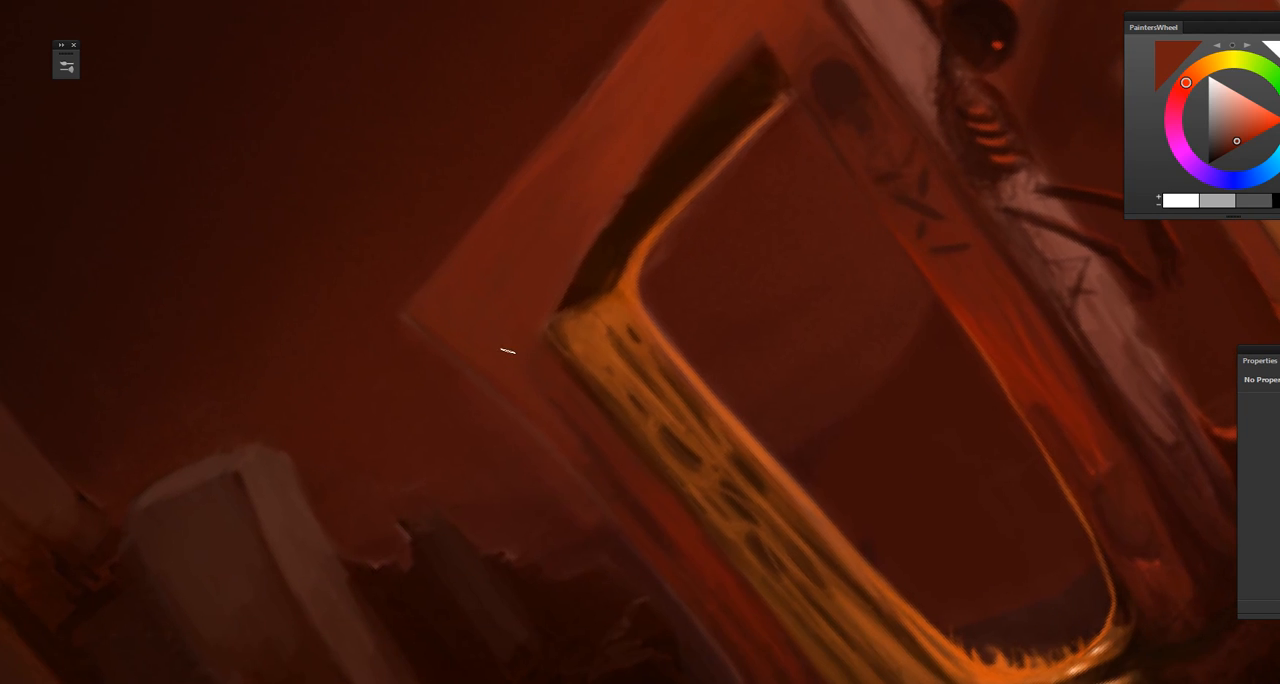
{"action": "left_click", "coordinate": [528, 414], "text": "alt"}
Step: Sample dark reddish brown at the base of the large gate's outer pillar and darken where it meets the ground
{"action": "key", "text": "space"}
{"action": "left_click_drag", "start_coordinate": [534, 486], "coordinate": [343, 343]}
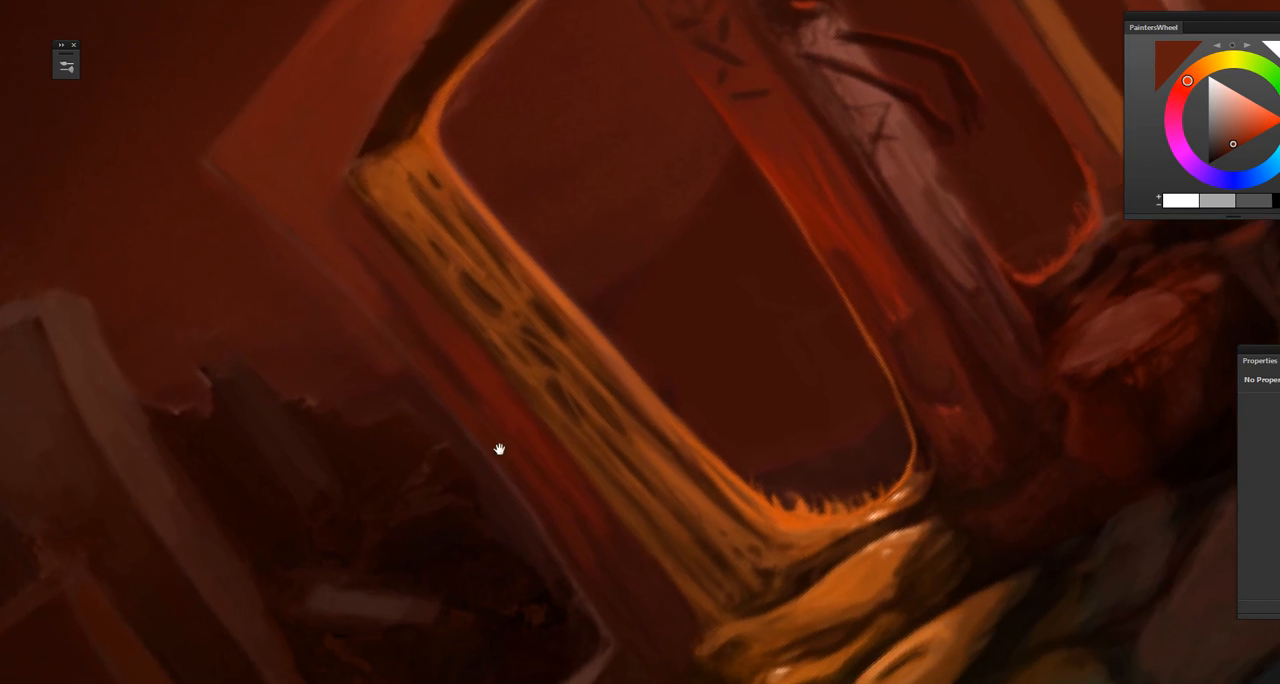
{"action": "left_click_drag", "start_coordinate": [497, 446], "coordinate": [406, 397]}
{"action": "left_click_drag", "start_coordinate": [523, 520], "coordinate": [480, 432]}
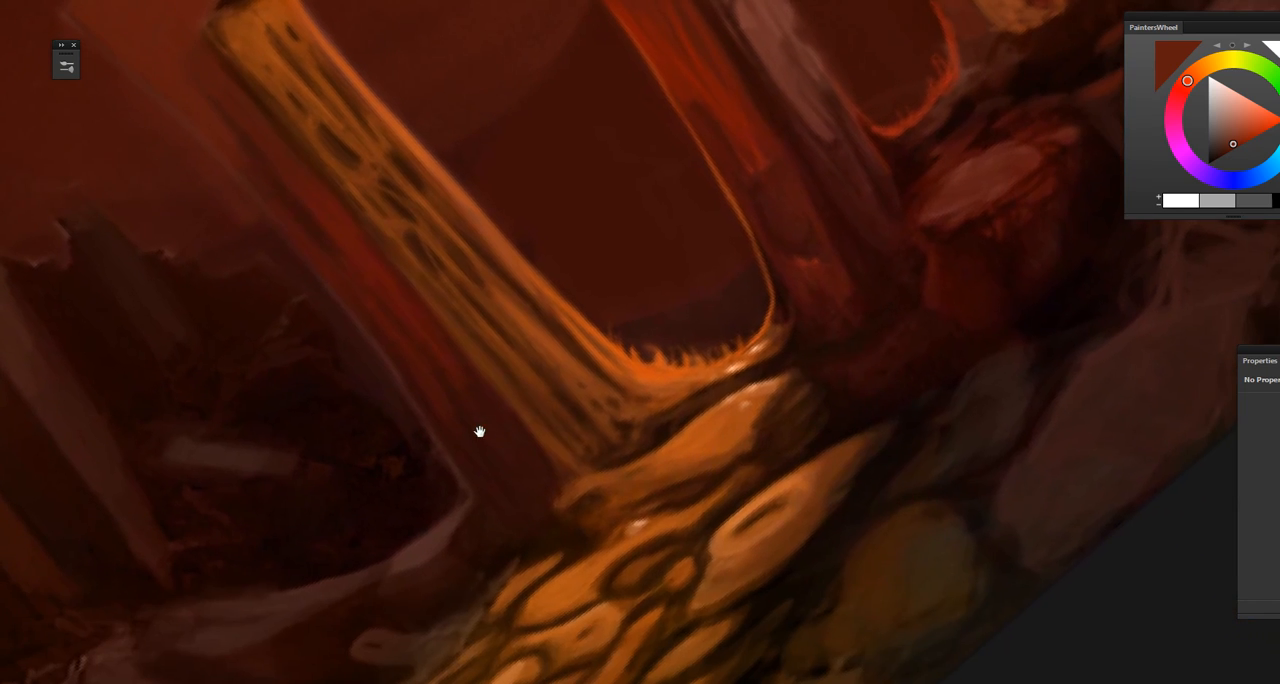
{"action": "left_click", "coordinate": [517, 488], "text": "alt"}
{"action": "key", "text": "space"}
{"action": "left_click_drag", "start_coordinate": [523, 560], "coordinate": [617, 455]}
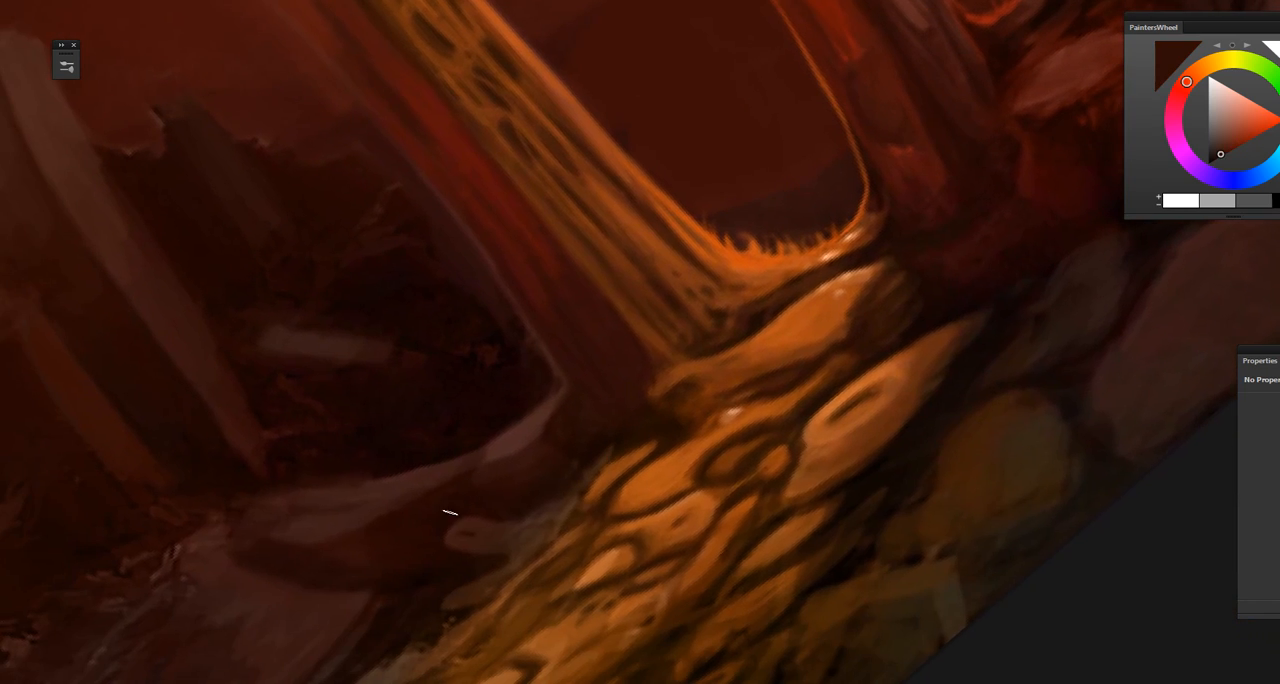
Step: Sample dark browns from the rubble and nearby ground and touch up the shaded area between the ruined slabs and the gate
{"action": "key", "text": "space"}
{"action": "left_click_drag", "start_coordinate": [449, 511], "coordinate": [549, 500]}
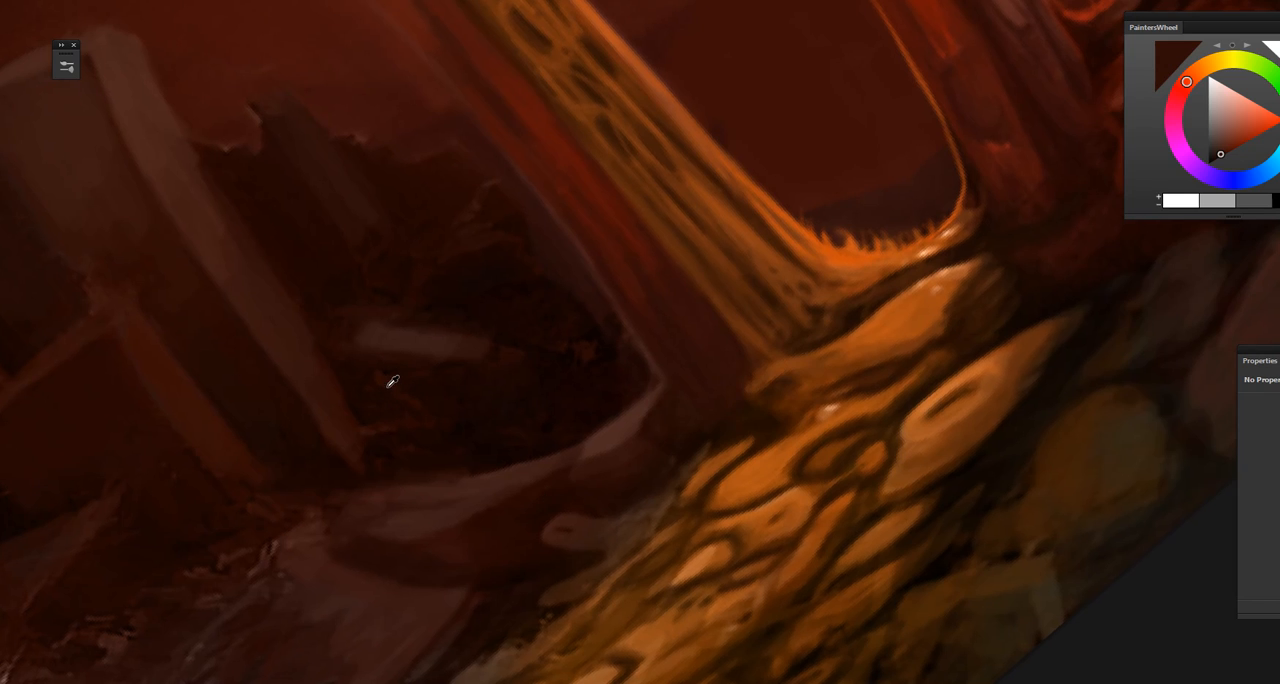
{"action": "left_click", "coordinate": [389, 377], "text": "alt"}
{"action": "left_click", "coordinate": [386, 380], "text": "alt"}
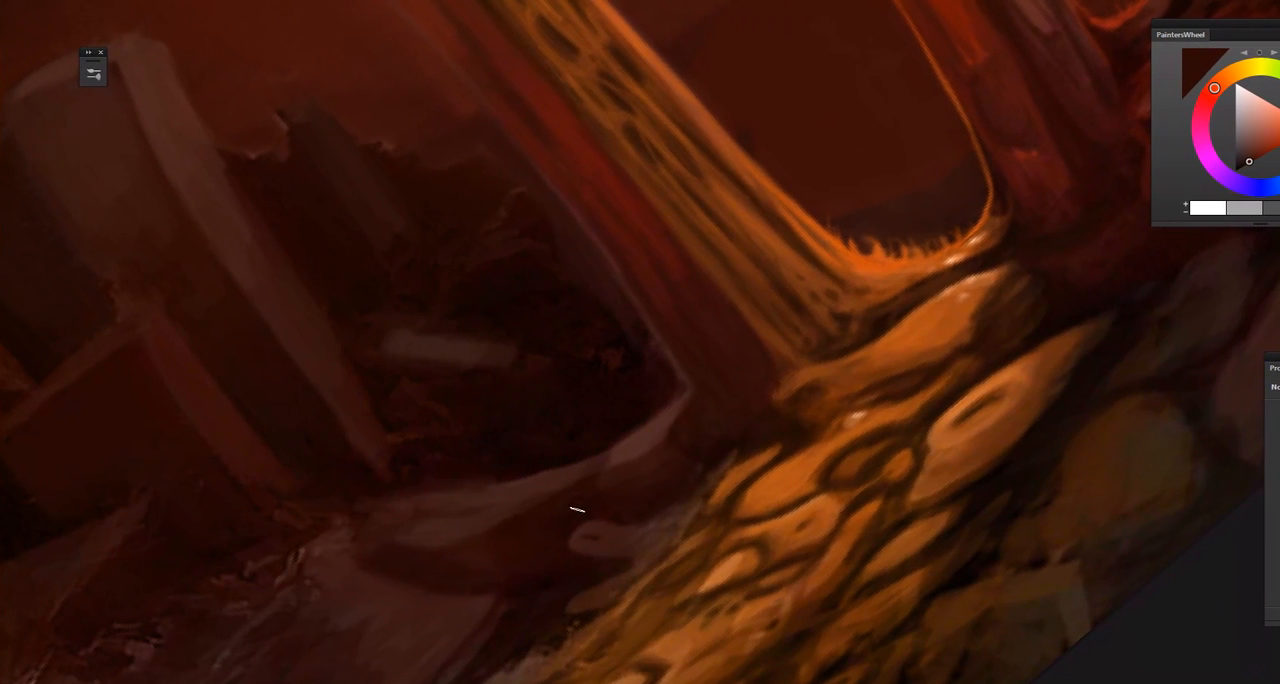
{"action": "left_click", "coordinate": [508, 531], "text": "alt"}
{"action": "left_click_drag", "start_coordinate": [502, 633], "coordinate": [591, 488]}
{"action": "left_click", "coordinate": [459, 527], "text": "alt"}
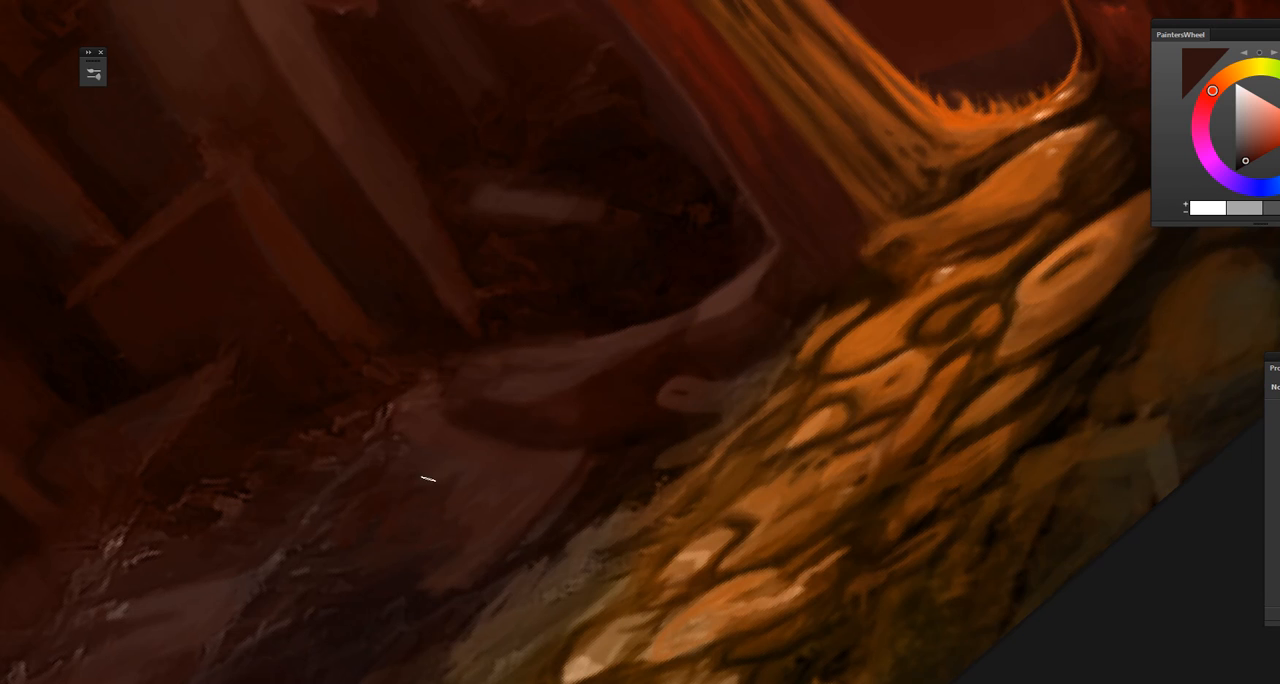
Step: Sample dark browns where the shaded ground meets the lit stones and touch up that transition edge
{"action": "left_click_drag", "start_coordinate": [426, 614], "coordinate": [471, 466]}
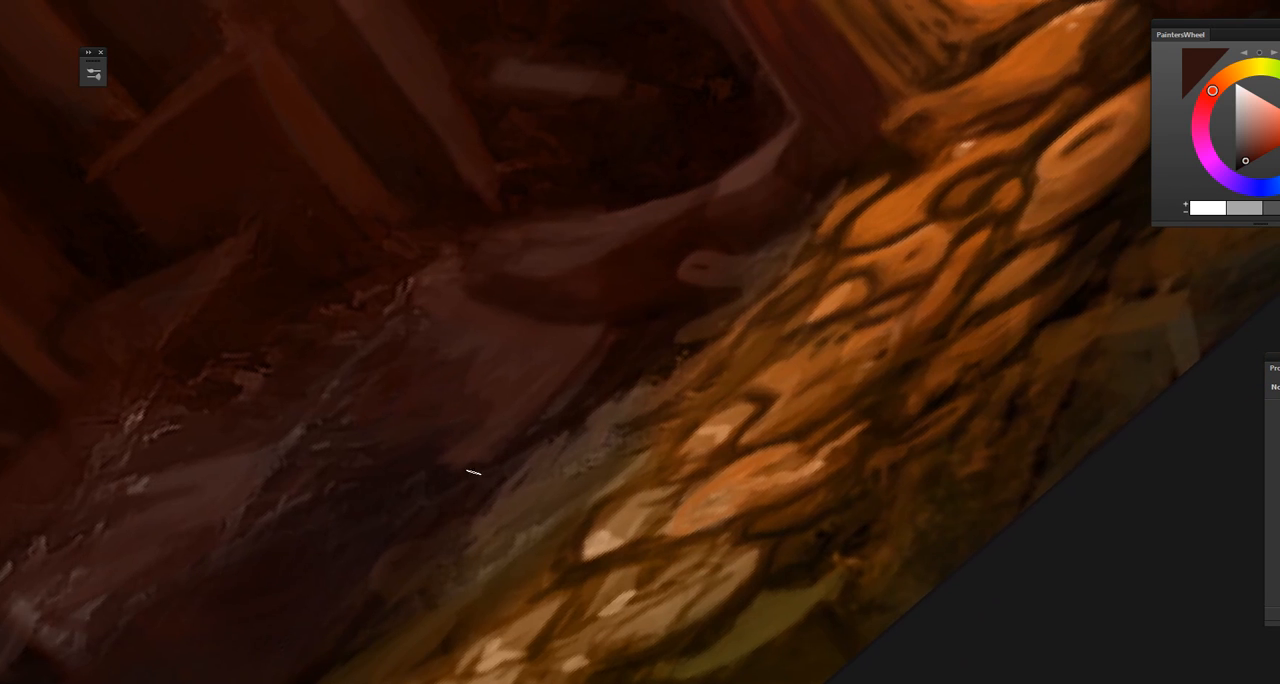
{"action": "left_click", "coordinate": [478, 440], "text": "alt"}
{"action": "left_click", "coordinate": [537, 338], "text": "alt"}
{"action": "left_click_drag", "start_coordinate": [563, 449], "coordinate": [437, 443]}
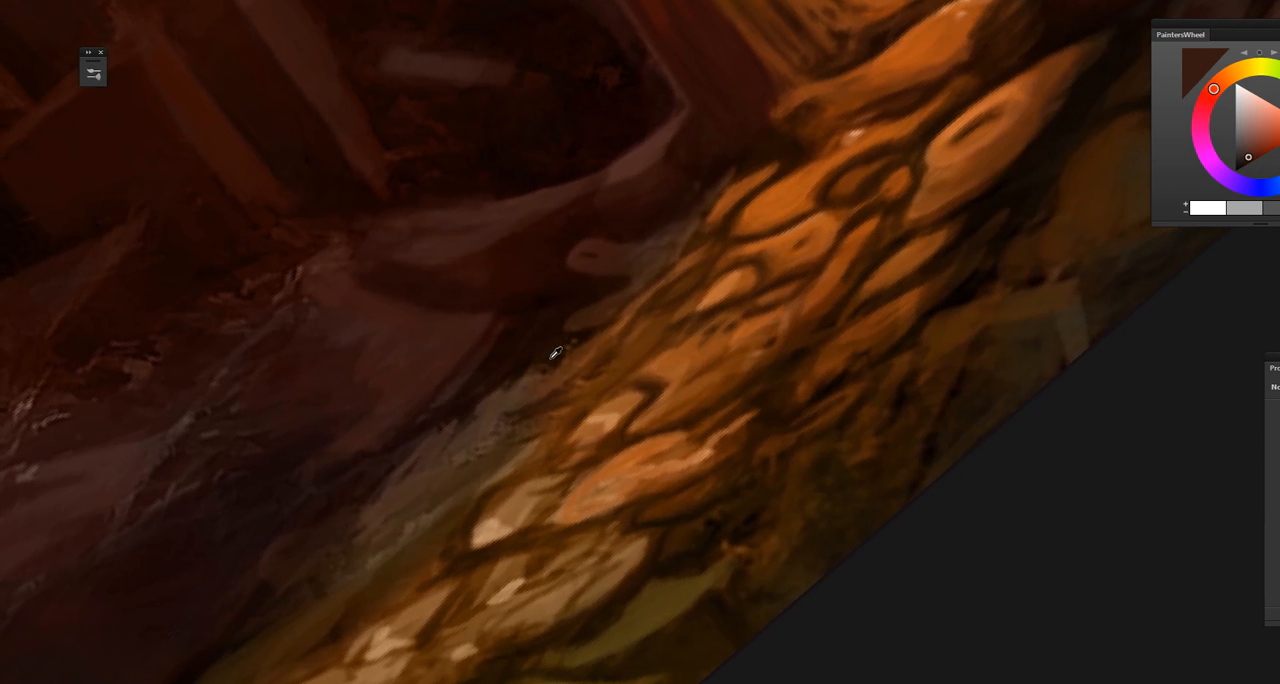
{"action": "left_click", "coordinate": [537, 372], "text": "alt"}
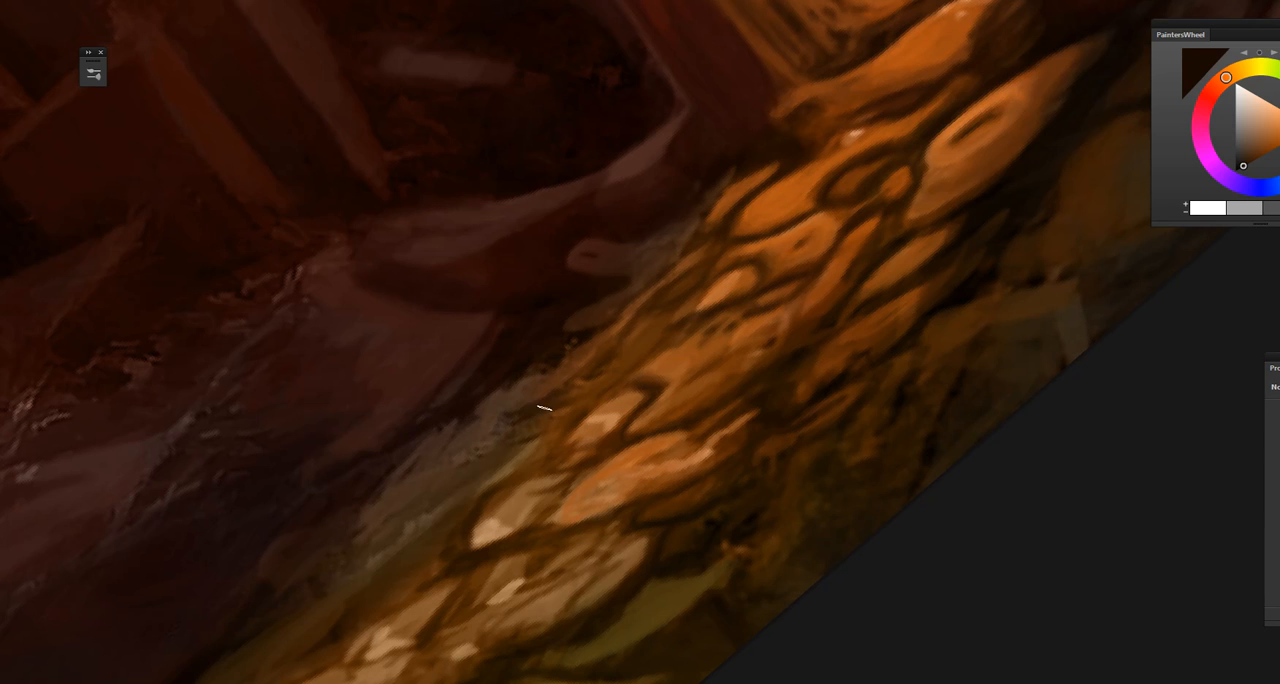
{"action": "left_click", "coordinate": [549, 397], "text": "alt"}
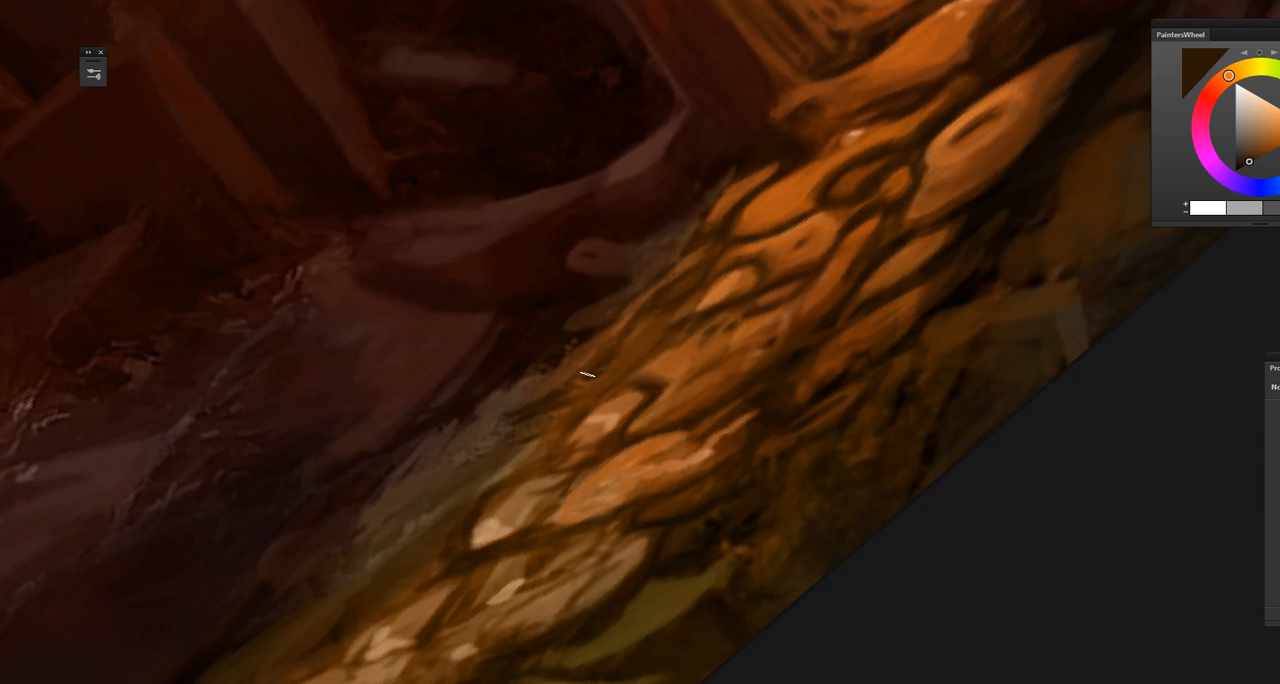
Step: Sample dark browns from the crevices along the lit stones' lower side and darken the gaps between them
{"action": "left_click_drag", "start_coordinate": [556, 489], "coordinate": [608, 394]}
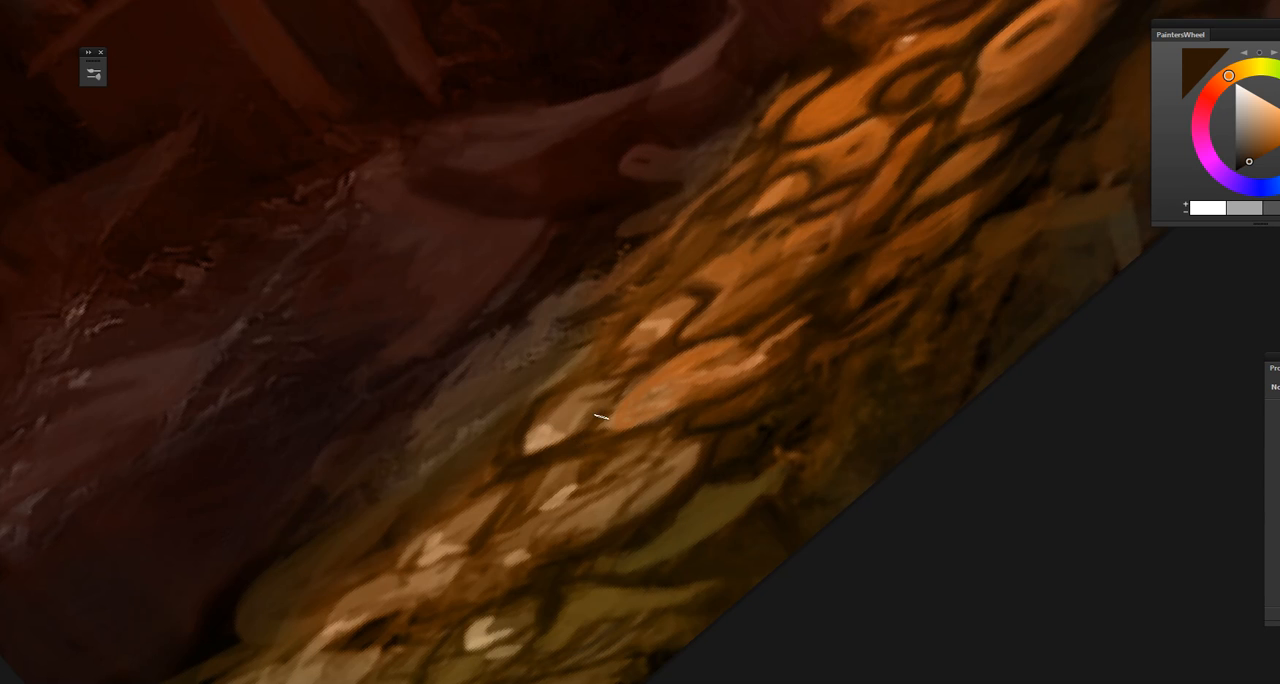
{"action": "left_click_drag", "start_coordinate": [580, 522], "coordinate": [465, 521]}
{"action": "left_click", "coordinate": [590, 432], "text": "alt"}
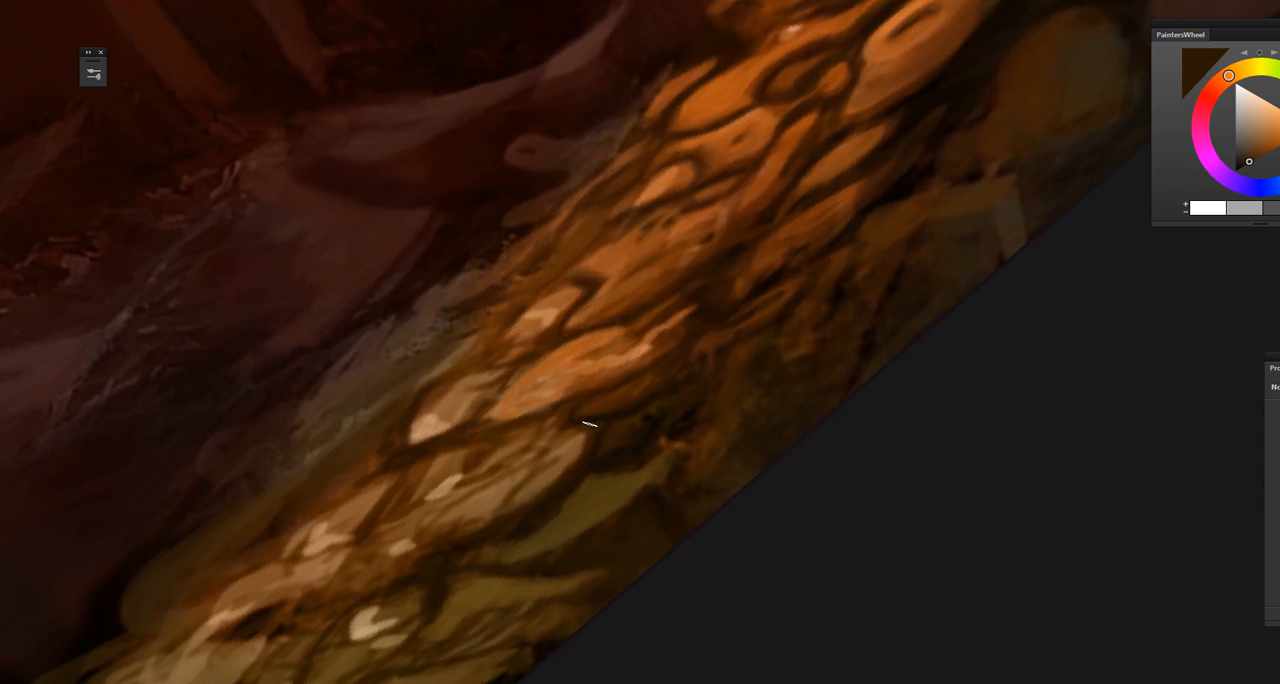
{"action": "left_click_drag", "start_coordinate": [557, 480], "coordinate": [514, 506]}
{"action": "left_click_drag", "start_coordinate": [636, 401], "coordinate": [543, 551]}
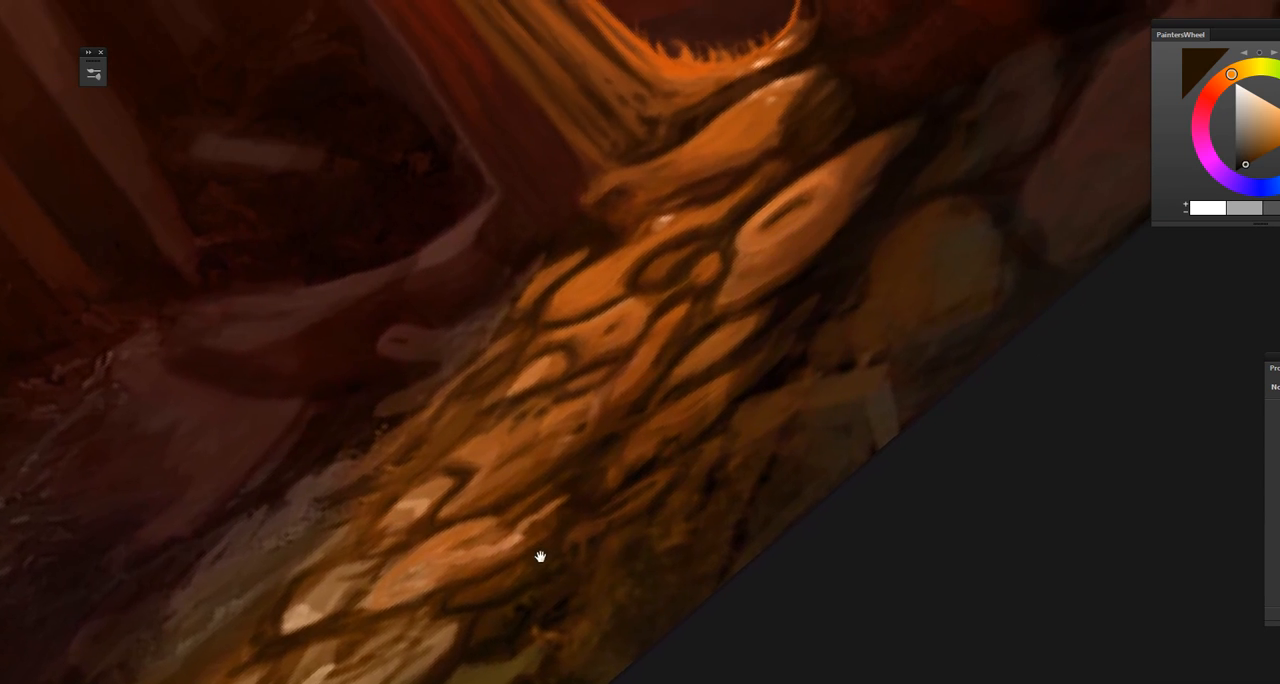
{"action": "left_click_drag", "start_coordinate": [646, 446], "coordinate": [523, 497]}
{"action": "left_click", "coordinate": [656, 485], "text": "alt"}
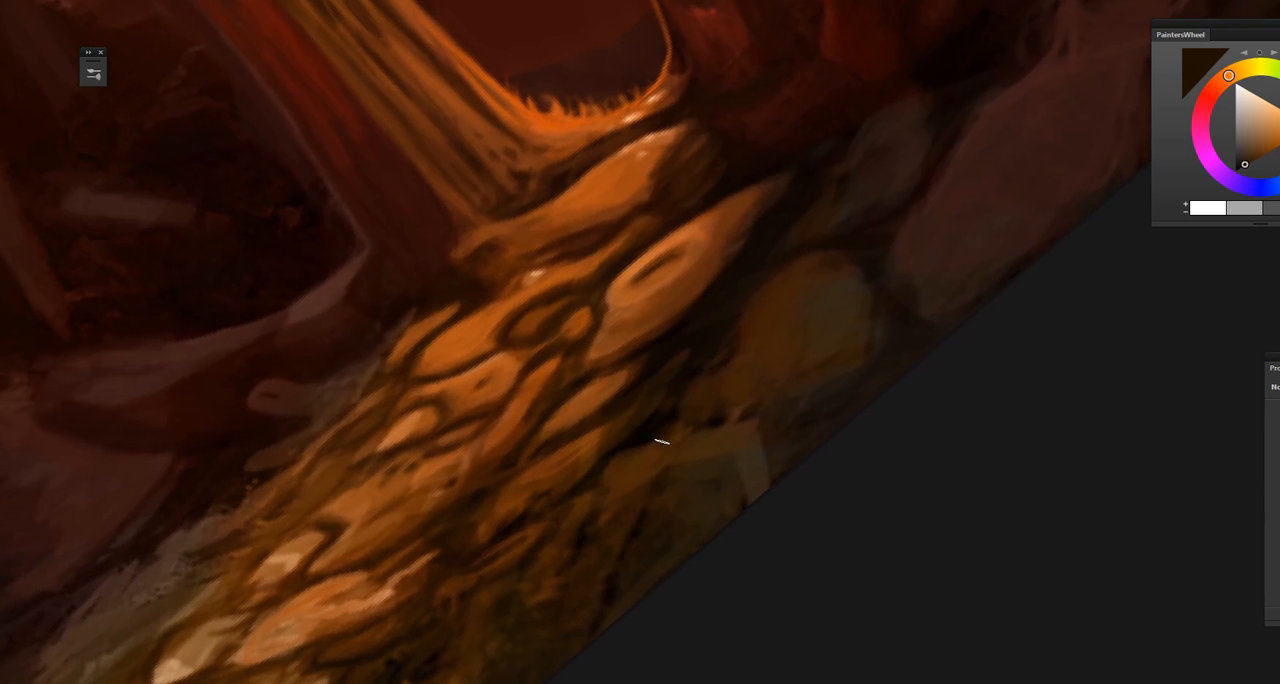
{"action": "left_click", "coordinate": [662, 475], "text": "alt"}
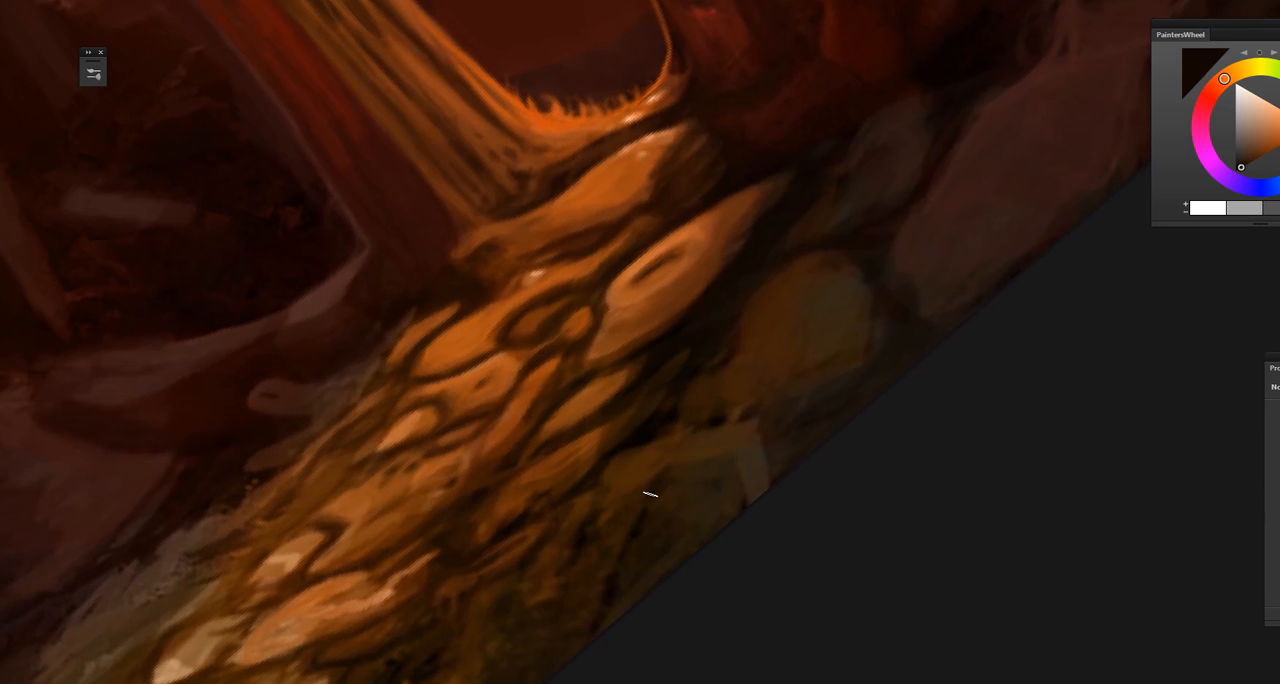
Step: Sample warm browns from the rough mossy ground beneath the lit stones and touch up its texture
{"action": "left_click", "coordinate": [590, 538], "text": "alt"}
{"action": "left_click_drag", "start_coordinate": [557, 611], "coordinate": [597, 520]}
{"action": "left_click", "coordinate": [540, 489], "text": "alt"}
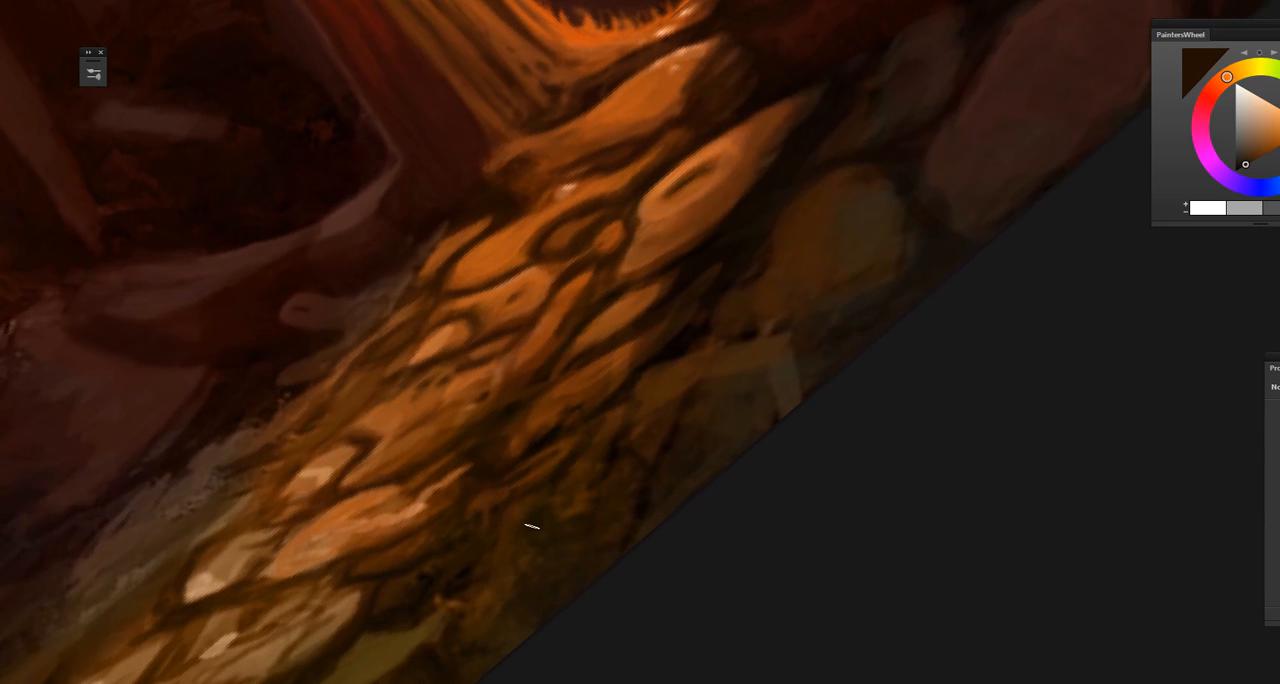
{"action": "left_click_drag", "start_coordinate": [600, 459], "coordinate": [586, 509]}
{"action": "left_click", "coordinate": [548, 371], "text": "alt"}
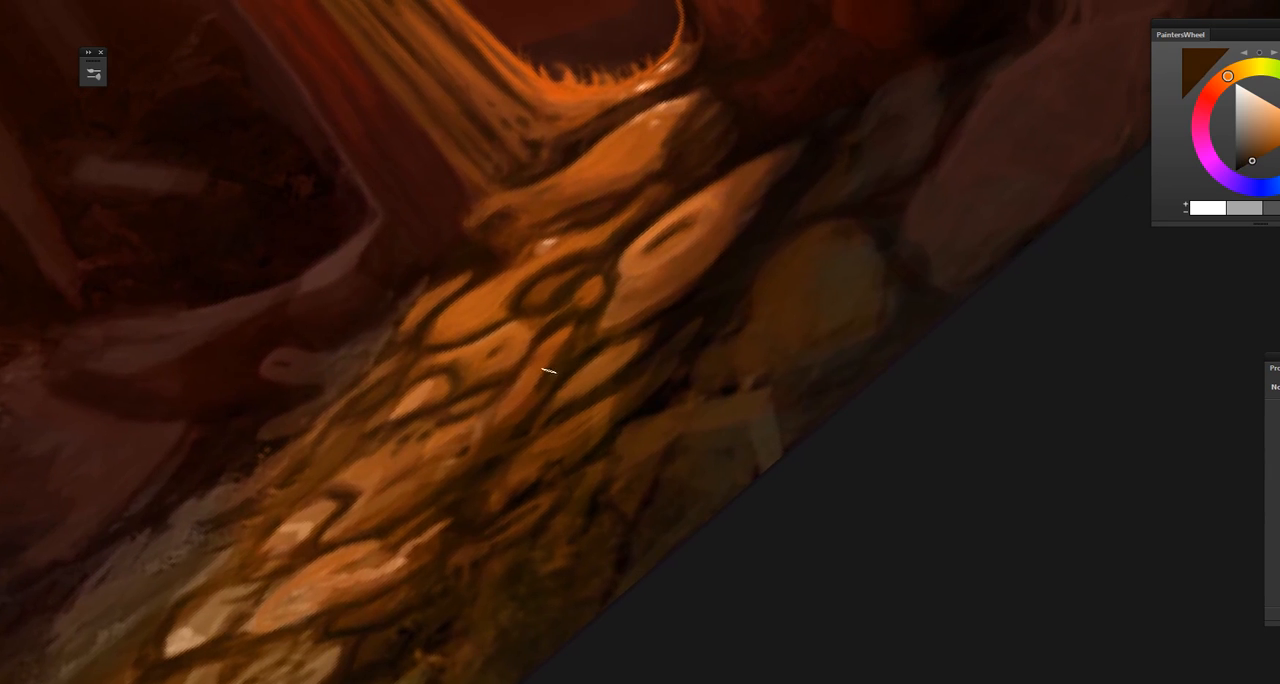
Step: Straighten the rotated view and sample dark brown to touch up the ground just under the lit stones
{"action": "key", "text": "r"}
{"action": "key", "text": "Escape"}
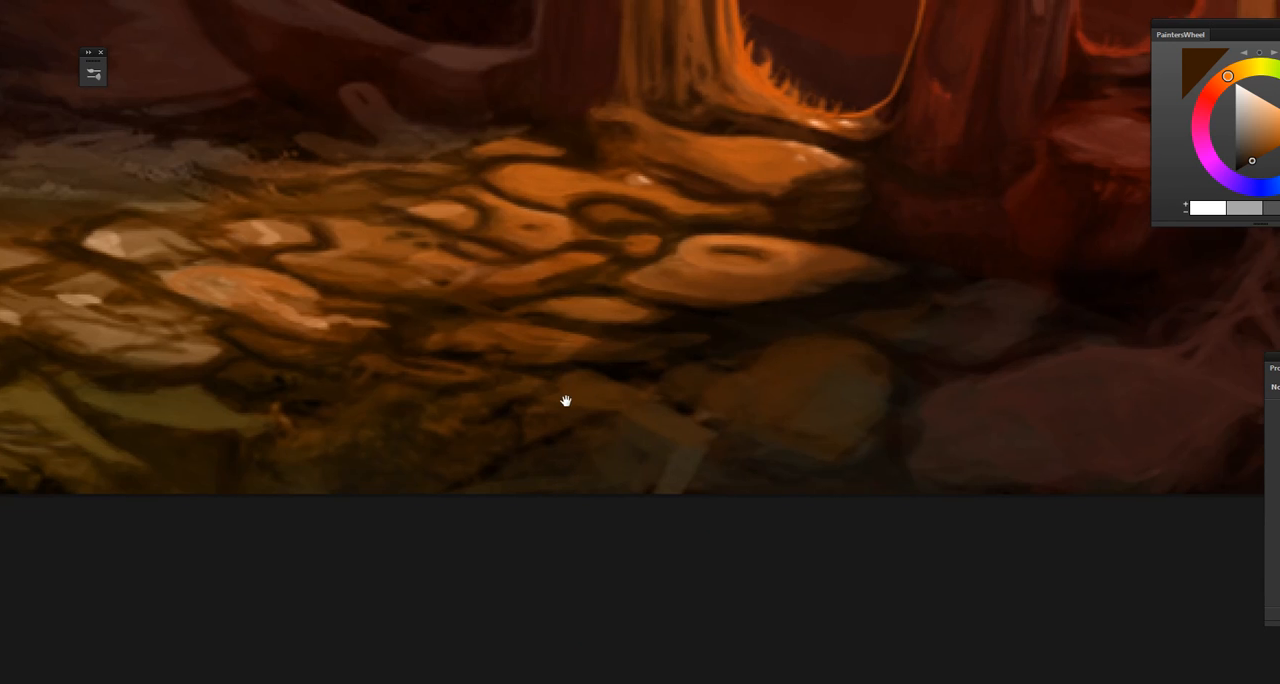
{"action": "mouse_move", "coordinate": [566, 400]}
{"action": "left_mouse_down"}
{"action": "mouse_move", "coordinate": [589, 531]}
{"action": "mouse_move", "coordinate": [575, 484]}
{"action": "left_mouse_up"}
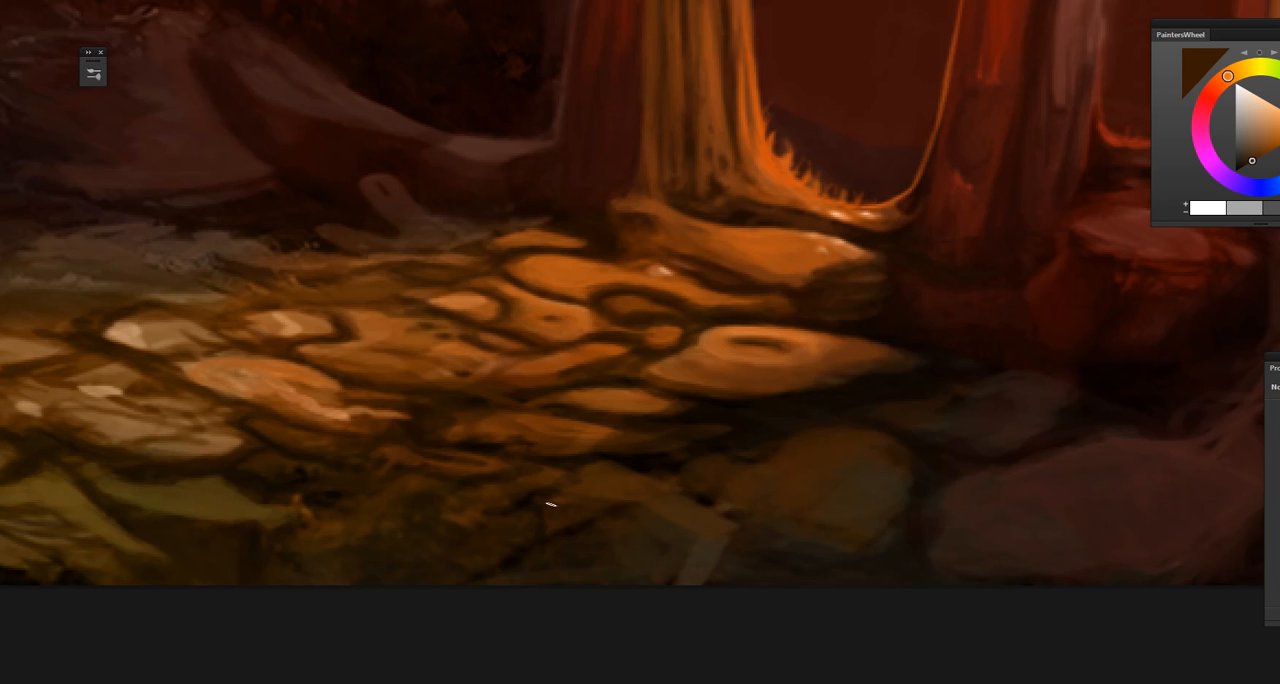
{"action": "left_click", "coordinate": [568, 464], "text": "alt"}
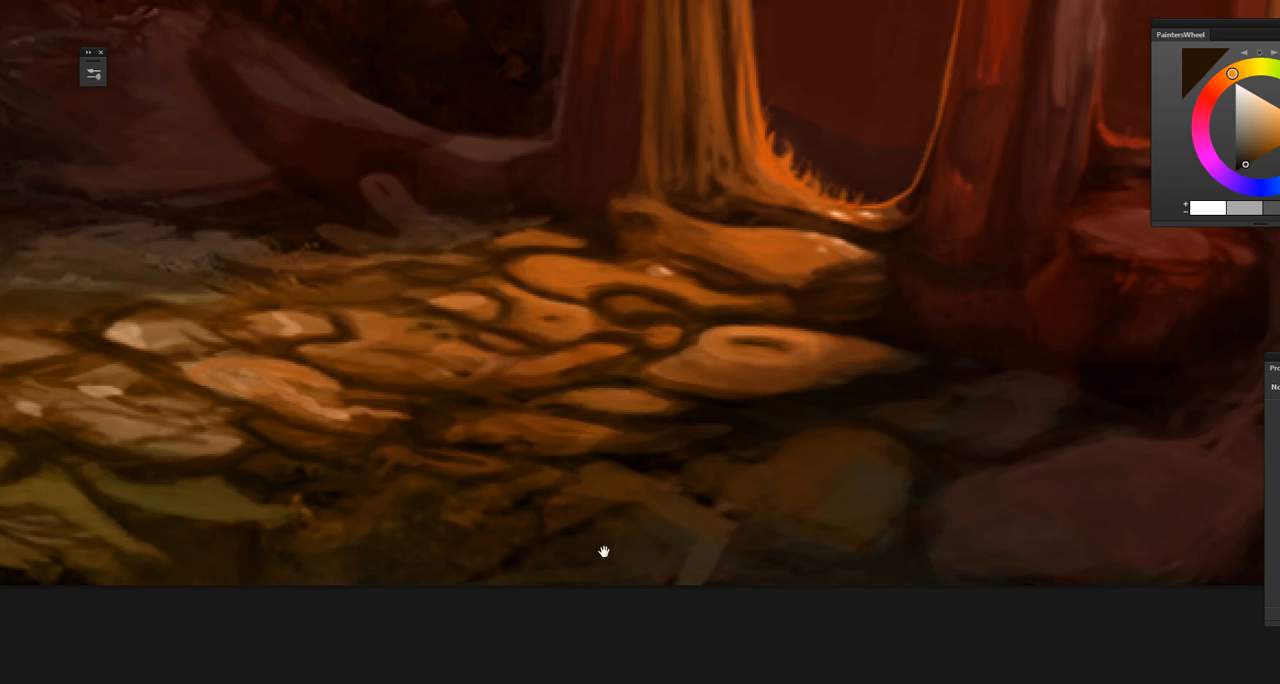
Step: Sample brown from the angular slab at the canvas's lower edge, choose a lighter tone, and touch up the slab and nearby ground
{"action": "left_click_drag", "start_coordinate": [604, 551], "coordinate": [477, 521]}
{"action": "left_click", "coordinate": [552, 477], "text": "alt"}
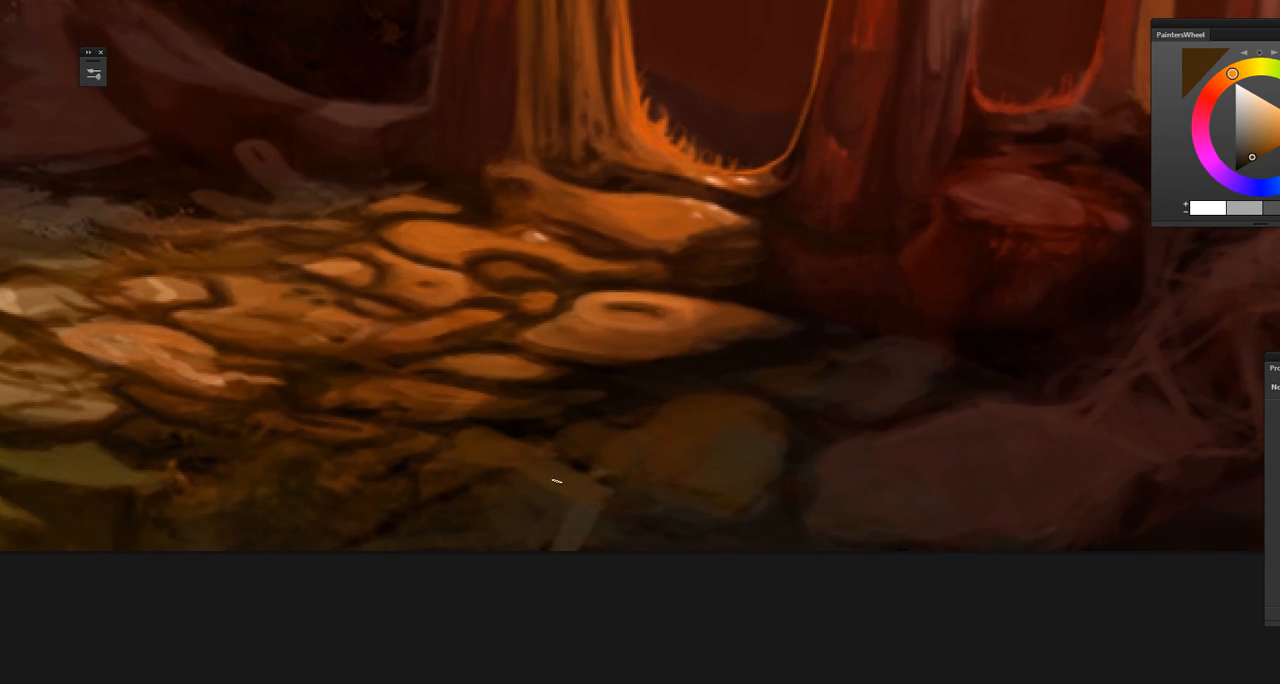
{"action": "left_click", "coordinate": [1254, 147]}
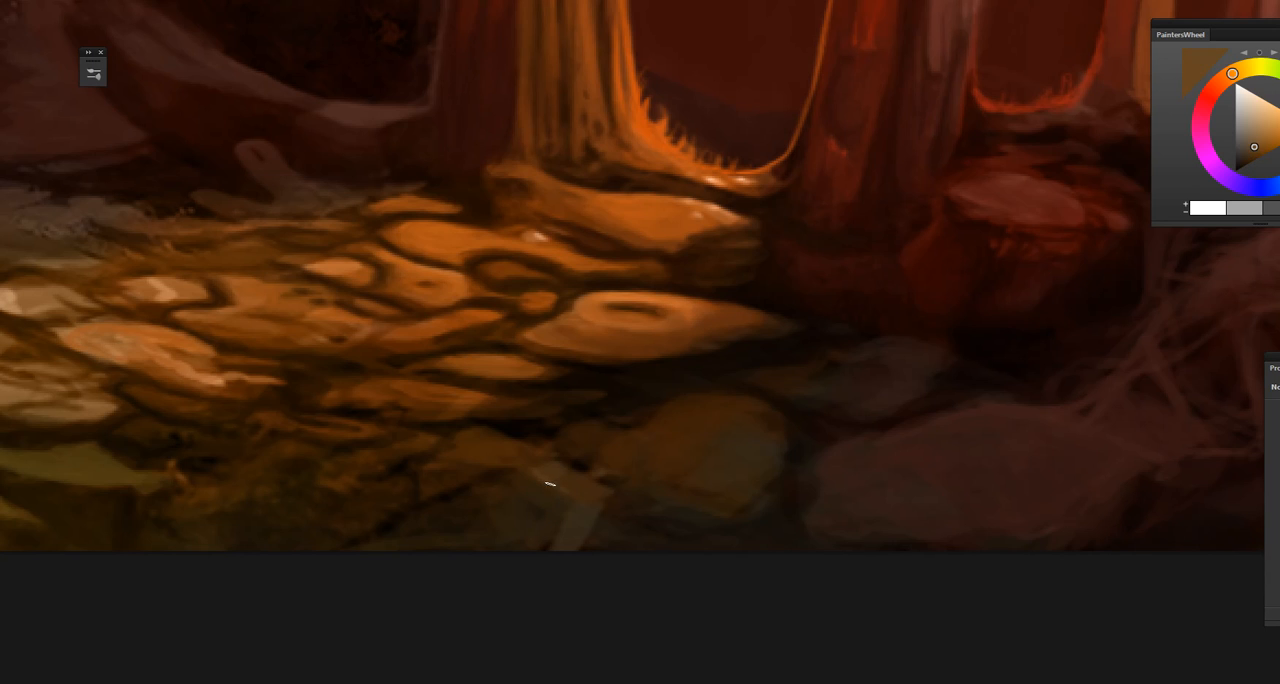
{"action": "left_click_drag", "start_coordinate": [603, 531], "coordinate": [523, 506]}
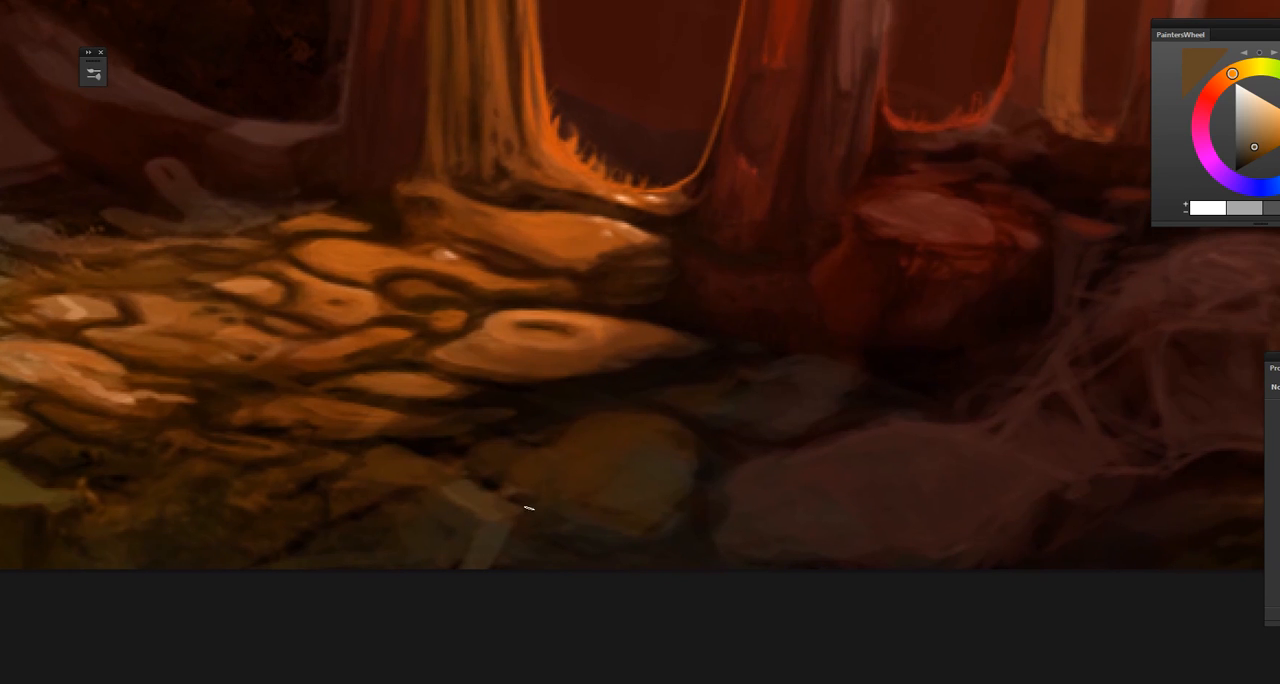
{"action": "left_click", "coordinate": [492, 480], "text": "alt"}
{"action": "left_click", "coordinate": [503, 447], "text": "alt"}
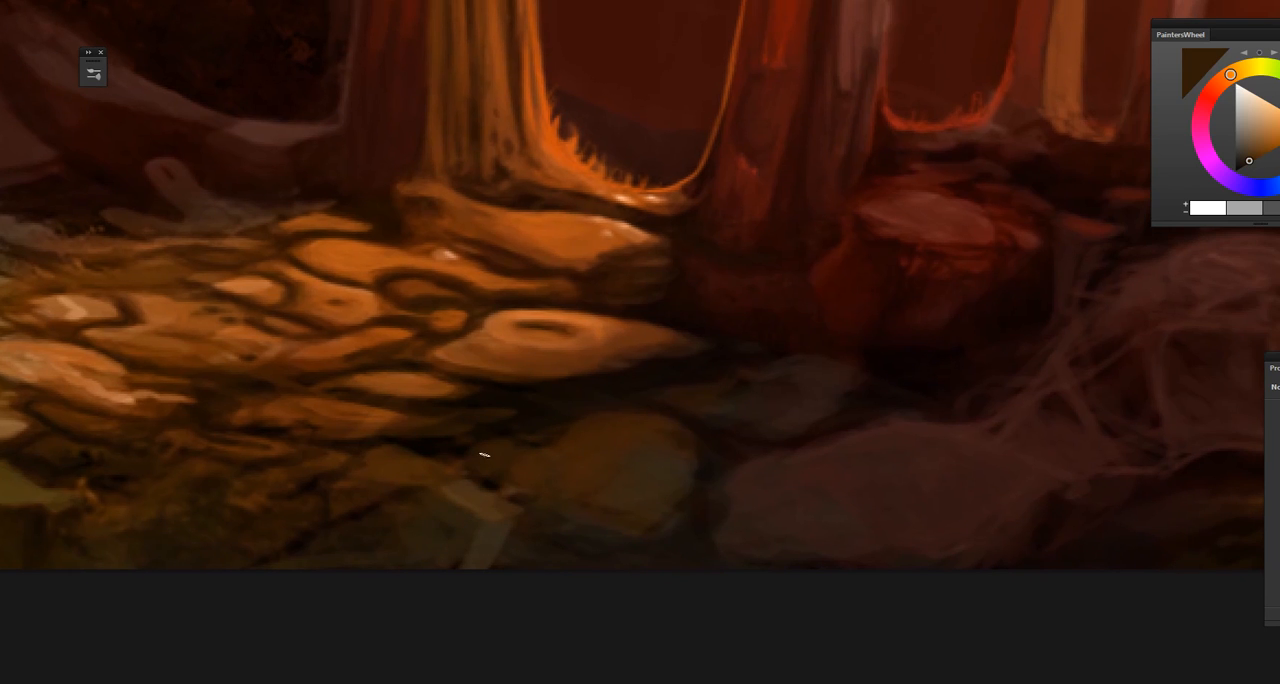
Step: Sample orange-brown from the lowest lit stones and touch up their surface
{"action": "left_click", "coordinate": [364, 410], "text": "alt"}
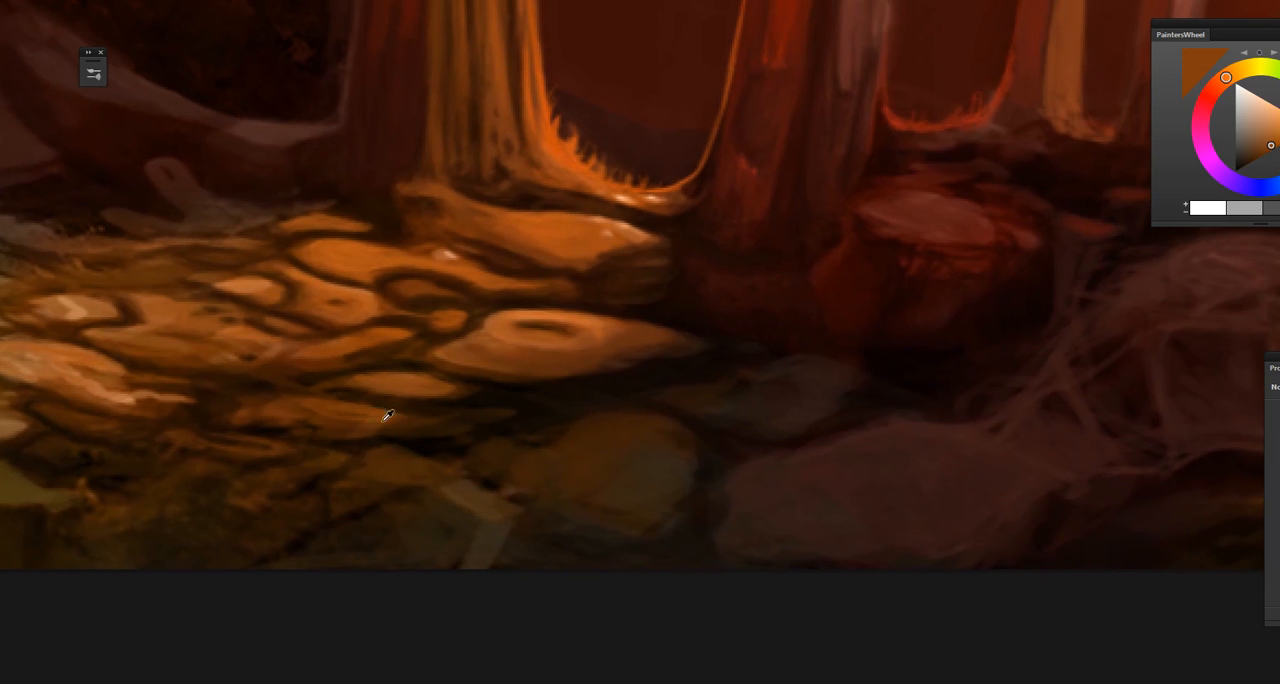
{"action": "left_click", "coordinate": [388, 415], "text": "alt"}
{"action": "mouse_move", "coordinate": [432, 437]}
{"action": "left_mouse_down"}
{"action": "mouse_move", "coordinate": [331, 491]}
{"action": "mouse_move", "coordinate": [354, 491]}
{"action": "left_mouse_up"}
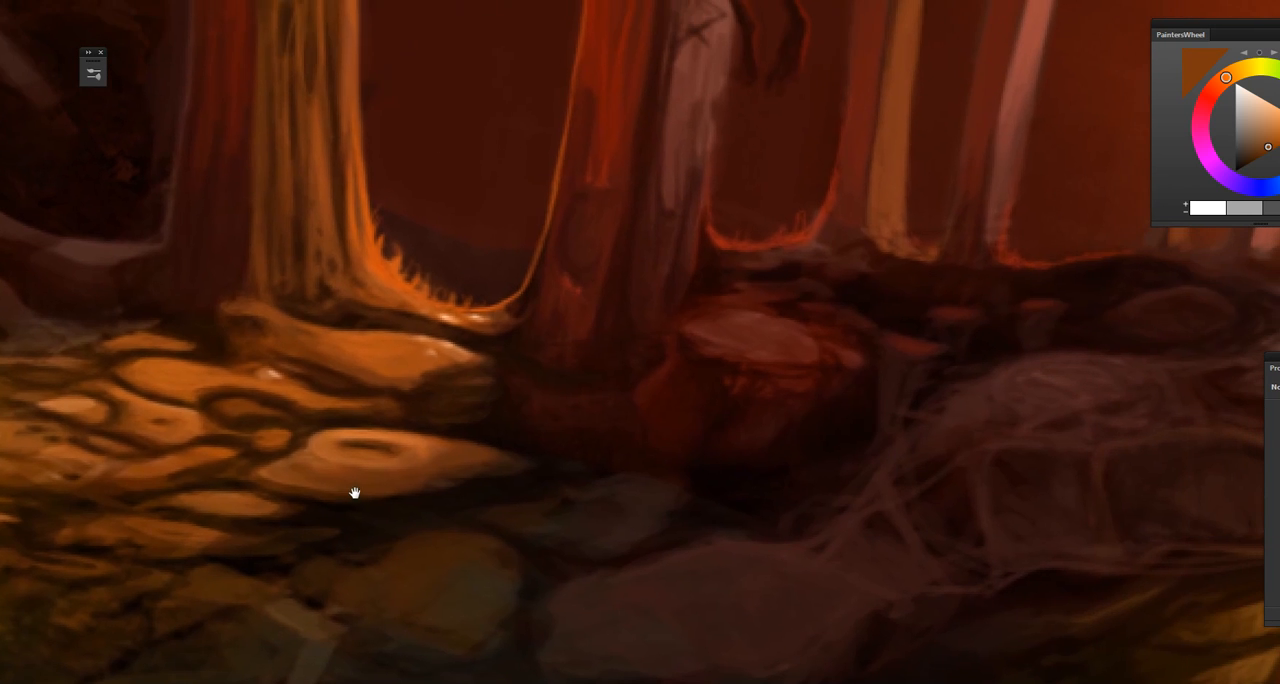
Step: Review the whole painting, then examine the large gate's frame and the shaded rubble beside it up close
{"action": "key", "text": "ctrl+0"}
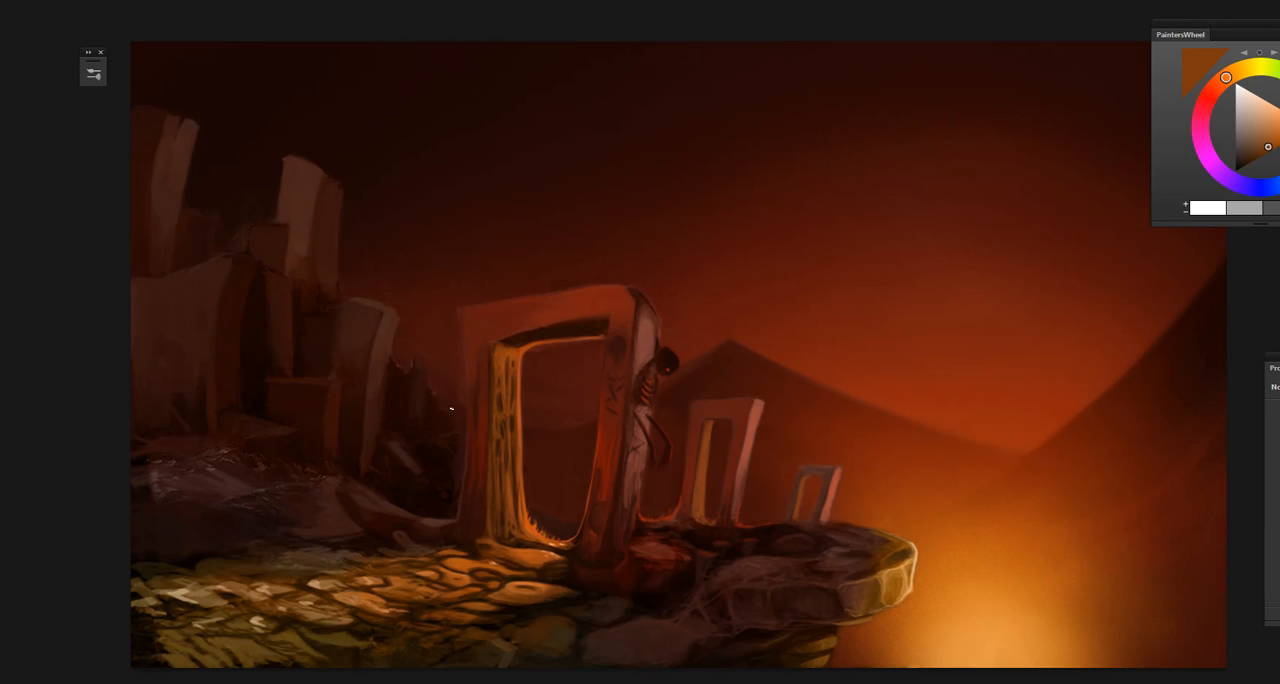
{"action": "key", "text": "ctrl+plus"}
{"action": "key", "text": "ctrl+plus"}
{"action": "key", "text": "ctrl+plus"}
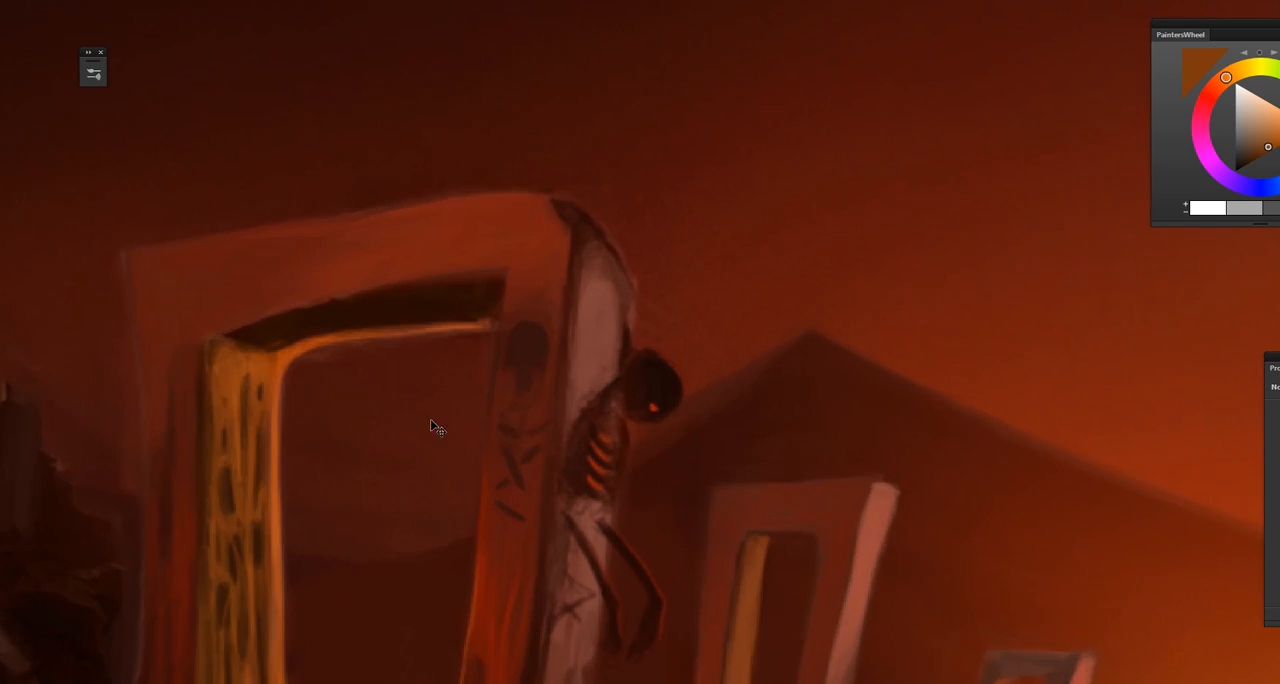
{"action": "left_click_drag", "start_coordinate": [309, 471], "coordinate": [587, 522]}
{"action": "mouse_move", "coordinate": [391, 495]}
{"action": "left_mouse_down"}
{"action": "mouse_move", "coordinate": [577, 522]}
{"action": "mouse_move", "coordinate": [582, 548]}
{"action": "left_mouse_up"}
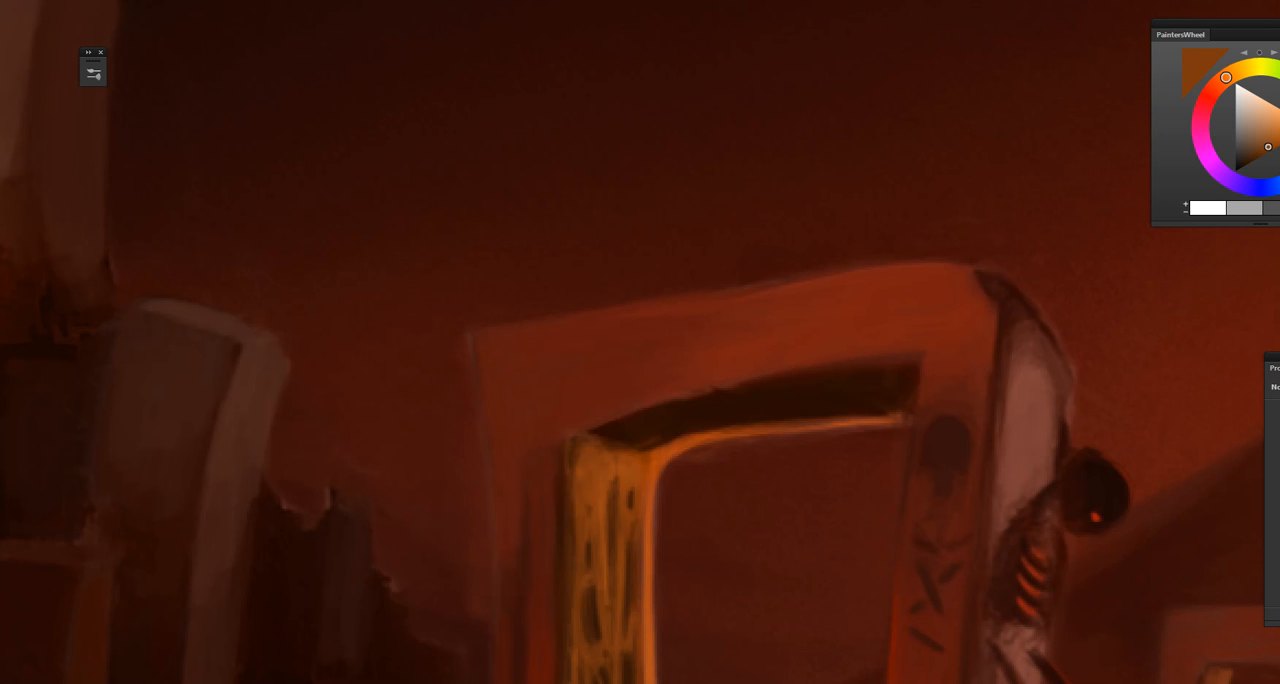
{"action": "key", "text": "ctrl+z"}
{"action": "key", "text": "ctrl+z"}
{"action": "key", "text": "bracketright"}
{"action": "key", "text": "bracketright"}
{"action": "key", "text": "bracketright"}
{"action": "key", "text": "bracketright"}
{"action": "left_click_drag", "start_coordinate": [420, 431], "coordinate": [420, 350]}
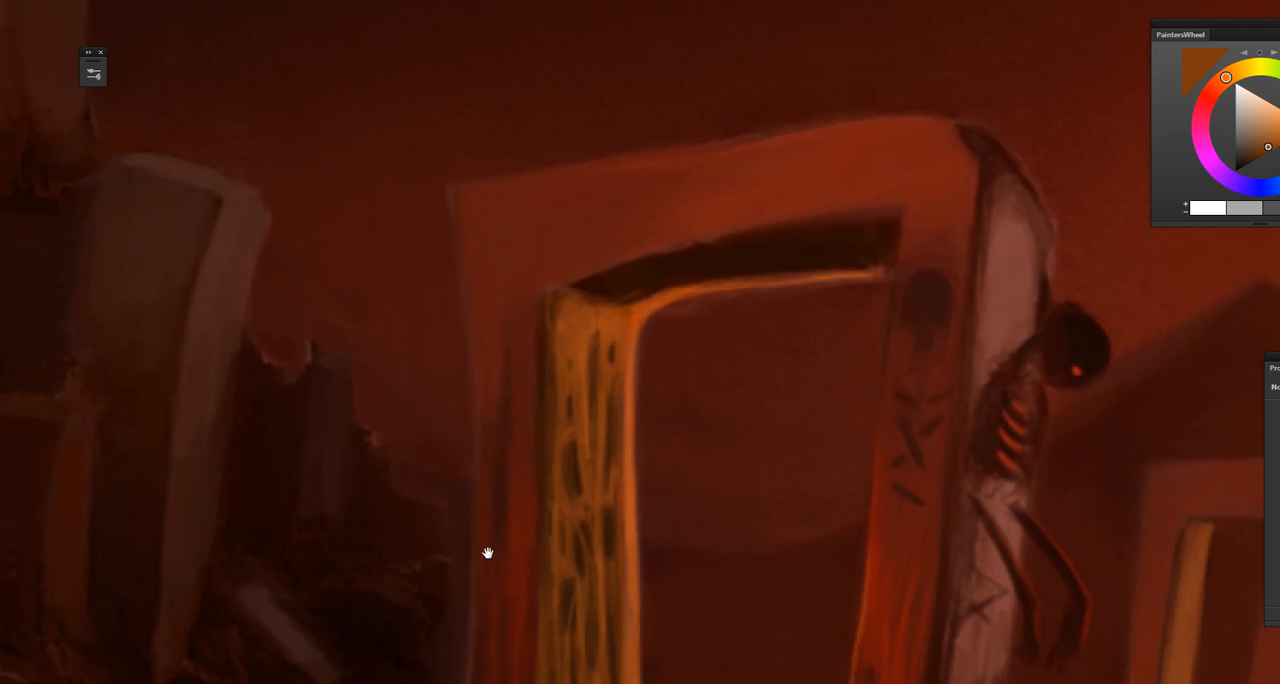
{"action": "mouse_move", "coordinate": [490, 565]}
{"action": "left_mouse_down"}
{"action": "mouse_move", "coordinate": [420, 449]}
{"action": "mouse_move", "coordinate": [420, 463]}
{"action": "left_mouse_up"}
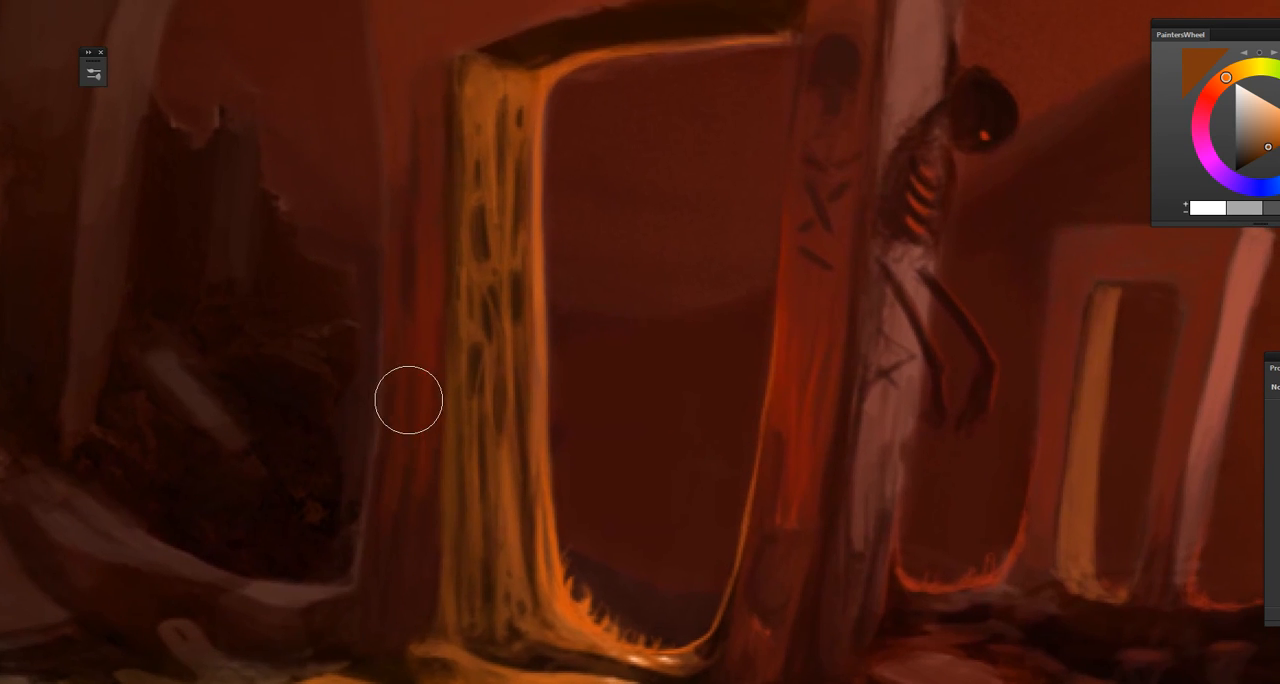
{"action": "key", "text": "bracketleft"}
{"action": "key", "text": "bracketleft"}
{"action": "key", "text": "bracketleft"}
{"action": "key", "text": "bracketleft"}
Step: Sample dark browns from the shaded ground just under the lit foreground stones and touch up the ground there
{"action": "mouse_move", "coordinate": [626, 546]}
{"action": "left_mouse_down"}
{"action": "mouse_move", "coordinate": [617, 438]}
{"action": "mouse_move", "coordinate": [609, 546]}
{"action": "left_mouse_up"}
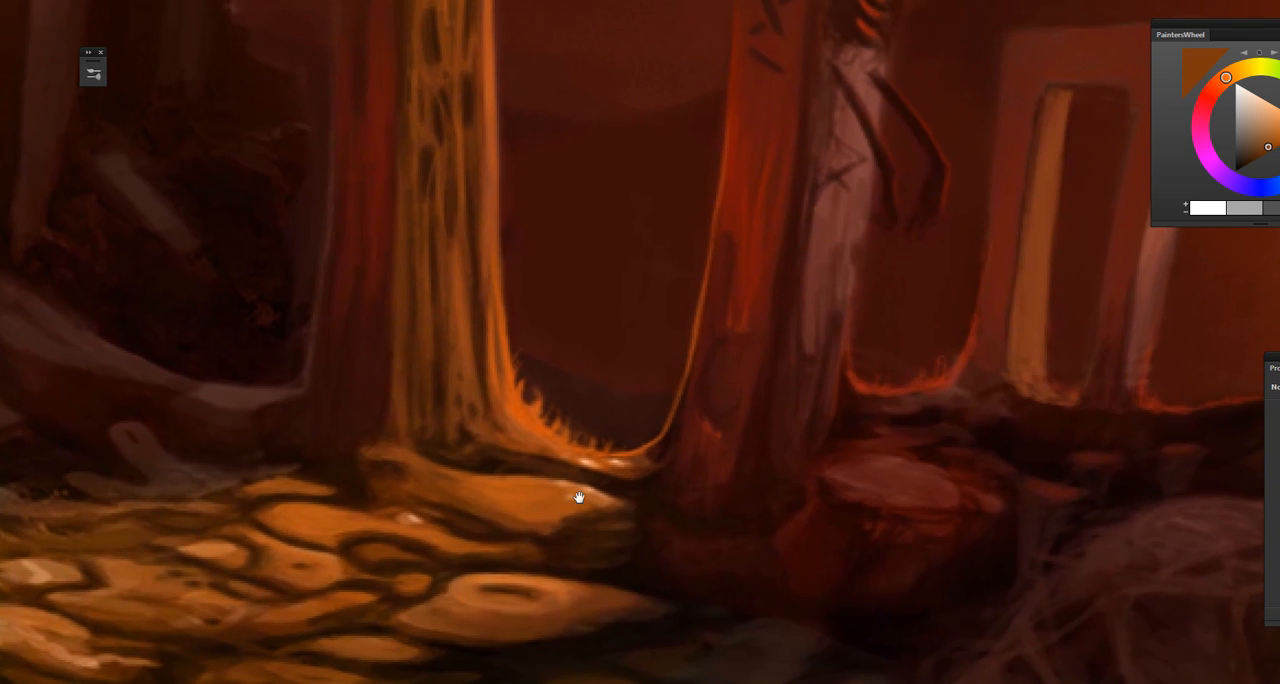
{"action": "left_click_drag", "start_coordinate": [577, 498], "coordinate": [493, 514]}
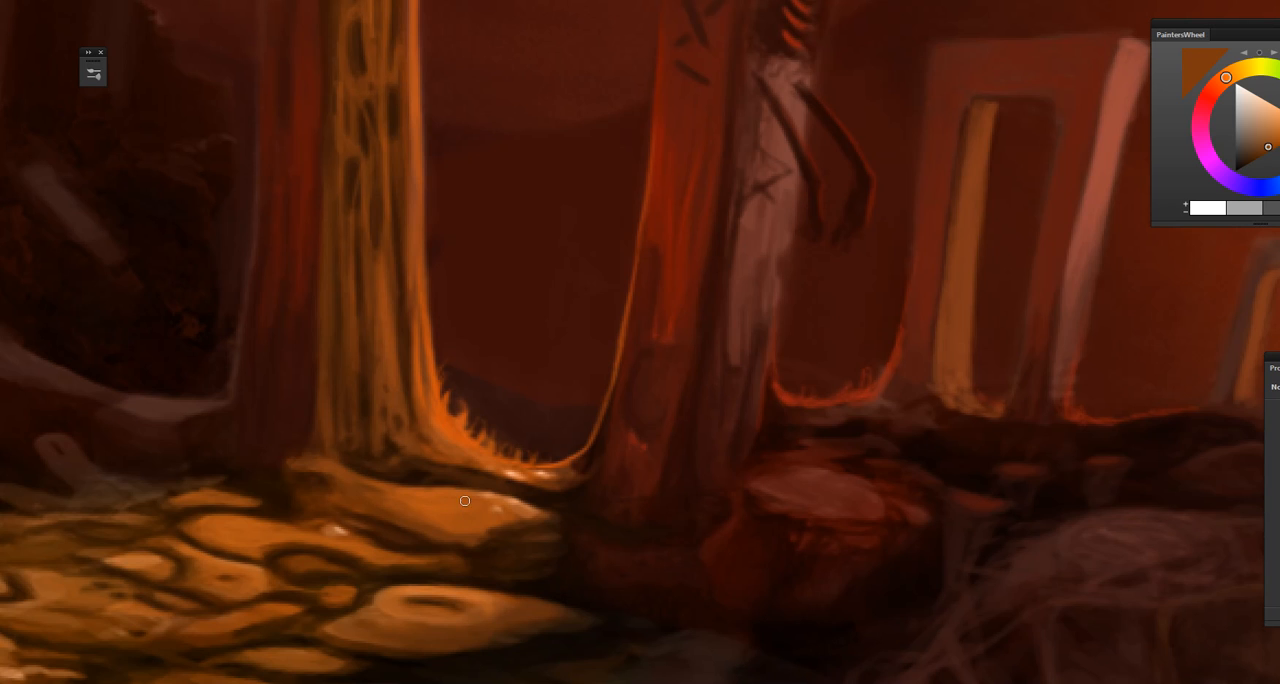
{"action": "left_click_drag", "start_coordinate": [476, 586], "coordinate": [517, 510]}
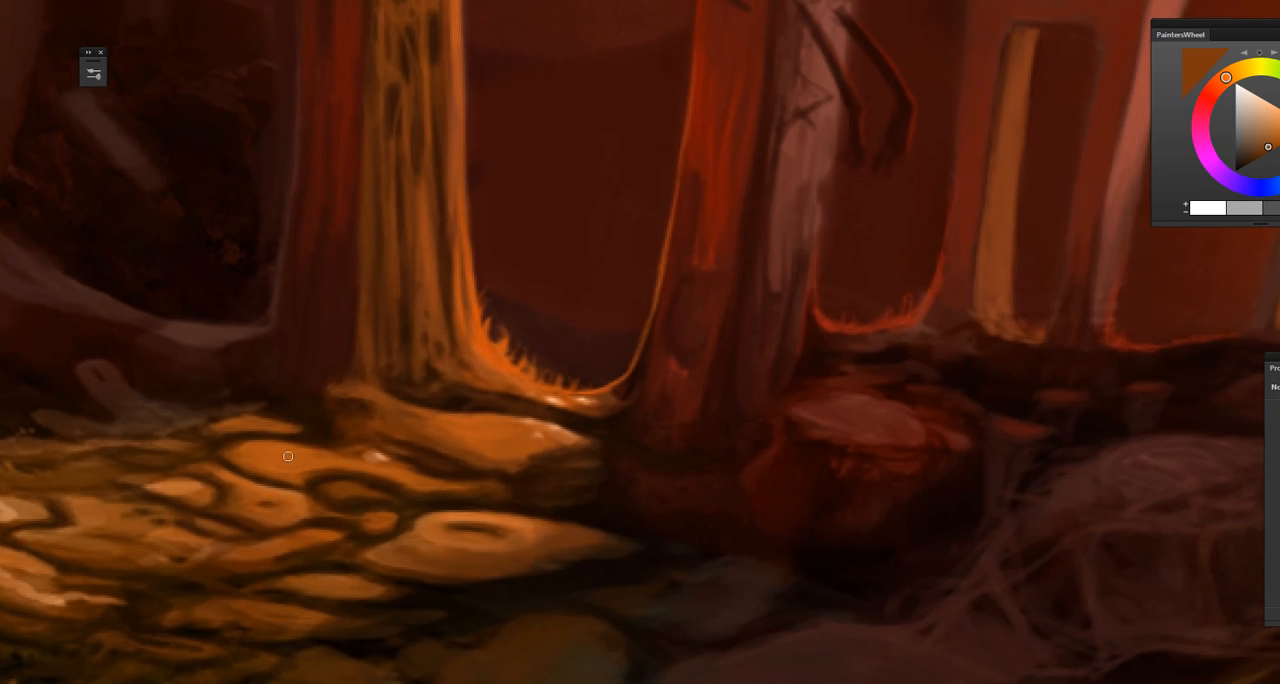
{"action": "left_click_drag", "start_coordinate": [331, 567], "coordinate": [455, 532]}
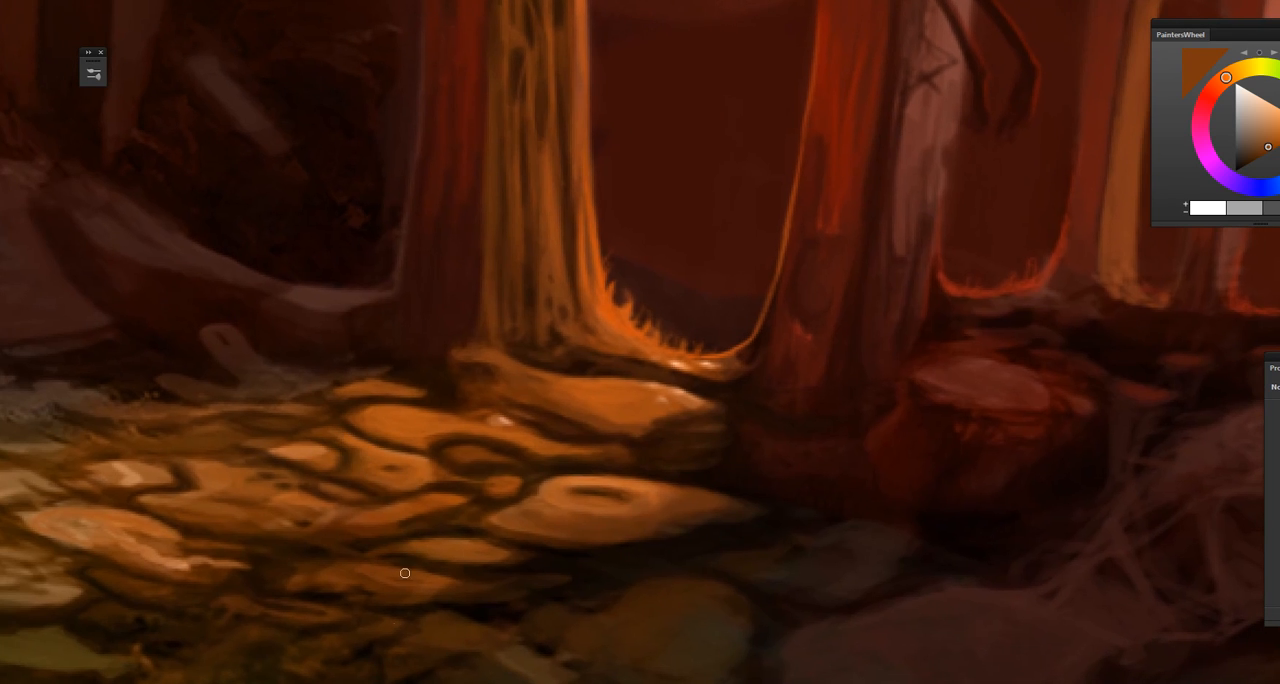
{"action": "left_click_drag", "start_coordinate": [403, 569], "coordinate": [478, 598]}
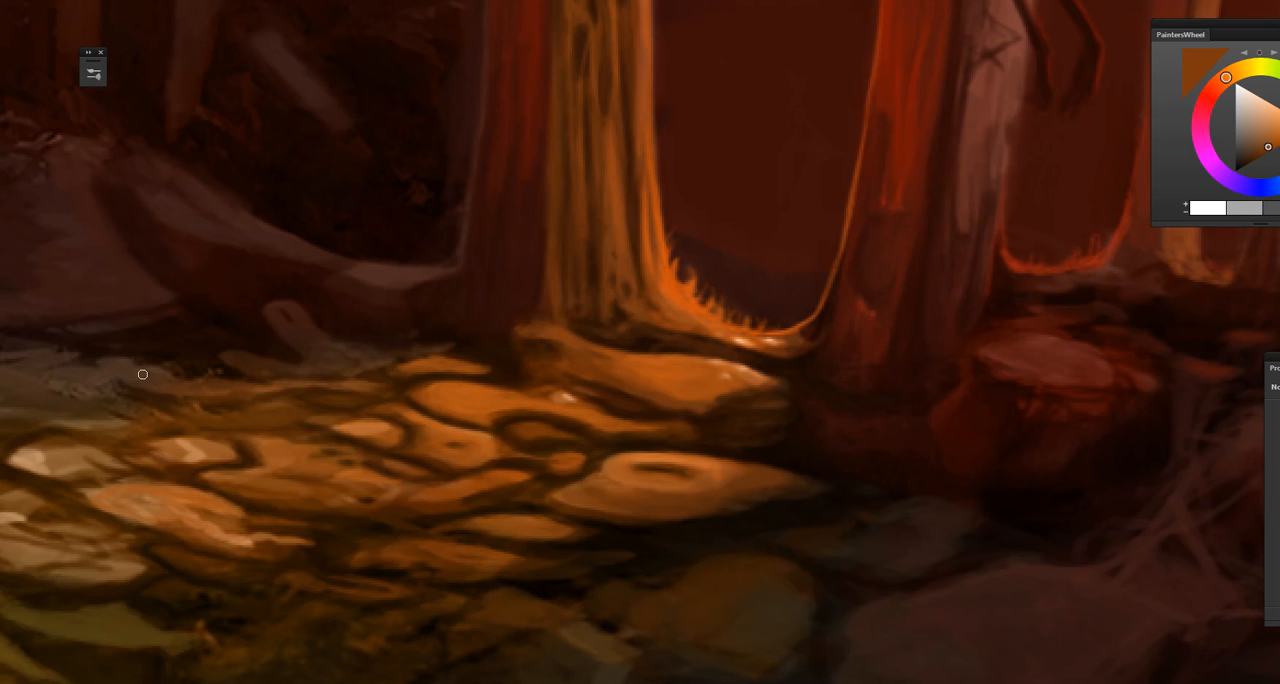
{"action": "left_click_drag", "start_coordinate": [493, 521], "coordinate": [380, 463]}
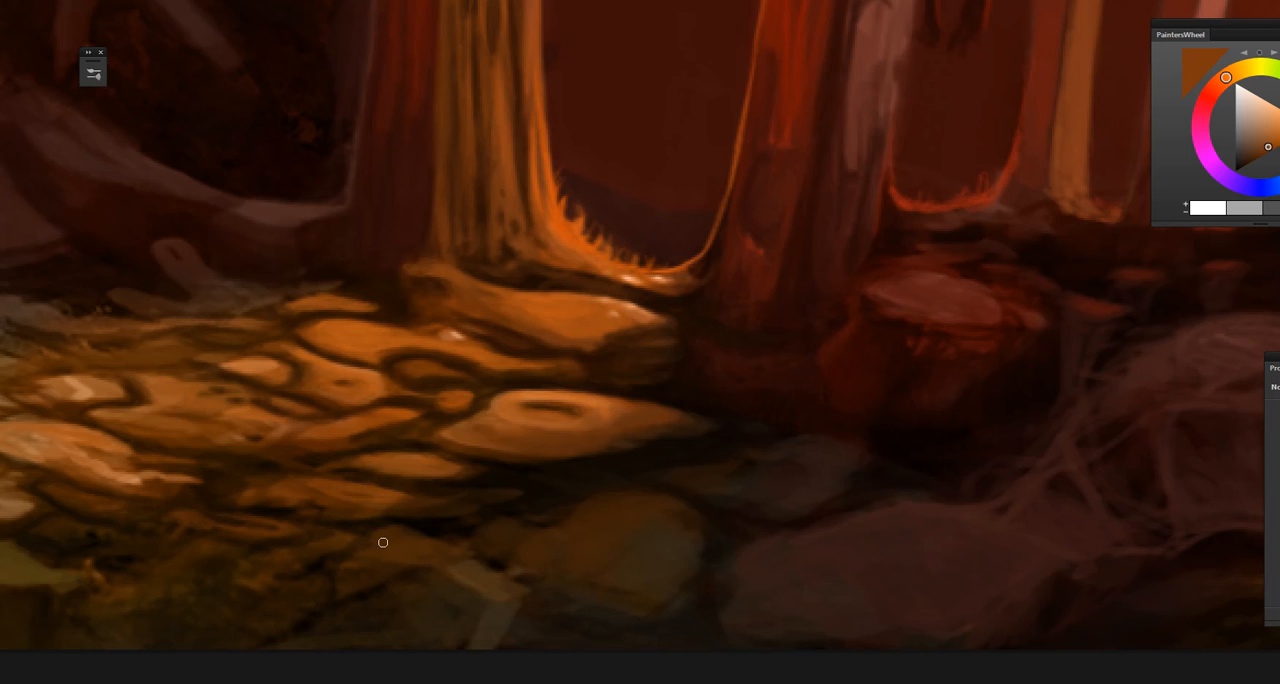
{"action": "left_click_drag", "start_coordinate": [451, 642], "coordinate": [471, 560]}
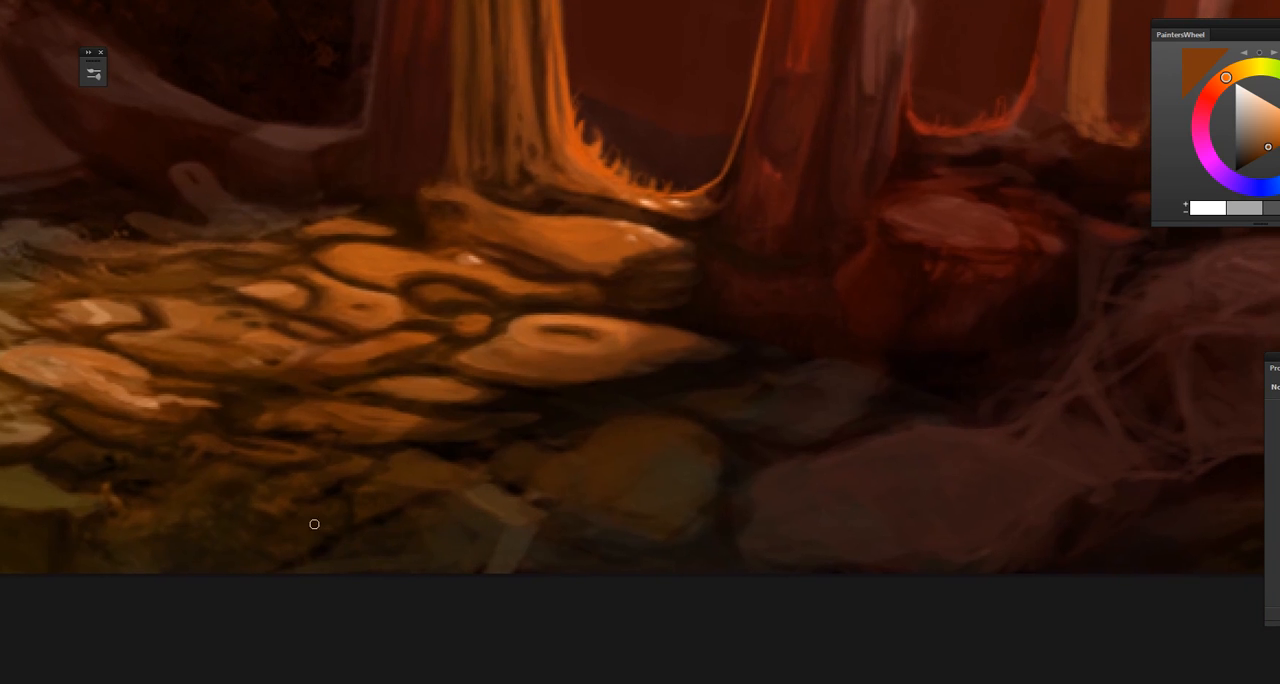
{"action": "left_click", "coordinate": [297, 466], "text": "alt"}
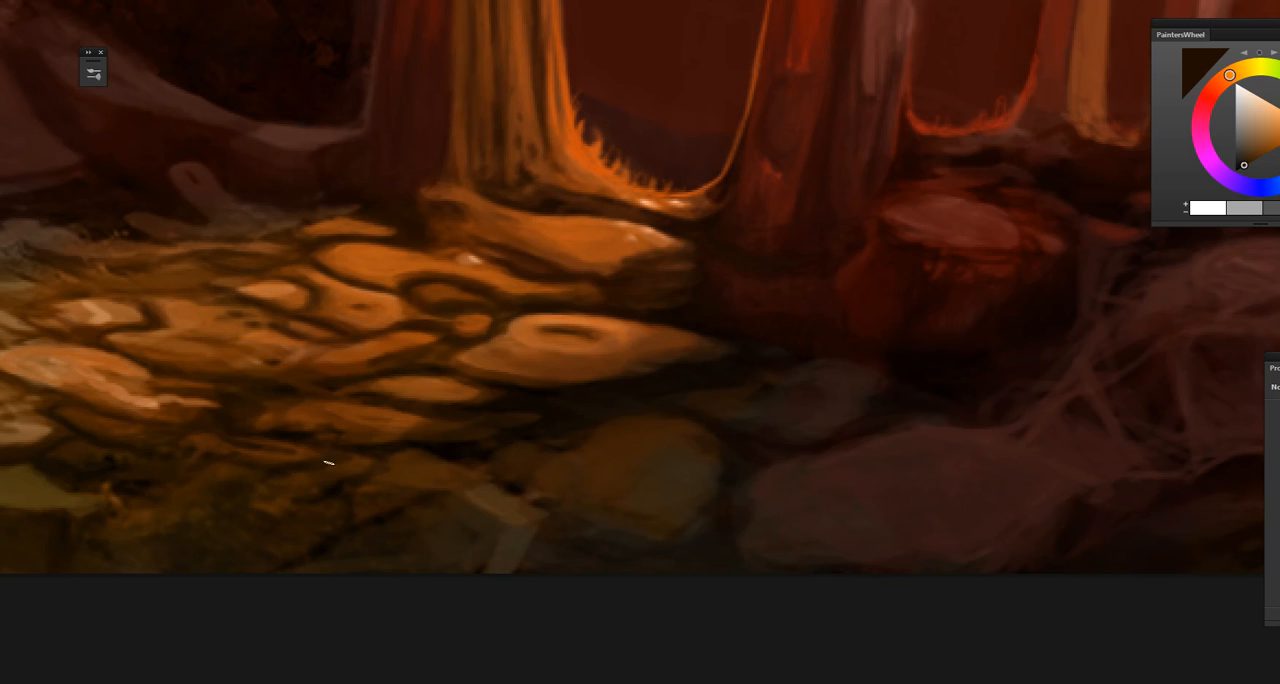
{"action": "left_click", "coordinate": [324, 456], "text": "alt"}
{"action": "left_click", "coordinate": [366, 453], "text": "alt"}
{"action": "left_click", "coordinate": [366, 458], "text": "alt"}
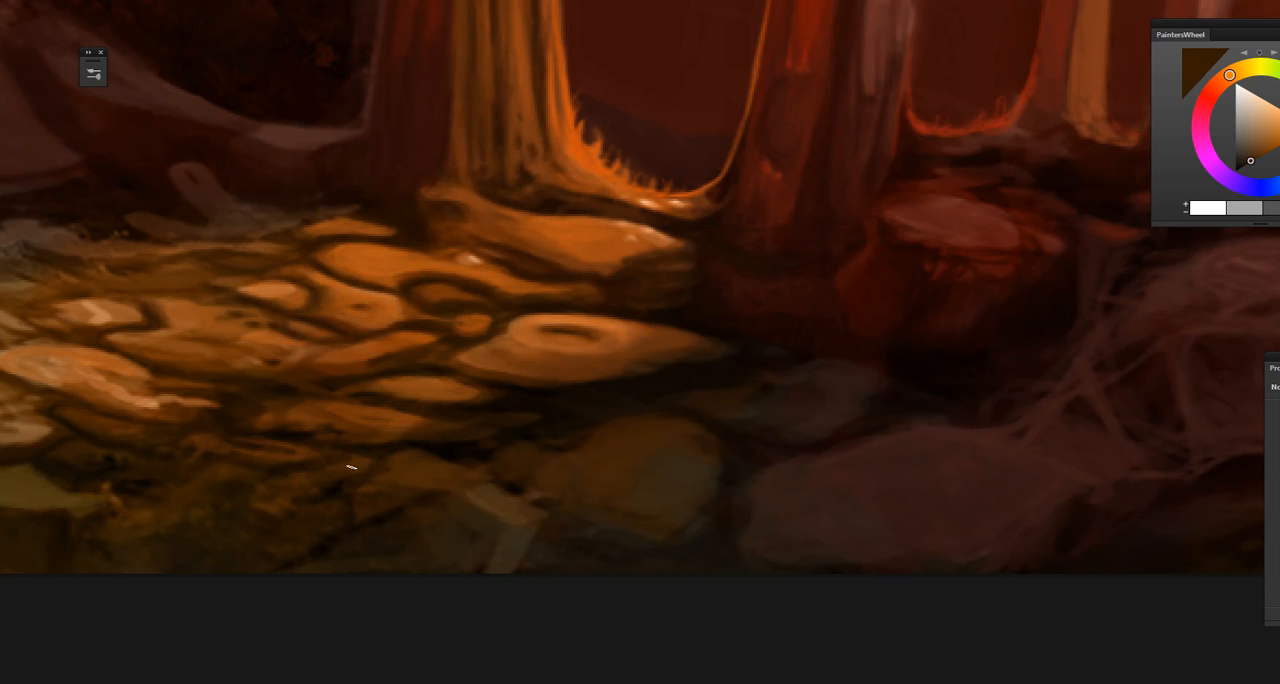
{"action": "left_click", "coordinate": [339, 487], "text": "alt"}
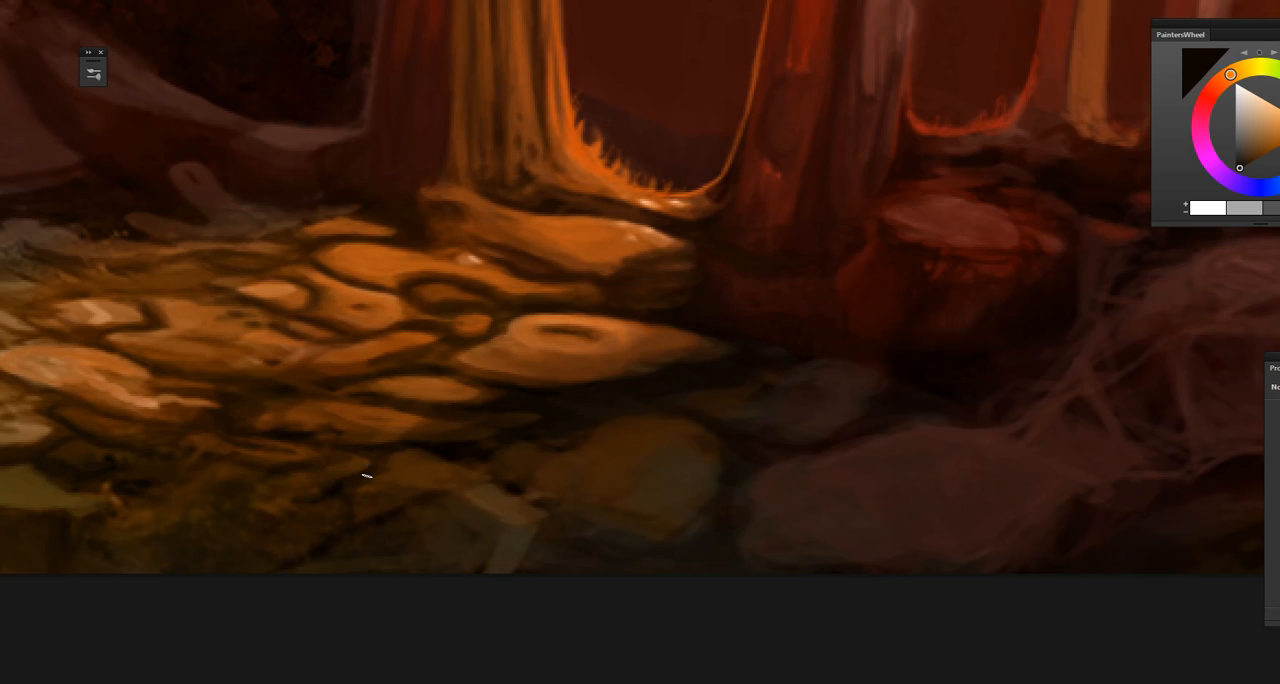
{"action": "left_click", "coordinate": [387, 446], "text": "alt"}
{"action": "mouse_move", "coordinate": [294, 471]}
{"action": "left_mouse_down"}
{"action": "mouse_move", "coordinate": [354, 554]}
{"action": "mouse_move", "coordinate": [538, 583]}
{"action": "left_mouse_up"}
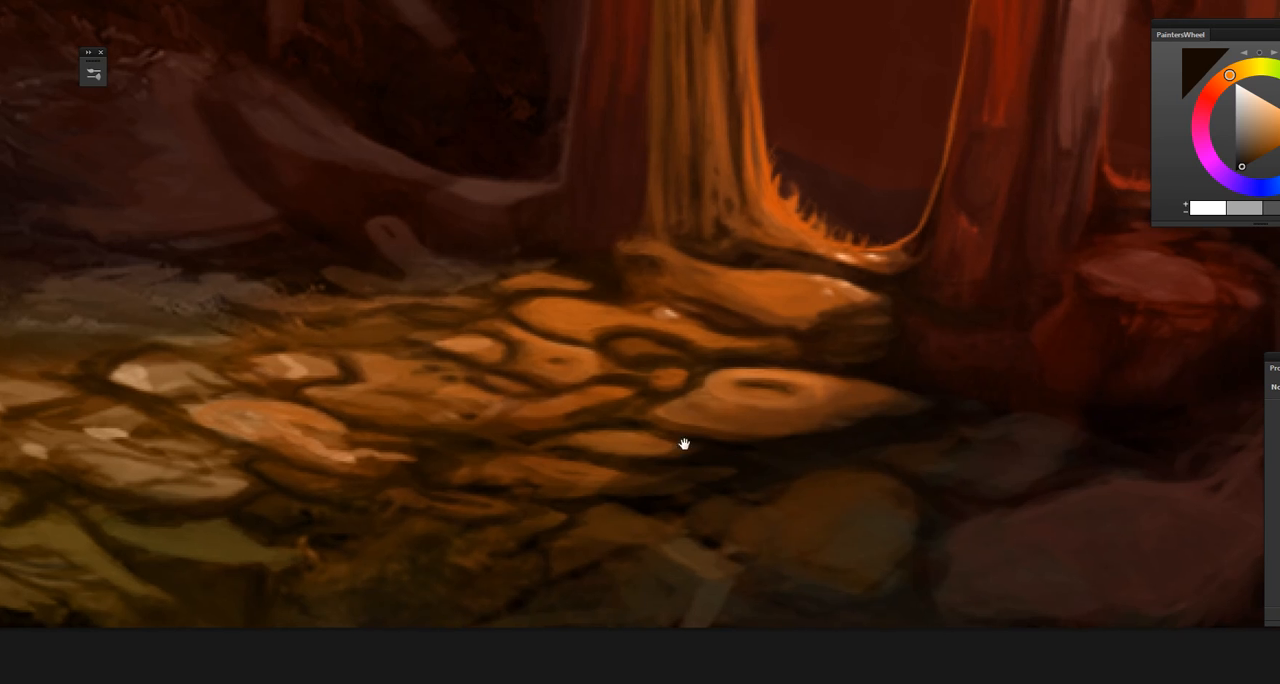
{"action": "left_click_drag", "start_coordinate": [686, 443], "coordinate": [540, 403]}
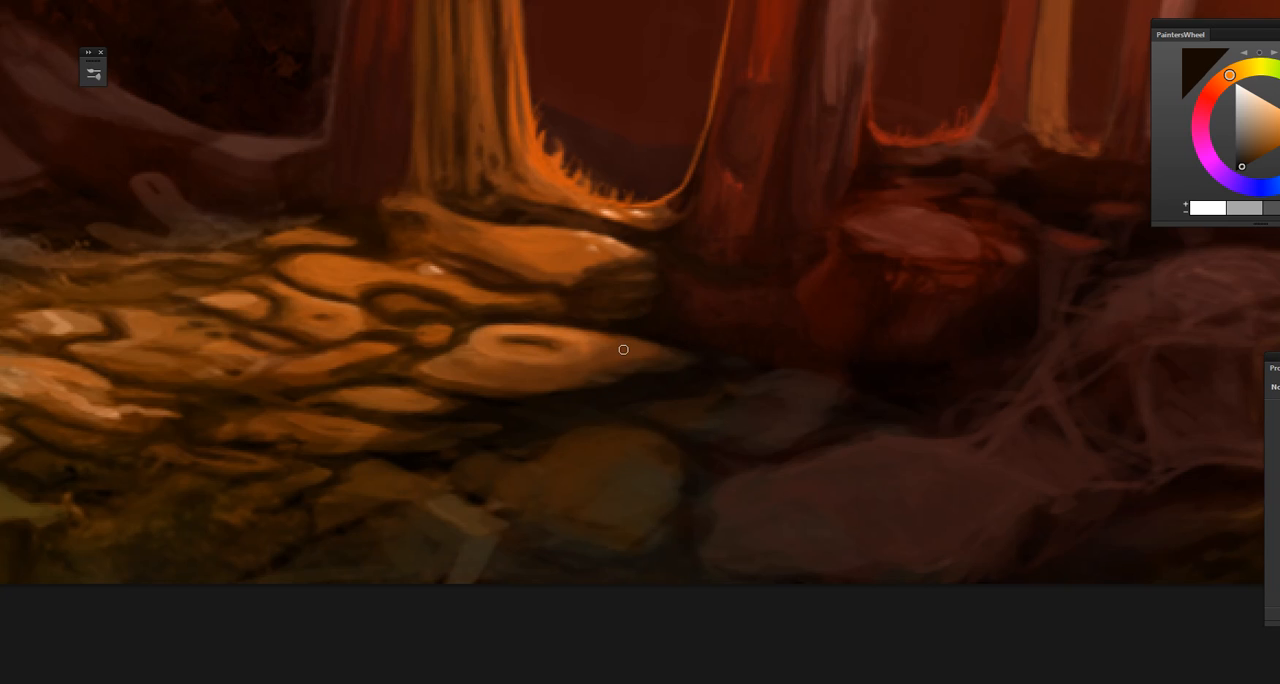
{"action": "key", "text": "ctrl+0"}
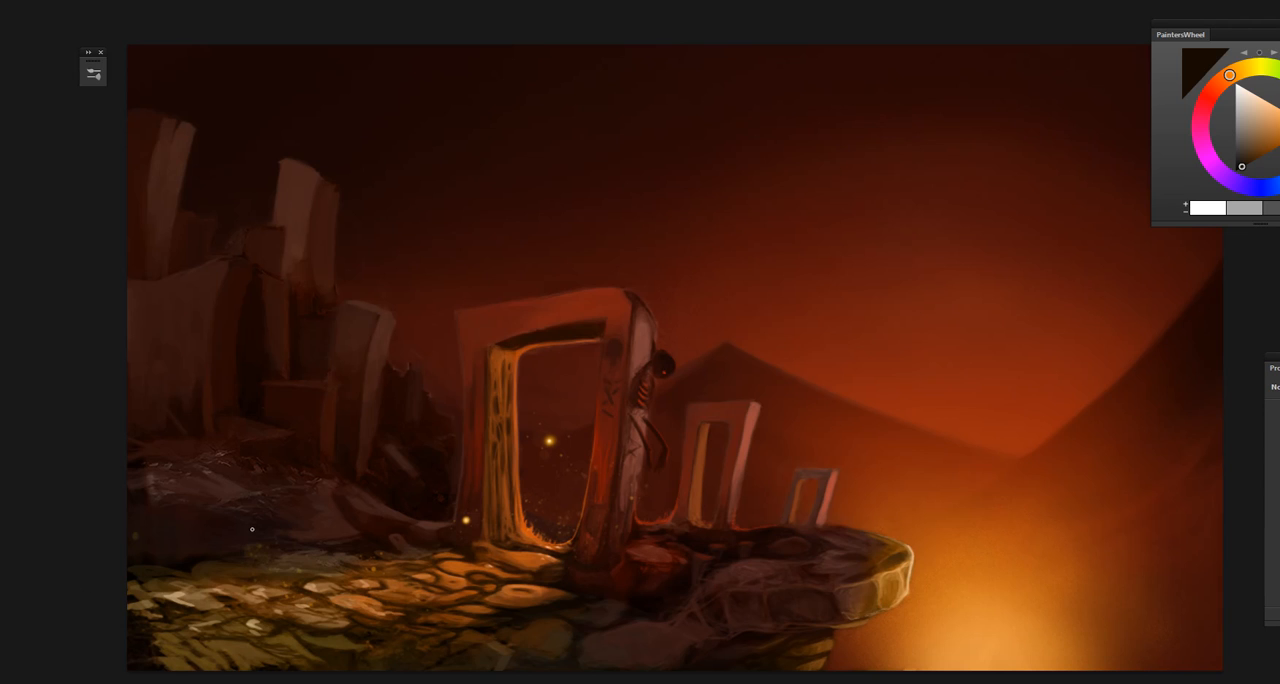
{"action": "left_click_drag", "start_coordinate": [957, 321], "coordinate": [1000, 459]}
{"action": "mouse_move", "coordinate": [1003, 549]}
{"action": "left_mouse_down"}
{"action": "mouse_move", "coordinate": [1014, 530]}
{"action": "mouse_move", "coordinate": [1000, 560]}
{"action": "mouse_move", "coordinate": [1009, 585]}
{"action": "mouse_move", "coordinate": [975, 540]}
{"action": "mouse_move", "coordinate": [950, 455]}
{"action": "mouse_move", "coordinate": [1000, 306]}
{"action": "mouse_move", "coordinate": [1005, 597]}
{"action": "mouse_move", "coordinate": [983, 414]}
{"action": "left_mouse_up"}
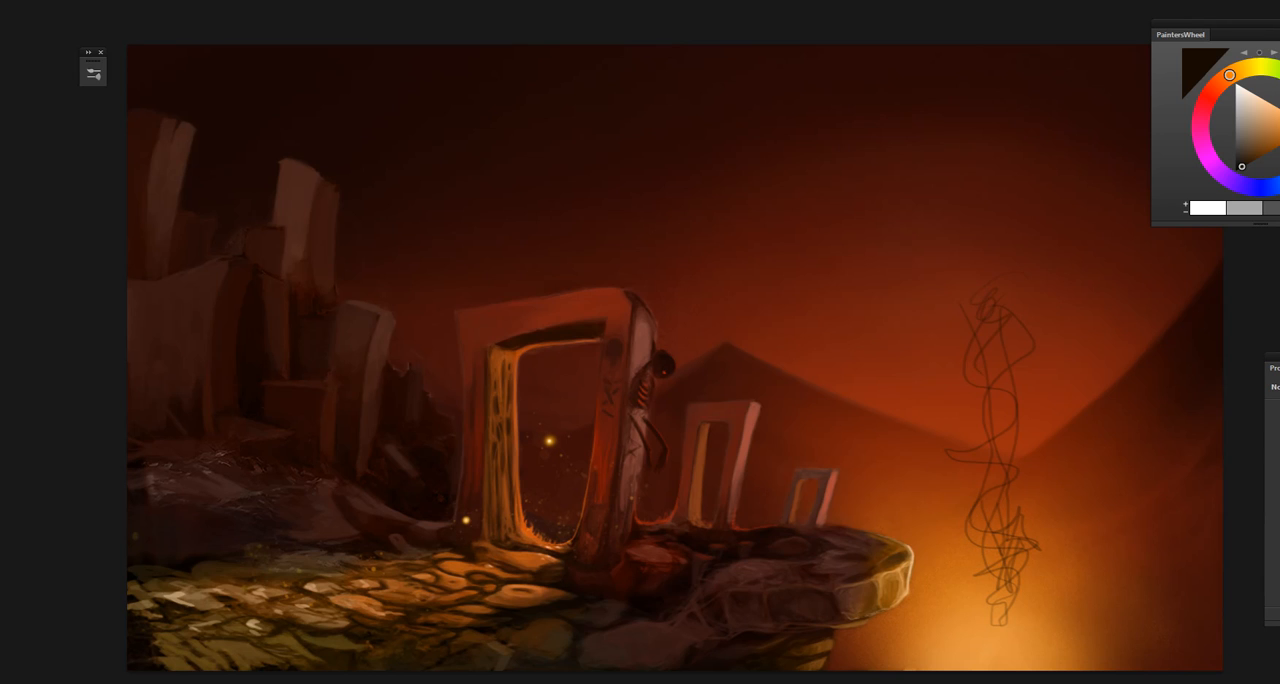
{"action": "key", "text": "Delete"}
{"action": "left_click", "coordinate": [654, 221]}
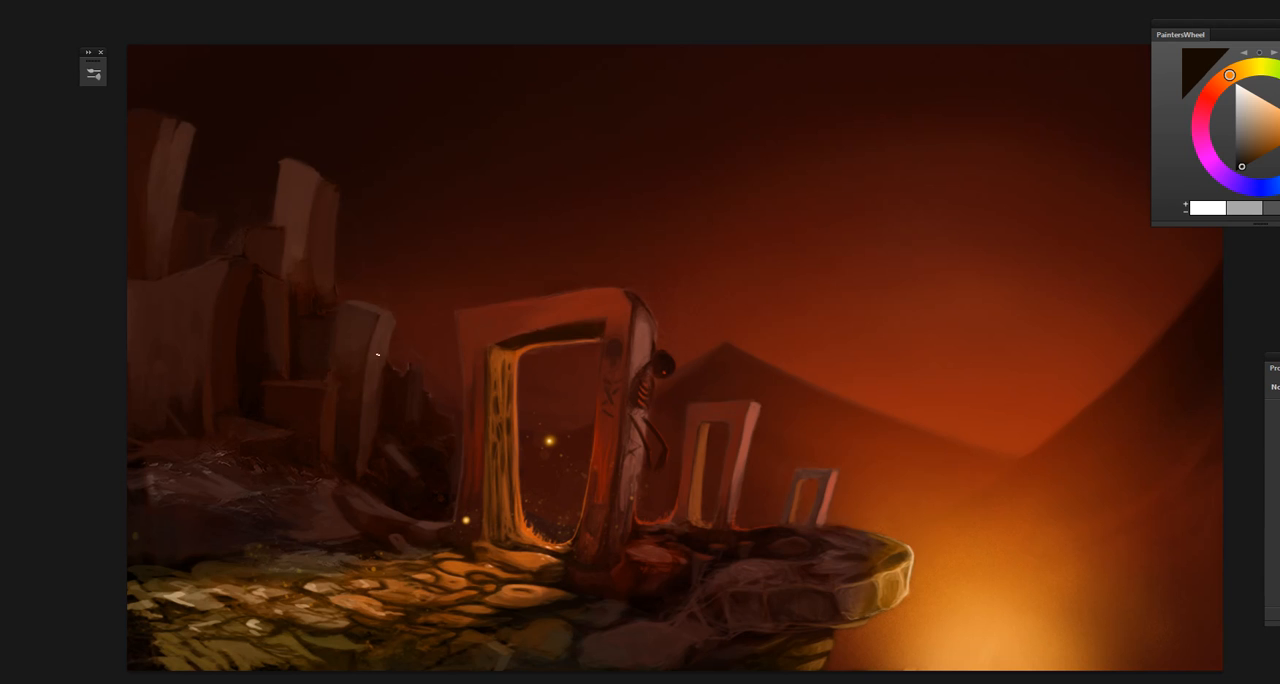
Step: Sample olive-brown from the streaked ground in the painting's lower-left corner and touch up its surface
{"action": "key", "text": "ctrl+plus"}
{"action": "key", "text": "ctrl+plus"}
{"action": "key", "text": "ctrl+plus"}
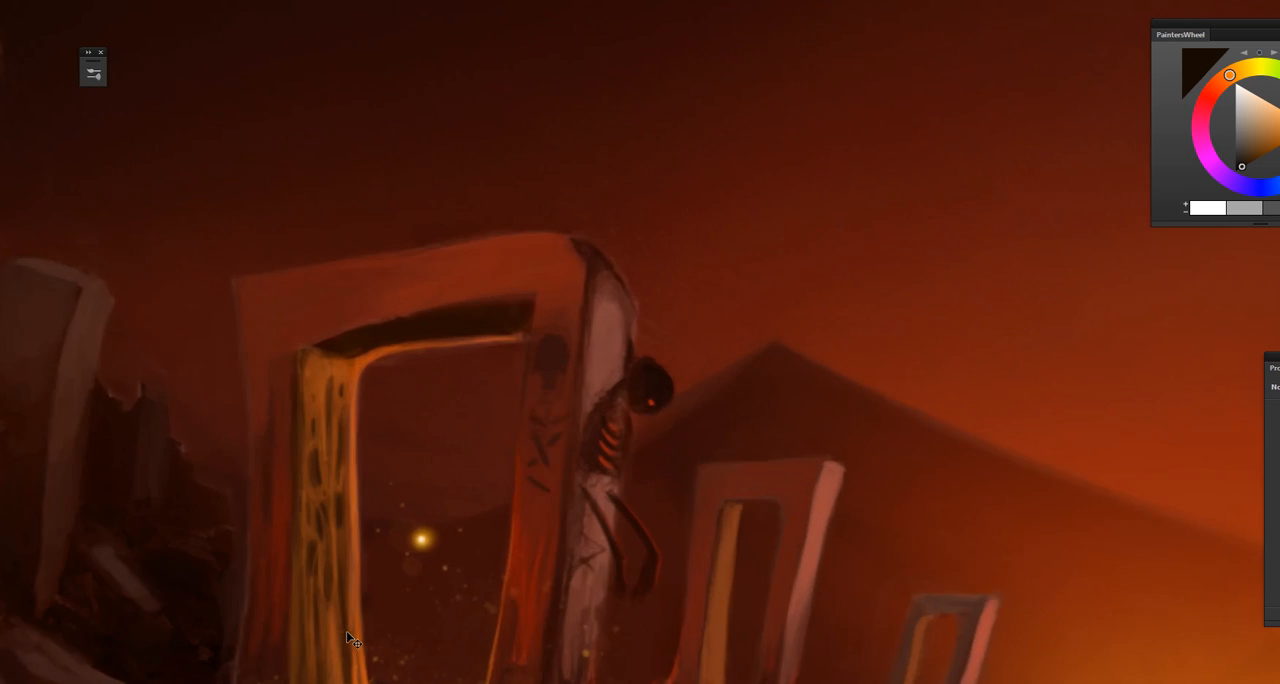
{"action": "left_click_drag", "start_coordinate": [425, 505], "coordinate": [800, 96]}
{"action": "mouse_move", "coordinate": [491, 446]}
{"action": "left_mouse_down"}
{"action": "mouse_move", "coordinate": [868, 143]}
{"action": "mouse_move", "coordinate": [593, 402]}
{"action": "left_mouse_up"}
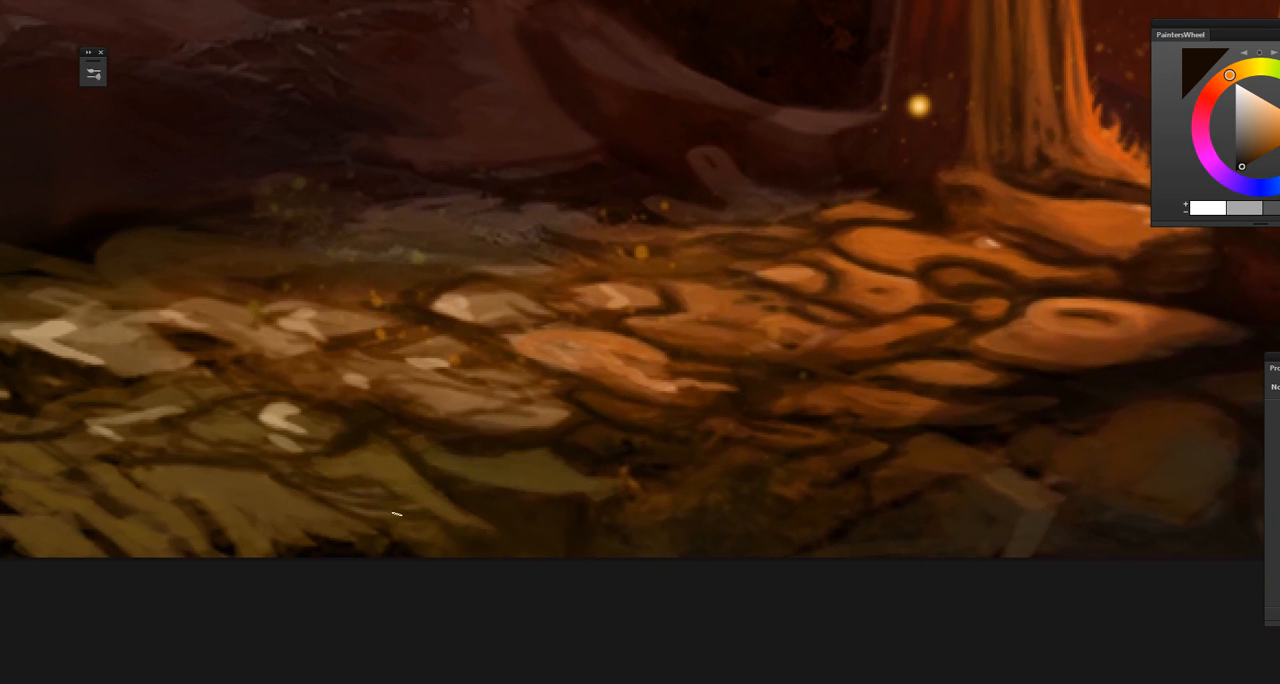
{"action": "left_click_drag", "start_coordinate": [396, 513], "coordinate": [511, 460]}
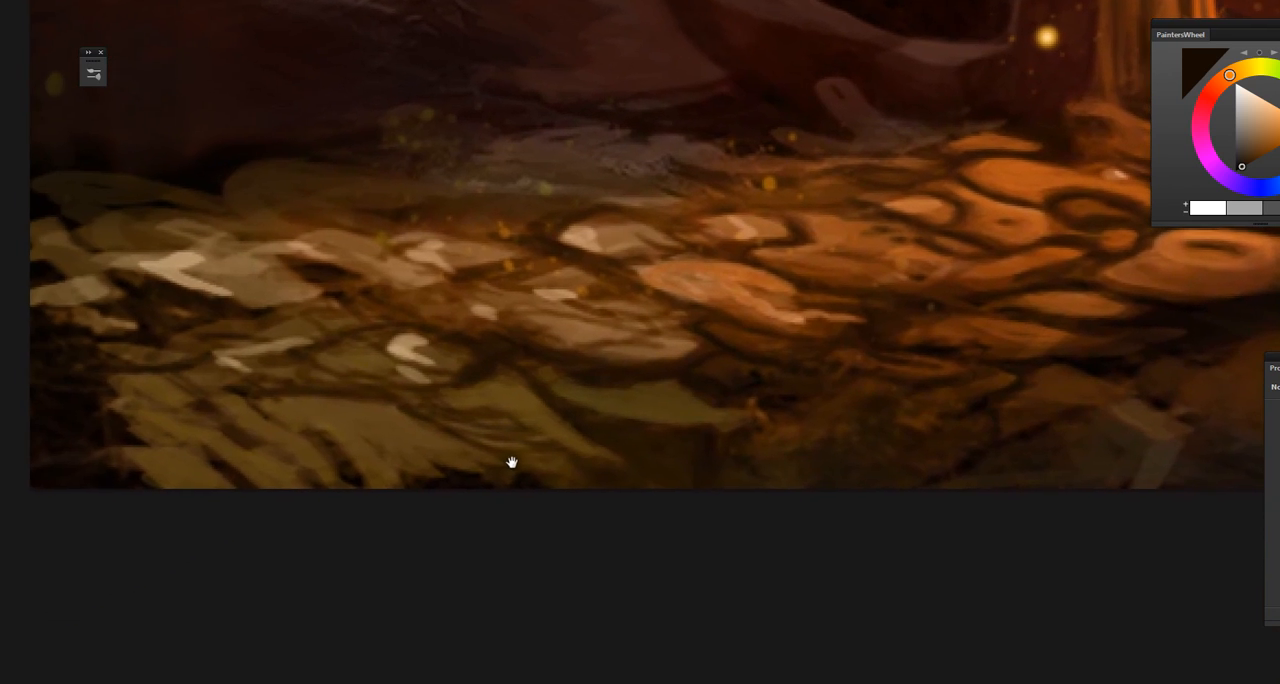
{"action": "left_click", "coordinate": [327, 418], "text": "alt"}
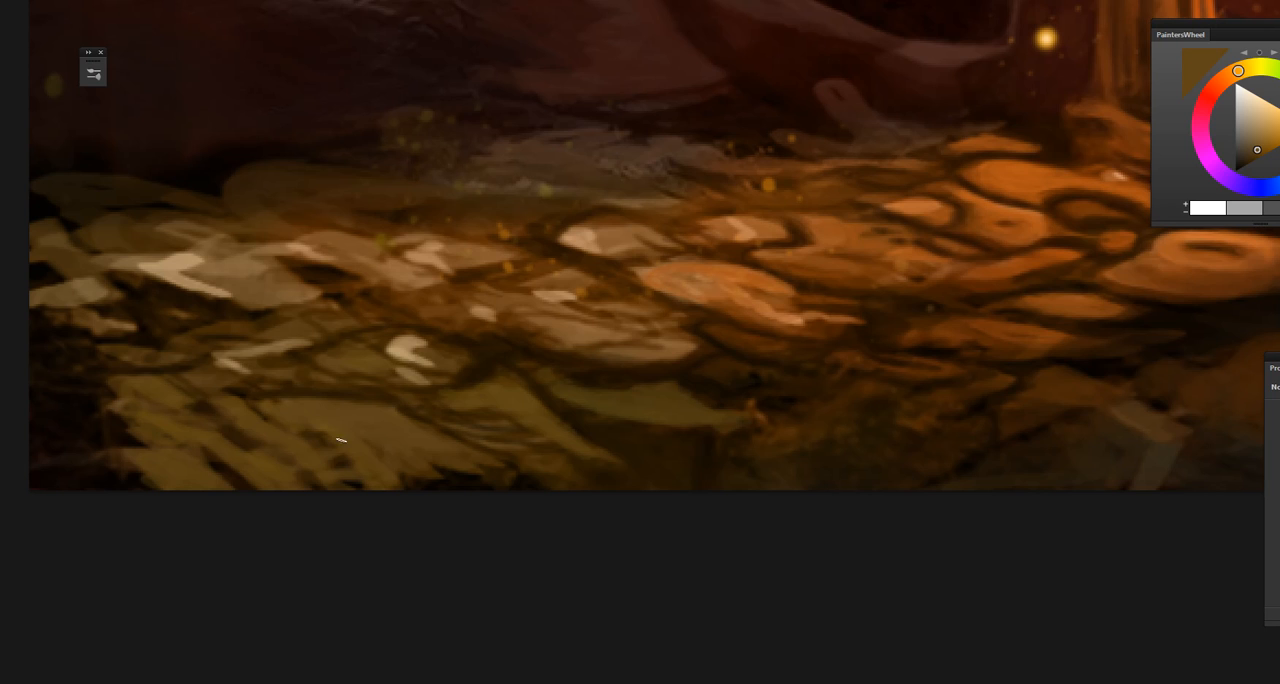
{"action": "left_click_drag", "start_coordinate": [337, 493], "coordinate": [364, 497]}
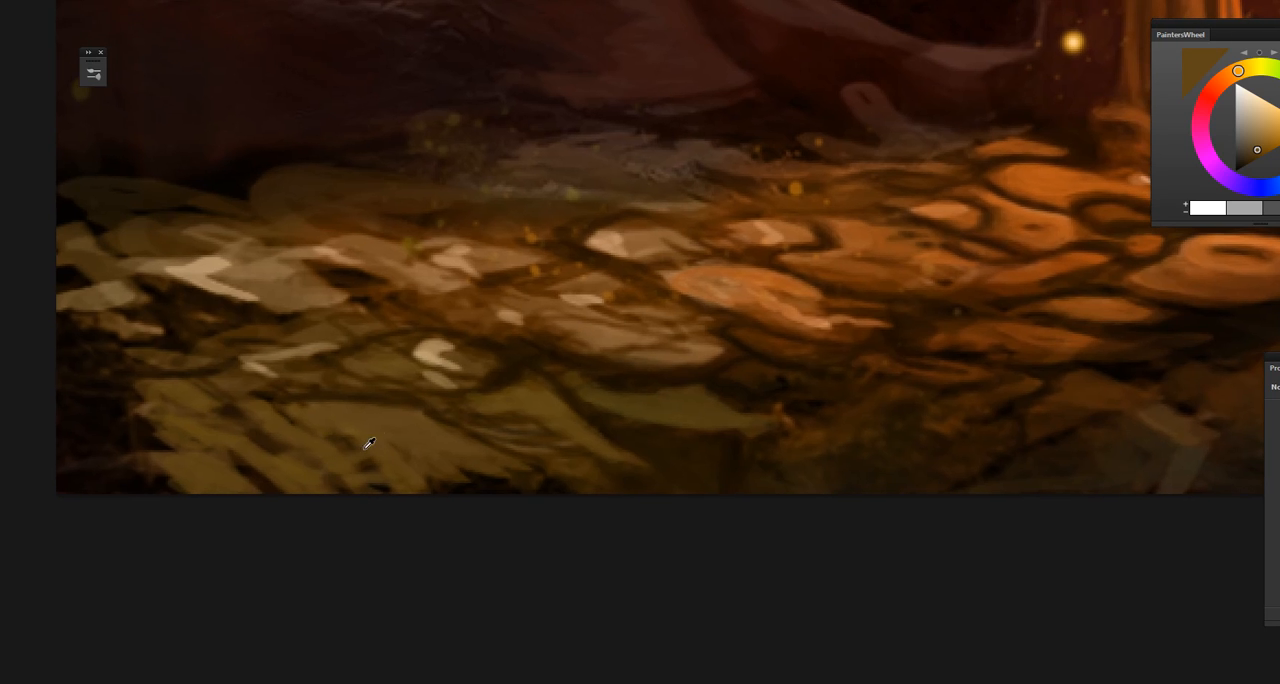
{"action": "left_click", "coordinate": [372, 442], "text": "alt"}
{"action": "left_click_drag", "start_coordinate": [371, 454], "coordinate": [405, 474]}
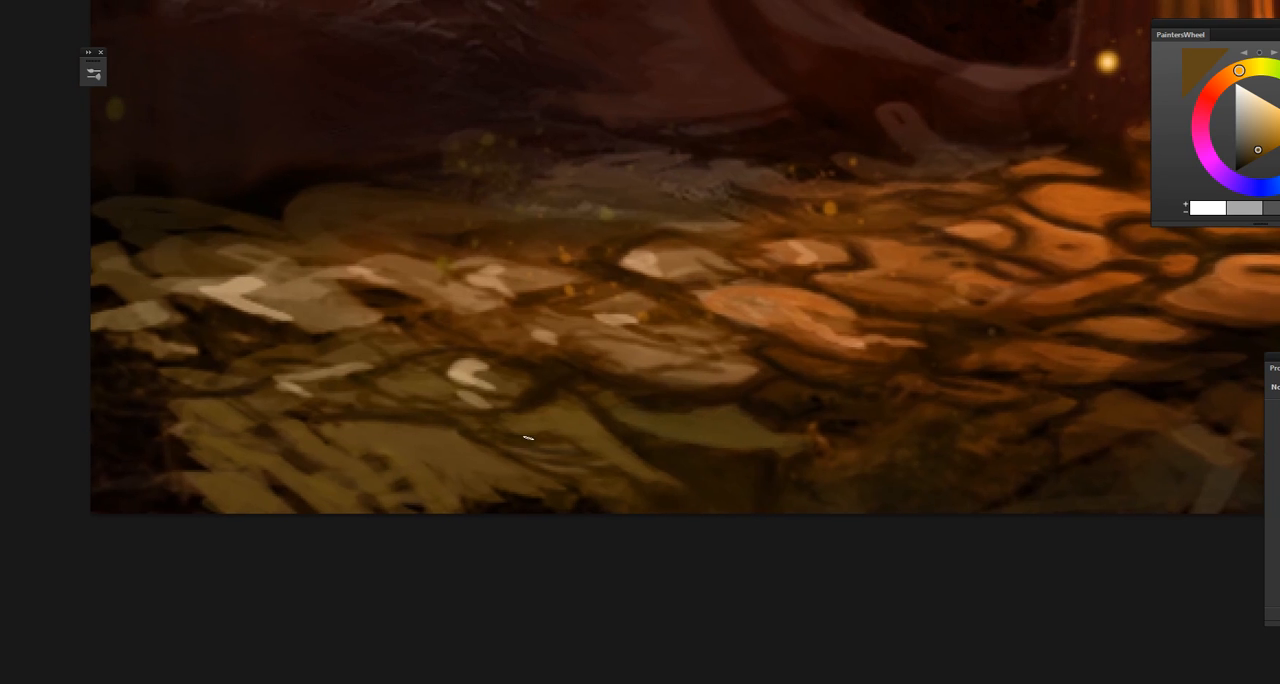
Step: Sample olive and dark brown around the greenish slab below the lit stones and add dark touches to it
{"action": "left_click_drag", "start_coordinate": [509, 491], "coordinate": [398, 479]}
{"action": "left_click", "coordinate": [556, 410], "text": "alt"}
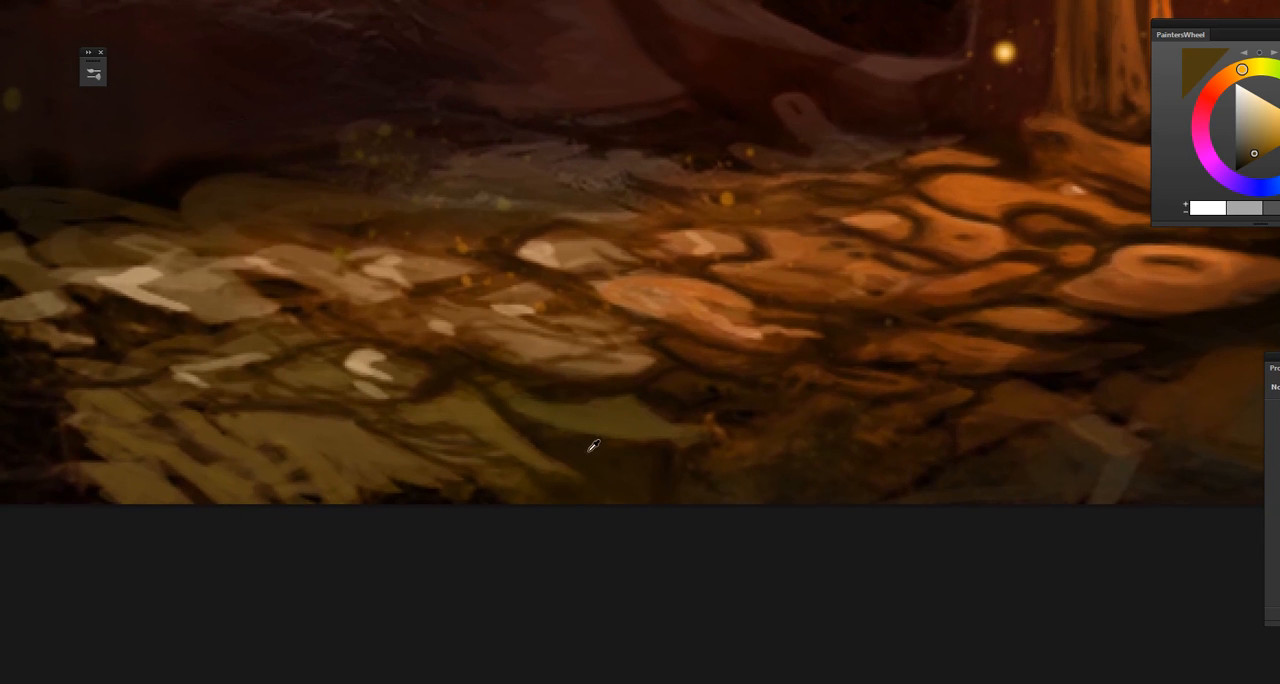
{"action": "left_click", "coordinate": [580, 446], "text": "alt"}
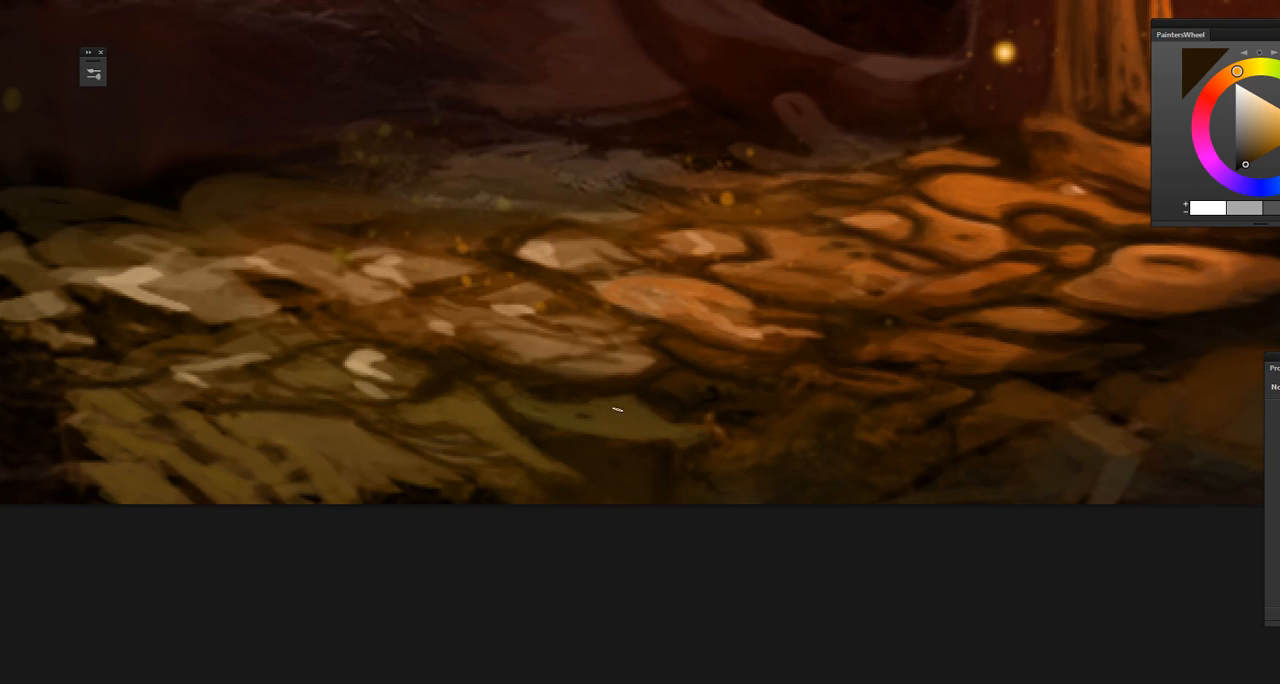
{"action": "left_click_drag", "start_coordinate": [633, 442], "coordinate": [655, 494]}
{"action": "left_click", "coordinate": [495, 411], "text": "alt"}
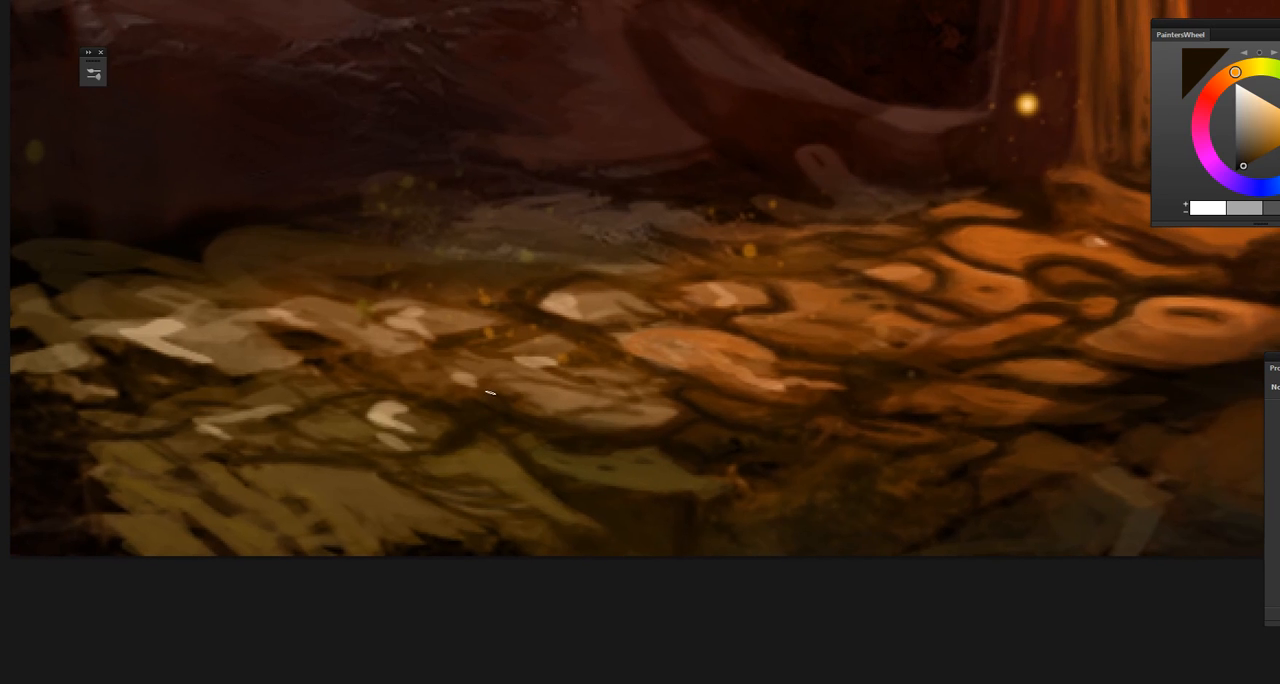
Step: Sample reddish-brown and dark brown from the gaps between the orange stones and refine the stones' edges
{"action": "left_click_drag", "start_coordinate": [505, 431], "coordinate": [577, 475]}
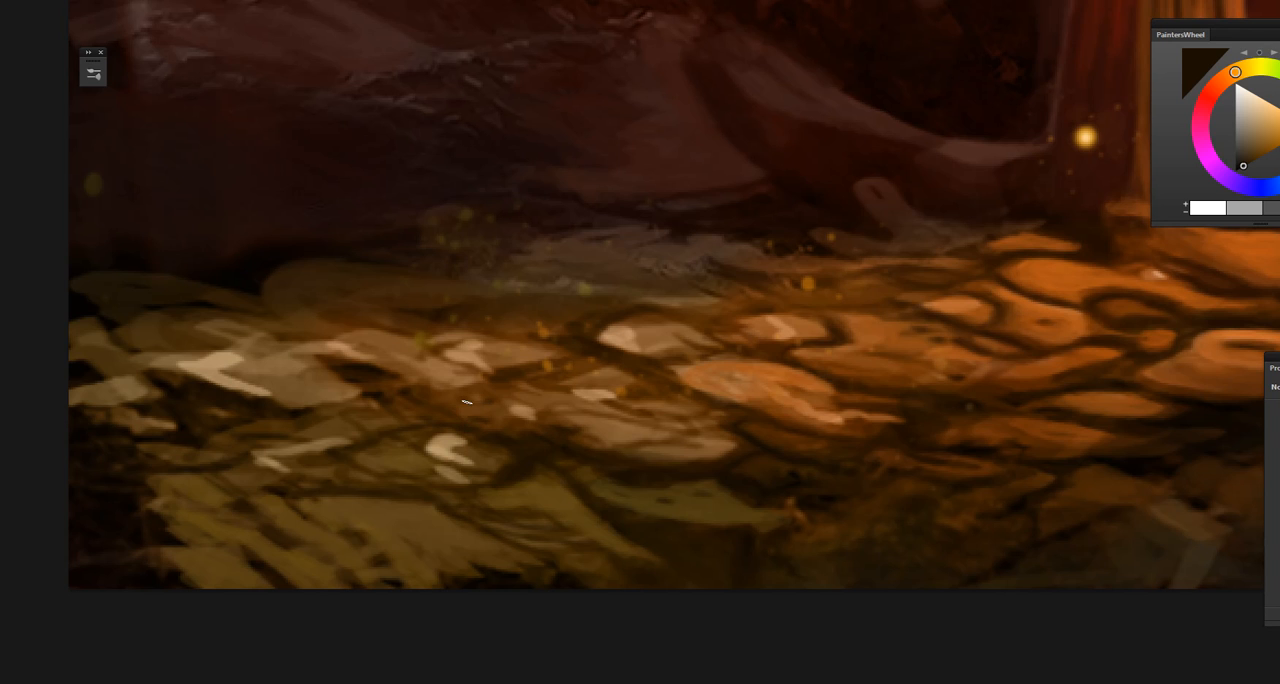
{"action": "left_click_drag", "start_coordinate": [611, 463], "coordinate": [517, 459]}
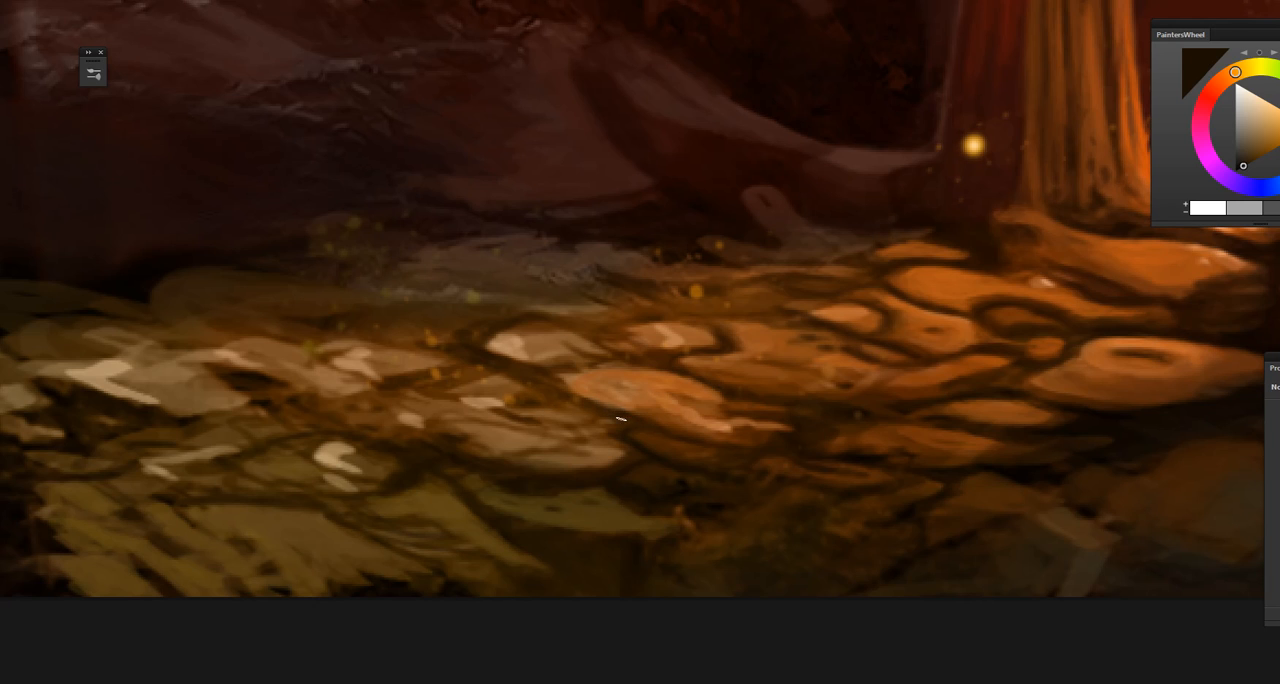
{"action": "left_click_drag", "start_coordinate": [620, 418], "coordinate": [530, 420]}
{"action": "left_click", "coordinate": [592, 350], "text": "alt"}
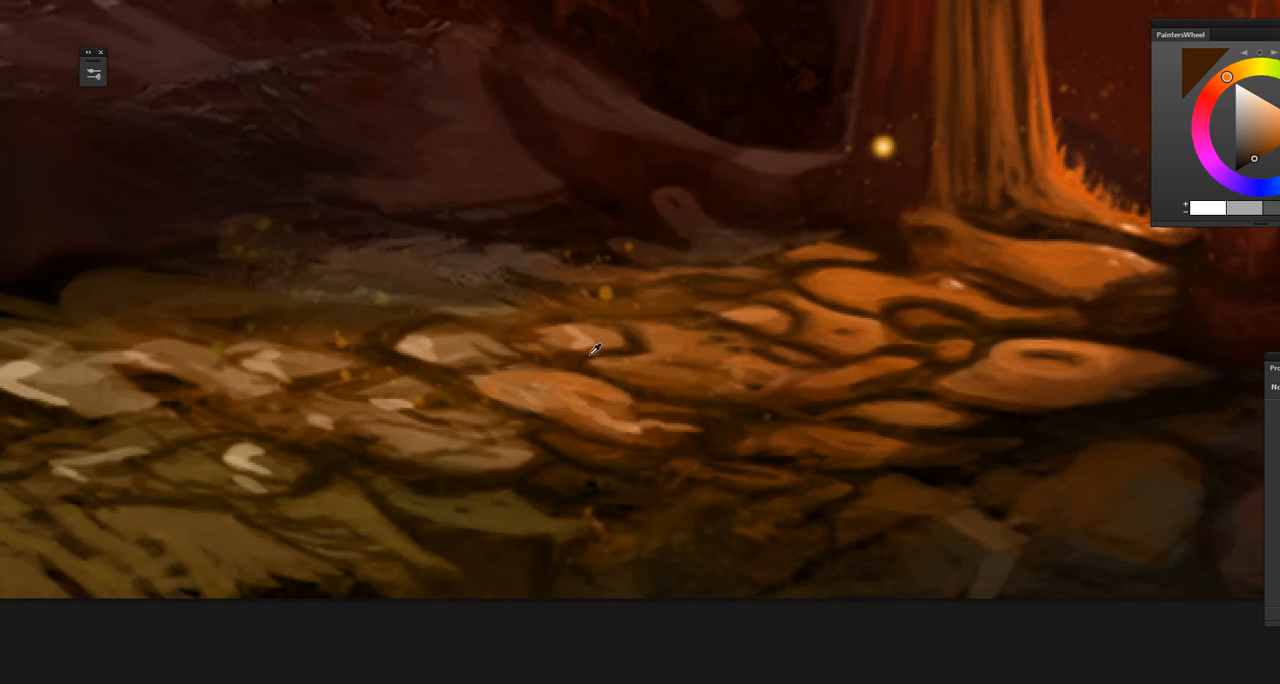
{"action": "left_click", "coordinate": [591, 354], "text": "alt"}
{"action": "left_click", "coordinate": [604, 368], "text": "alt"}
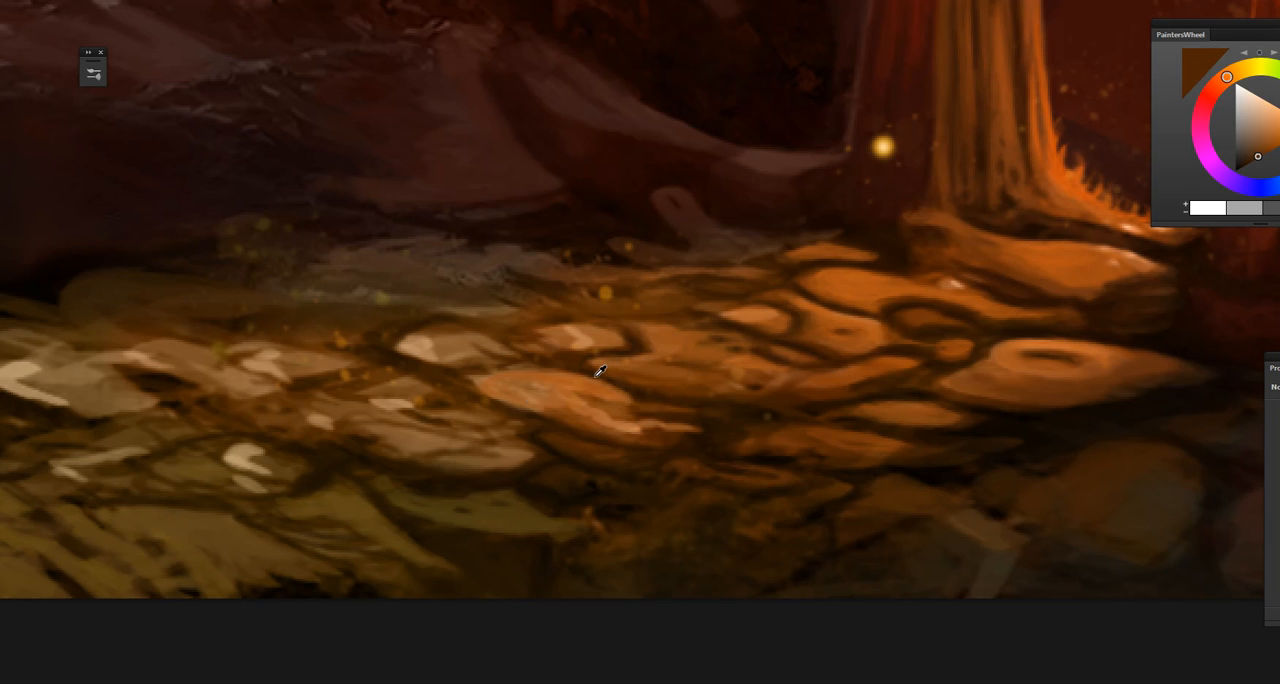
{"action": "left_click", "coordinate": [590, 366], "text": "alt"}
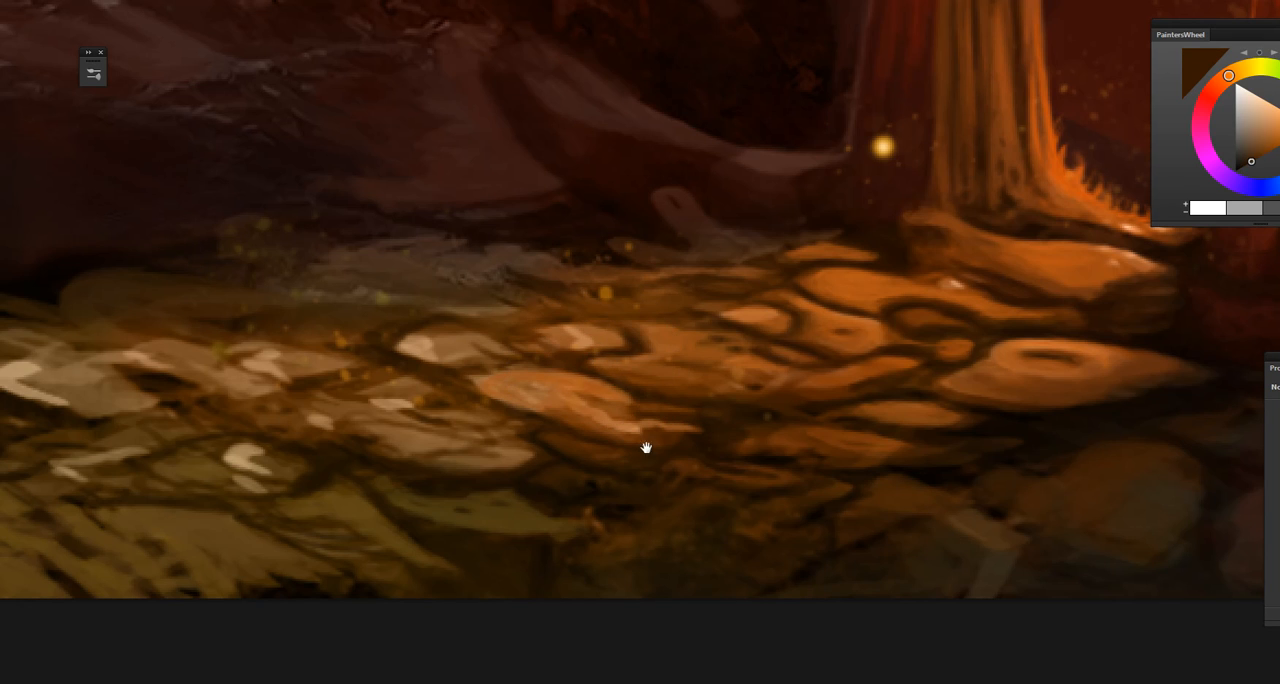
{"action": "left_click_drag", "start_coordinate": [646, 449], "coordinate": [552, 416]}
{"action": "left_click", "coordinate": [672, 338], "text": "alt"}
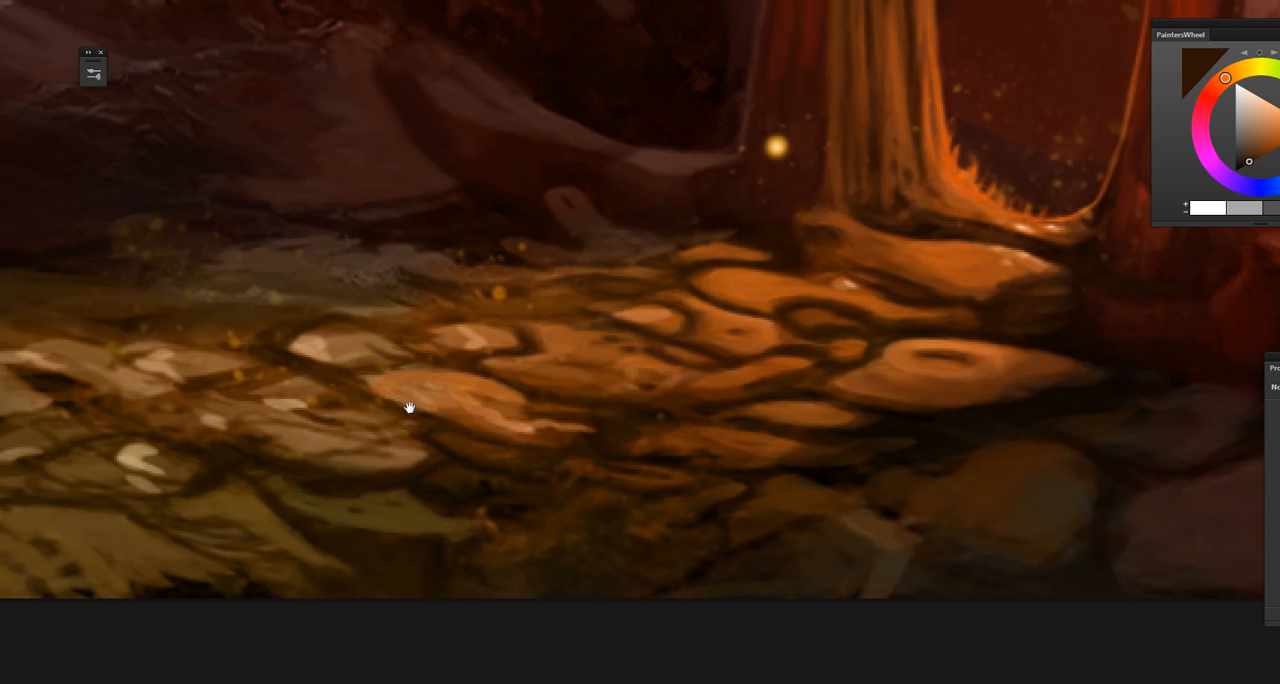
Step: Sample tan from the pale stone and dark brown from the ground behind it, and touch up the surrounding stones
{"action": "left_click_drag", "start_coordinate": [329, 352], "coordinate": [415, 394]}
{"action": "left_click", "coordinate": [405, 390], "text": "alt"}
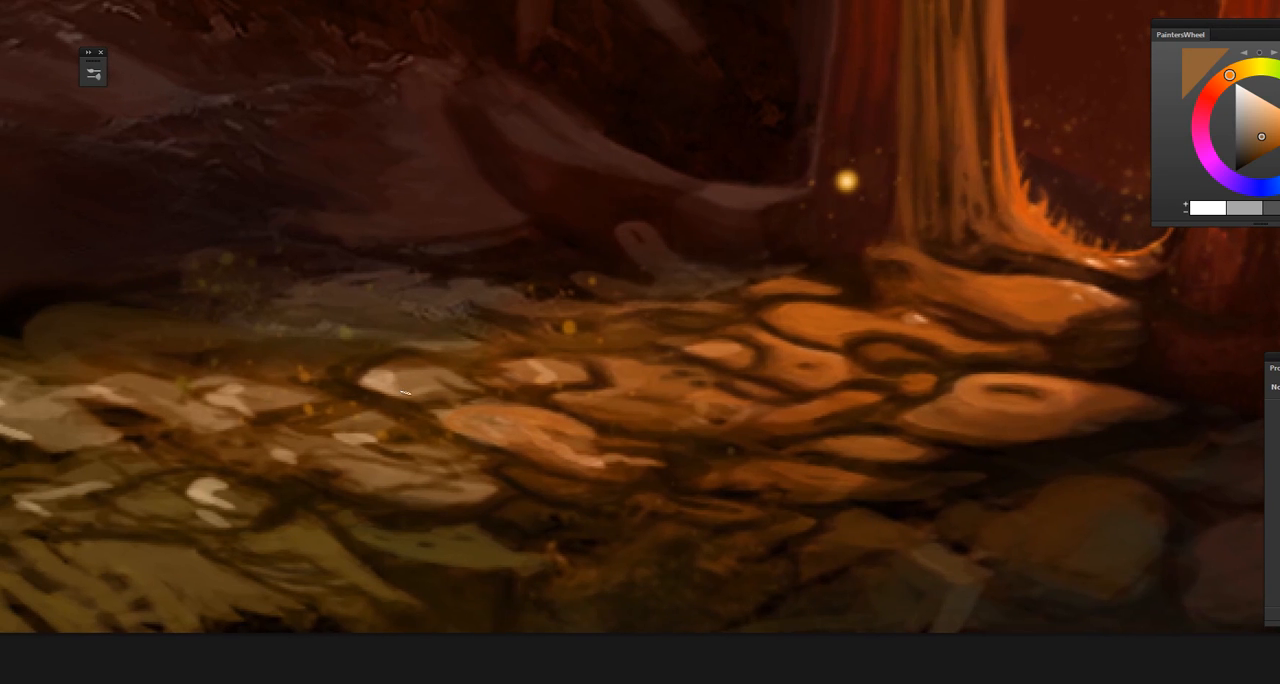
{"action": "left_click_drag", "start_coordinate": [418, 438], "coordinate": [446, 432]}
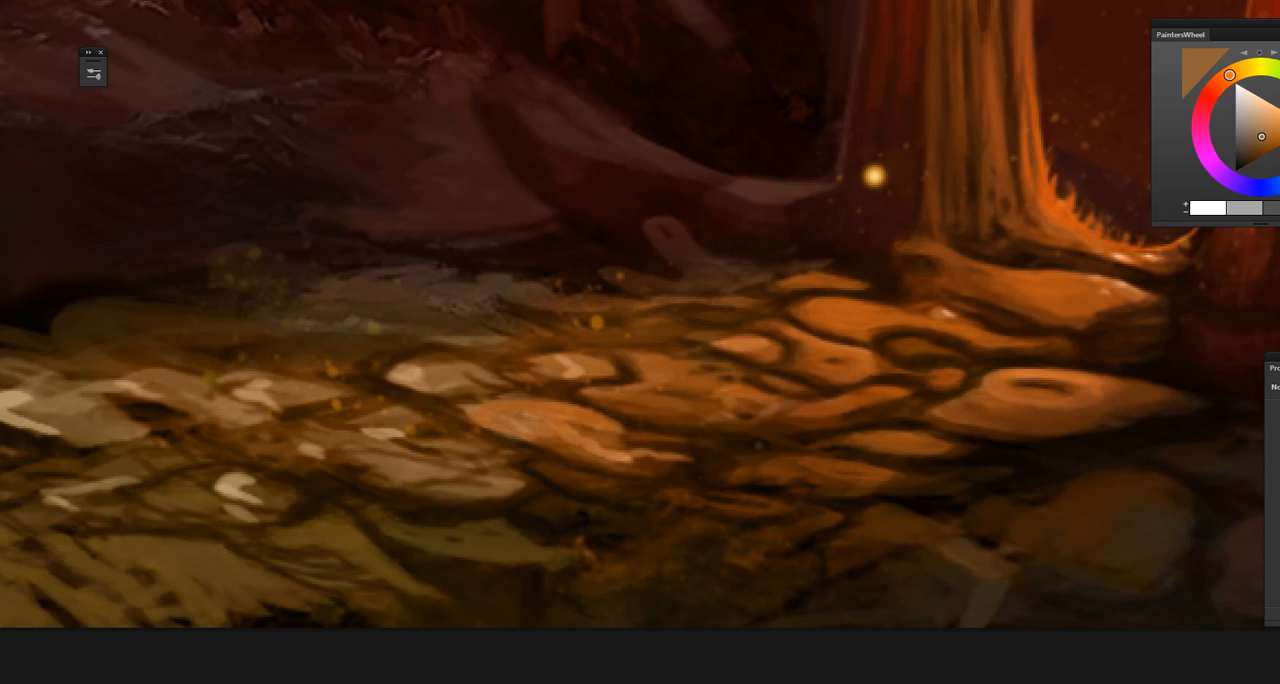
{"action": "left_click_drag", "start_coordinate": [474, 510], "coordinate": [514, 506]}
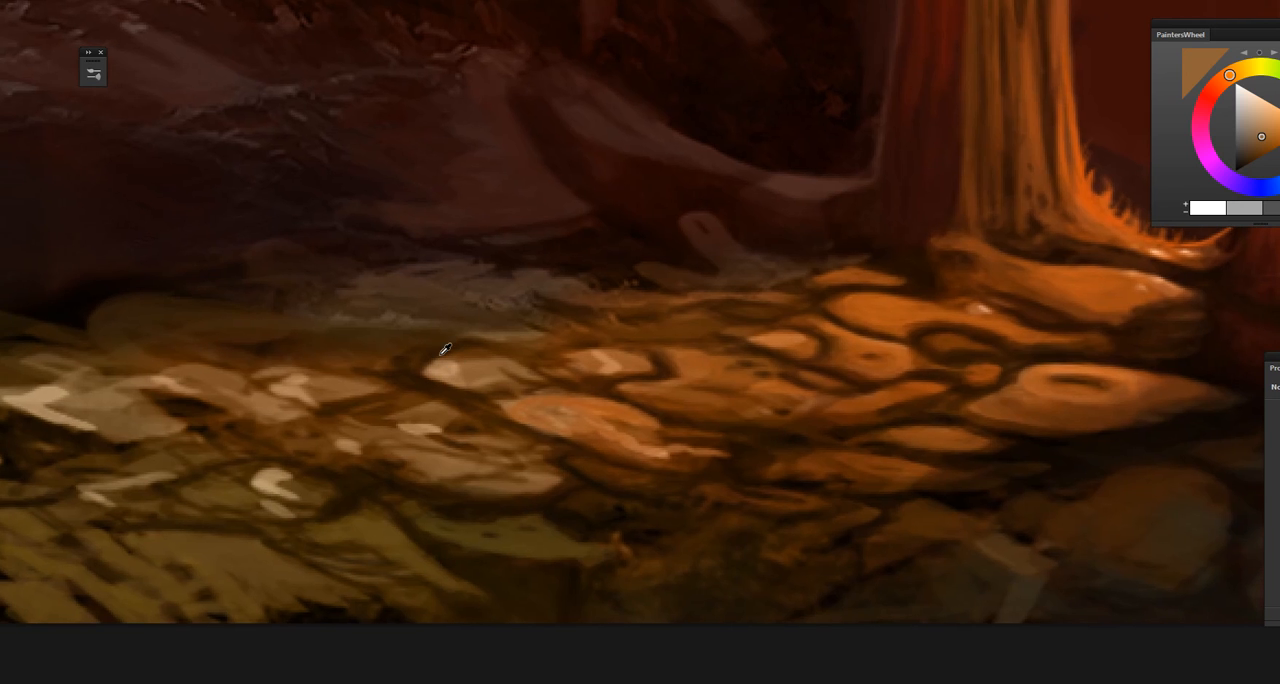
{"action": "left_click", "coordinate": [440, 350], "text": "alt"}
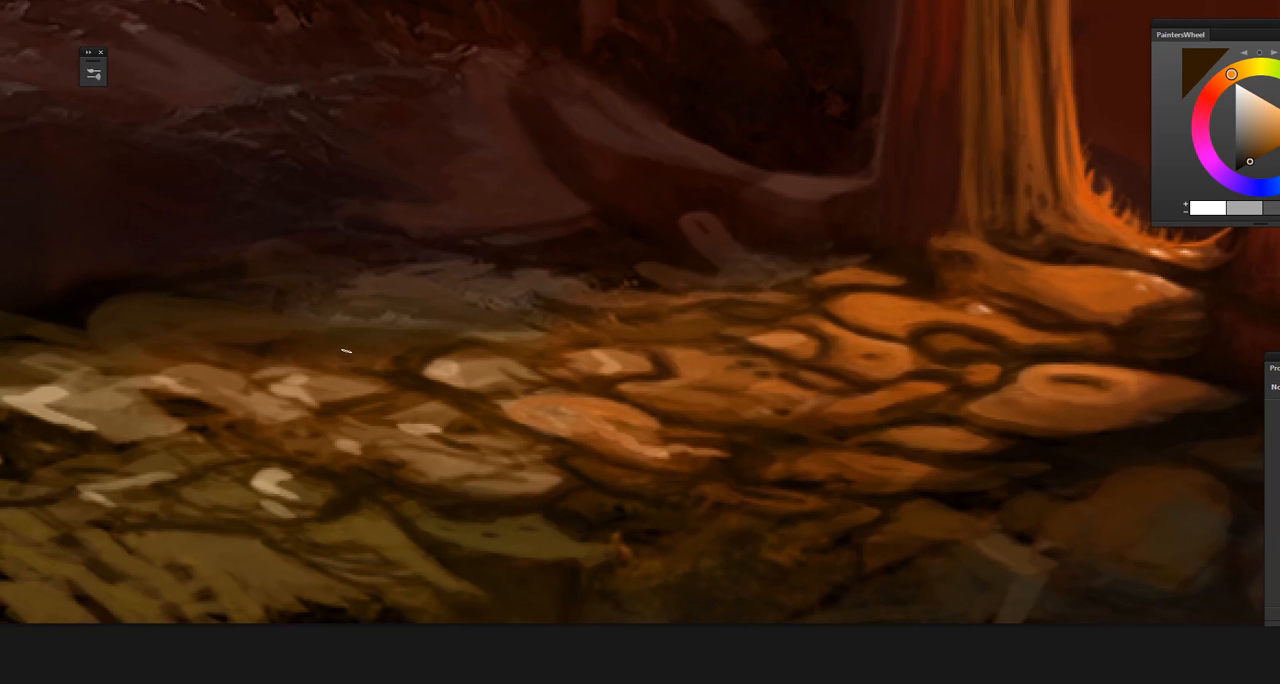
{"action": "left_click_drag", "start_coordinate": [487, 446], "coordinate": [468, 432]}
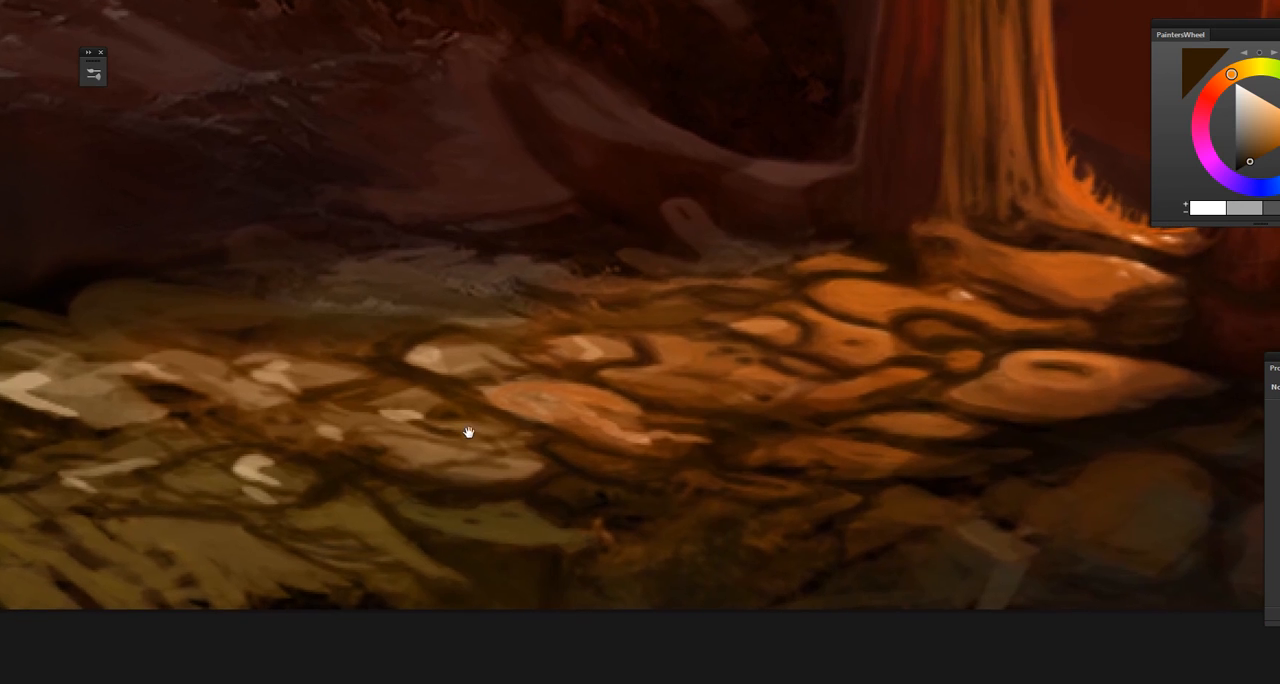
Step: Sample brown from the middle of the orange stones and touch up the surfaces and gaps of the surrounding stones
{"action": "left_click", "coordinate": [721, 351], "text": "alt"}
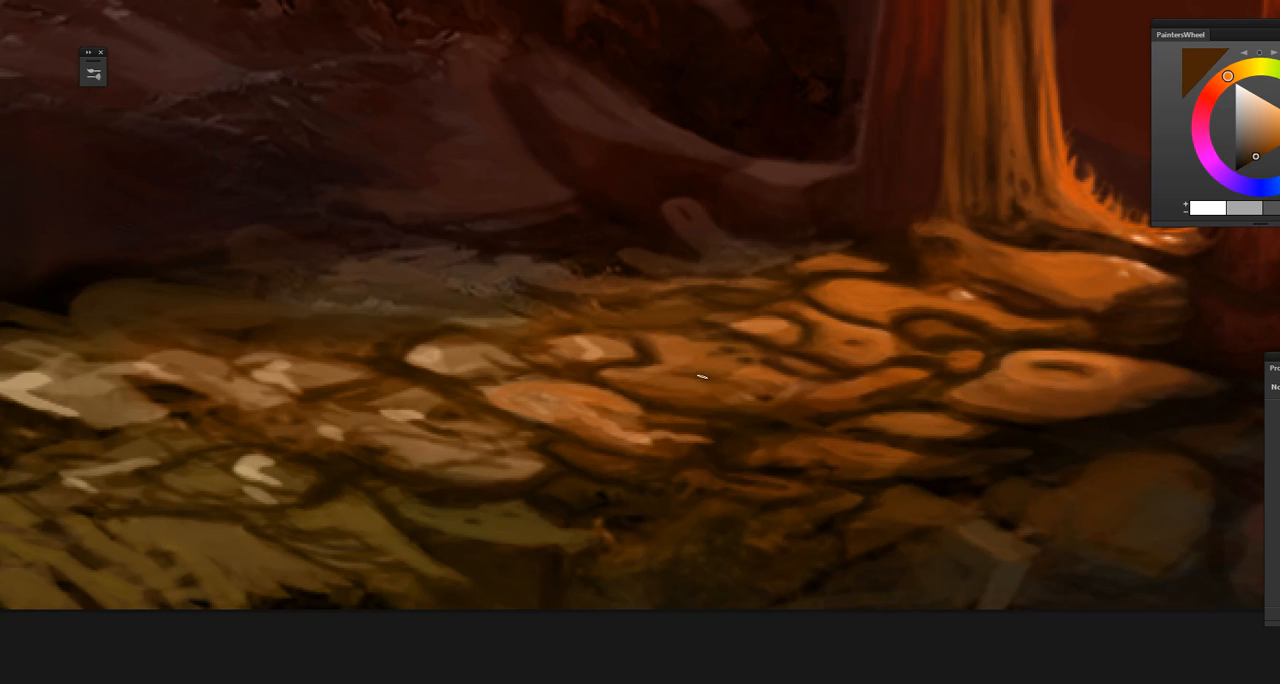
{"action": "left_click_drag", "start_coordinate": [721, 451], "coordinate": [551, 497]}
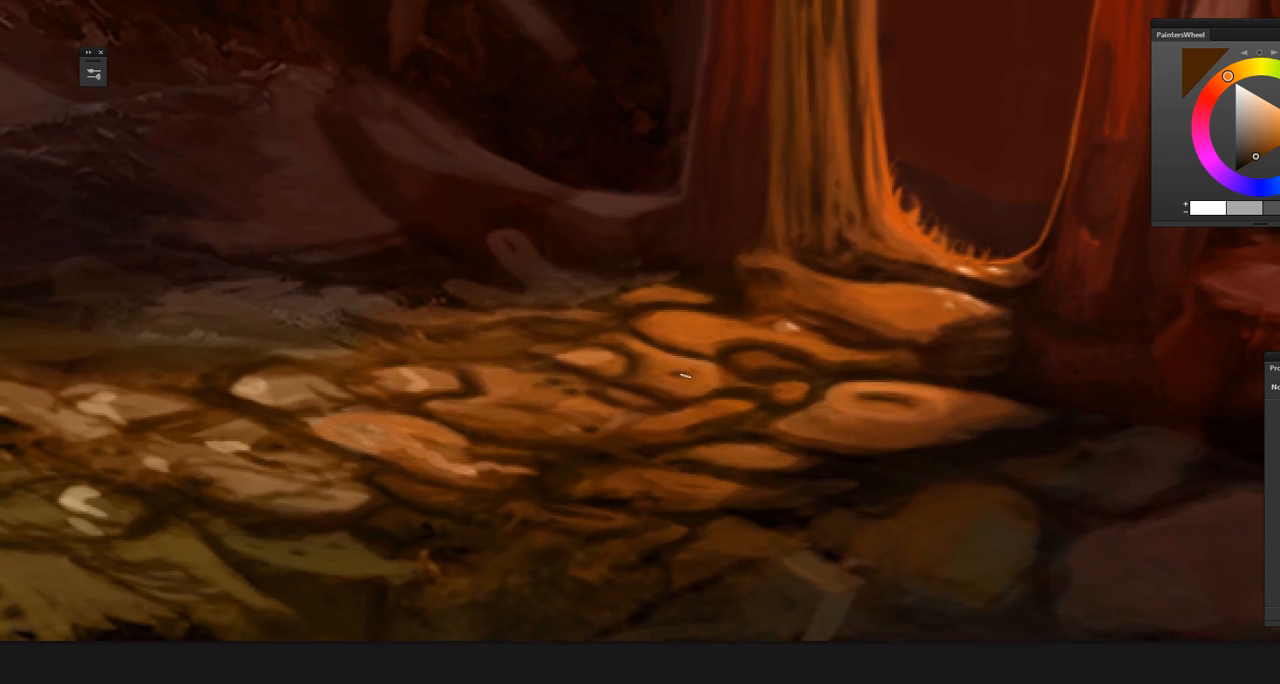
{"action": "mouse_move", "coordinate": [706, 494]}
{"action": "left_mouse_down"}
{"action": "mouse_move", "coordinate": [646, 483]}
{"action": "mouse_move", "coordinate": [725, 492]}
{"action": "left_mouse_up"}
{"action": "left_click_drag", "start_coordinate": [757, 383], "coordinate": [572, 583]}
{"action": "left_click_drag", "start_coordinate": [720, 464], "coordinate": [698, 496]}
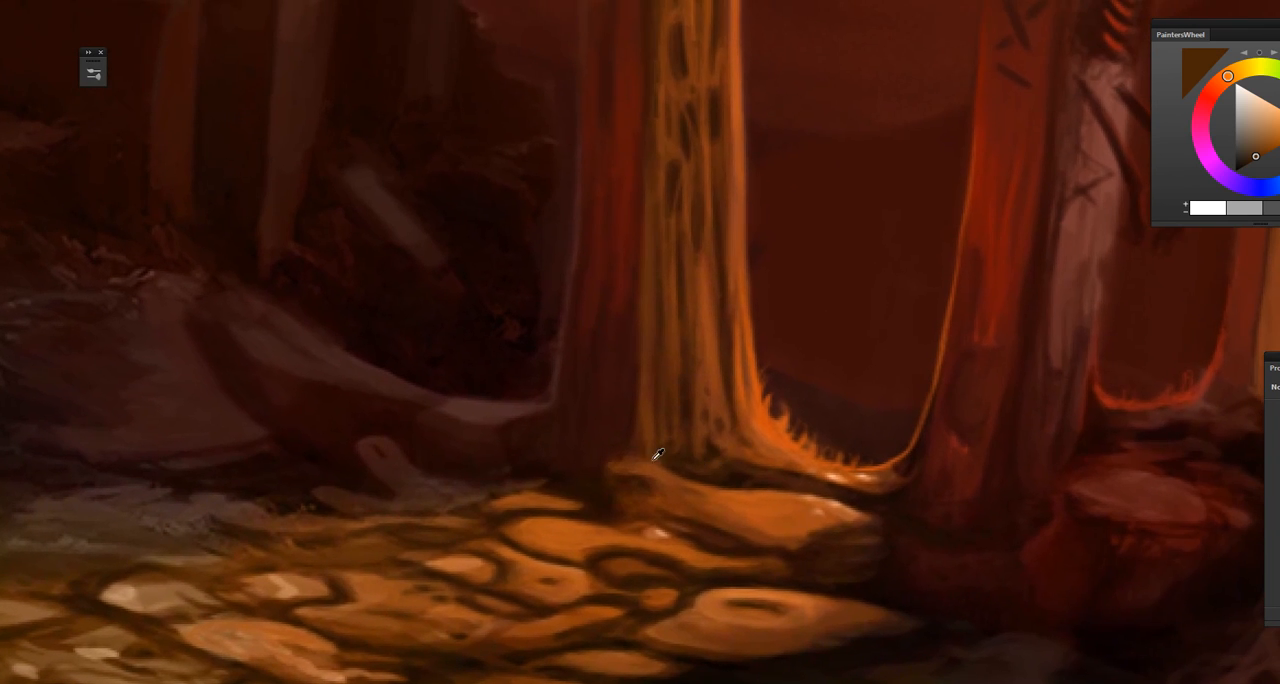
Step: Sample dark reddish-brown at the foot of the large gate's lit pillar and darken where it meets the stones
{"action": "left_click", "coordinate": [654, 466], "text": "alt"}
{"action": "left_click", "coordinate": [606, 458], "text": "alt"}
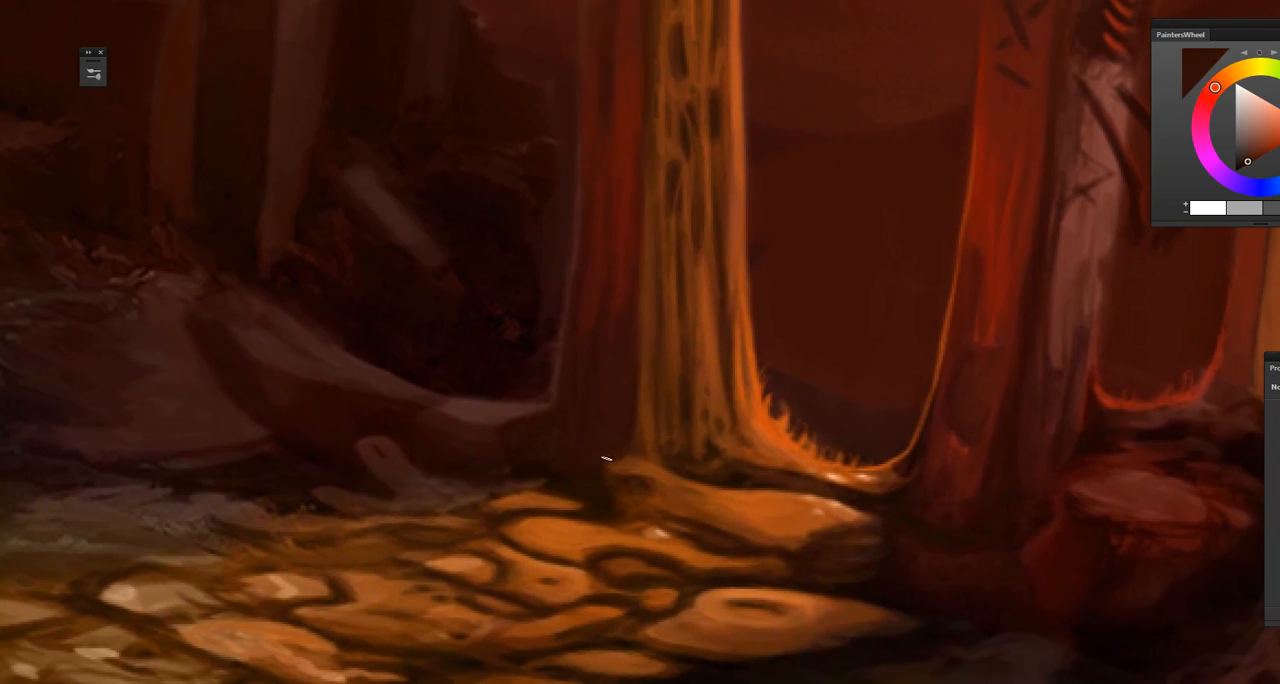
{"action": "left_click", "coordinate": [595, 481], "text": "alt"}
{"action": "left_click_drag", "start_coordinate": [652, 514], "coordinate": [512, 497]}
{"action": "left_click_drag", "start_coordinate": [724, 545], "coordinate": [609, 557]}
Step: Sample dark brown from the shaded ground beneath the large gate's red pillar and touch up the shadow there
{"action": "left_click", "coordinate": [705, 518], "text": "alt"}
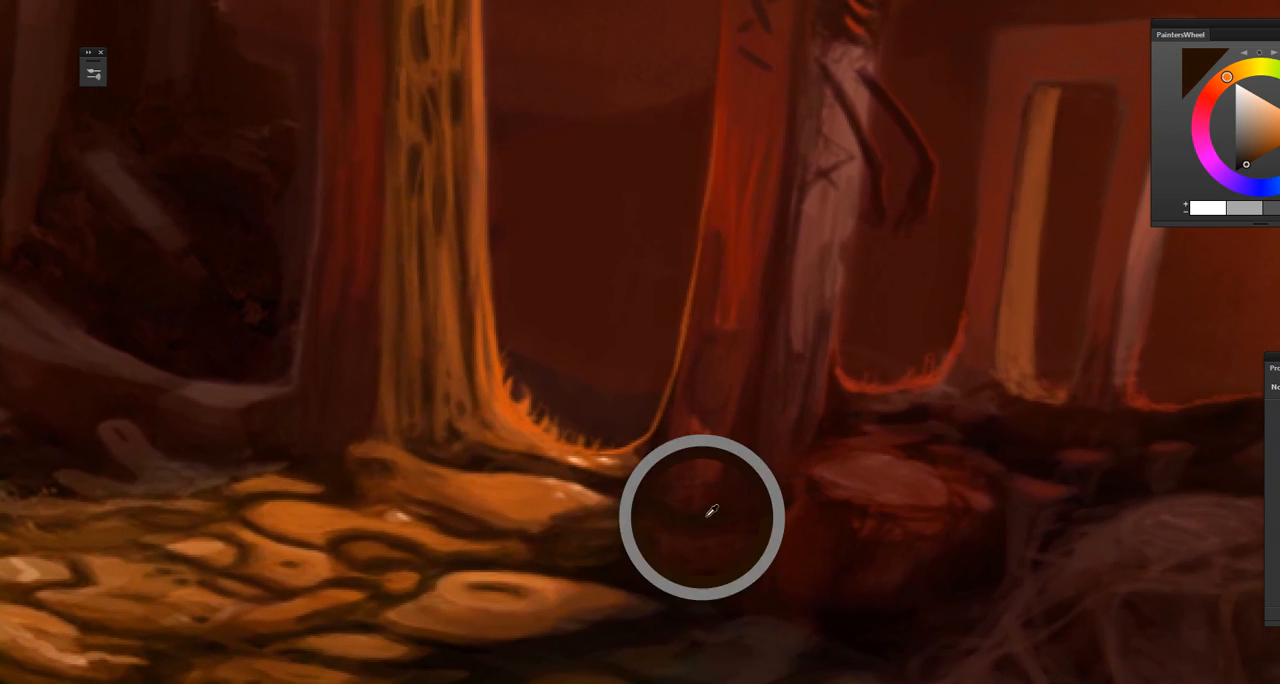
{"action": "left_click_drag", "start_coordinate": [711, 520], "coordinate": [614, 517]}
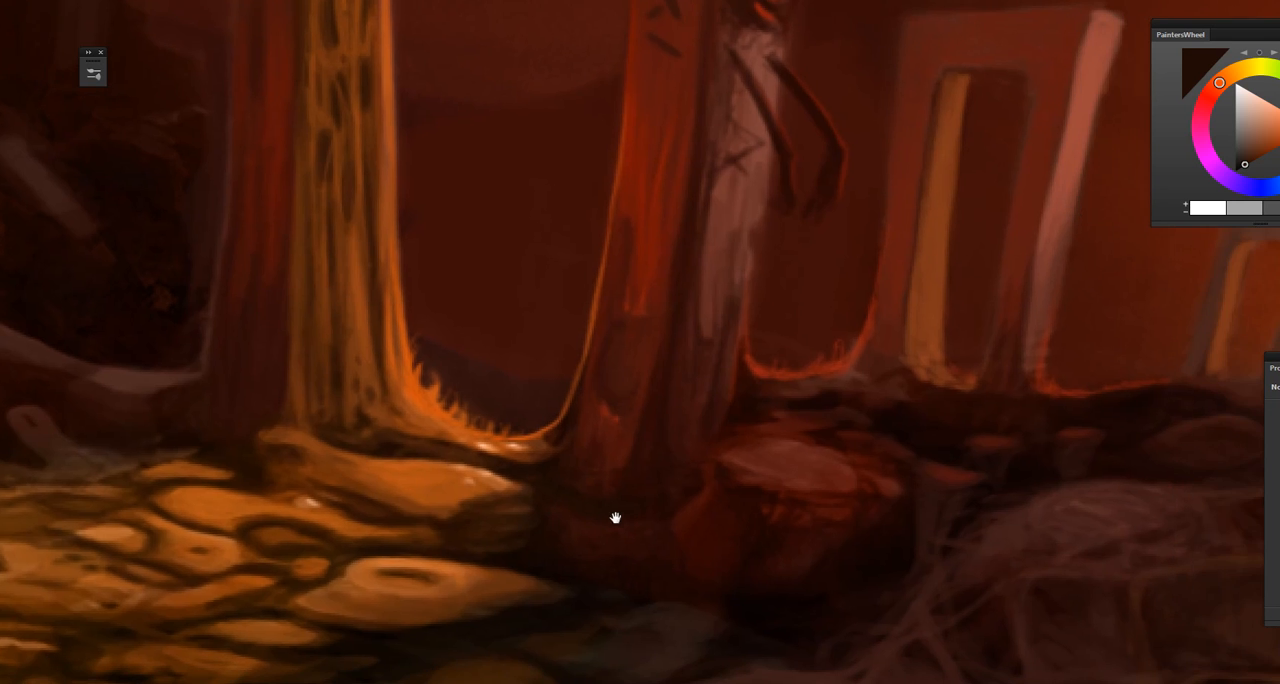
{"action": "left_click_drag", "start_coordinate": [737, 523], "coordinate": [609, 551]}
{"action": "left_click_drag", "start_coordinate": [642, 503], "coordinate": [623, 557]}
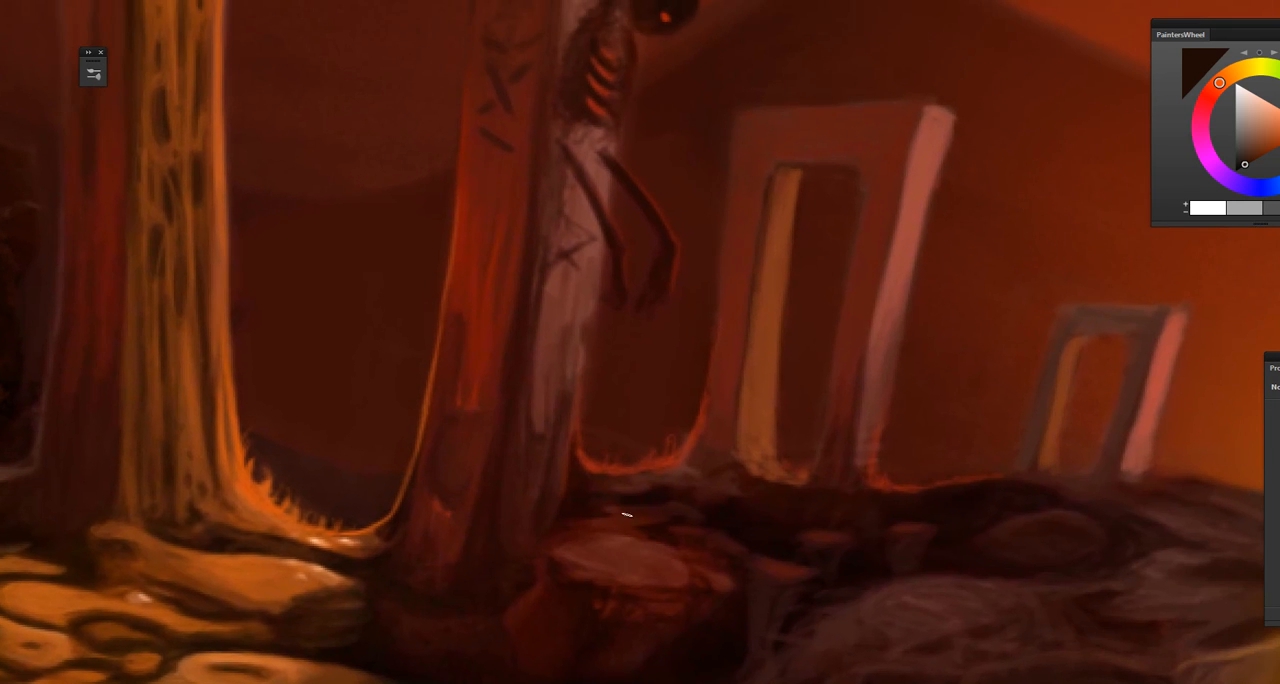
Step: Sample reddish-brown, lighten it, and refine the tops and sides of the small stumps beside the red boulder
{"action": "left_click", "coordinate": [654, 525], "text": "alt"}
{"action": "mouse_move", "coordinate": [684, 565]}
{"action": "left_mouse_down"}
{"action": "mouse_move", "coordinate": [558, 534]}
{"action": "mouse_move", "coordinate": [474, 495]}
{"action": "left_mouse_up"}
{"action": "left_click", "coordinate": [464, 495], "text": "alt"}
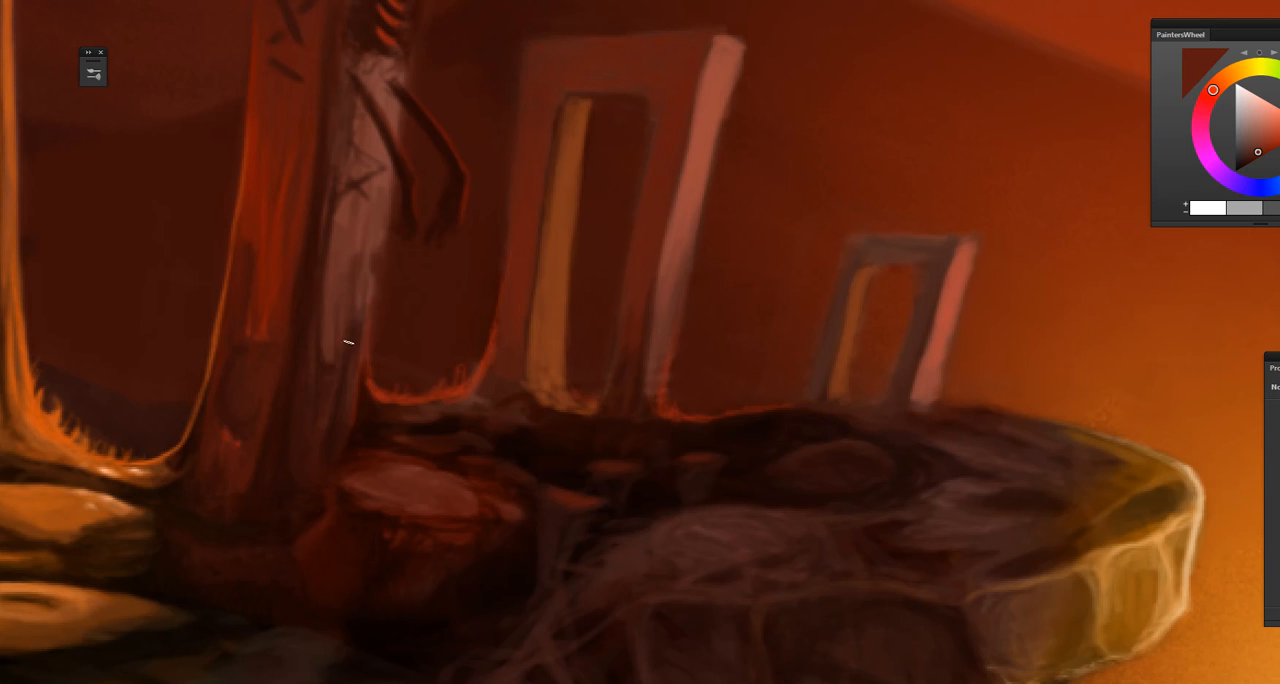
{"action": "left_click", "coordinate": [1261, 146]}
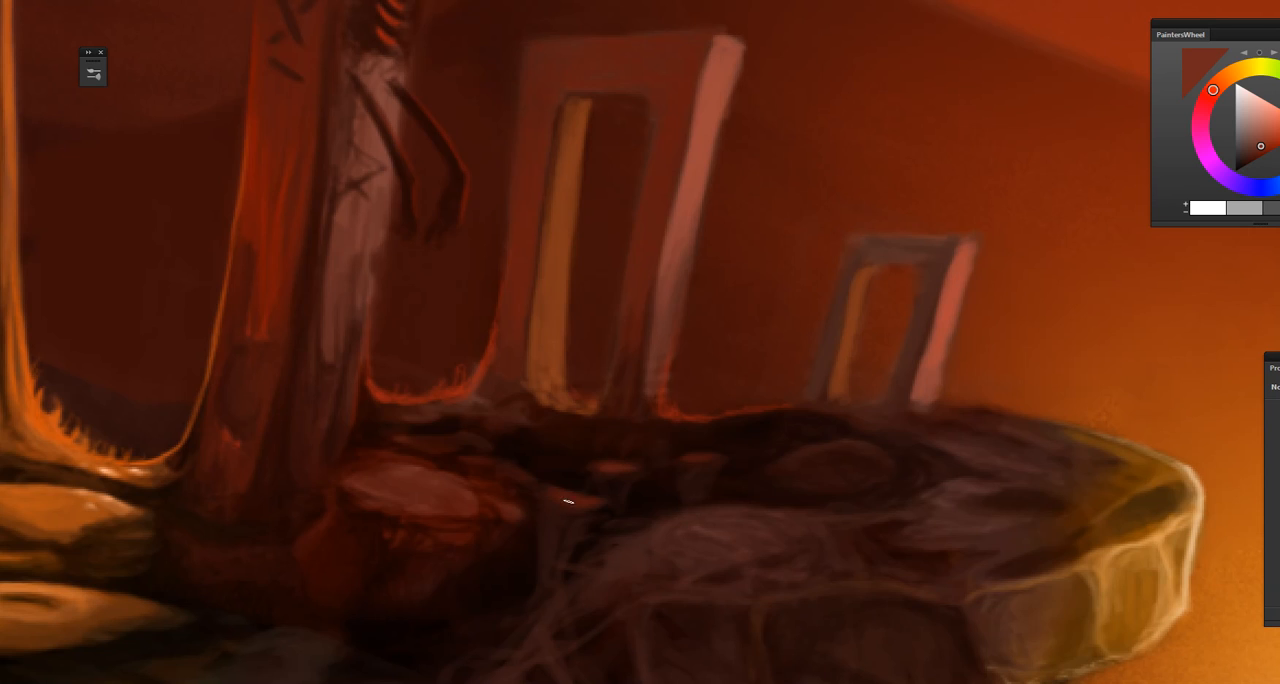
{"action": "left_click_drag", "start_coordinate": [693, 461], "coordinate": [707, 459]}
{"action": "left_click", "coordinate": [556, 507], "text": "alt"}
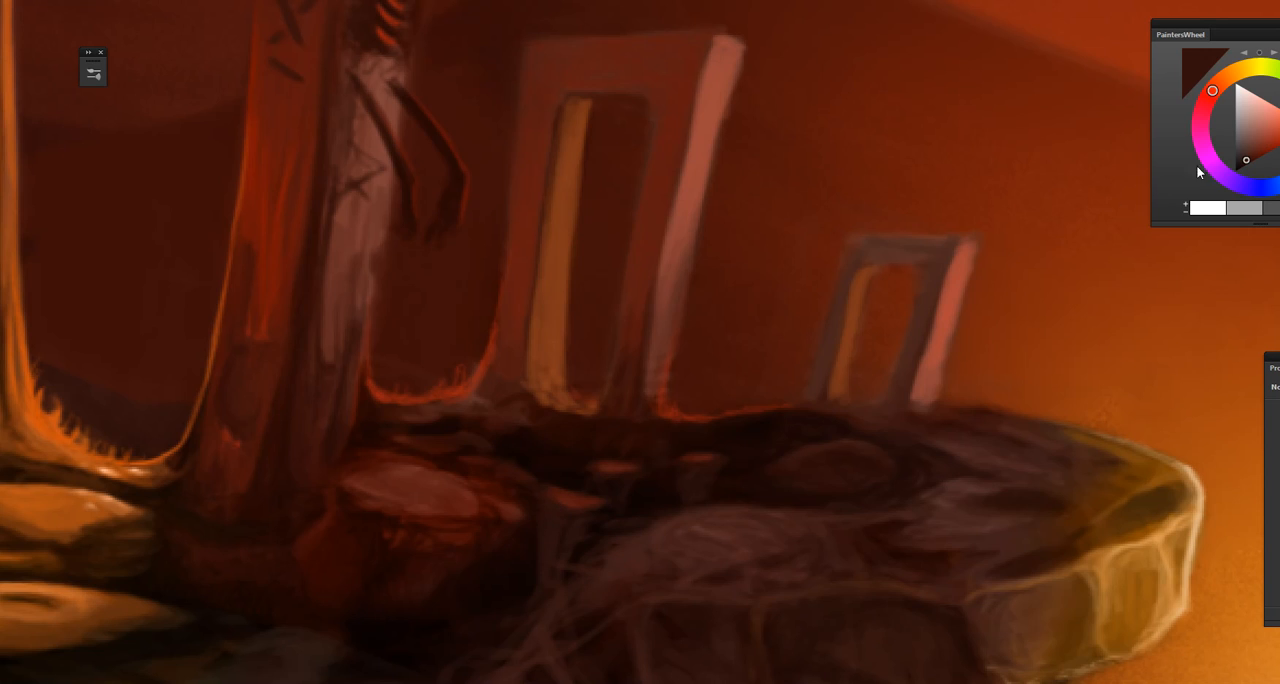
{"action": "left_click", "coordinate": [1250, 152]}
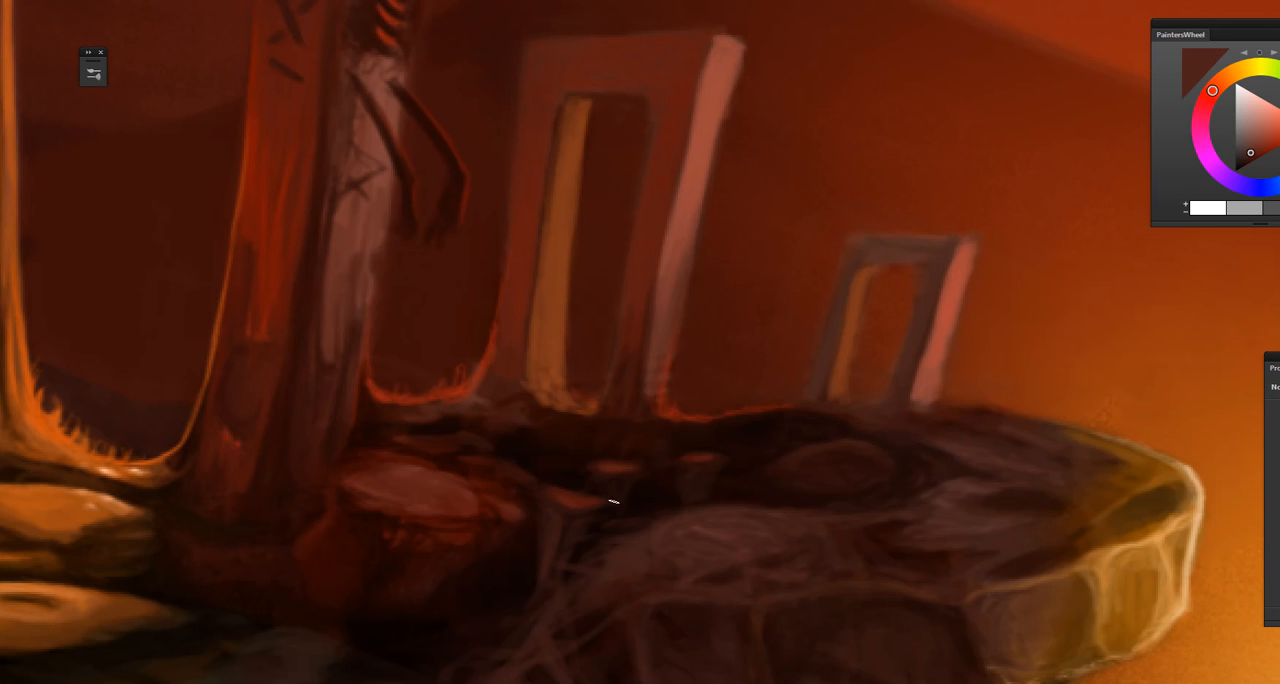
Step: Sample muted reddish-brown tones from the large gate's pale side face and touch up its surface below the skeleton
{"action": "left_click_drag", "start_coordinate": [497, 569], "coordinate": [594, 603]}
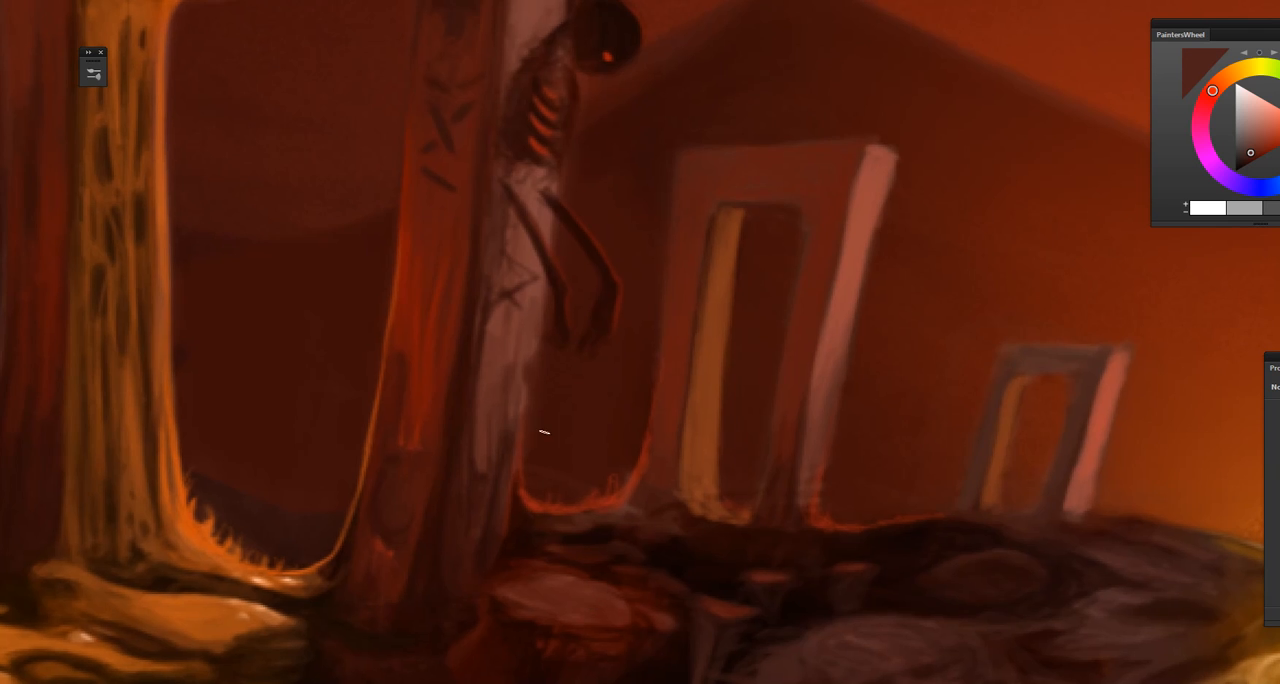
{"action": "left_click_drag", "start_coordinate": [556, 540], "coordinate": [568, 599]}
{"action": "left_click", "coordinate": [490, 513], "text": "alt"}
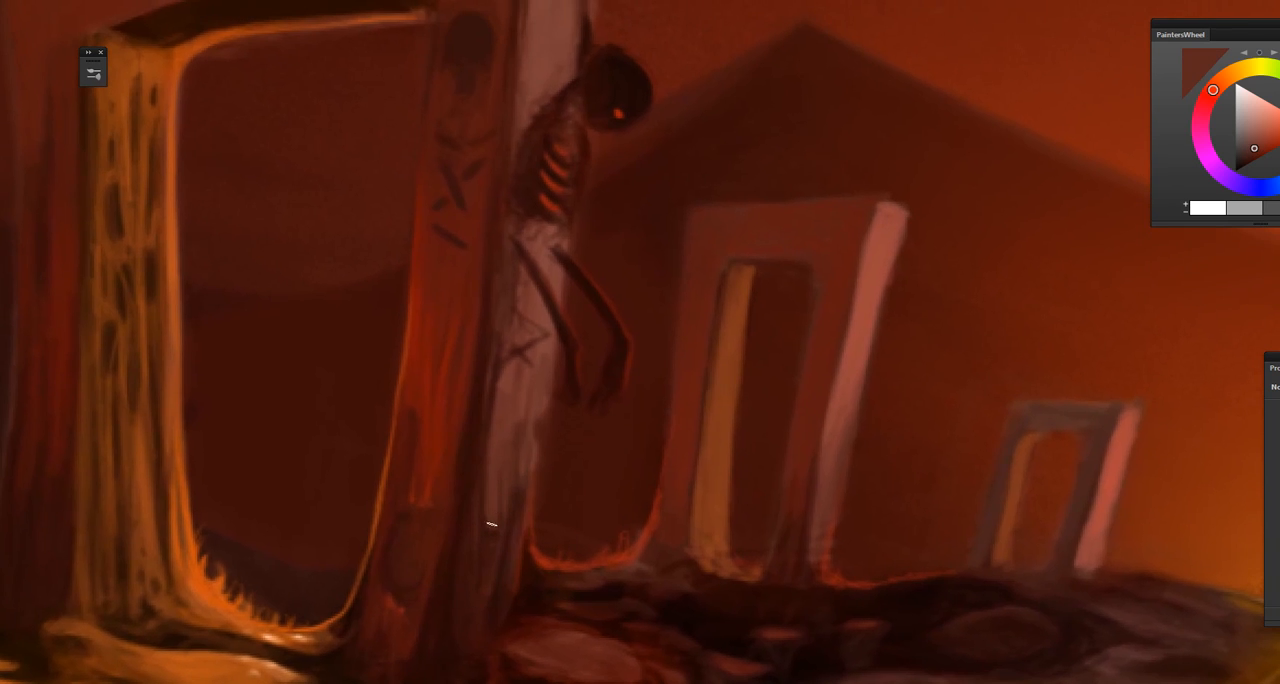
{"action": "left_click", "coordinate": [505, 384], "text": "alt"}
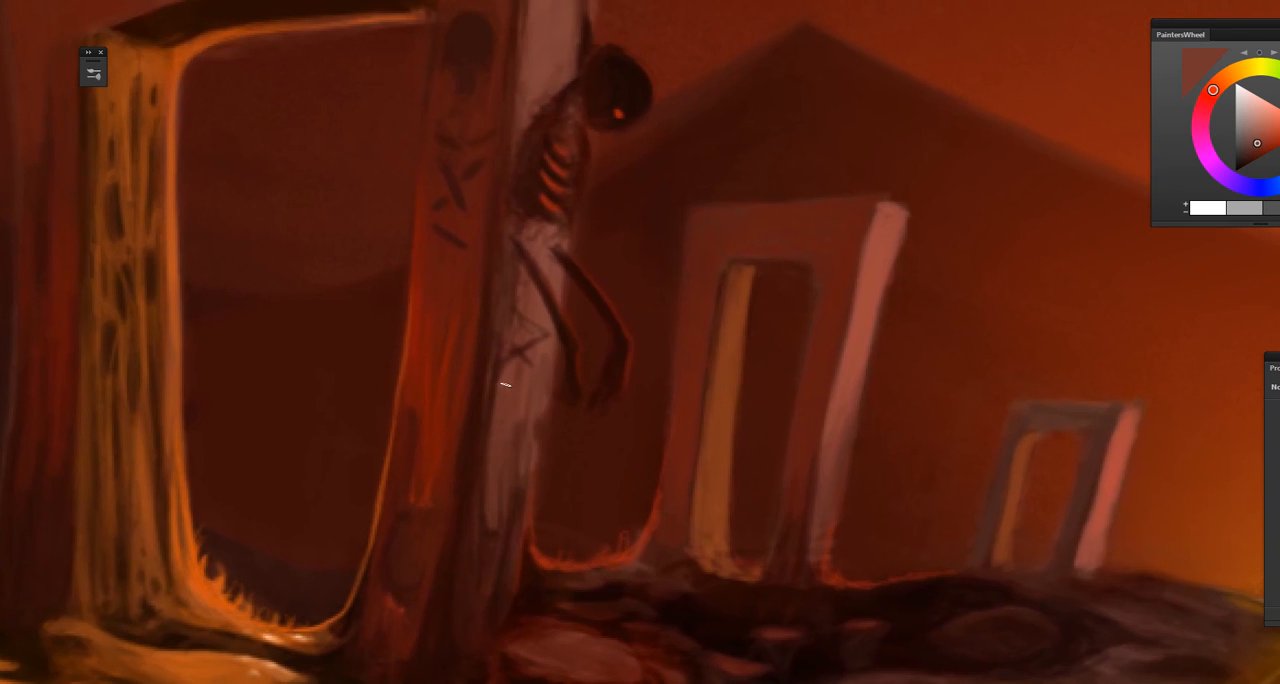
{"action": "left_click", "coordinate": [517, 378], "text": "alt"}
{"action": "scroll", "coordinate": [520, 580], "scroll_direction": "down", "scroll_amount": 5}
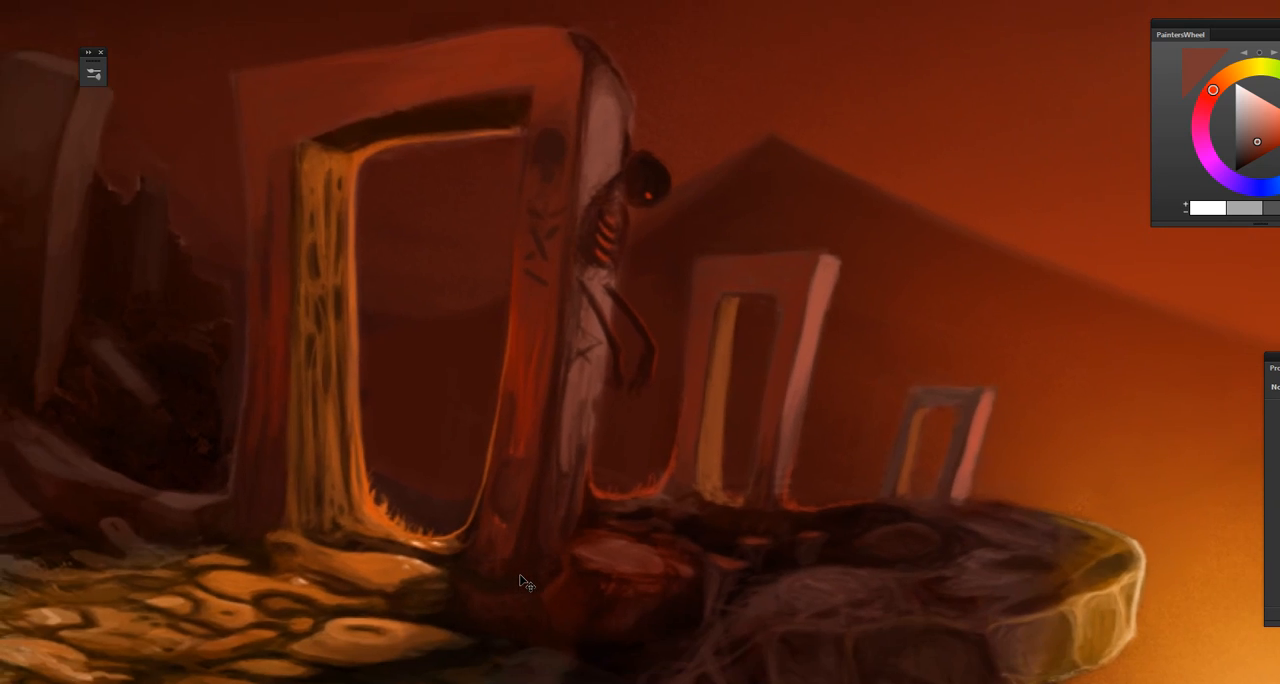